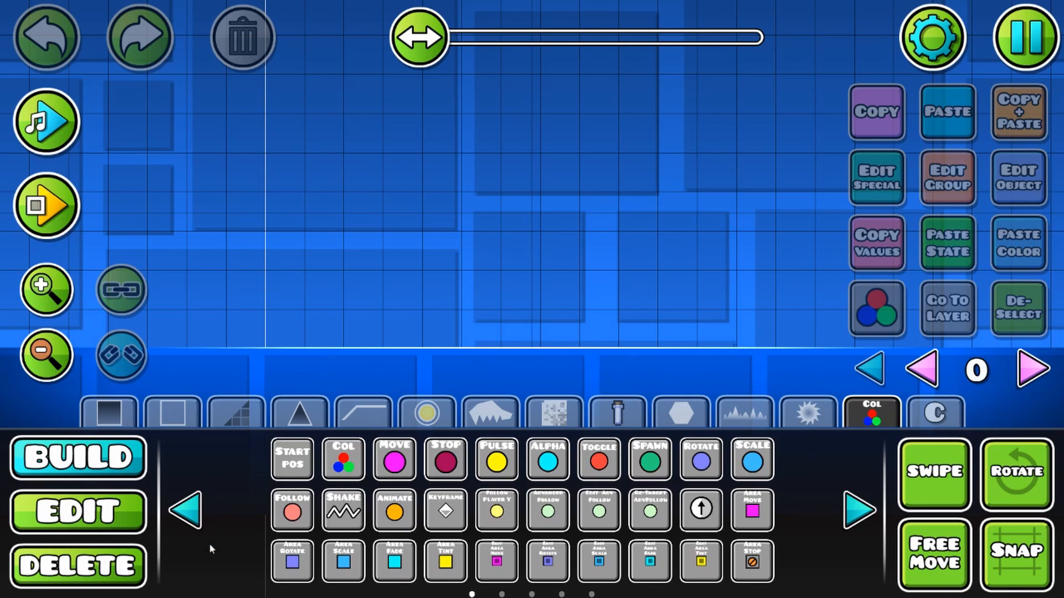
Step: Place an SFX trigger on the ground and enable its Spawn Trigger, Multi Trigger and Preload options
{"action": "left_click", "coordinate": [853, 512]}
{"action": "left_click", "coordinate": [856, 508]}
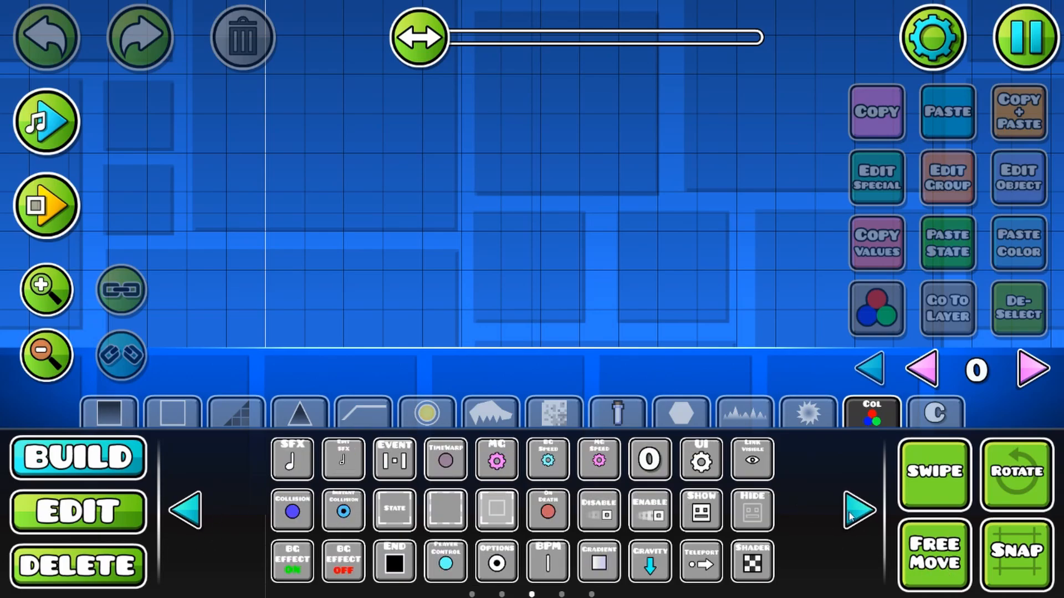
{"action": "left_click", "coordinate": [292, 459]}
{"action": "left_click", "coordinate": [355, 319]}
{"action": "left_click", "coordinate": [1042, 198]}
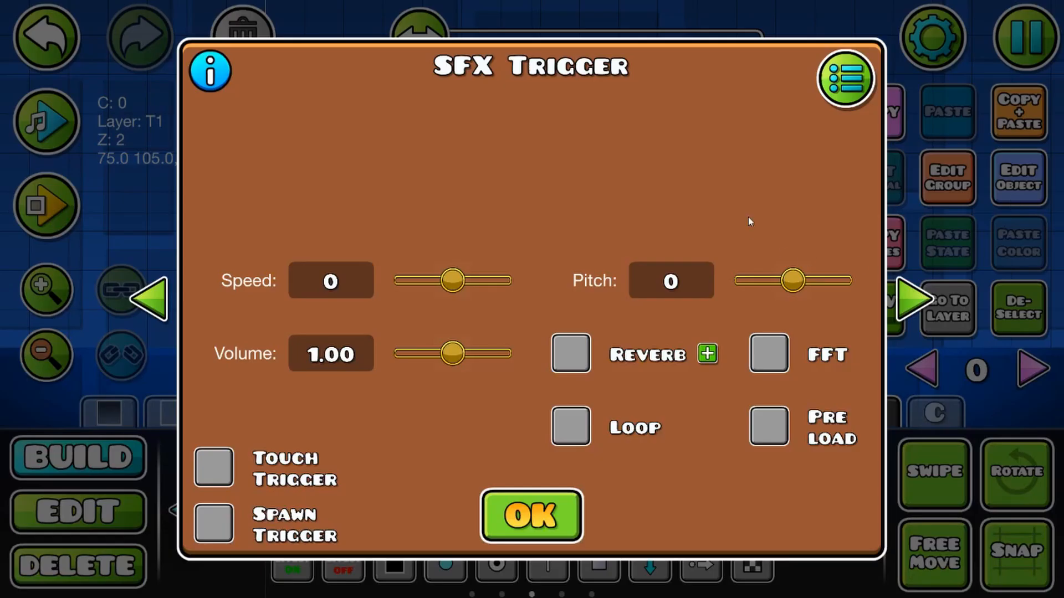
{"action": "left_click", "coordinate": [213, 523]}
{"action": "left_click", "coordinate": [753, 529]}
{"action": "left_click", "coordinate": [769, 426]}
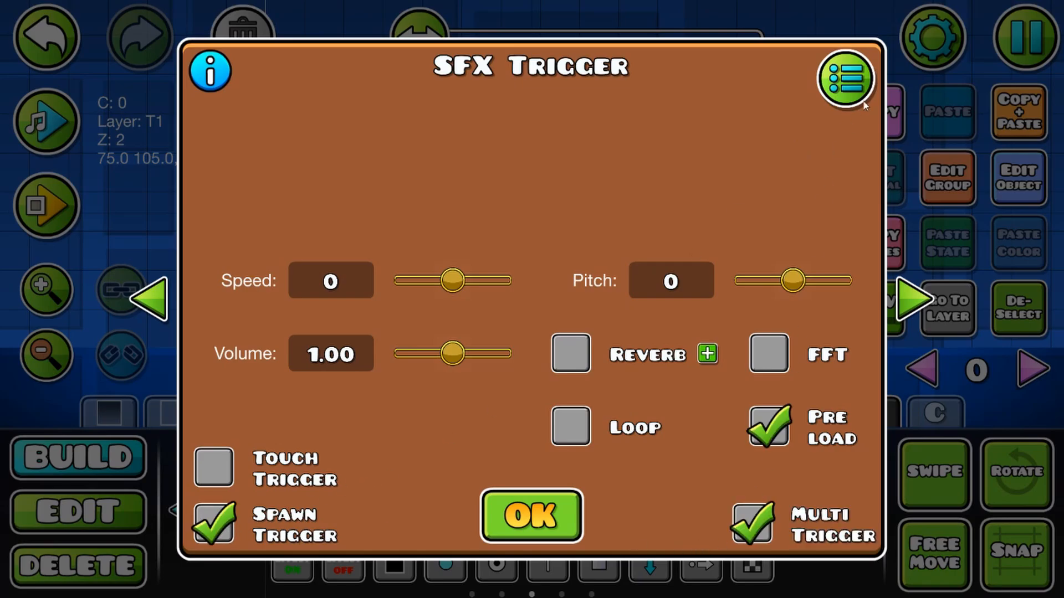
Step: Assign the Dirt 01 sound from the Footsteps folder of the SFX library to the trigger
{"action": "left_click", "coordinate": [844, 79]}
{"action": "scroll", "coordinate": [772, 270], "scroll_direction": "down", "scroll_amount": 6}
{"action": "left_click", "coordinate": [785, 277]}
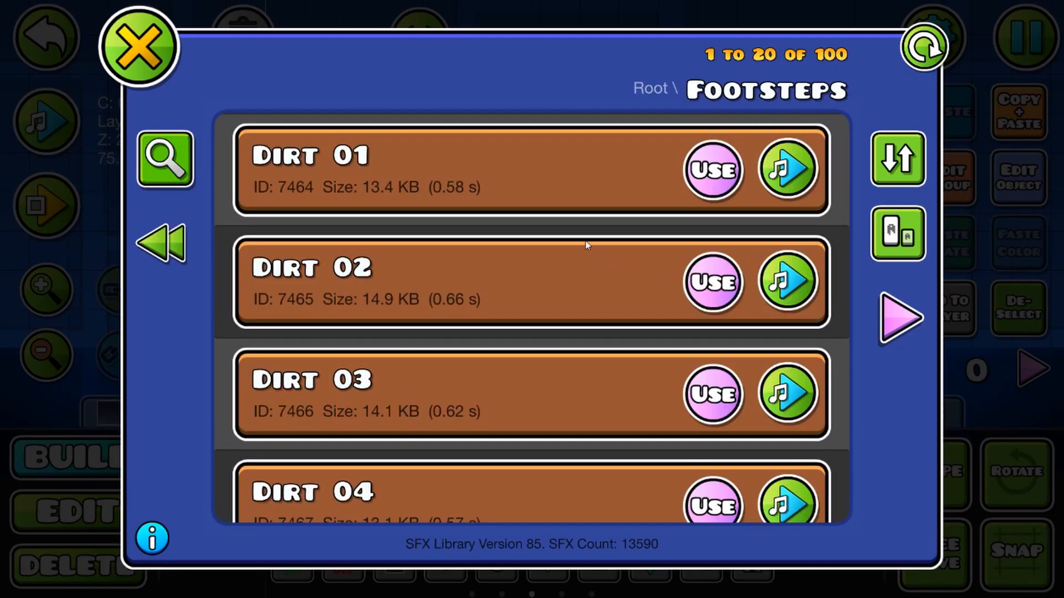
{"action": "left_click", "coordinate": [711, 169]}
{"action": "left_click", "coordinate": [133, 44]}
{"action": "left_click", "coordinate": [526, 518]}
Step: Change the SFX trigger's activation mode to Touch Trigger
{"action": "left_click", "coordinate": [114, 511]}
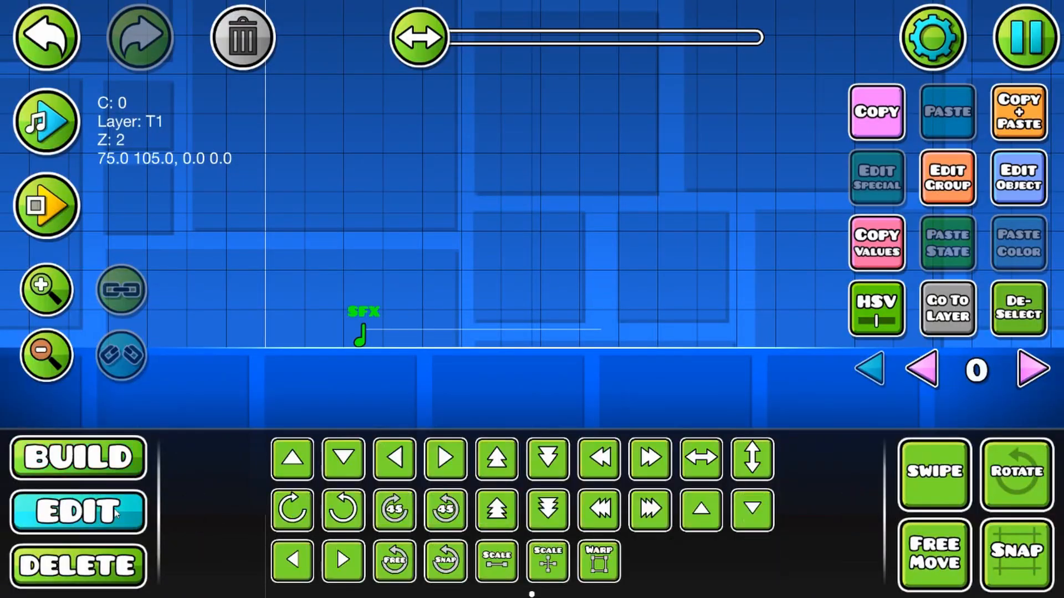
{"action": "left_click_drag", "start_coordinate": [594, 298], "coordinate": [490, 286]}
{"action": "left_click", "coordinate": [1010, 174]}
{"action": "left_click", "coordinate": [213, 467]}
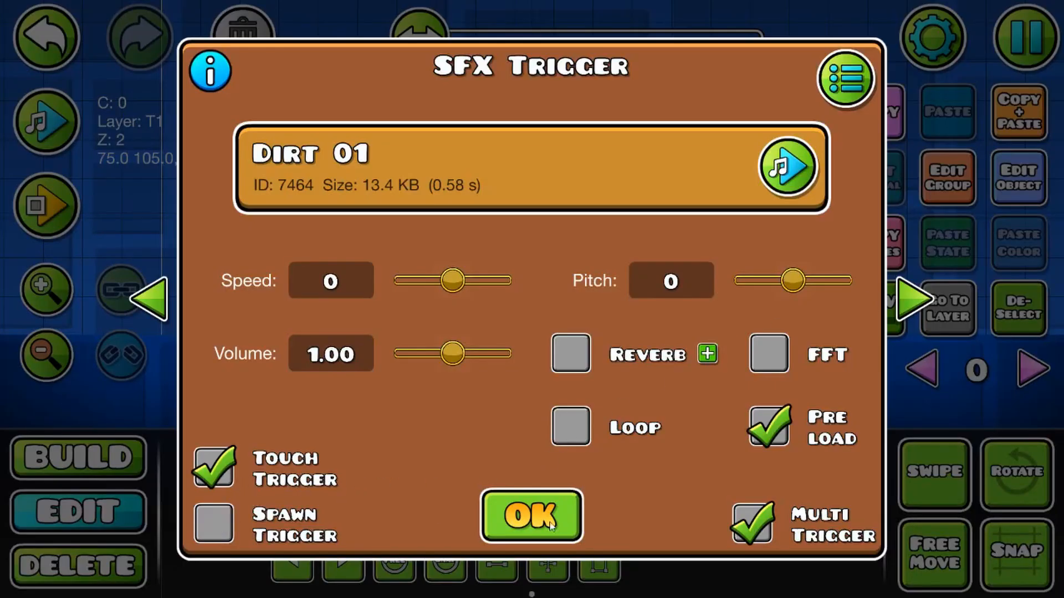
{"action": "left_click", "coordinate": [530, 515]}
Step: Duplicate the SFX trigger into a spaced row of five along the ground and playtest the level
{"action": "left_click", "coordinate": [1027, 106]}
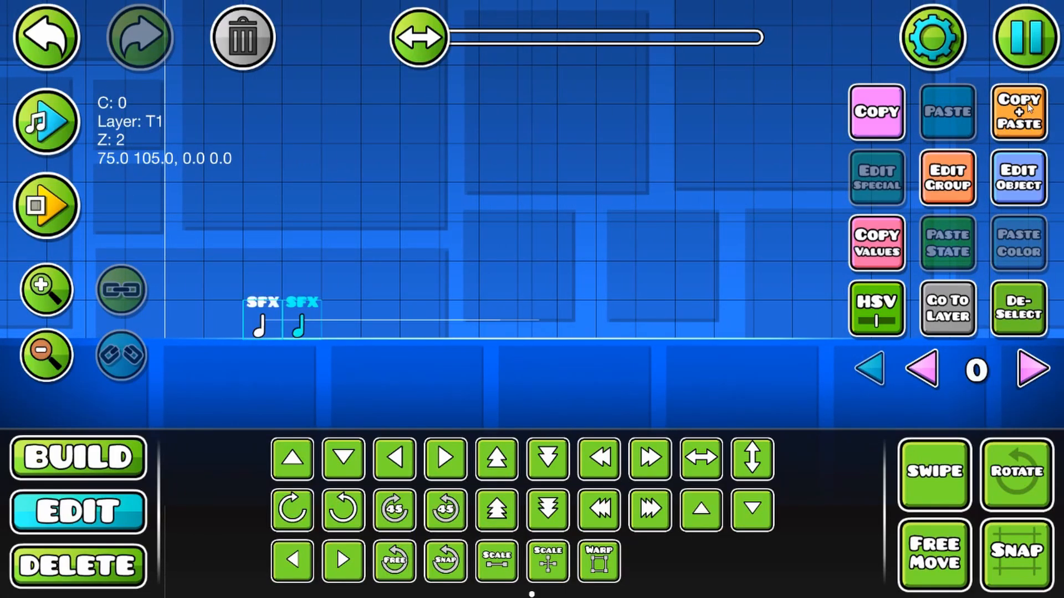
{"action": "left_click", "coordinate": [1027, 105]}
{"action": "left_click", "coordinate": [1027, 105]}
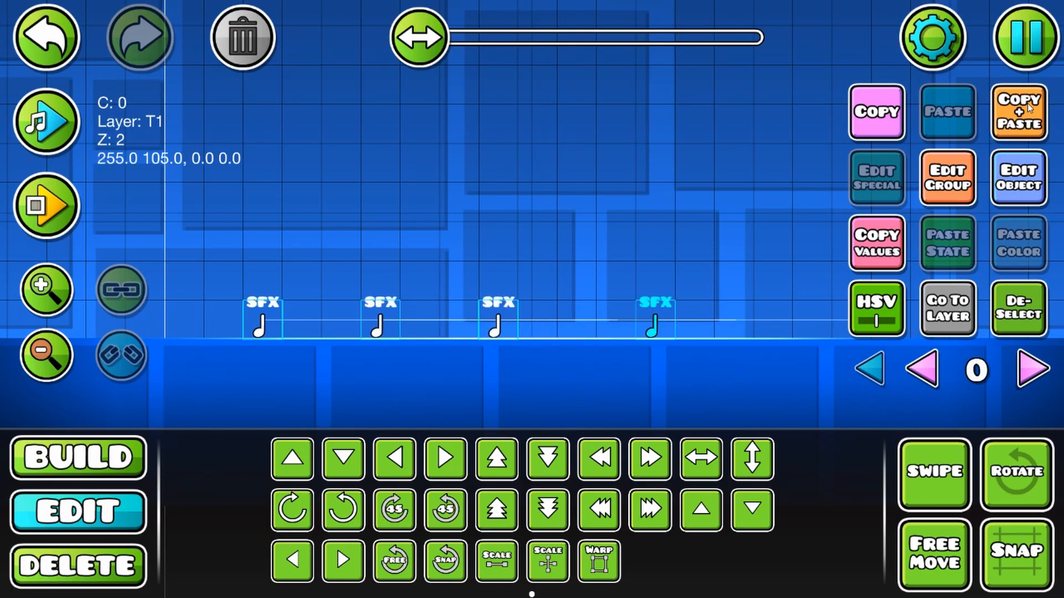
{"action": "left_click", "coordinate": [1027, 104]}
{"action": "left_click", "coordinate": [39, 208]}
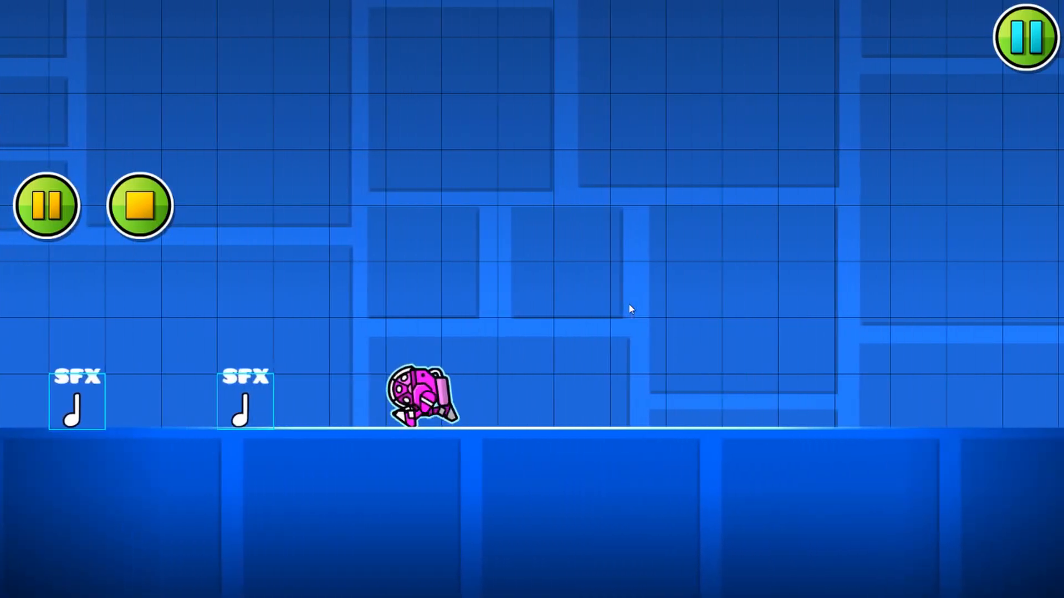
{"action": "left_click", "coordinate": [140, 205]}
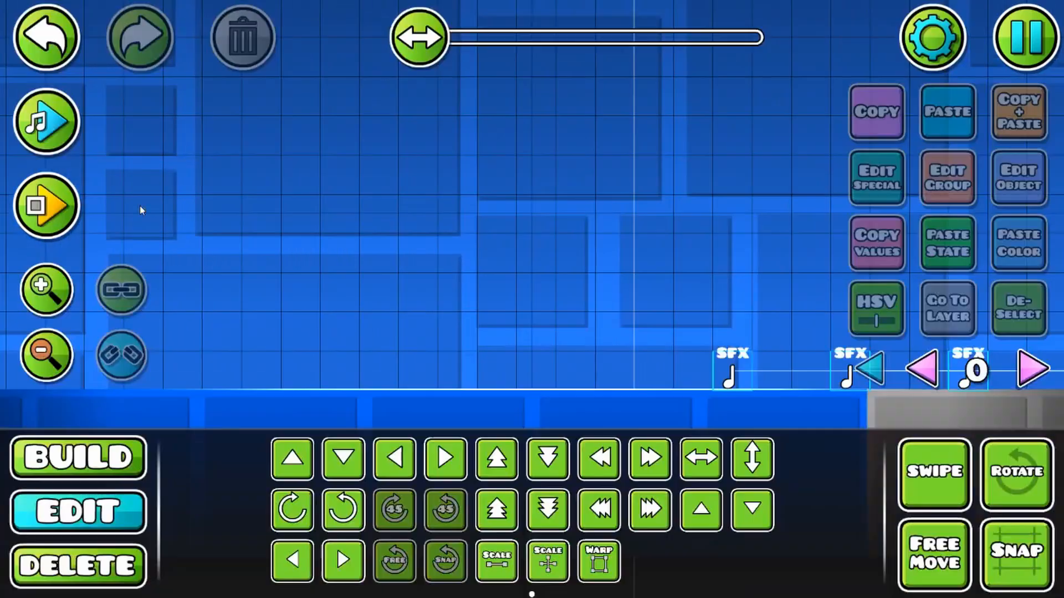
Step: Set the level's game type to Classic and playtest the run across the SFX triggers
{"action": "left_click", "coordinate": [932, 37]}
{"action": "left_click", "coordinate": [421, 243]}
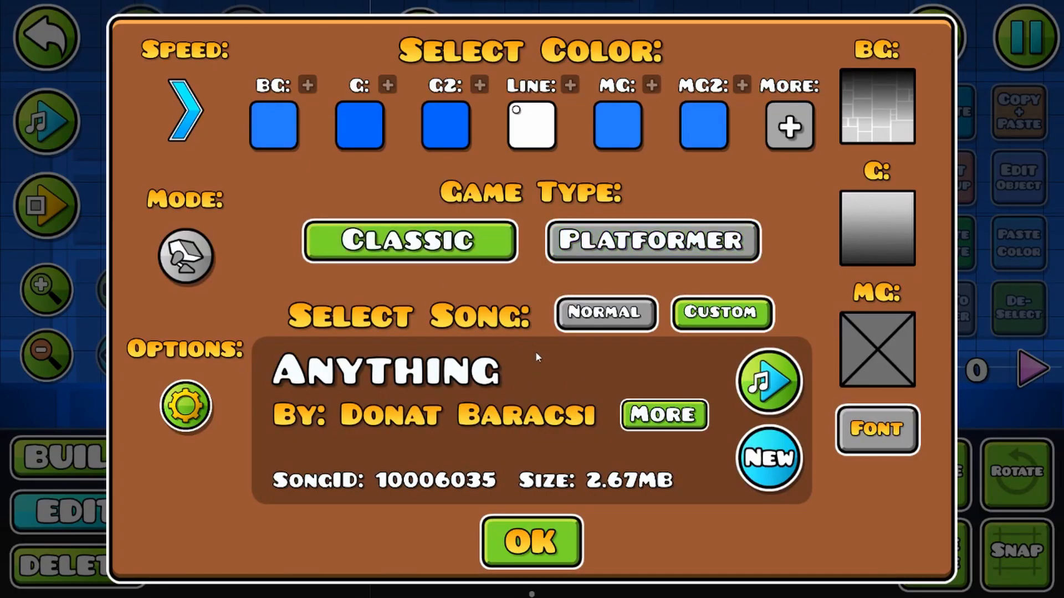
{"action": "left_click", "coordinate": [530, 541]}
{"action": "left_click", "coordinate": [53, 207]}
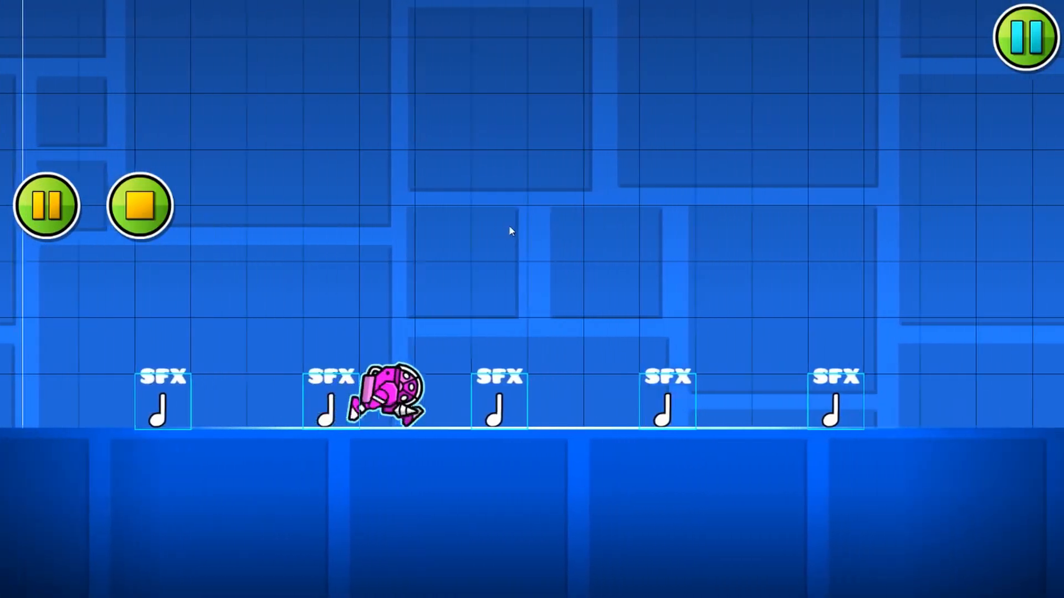
{"action": "left_click", "coordinate": [143, 207]}
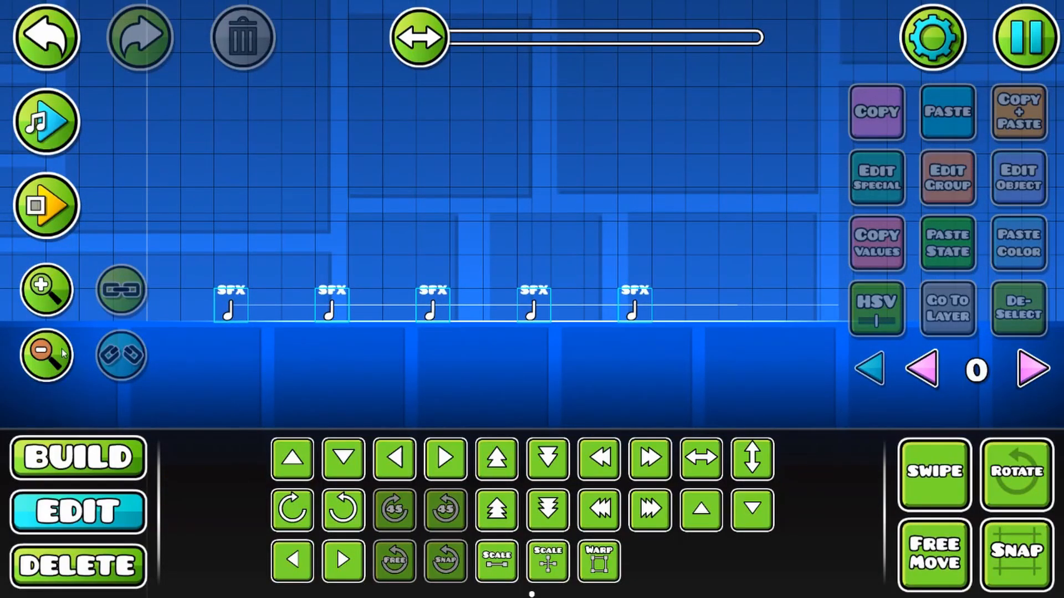
Step: Set the level's game type back to Platformer
{"action": "left_click", "coordinate": [932, 37]}
{"action": "left_click", "coordinate": [637, 238]}
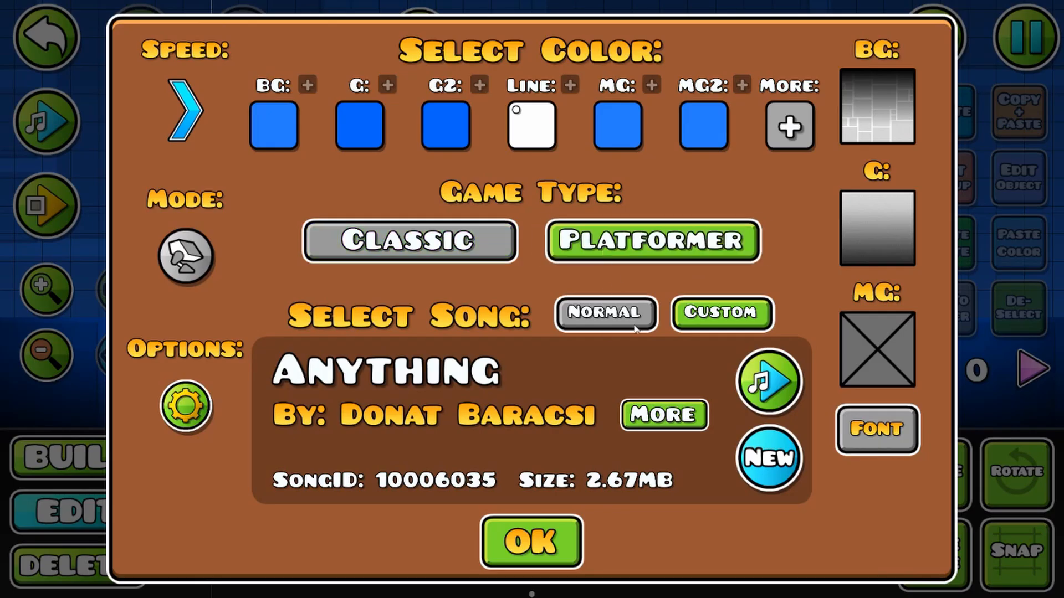
{"action": "left_click", "coordinate": [531, 541]}
Step: Delete all the SFX triggers from the level
{"action": "left_click", "coordinate": [100, 562]}
{"action": "left_click", "coordinate": [534, 305]}
{"action": "left_click", "coordinate": [618, 305]}
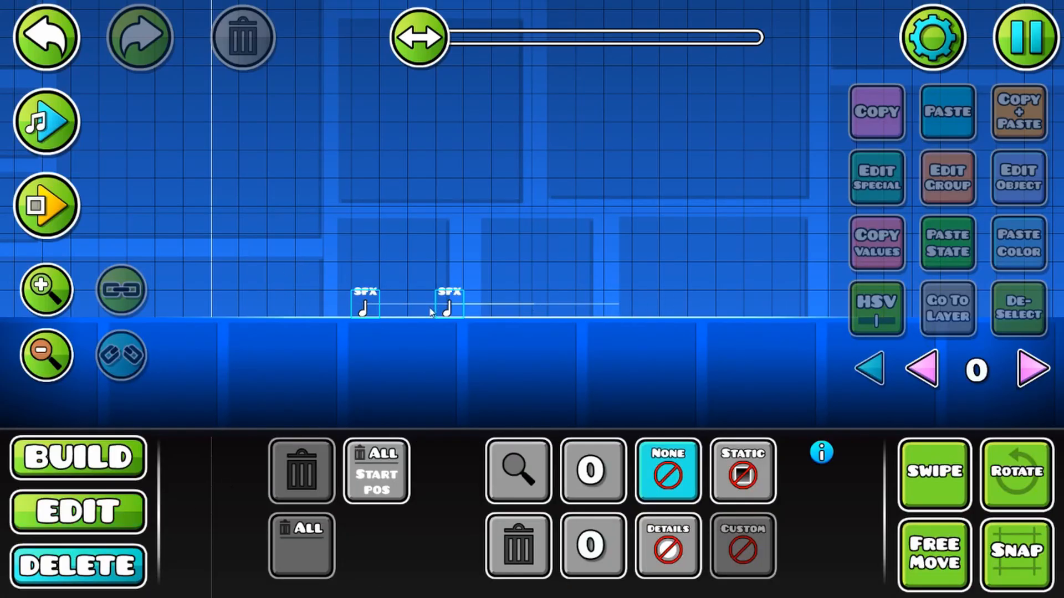
{"action": "left_click", "coordinate": [365, 308]}
{"action": "left_click", "coordinate": [449, 308]}
{"action": "left_click", "coordinate": [104, 520]}
{"action": "left_click", "coordinate": [40, 296]}
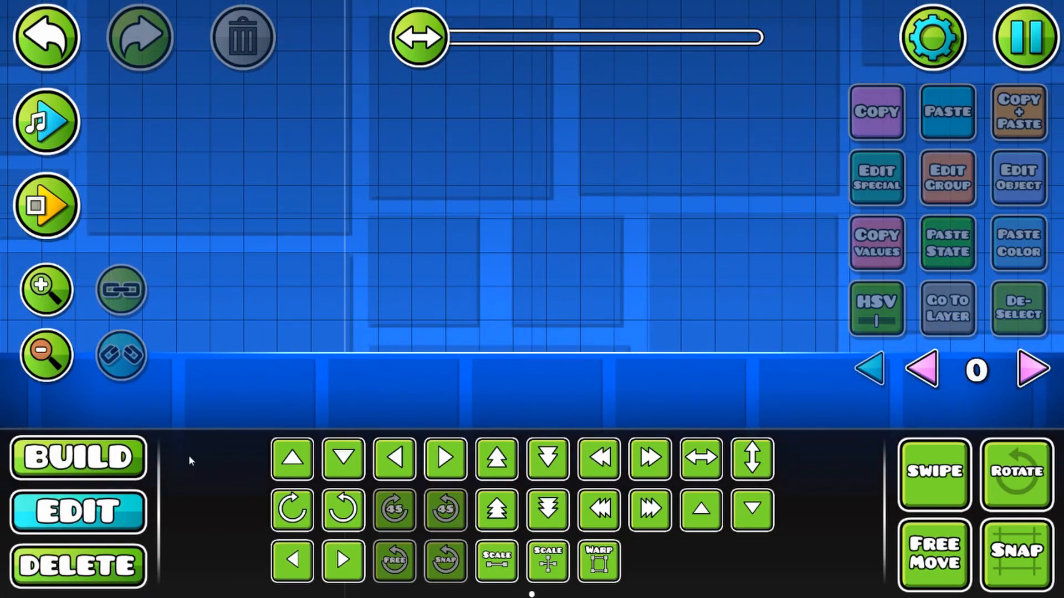
Step: Playtest the empty platformer level, walking the character back and forth
{"action": "left_click", "coordinate": [77, 458]}
{"action": "left_click", "coordinate": [200, 507]}
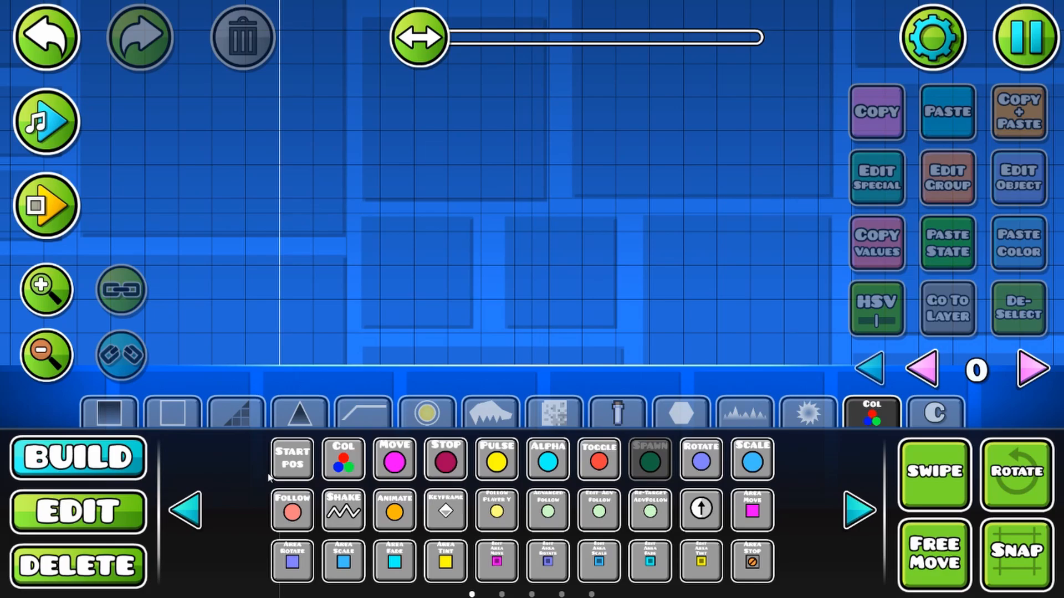
{"action": "left_click", "coordinate": [51, 227]}
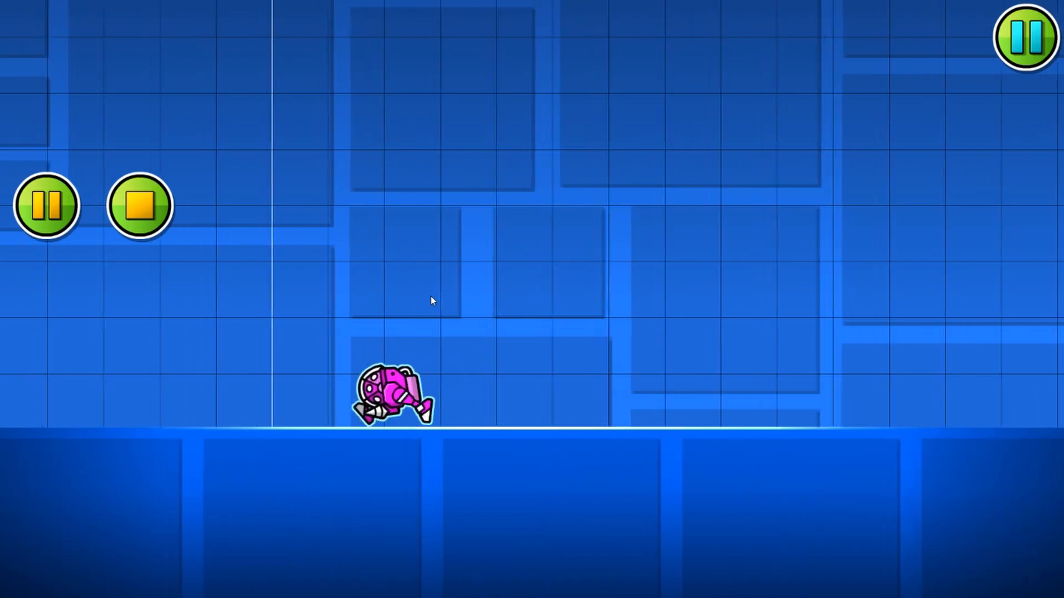
{"action": "key", "text": "d"}
{"action": "key", "text": "a"}
{"action": "key", "text": "d"}
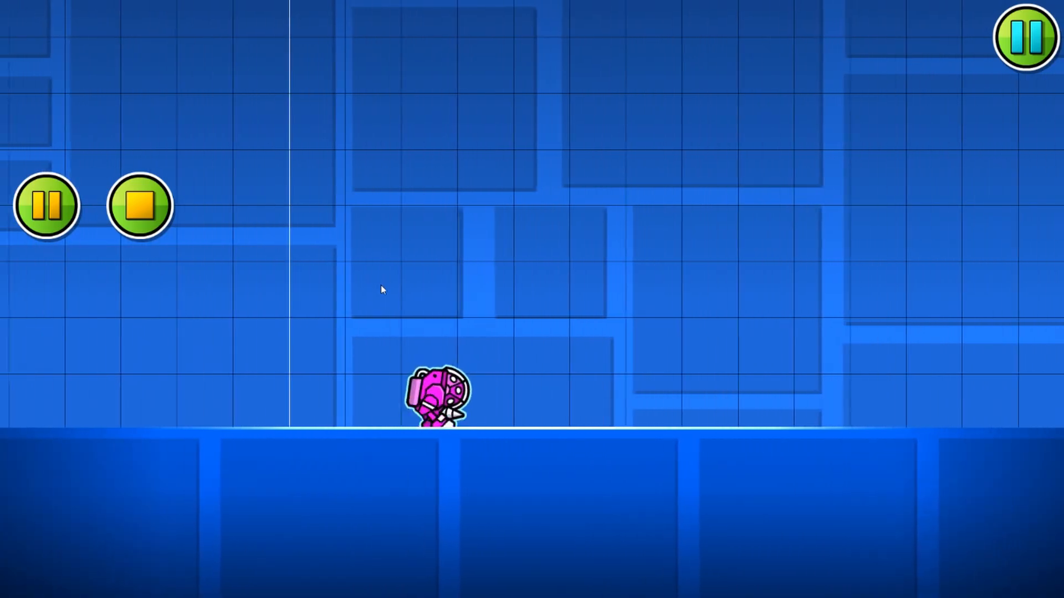
{"action": "left_click", "coordinate": [140, 205]}
Step: Place a Spawn trigger above the ground, one cell before the level's start line
{"action": "left_click", "coordinate": [106, 464]}
{"action": "scroll", "coordinate": [402, 264], "scroll_direction": "down", "scroll_amount": 2}
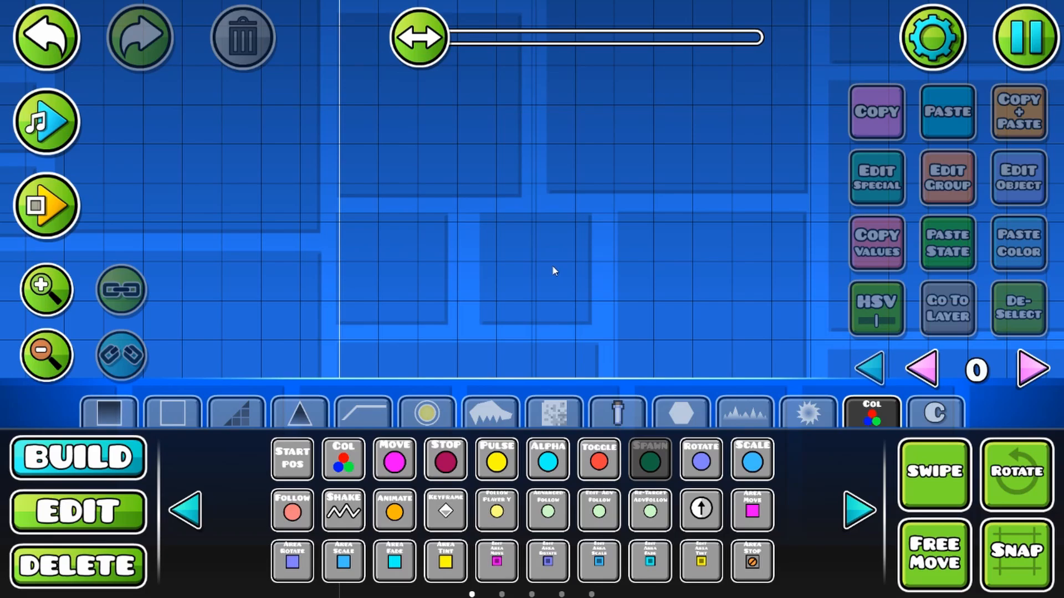
{"action": "left_click", "coordinate": [325, 231]}
{"action": "key", "text": "2"}
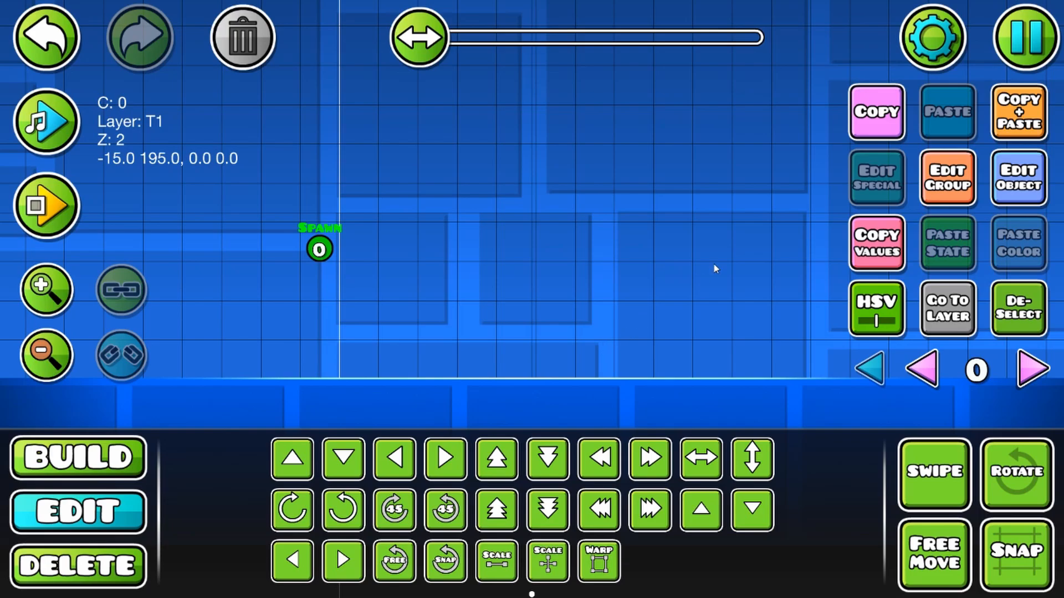
Step: Set the Spawn trigger to target group 2 with a 0.01 delay, and enable Spawn Trigger and Multi Trigger
{"action": "left_click", "coordinate": [1027, 188]}
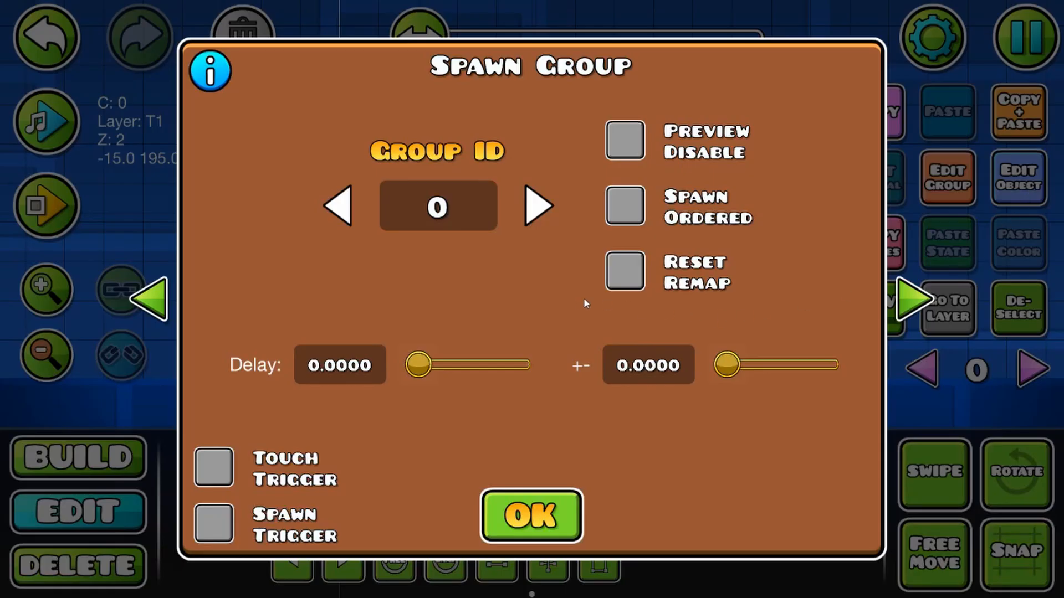
{"action": "left_click", "coordinate": [540, 206]}
{"action": "left_click", "coordinate": [542, 205]}
{"action": "left_click", "coordinate": [382, 373]}
{"action": "type", "text": ".01"}
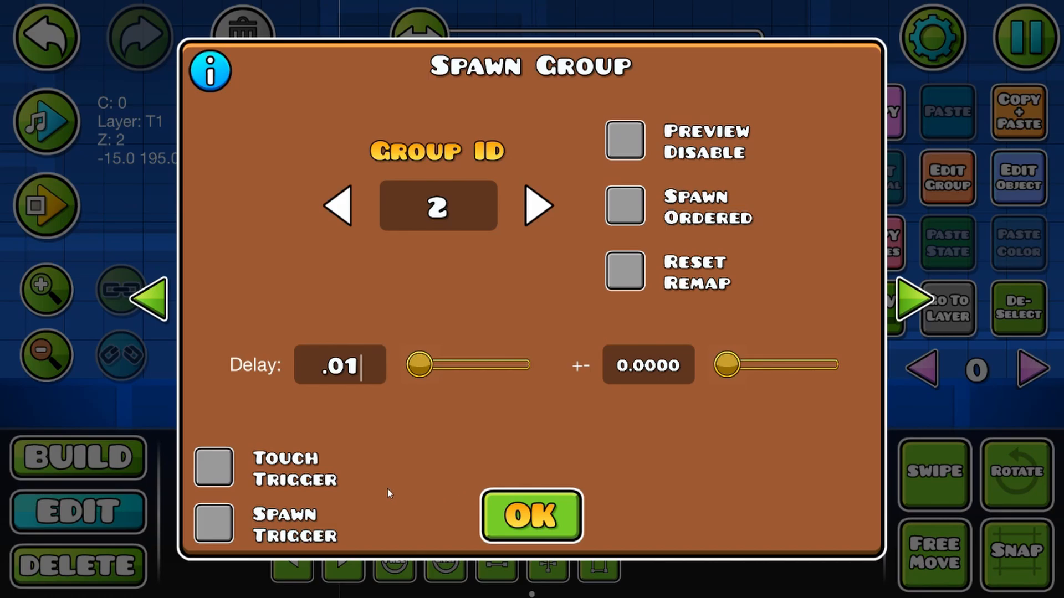
{"action": "left_click", "coordinate": [212, 537]}
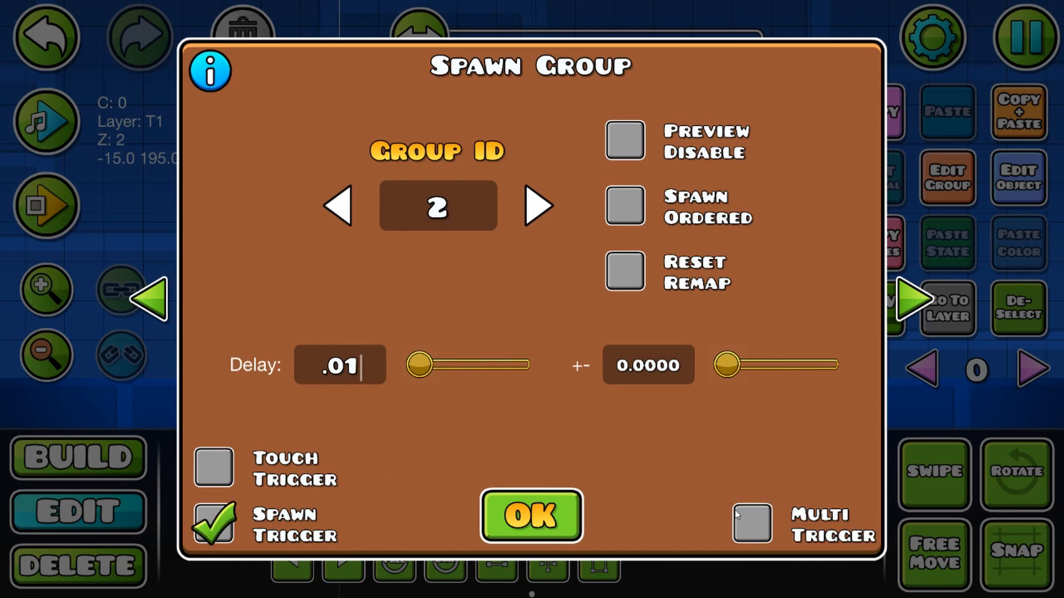
{"action": "left_click", "coordinate": [749, 522]}
{"action": "left_click", "coordinate": [531, 515]}
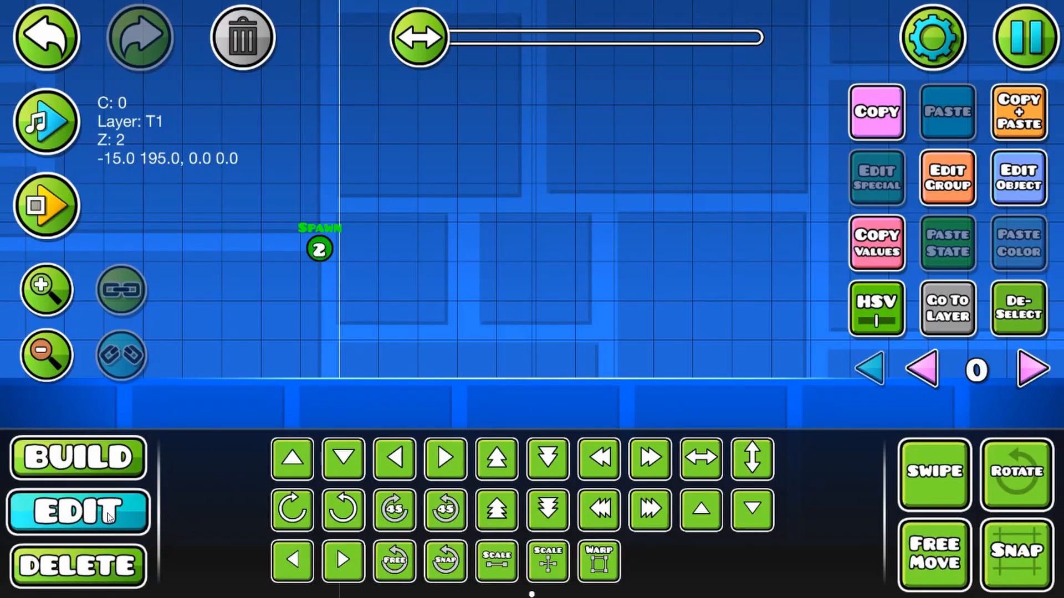
Step: Duplicate the Spawn trigger one cell to the right and set the copy's target group ID to 1
{"action": "left_click", "coordinate": [1019, 114]}
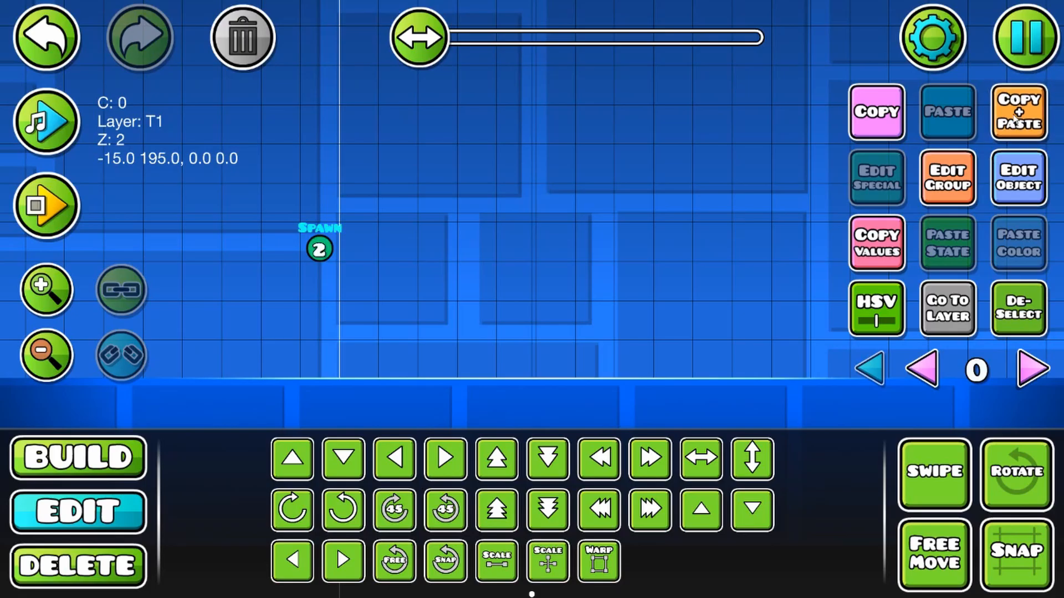
{"action": "left_click", "coordinate": [1019, 179]}
{"action": "left_click", "coordinate": [349, 205]}
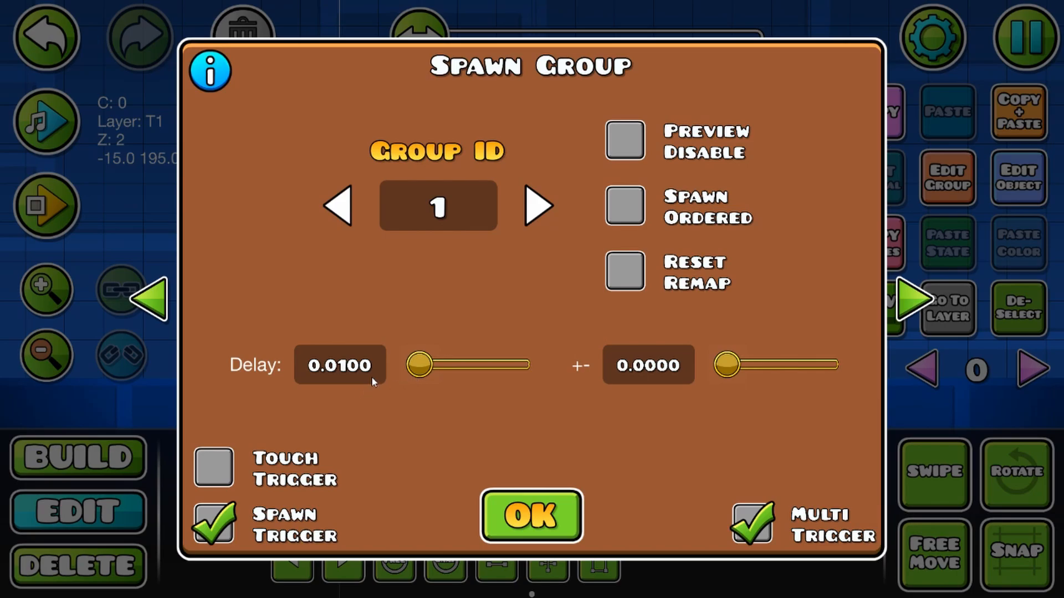
{"action": "left_click", "coordinate": [554, 514]}
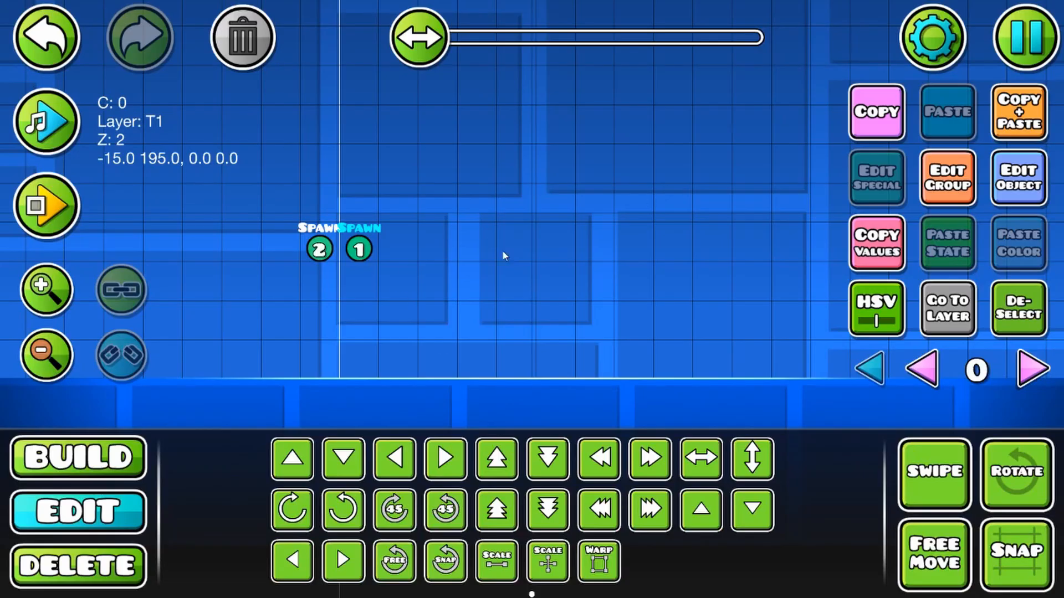
Step: Add group ID 1 to the Spawn trigger that targets group 2
{"action": "left_click", "coordinate": [311, 249]}
{"action": "left_click", "coordinate": [925, 186]}
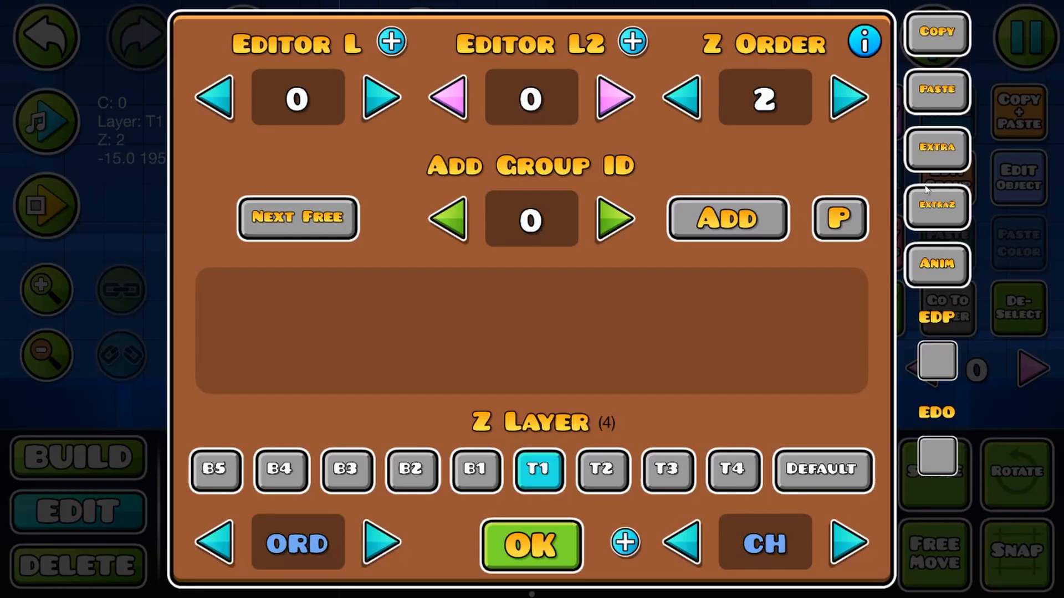
{"action": "left_click", "coordinate": [602, 223]}
{"action": "left_click", "coordinate": [720, 221]}
{"action": "left_click", "coordinate": [554, 537]}
Step: Add group ID 2 to the Spawn trigger that targets group 1
{"action": "left_click", "coordinate": [359, 248]}
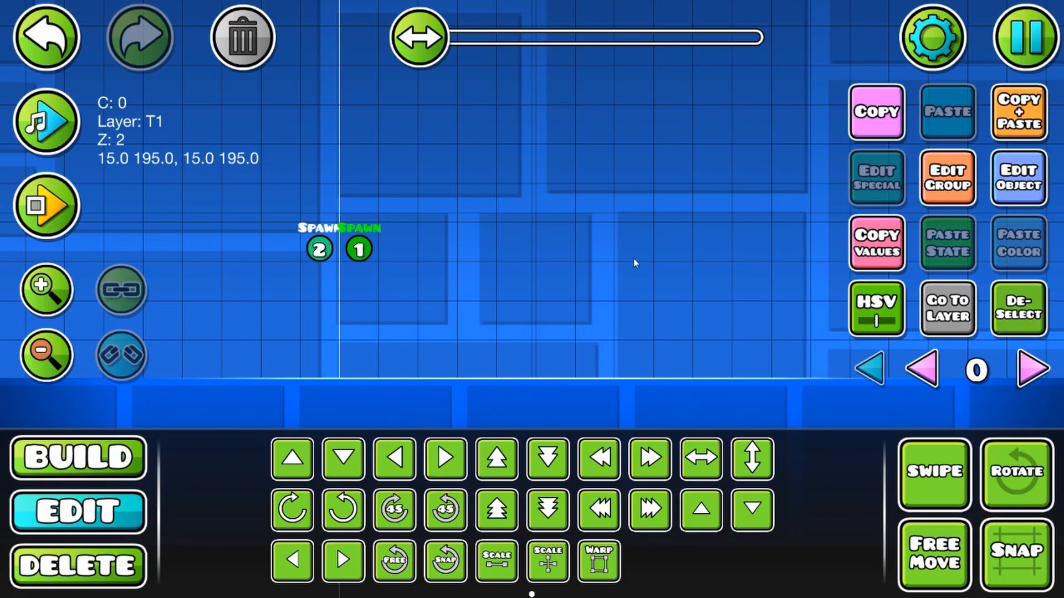
{"action": "left_click", "coordinate": [963, 189]}
{"action": "left_click", "coordinate": [615, 221]}
{"action": "left_click", "coordinate": [727, 219]}
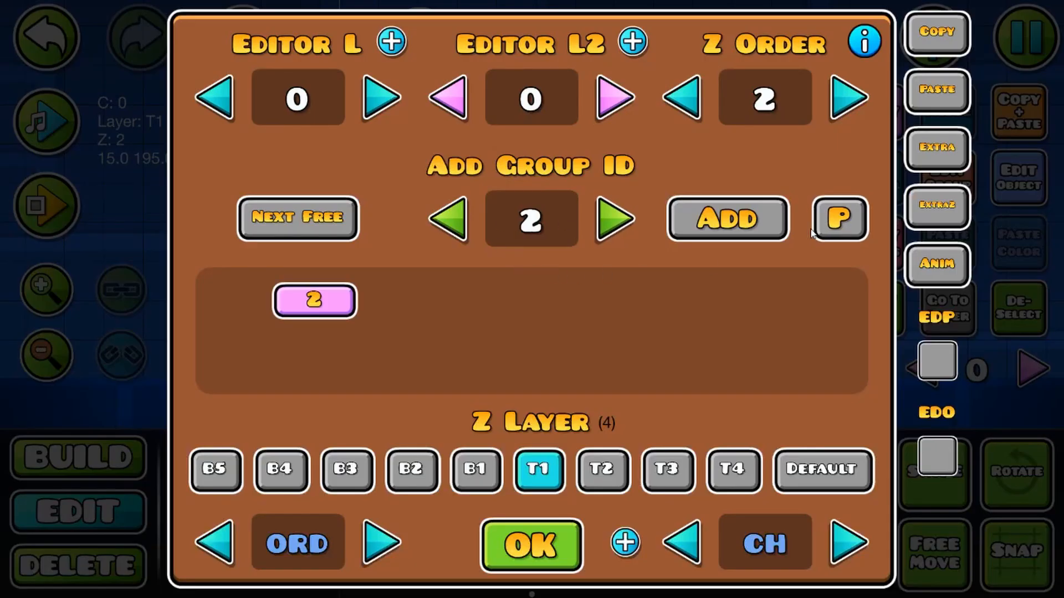
{"action": "left_click", "coordinate": [310, 302]}
{"action": "left_click", "coordinate": [313, 300]}
{"action": "left_click", "coordinate": [723, 219]}
{"action": "left_click", "coordinate": [549, 556]}
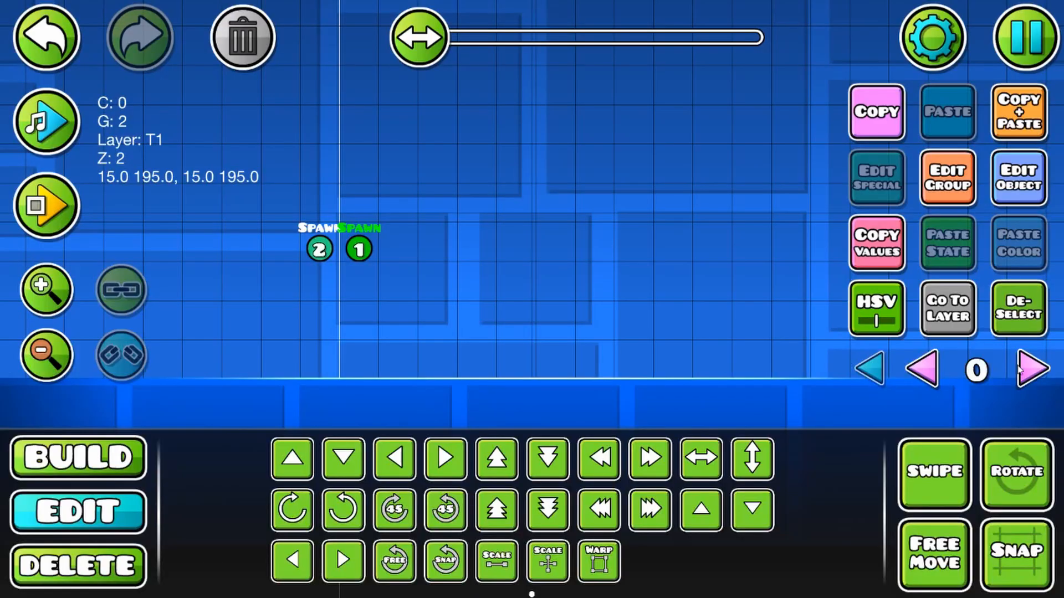
Step: Place a third Spawn trigger at ground level just before the start line and set its target group ID to 1
{"action": "key", "text": "1"}
{"action": "left_click", "coordinate": [331, 359]}
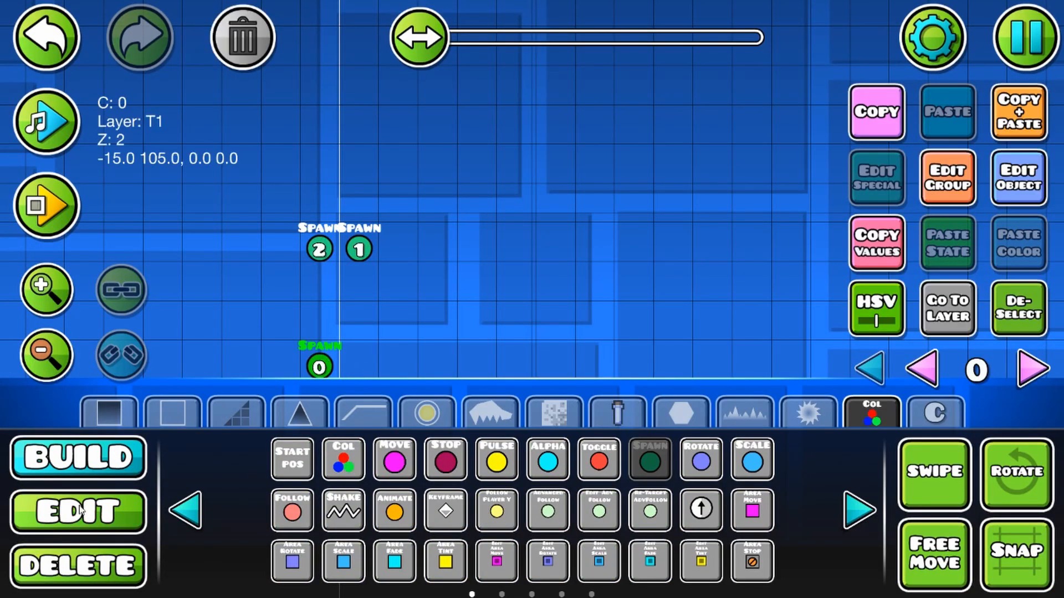
{"action": "key", "text": "2"}
{"action": "left_click", "coordinate": [1005, 183]}
{"action": "left_click", "coordinate": [338, 365]}
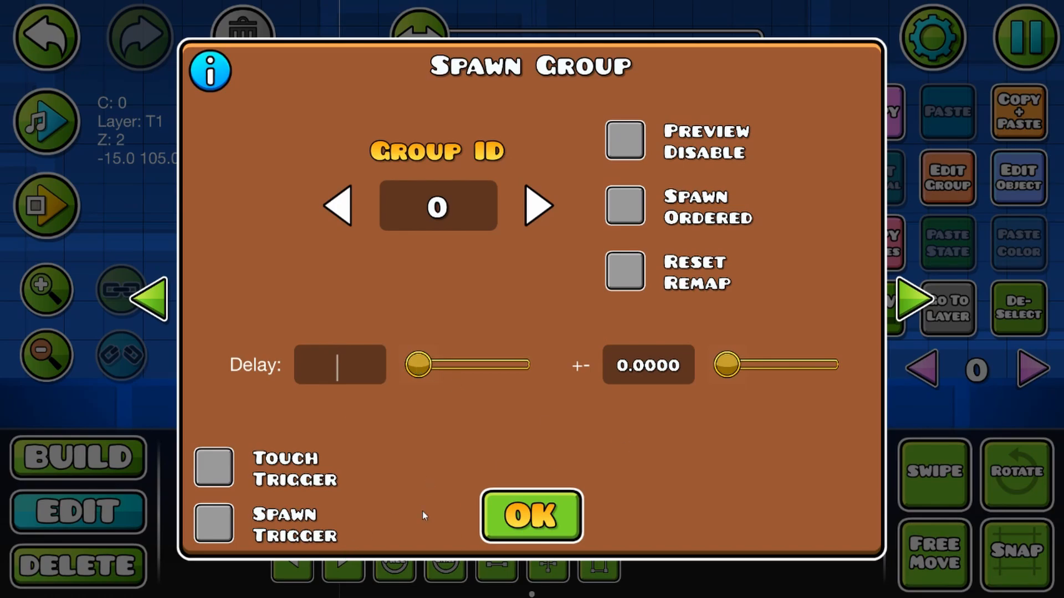
{"action": "left_click", "coordinate": [534, 206]}
{"action": "left_click", "coordinate": [531, 512]}
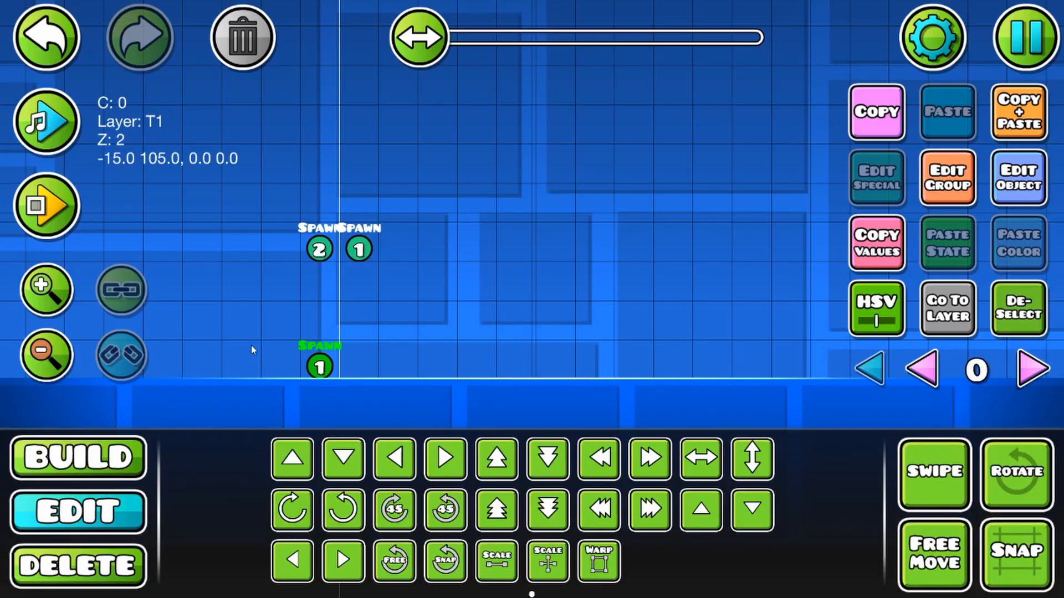
Step: Examine the group IDs of the two side-by-side Spawn triggers that call each other
{"action": "left_click_drag", "start_coordinate": [335, 260], "coordinate": [449, 274]}
{"action": "left_click", "coordinate": [1028, 310]}
{"action": "left_click", "coordinate": [52, 304]}
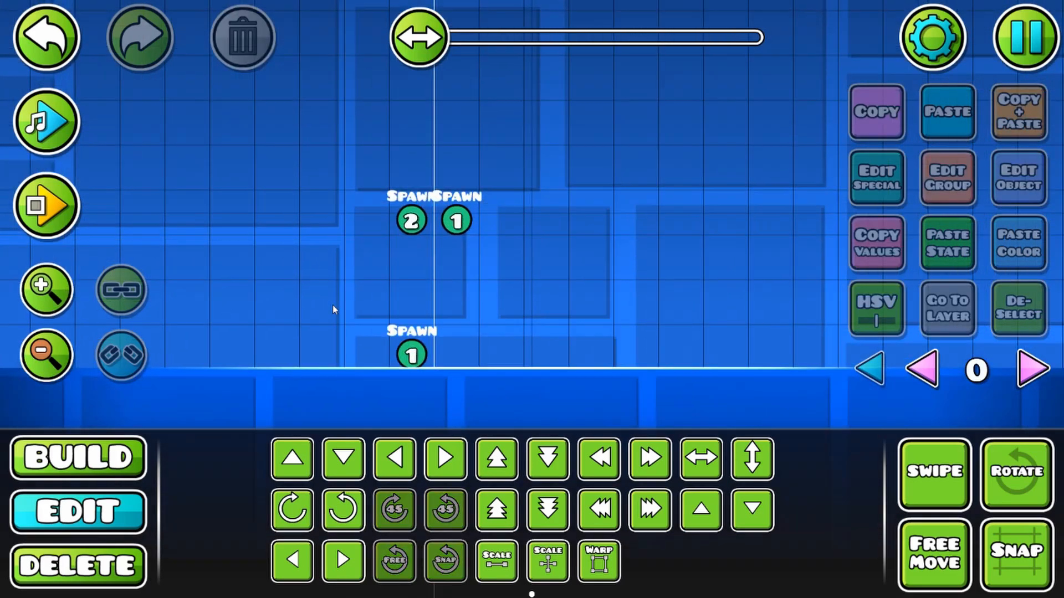
{"action": "left_click", "coordinate": [52, 300]}
{"action": "left_click_drag", "start_coordinate": [382, 276], "coordinate": [422, 324]}
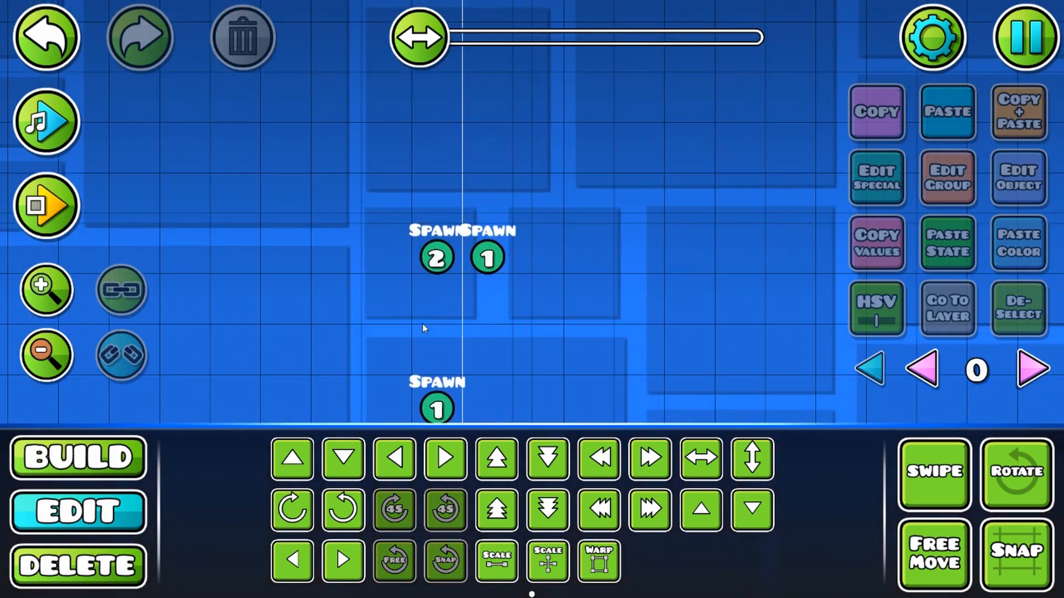
{"action": "left_click", "coordinate": [438, 249]}
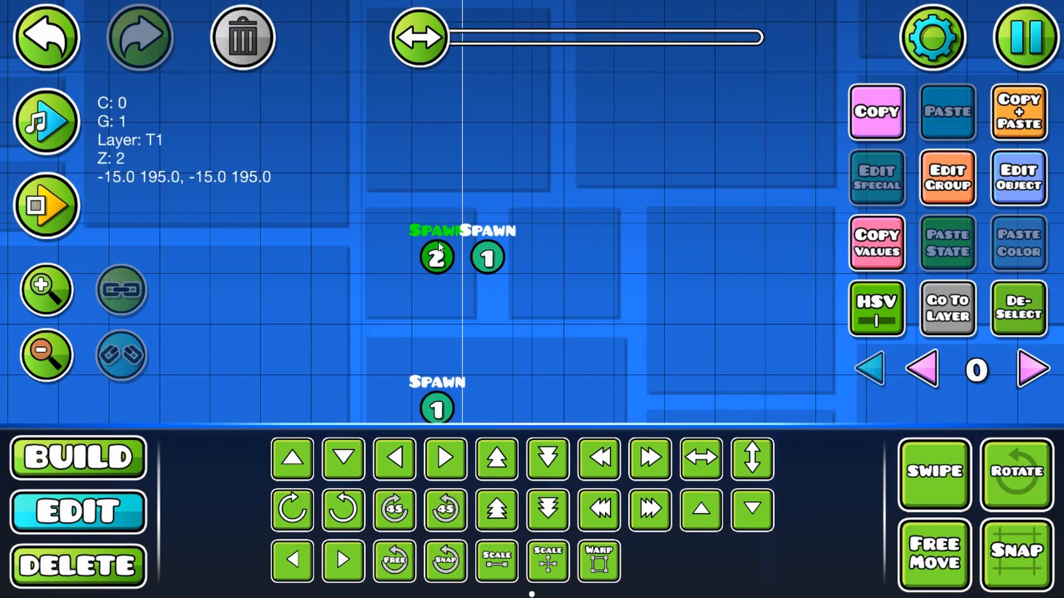
{"action": "left_click", "coordinate": [505, 234]}
{"action": "left_click", "coordinate": [435, 254]}
{"action": "left_click", "coordinate": [484, 256]}
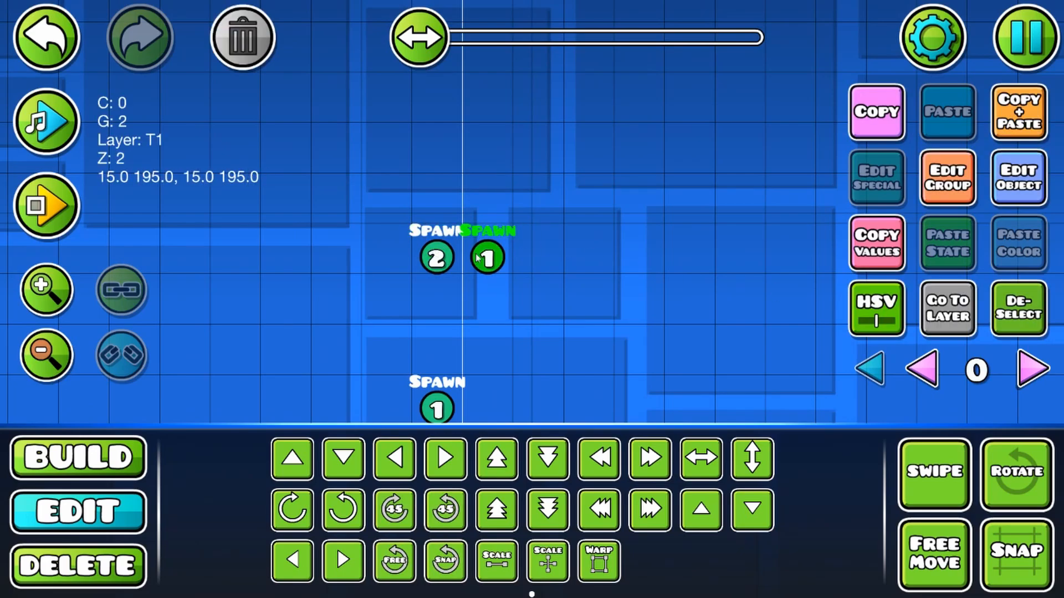
{"action": "left_click", "coordinate": [438, 256]}
{"action": "left_click", "coordinate": [482, 257]}
{"action": "left_click_drag", "start_coordinate": [577, 346], "coordinate": [498, 336]}
{"action": "left_click", "coordinate": [1037, 325]}
{"action": "left_click_drag", "start_coordinate": [719, 360], "coordinate": [641, 342]}
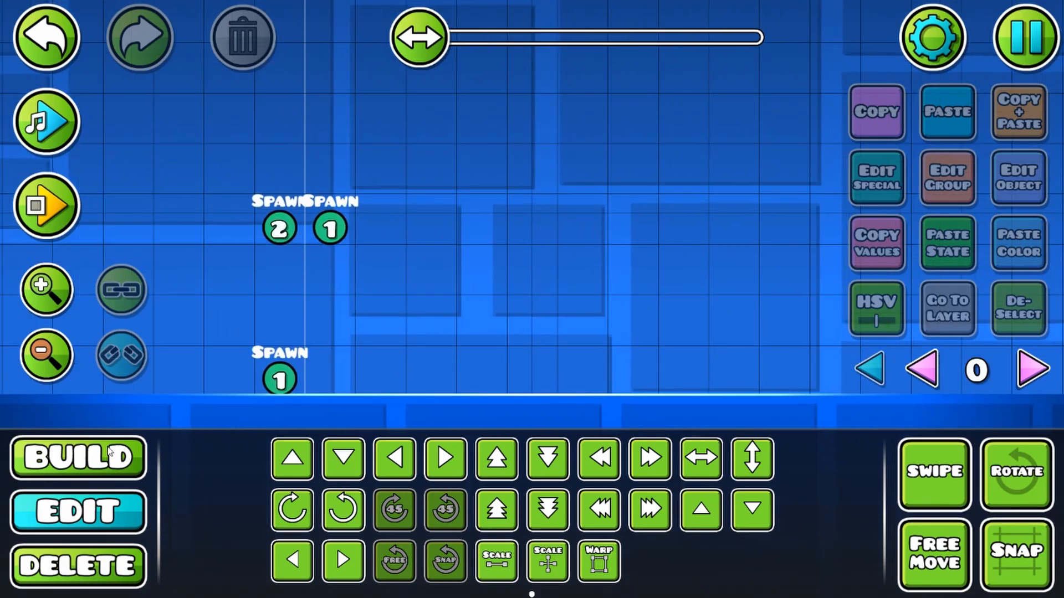
Step: Place an SFX trigger to the right of the Spawn triggers and enable its Spawn Trigger and Multi Trigger options
{"action": "left_click", "coordinate": [106, 447]}
{"action": "left_click", "coordinate": [859, 514]}
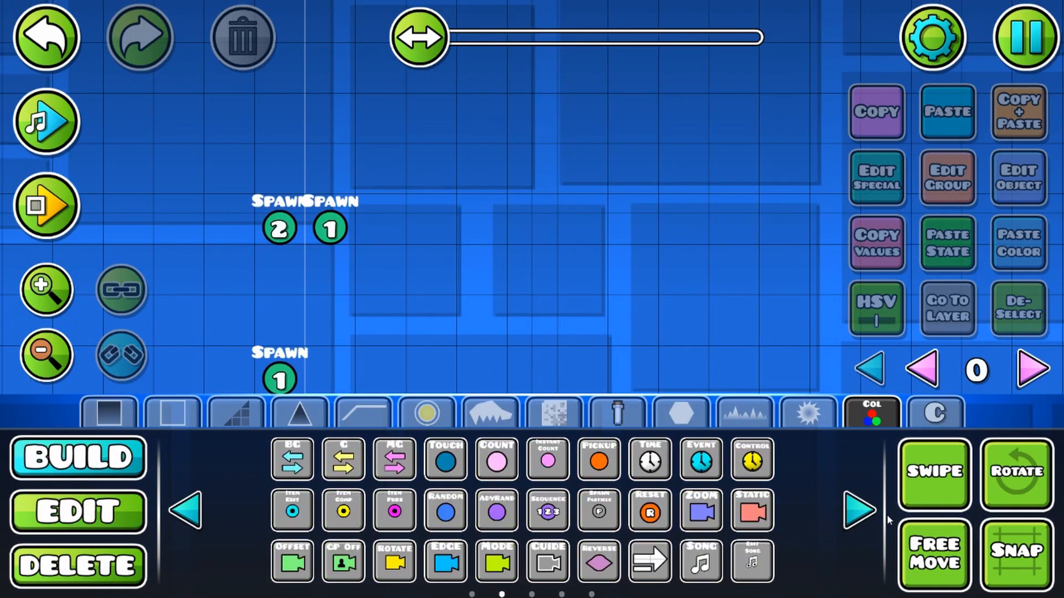
{"action": "left_click", "coordinate": [859, 513]}
{"action": "left_click", "coordinate": [293, 459]}
{"action": "left_click", "coordinate": [482, 322]}
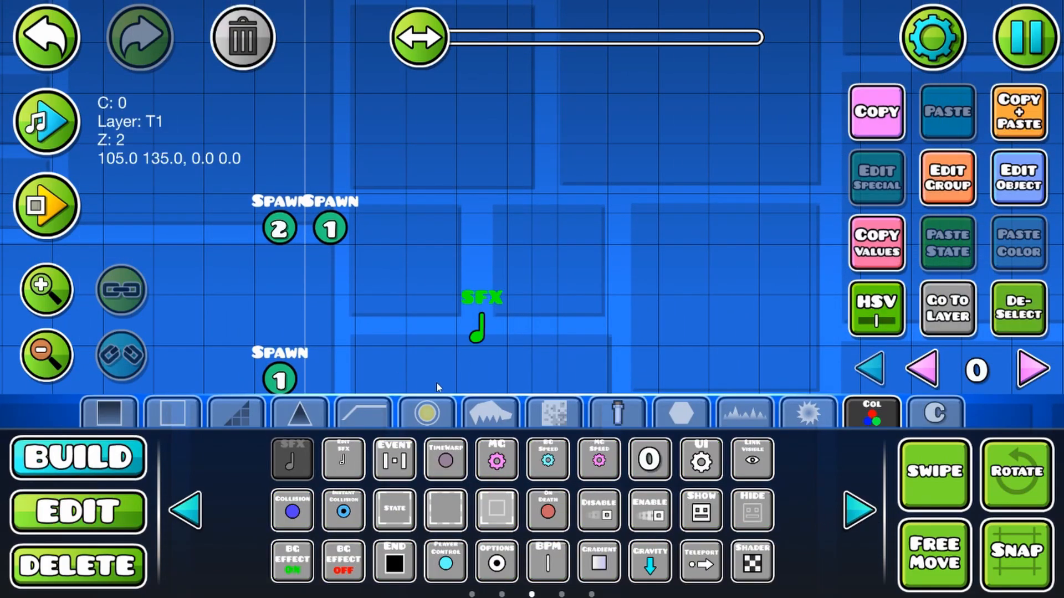
{"action": "left_click", "coordinate": [113, 517]}
{"action": "left_click", "coordinate": [1004, 200]}
{"action": "left_click", "coordinate": [213, 519]}
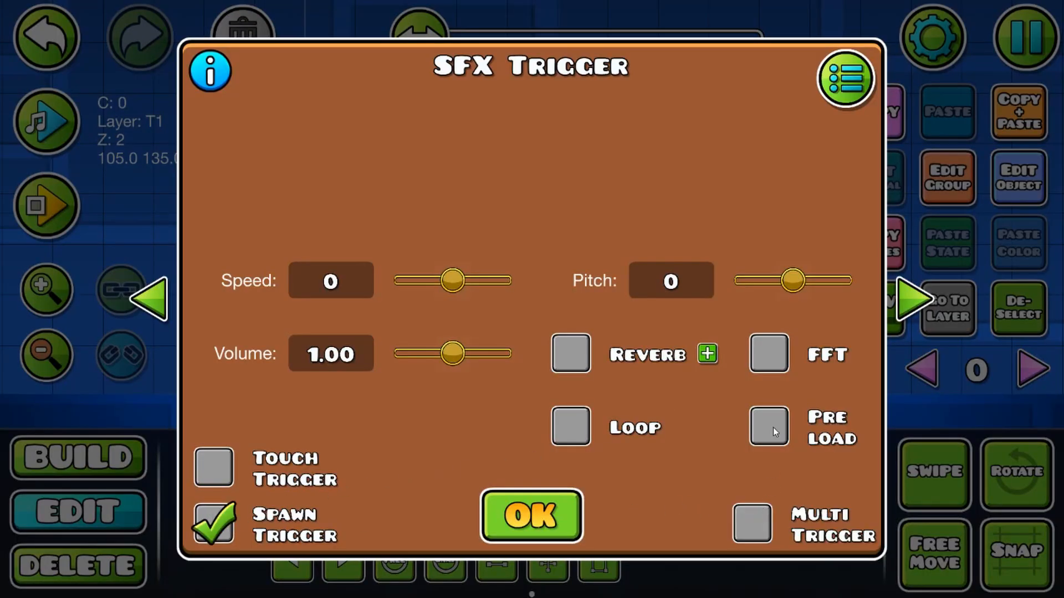
{"action": "left_click", "coordinate": [751, 523]}
Step: Assign the Dirt 01 sound from the Footsteps folder of the SFX library to the SFX trigger
{"action": "left_click", "coordinate": [845, 80]}
{"action": "left_click_drag", "start_coordinate": [625, 421], "coordinate": [624, 208]}
{"action": "left_click_drag", "start_coordinate": [656, 424], "coordinate": [600, 354]}
{"action": "left_click_drag", "start_coordinate": [772, 395], "coordinate": [774, 400]}
{"action": "left_click", "coordinate": [783, 393]}
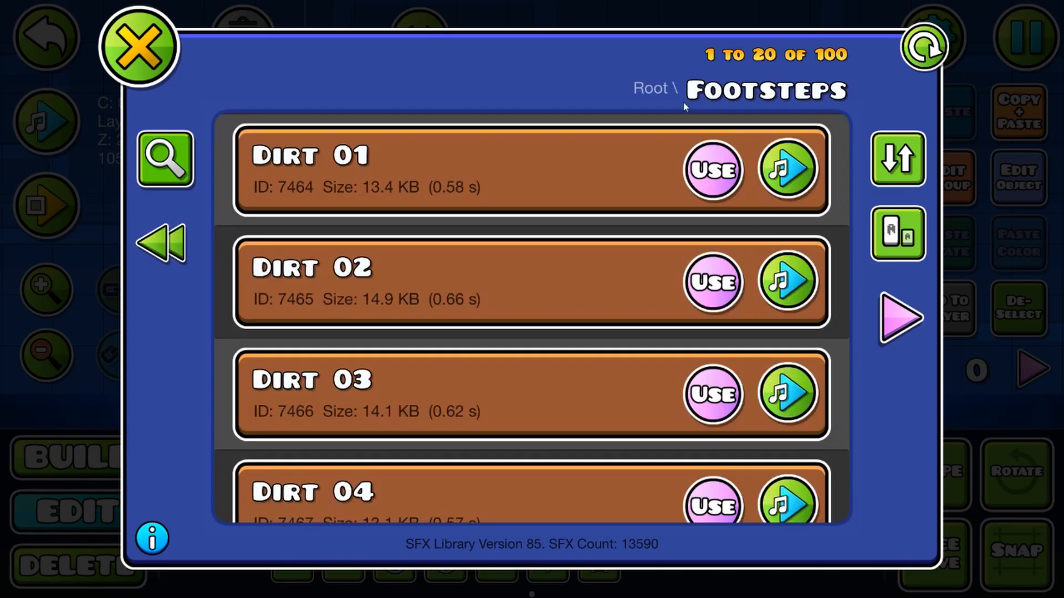
{"action": "left_click", "coordinate": [720, 169]}
{"action": "left_click", "coordinate": [138, 48]}
{"action": "left_click", "coordinate": [529, 509]}
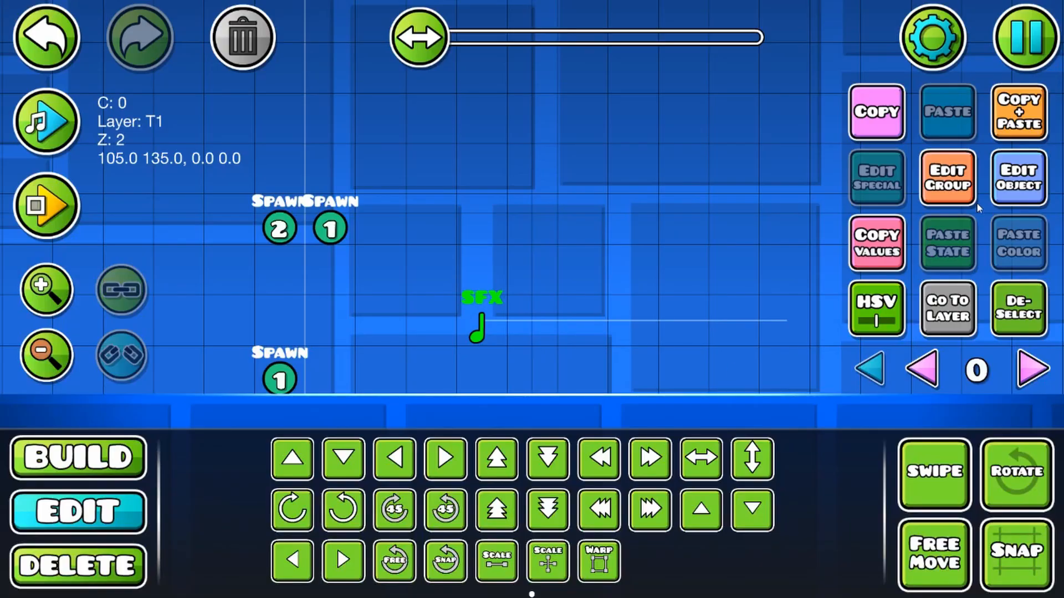
Step: Set the SFX trigger's volume to 0.20
{"action": "left_click", "coordinate": [1018, 177]}
{"action": "key", "text": "BackSpace"}
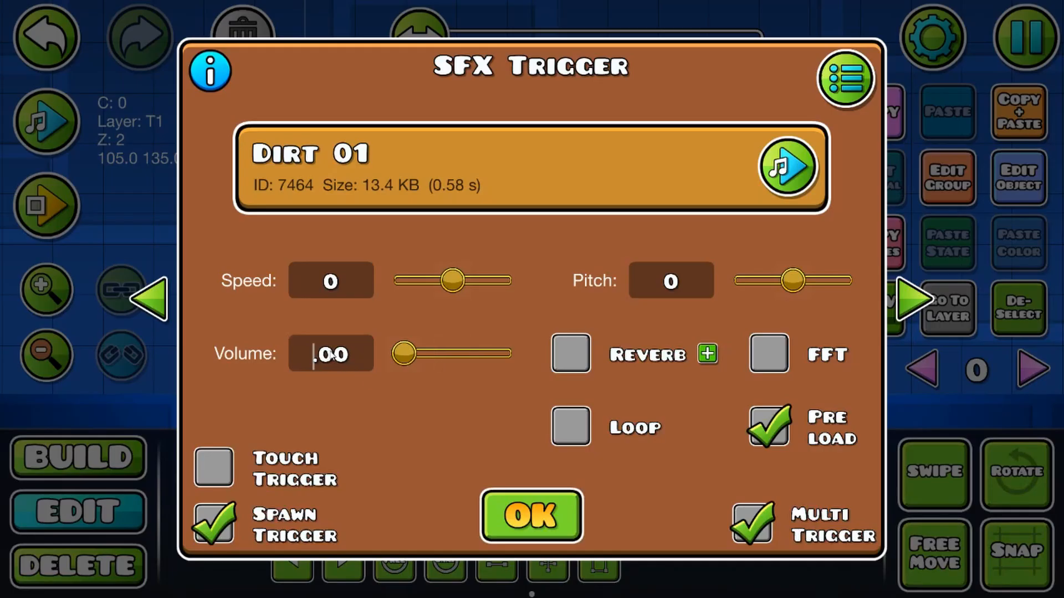
{"action": "key", "text": "Right"}
{"action": "key", "text": "Right"}
{"action": "key", "text": "Right"}
{"action": "key", "text": "Left"}
{"action": "key", "text": "BackSpace"}
{"action": "type", "text": "2"}
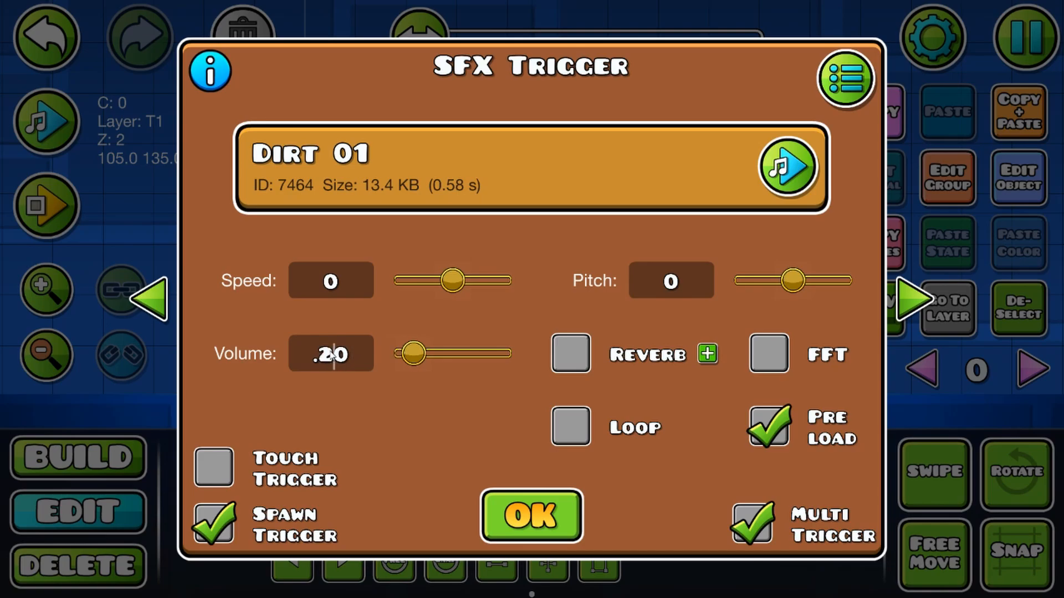
{"action": "left_click", "coordinate": [514, 533]}
Step: Playtest the level with the character walking back and forth to check the sound
{"action": "left_click", "coordinate": [50, 204]}
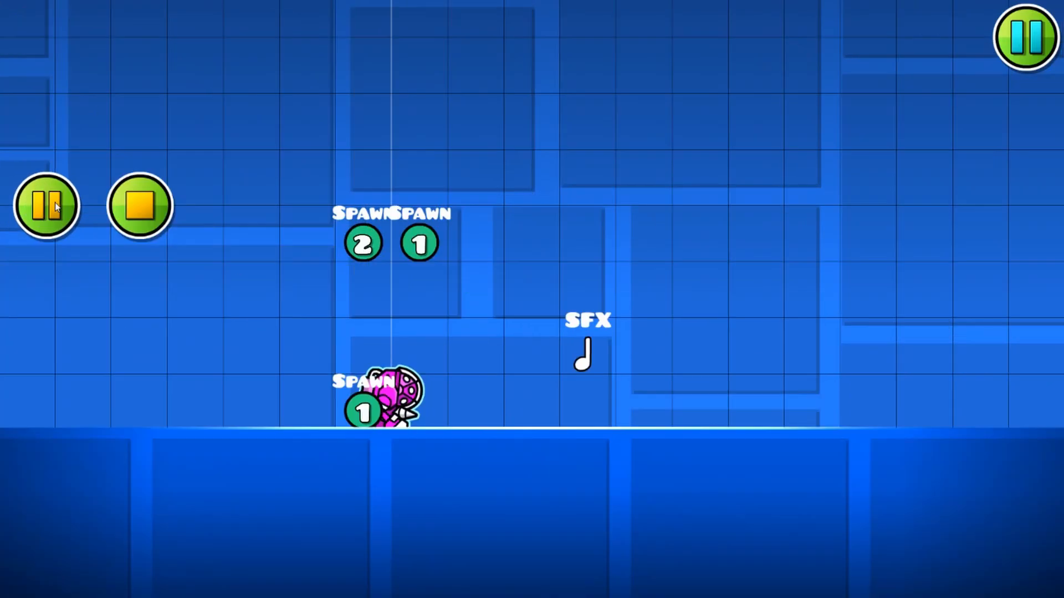
{"action": "key", "text": "d"}
{"action": "key", "text": "a"}
{"action": "left_click", "coordinate": [146, 209]}
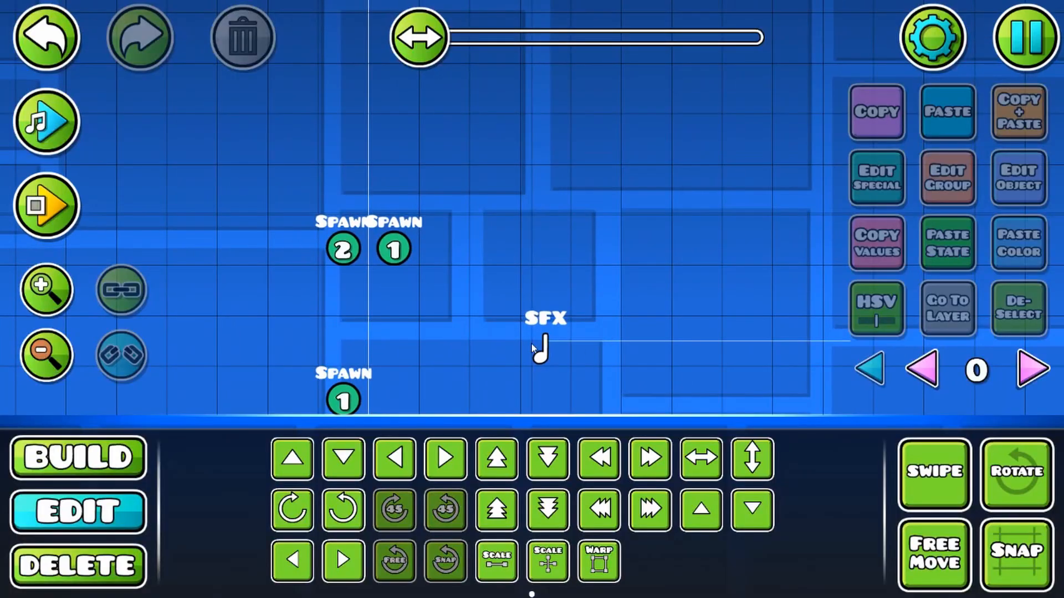
Step: Add group ID 1 to the SFX trigger
{"action": "left_click", "coordinate": [533, 348]}
{"action": "left_click", "coordinate": [947, 177]}
{"action": "left_click", "coordinate": [448, 219]}
{"action": "left_click", "coordinate": [694, 221]}
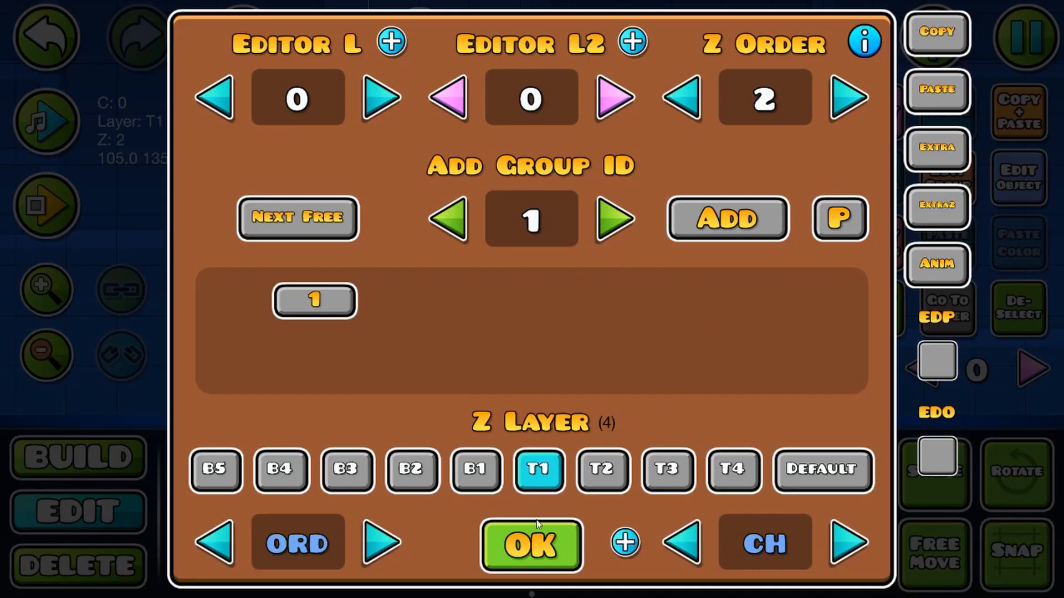
{"action": "left_click", "coordinate": [532, 544]}
Step: Playtest the looping footstep sound and delete the SFX trigger
{"action": "left_click", "coordinate": [46, 205]}
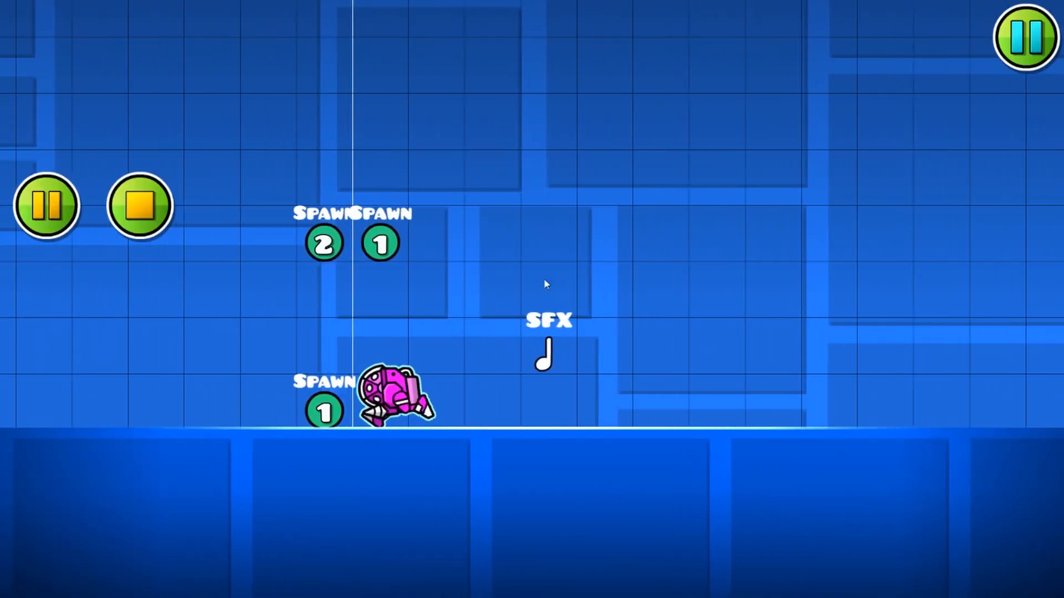
{"action": "left_click", "coordinate": [140, 205]}
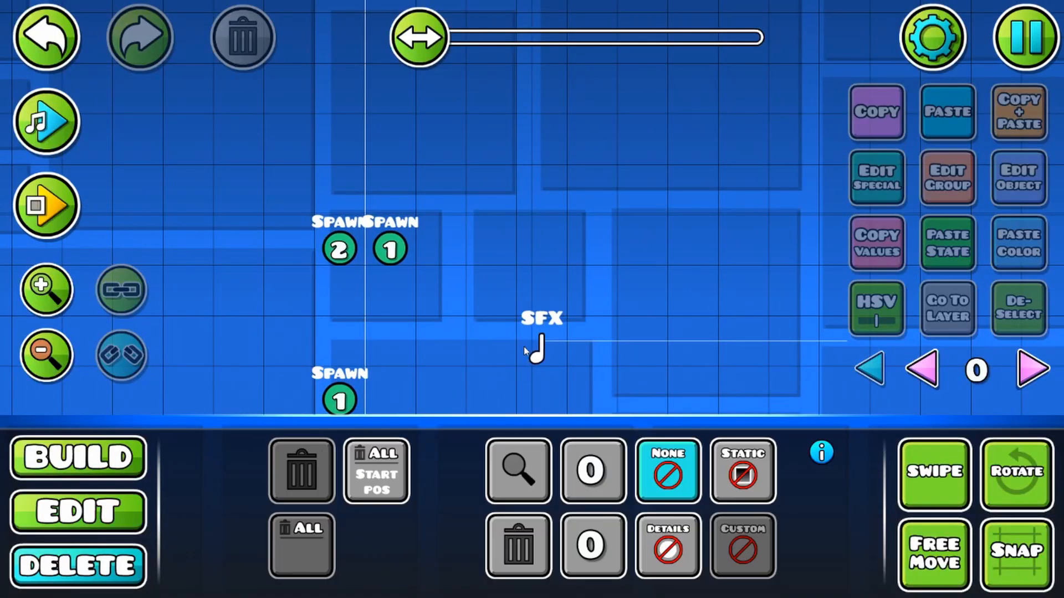
{"action": "key", "text": "2"}
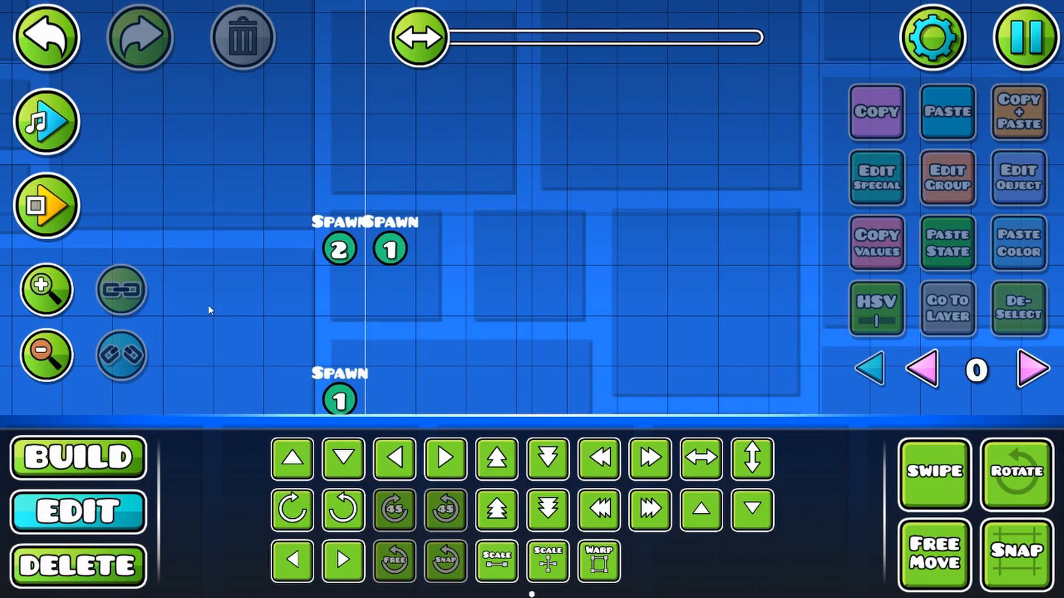
{"action": "left_click", "coordinate": [339, 252]}
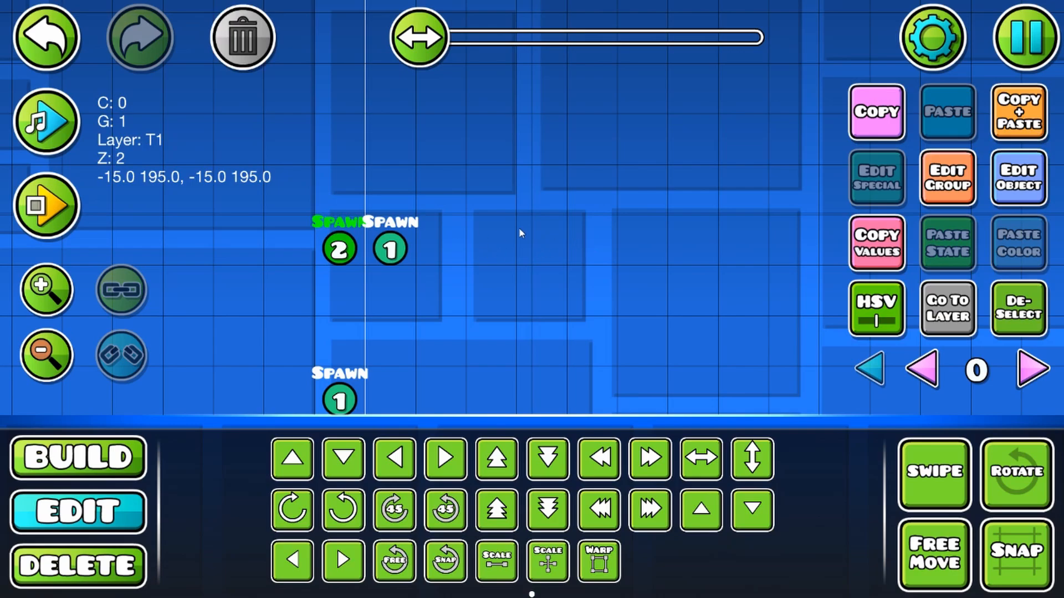
{"action": "left_click_drag", "start_coordinate": [484, 283], "coordinate": [536, 294]}
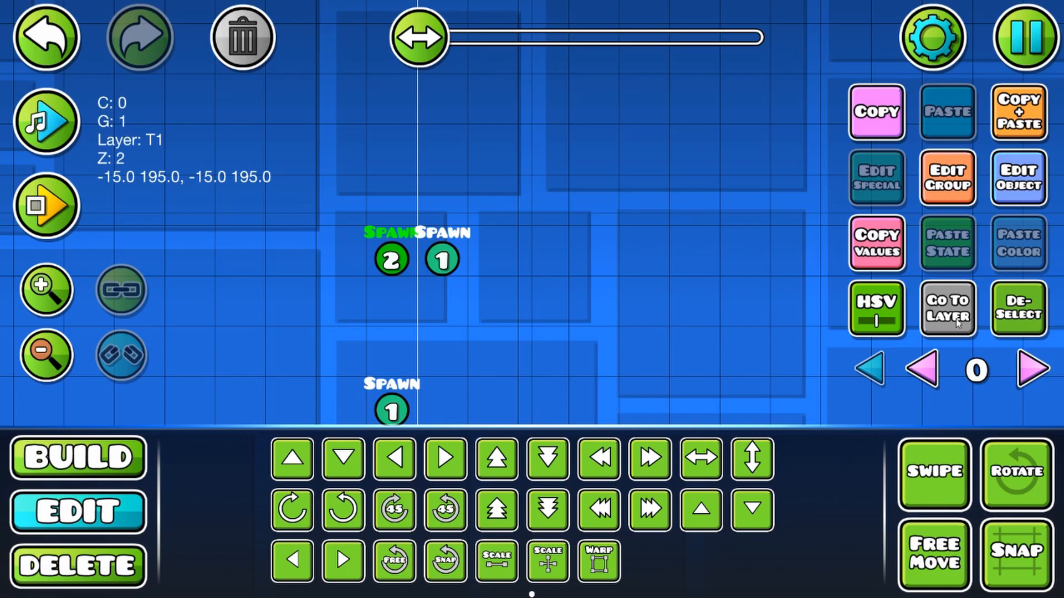
{"action": "left_click", "coordinate": [1014, 314]}
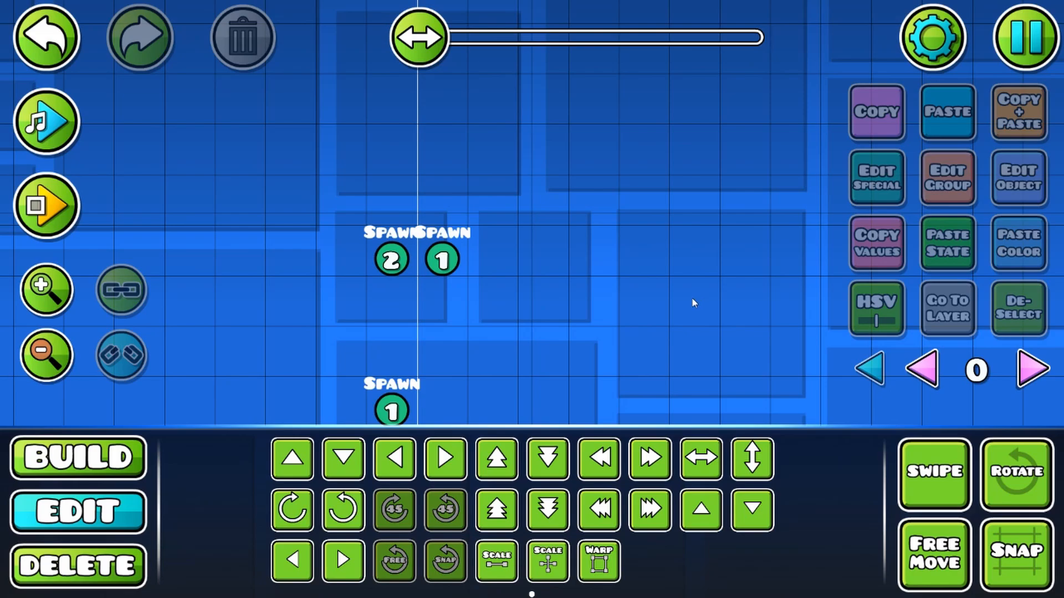
Step: Move the Spawn trigger at ground level up one grid cell and deselect it
{"action": "left_click_drag", "start_coordinate": [299, 380], "coordinate": [185, 369]}
{"action": "left_click", "coordinate": [46, 356]}
{"action": "left_click", "coordinate": [46, 356]}
{"action": "left_click", "coordinate": [335, 379]}
{"action": "key", "text": "w"}
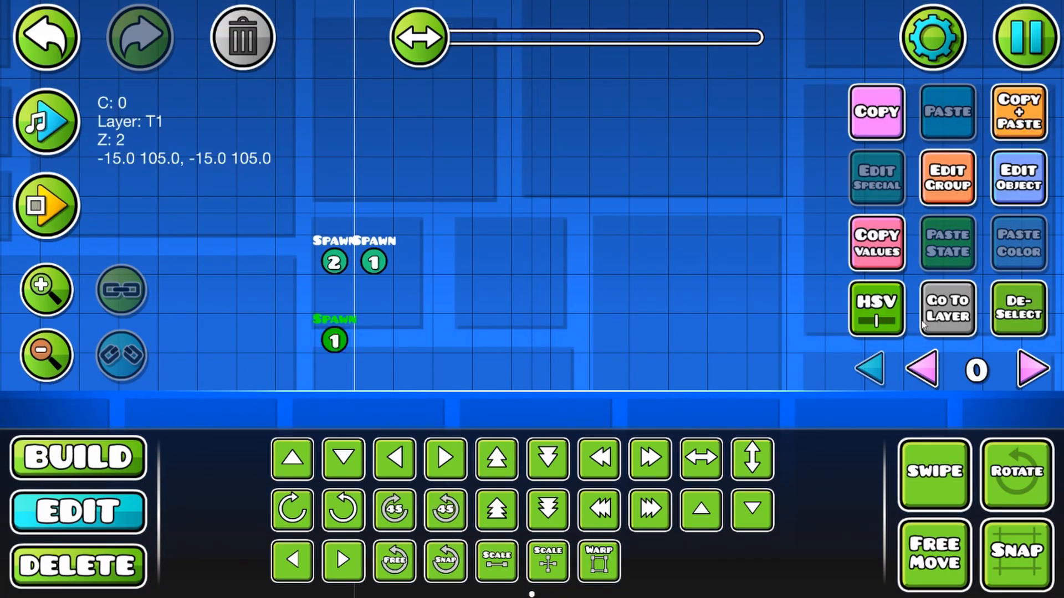
{"action": "left_click", "coordinate": [1014, 299]}
{"action": "left_click_drag", "start_coordinate": [709, 352], "coordinate": [675, 310]}
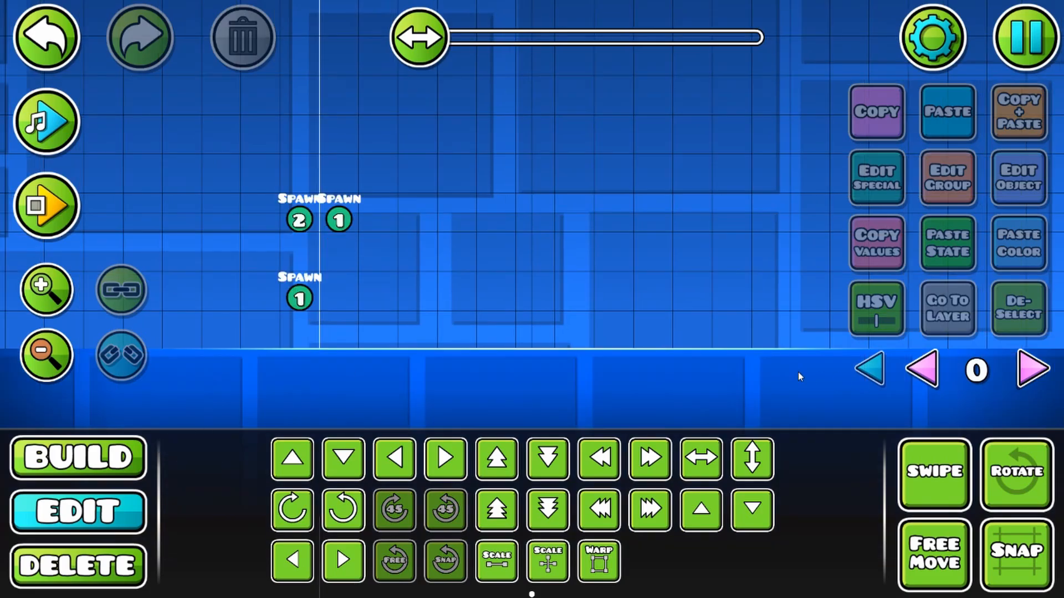
Step: Place a collision block to the right of the Spawn triggers and set its Block ID to 1
{"action": "left_click", "coordinate": [1034, 370]}
{"action": "left_click", "coordinate": [921, 369]}
{"action": "key", "text": "1"}
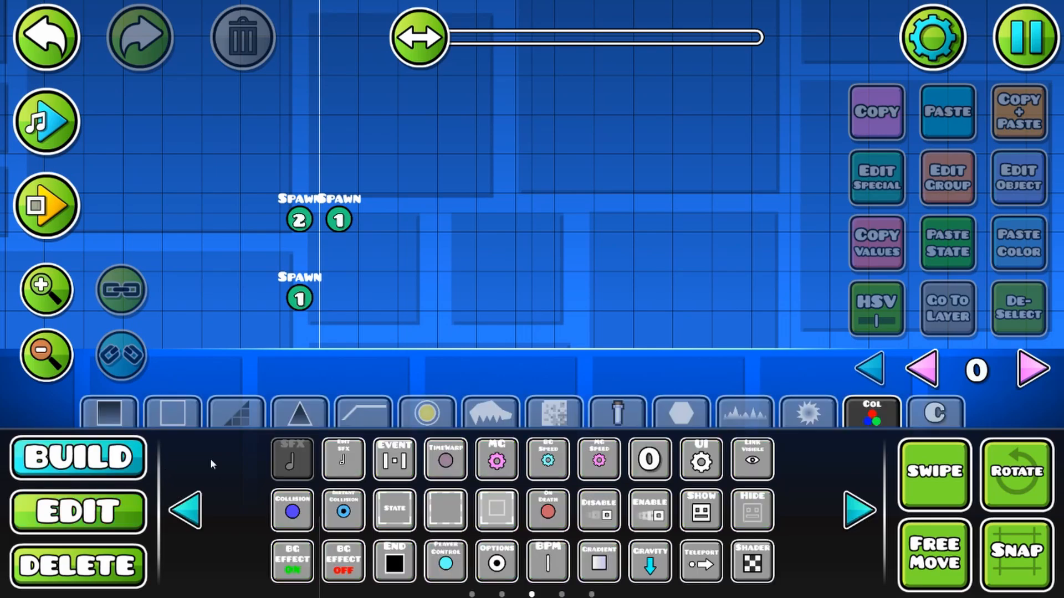
{"action": "left_click", "coordinate": [445, 508]}
{"action": "left_click", "coordinate": [495, 292]}
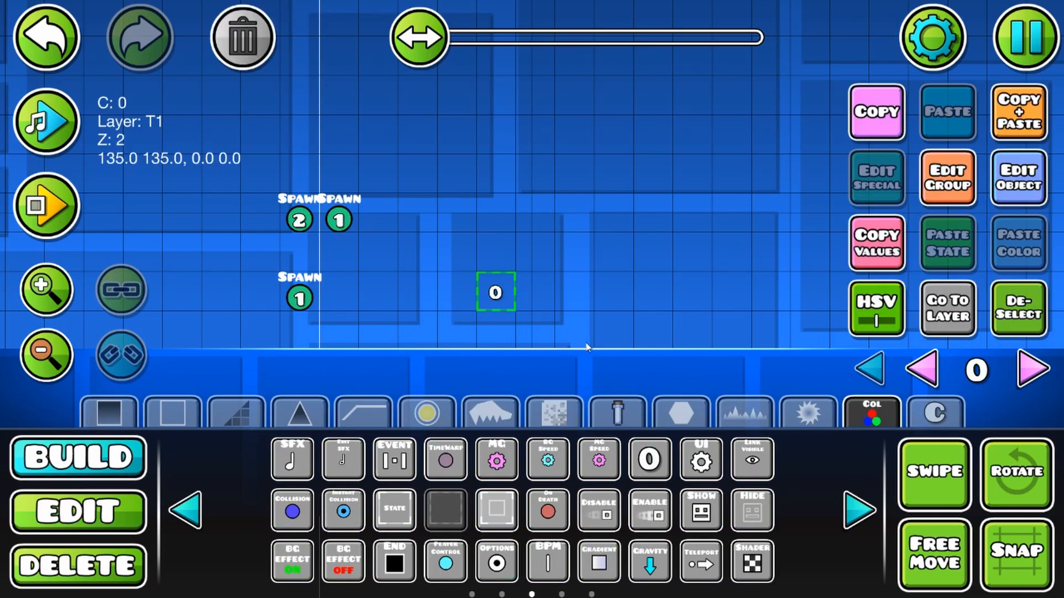
{"action": "left_click", "coordinate": [1018, 178]}
{"action": "left_click", "coordinate": [624, 281]}
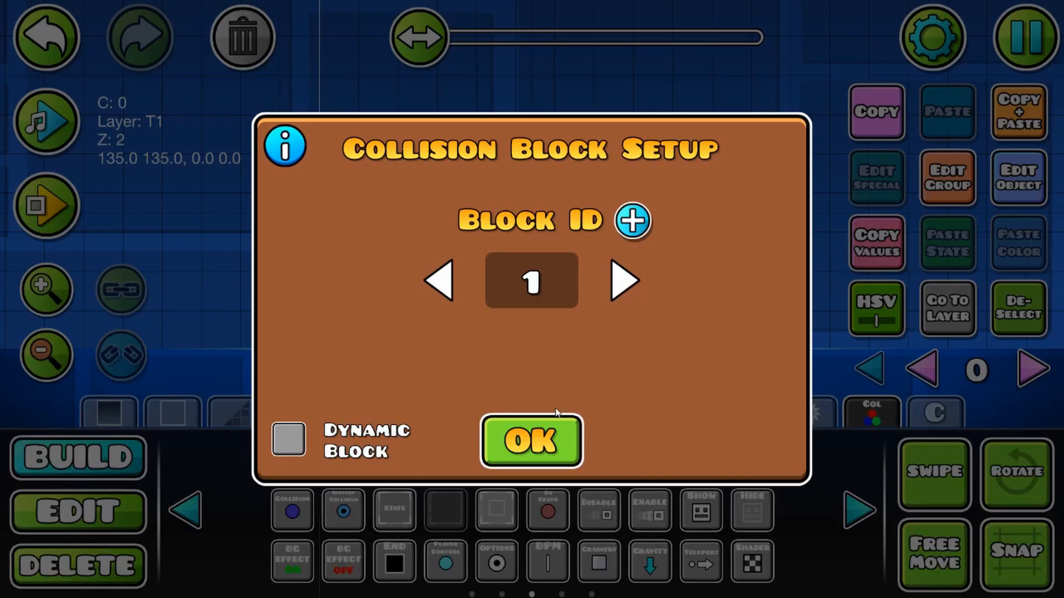
{"action": "left_click", "coordinate": [542, 434]}
Step: Move the collision block below the lower Spawn trigger, sunk into the ground so only its top edge sticks out
{"action": "left_click", "coordinate": [90, 496]}
{"action": "key", "text": "a"}
{"action": "key", "text": "s"}
{"action": "key", "text": "s"}
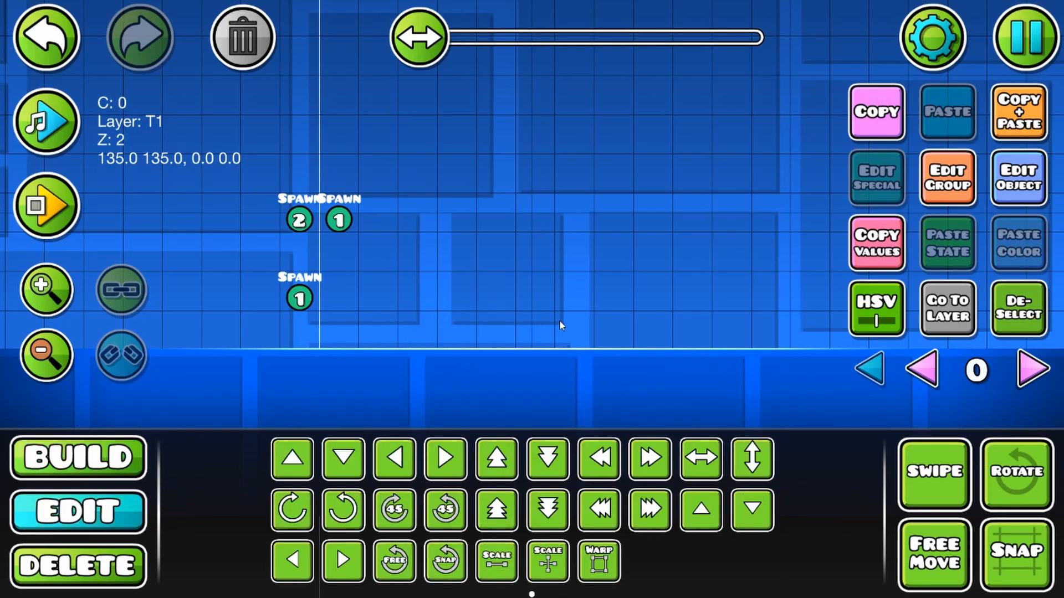
{"action": "key", "text": "shift+w"}
{"action": "key", "text": "a"}
{"action": "key", "text": "a"}
Step: Duplicate the collision block rightward along the ground into a continuous row of 13 blocks
{"action": "left_click", "coordinate": [1025, 117]}
{"action": "key", "text": "d"}
{"action": "left_click", "coordinate": [1025, 118]}
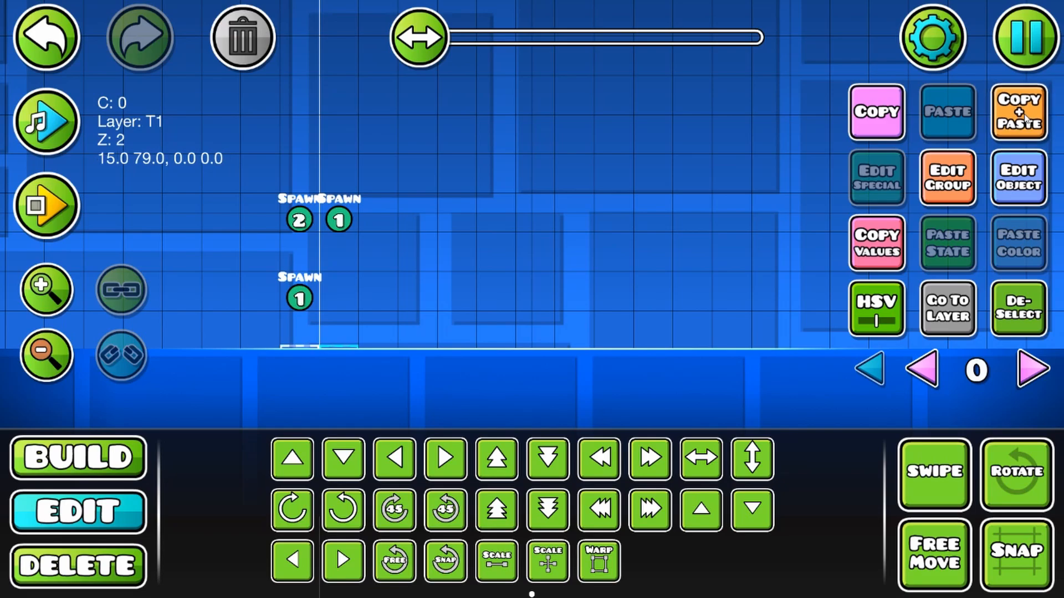
{"action": "key", "text": "d"}
{"action": "left_click", "coordinate": [1025, 117]}
{"action": "key", "text": "d"}
{"action": "left_click", "coordinate": [1025, 117]}
{"action": "key", "text": "d"}
{"action": "left_click", "coordinate": [1025, 117]}
{"action": "key", "text": "d"}
{"action": "left_click", "coordinate": [1025, 117]}
{"action": "key", "text": "d"}
{"action": "left_click", "coordinate": [1024, 118]}
{"action": "key", "text": "d"}
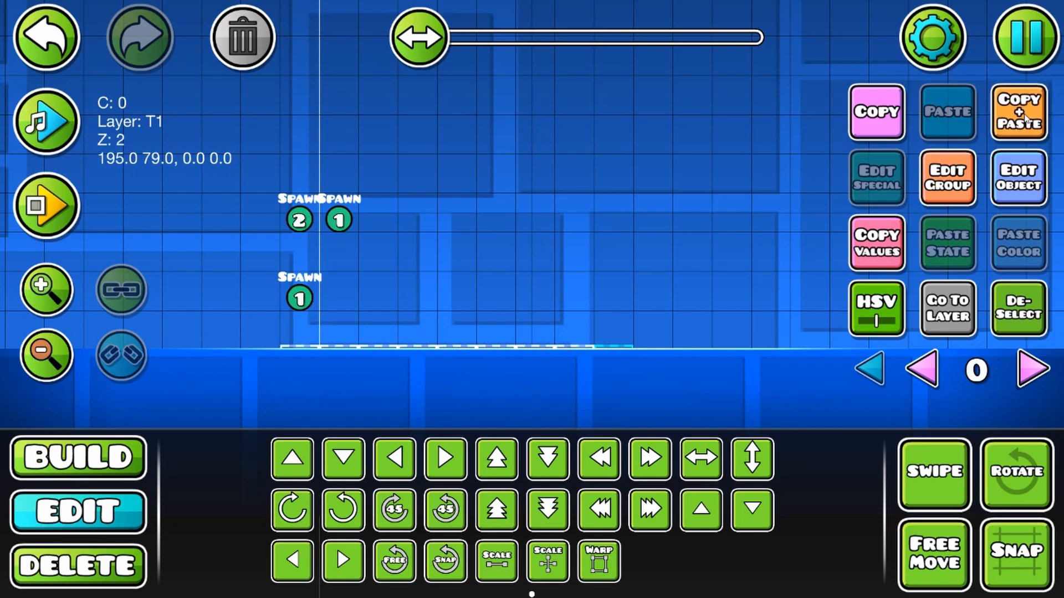
{"action": "left_click", "coordinate": [1025, 118]}
{"action": "key", "text": "d"}
{"action": "left_click", "coordinate": [1025, 117]}
{"action": "key", "text": "d"}
{"action": "left_click", "coordinate": [1018, 308]}
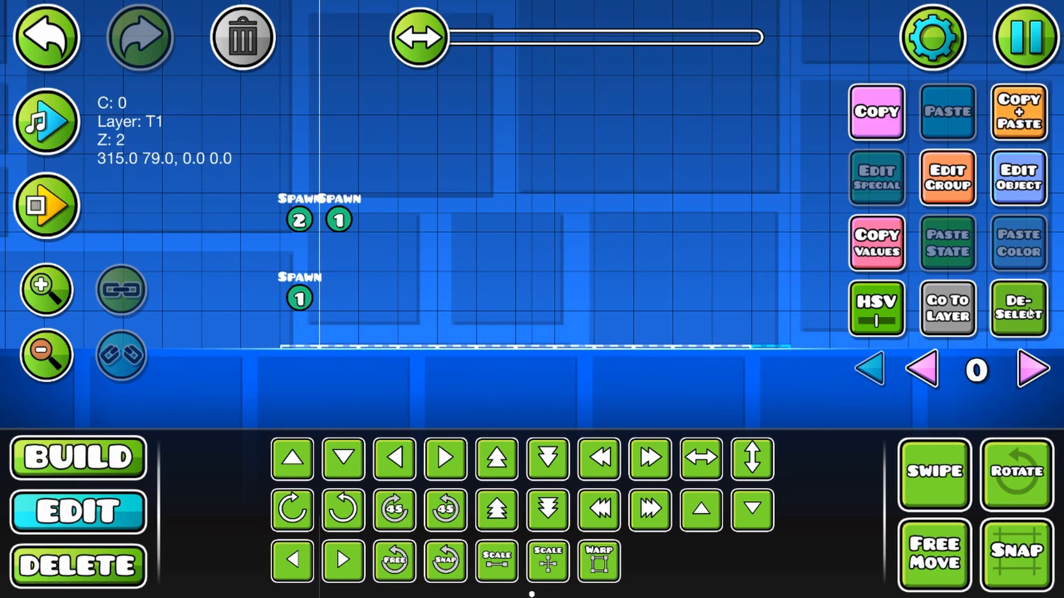
Step: Place an Instant Collision trigger two cells above the Spawn trigger that targets group 2 and add group ID 1 to it
{"action": "left_click_drag", "start_coordinate": [437, 341], "coordinate": [520, 361]}
{"action": "left_click", "coordinate": [105, 464]}
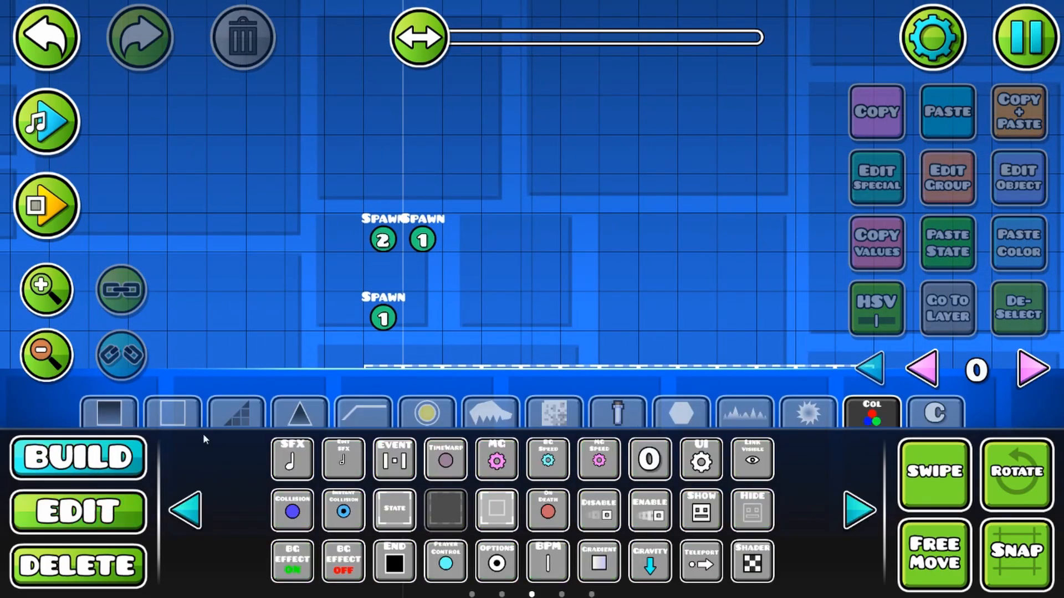
{"action": "left_click", "coordinate": [344, 510]}
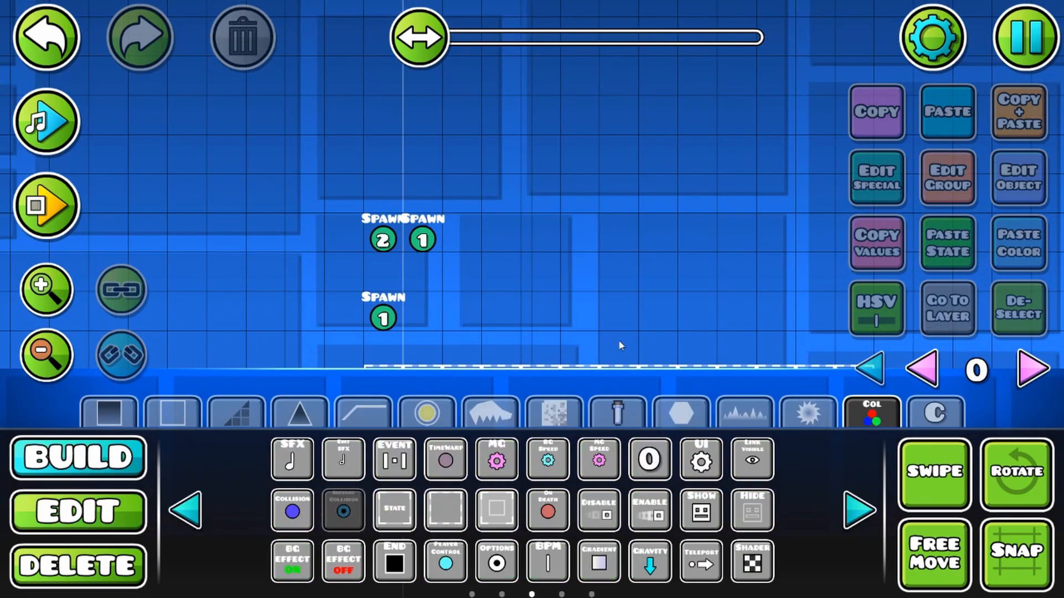
{"action": "left_click", "coordinate": [394, 161]}
{"action": "left_click", "coordinate": [104, 498]}
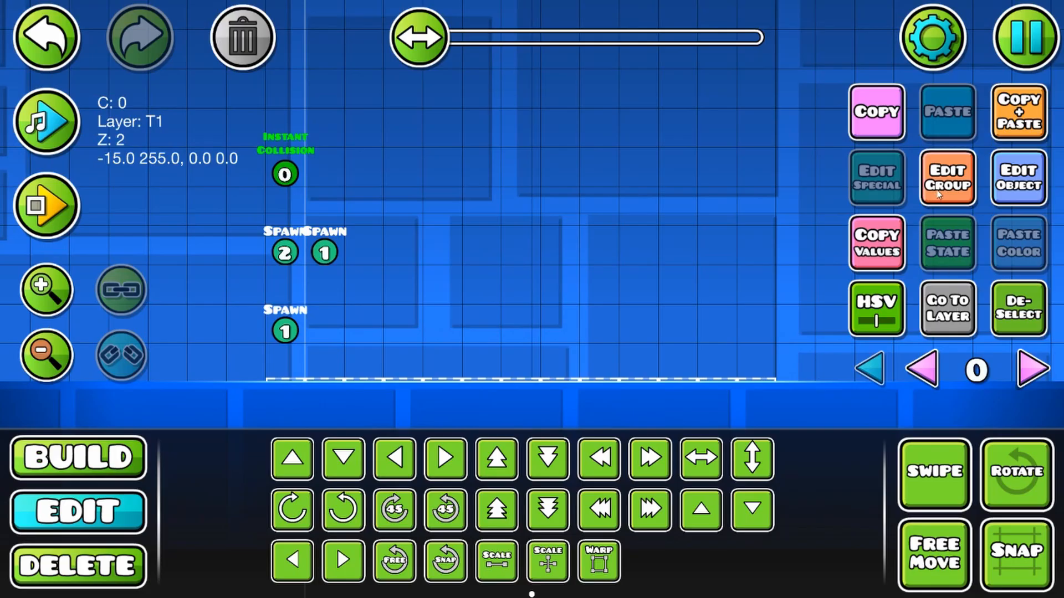
{"action": "left_click", "coordinate": [937, 188]}
{"action": "left_click", "coordinate": [715, 232]}
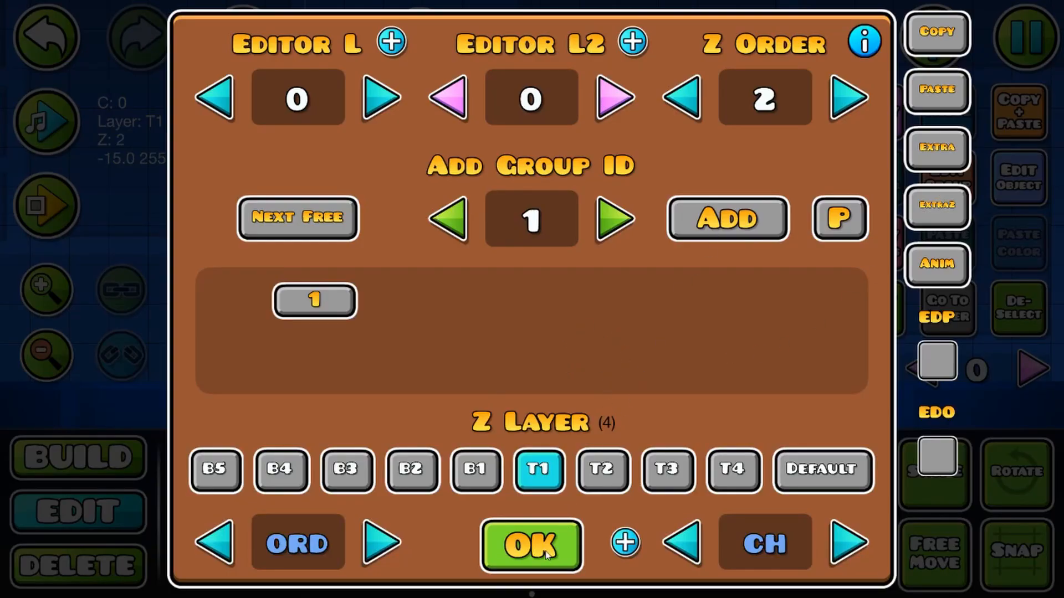
{"action": "left_click", "coordinate": [546, 554]}
Step: Configure the Instant Collision trigger with P1 as Block A and BlockB ID 1, and enable Spawn Trigger and Multi Trigger
{"action": "left_click", "coordinate": [997, 199]}
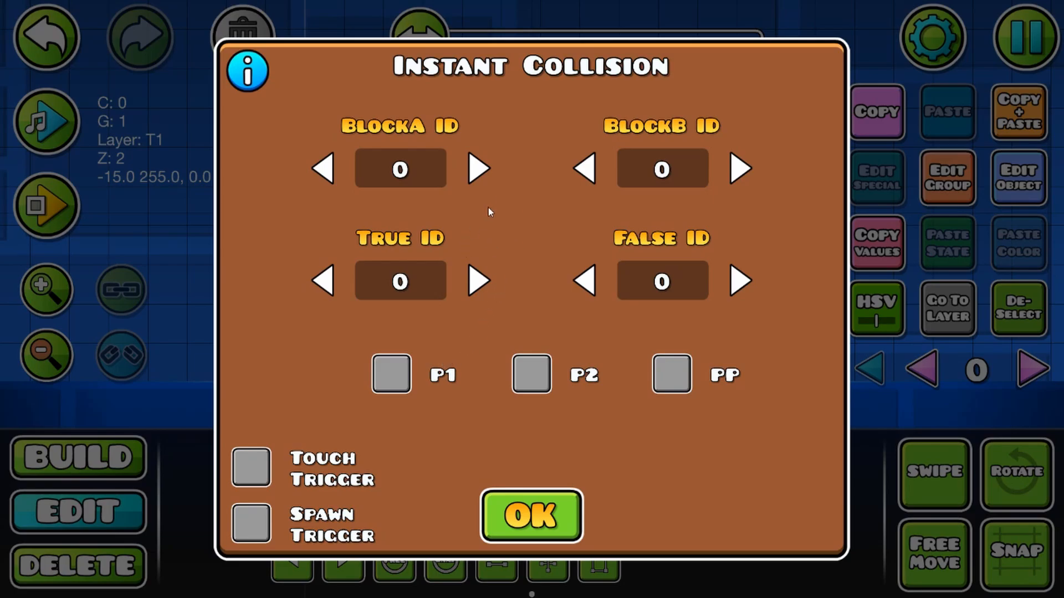
{"action": "left_click", "coordinate": [391, 370]}
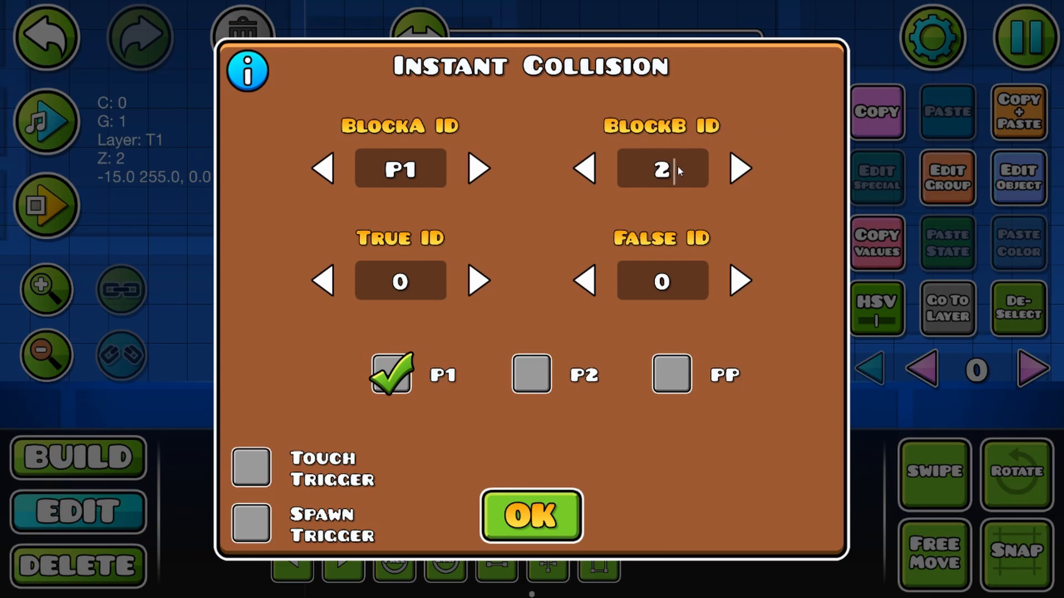
{"action": "left_click", "coordinate": [588, 172]}
{"action": "left_click", "coordinate": [255, 524]}
{"action": "left_click", "coordinate": [714, 518]}
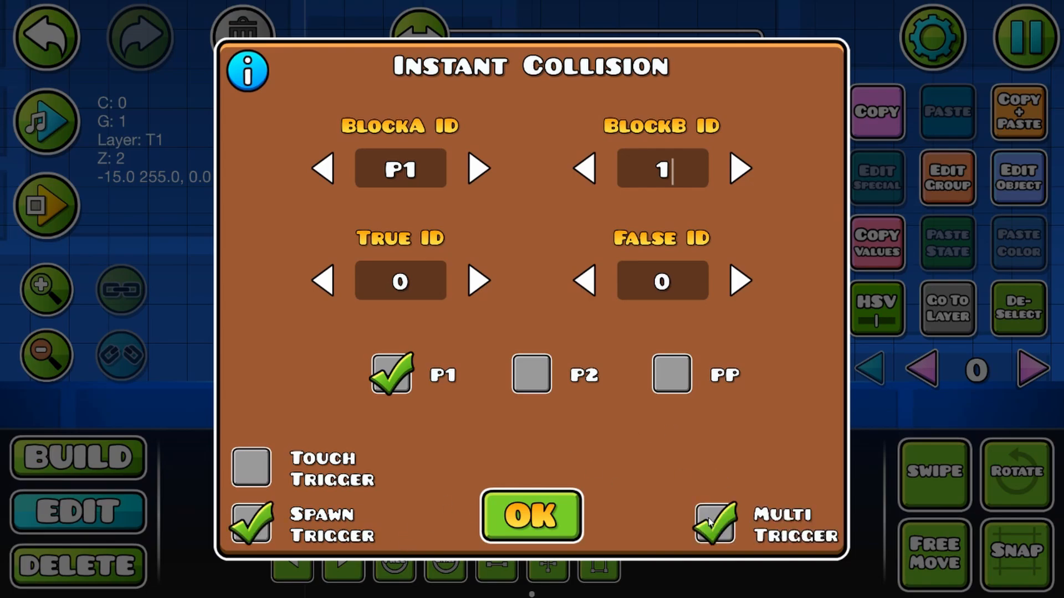
{"action": "left_click", "coordinate": [510, 518]}
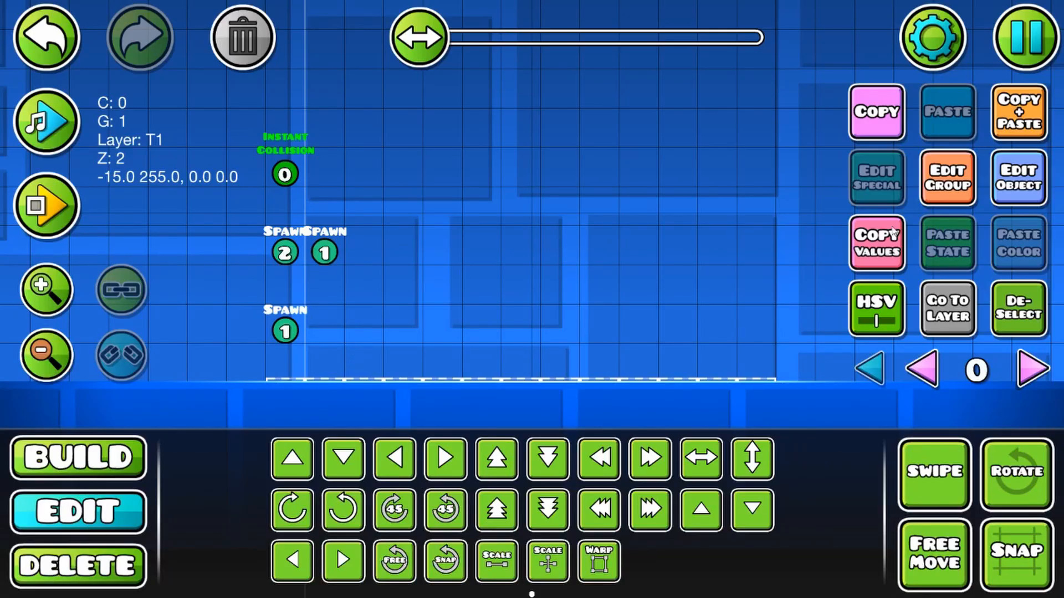
Step: Place a Pickup trigger two cells to the right of the Instant Collision trigger and set its ItemID to 1
{"action": "left_click_drag", "start_coordinate": [481, 279], "coordinate": [395, 315]}
{"action": "left_click", "coordinate": [88, 465]}
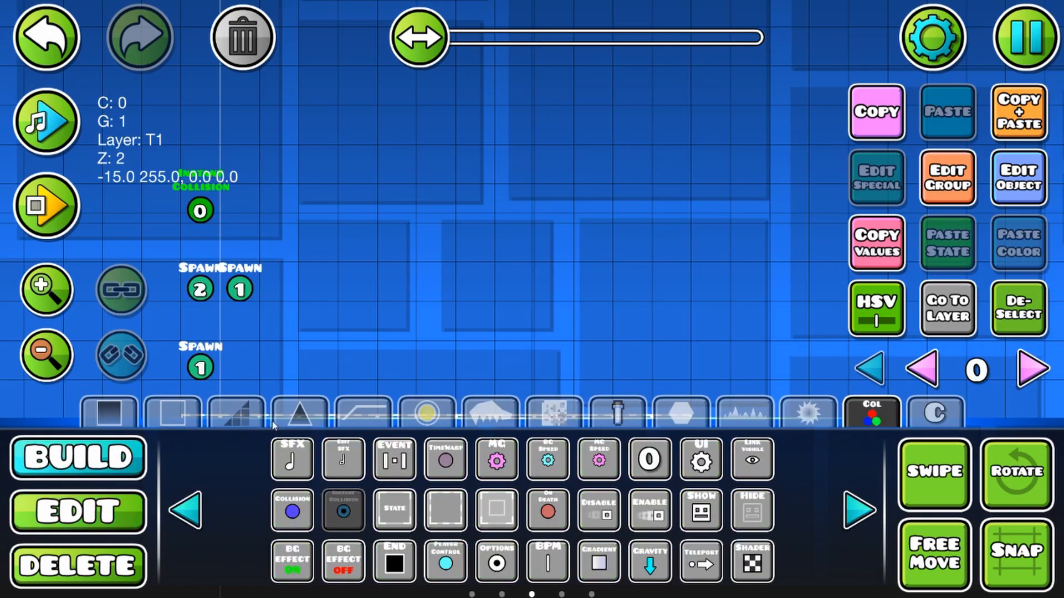
{"action": "left_click_drag", "start_coordinate": [453, 292], "coordinate": [504, 249]}
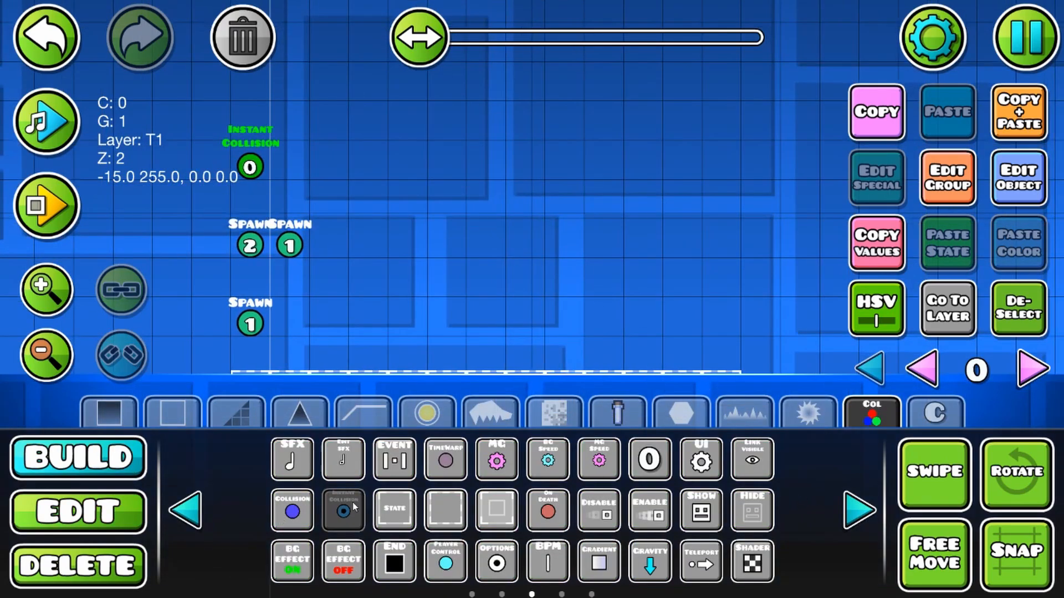
{"action": "left_click", "coordinate": [181, 521]}
{"action": "left_click", "coordinate": [598, 459]}
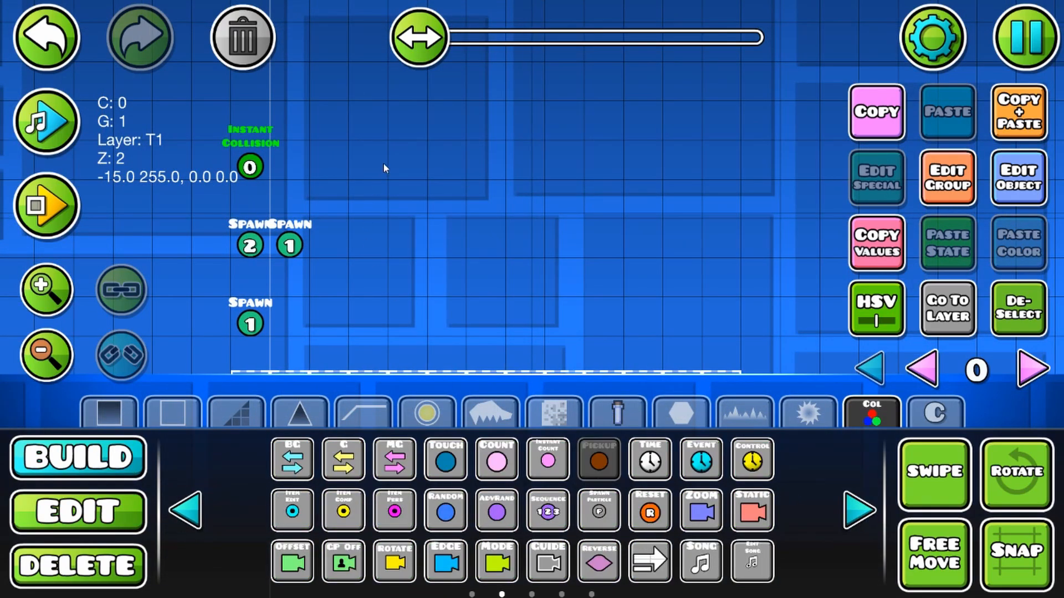
{"action": "left_click", "coordinate": [333, 167]}
{"action": "left_click", "coordinate": [1035, 185]}
{"action": "left_click", "coordinate": [527, 205]}
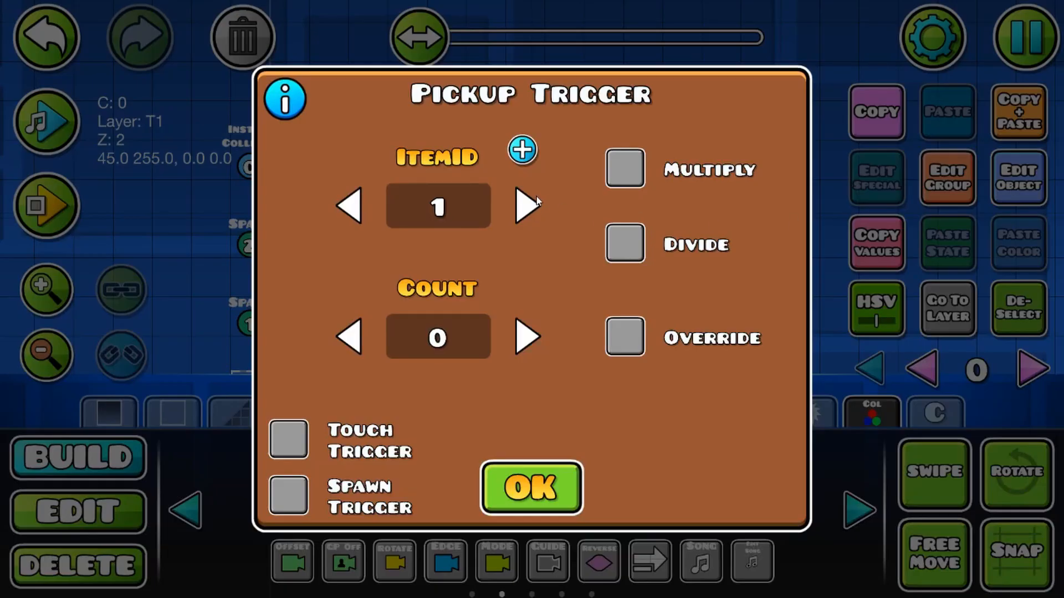
Step: Set the Pickup trigger's Count to 1 with Override, Spawn Trigger and Multi Trigger enabled
{"action": "left_click", "coordinate": [468, 340]}
{"action": "type", "text": "1"}
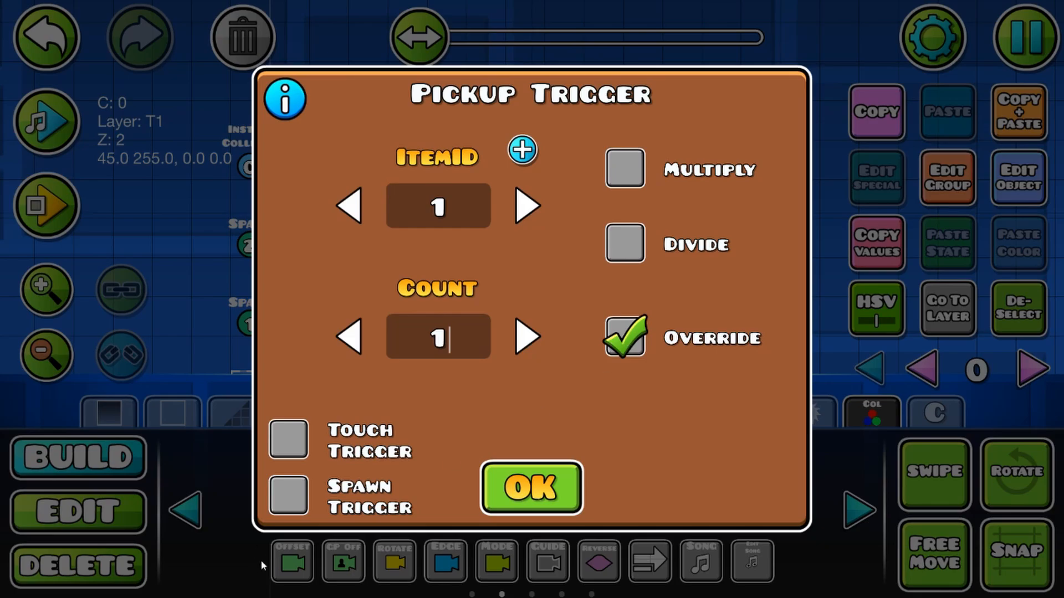
{"action": "left_click", "coordinate": [284, 505]}
{"action": "left_click", "coordinate": [681, 492]}
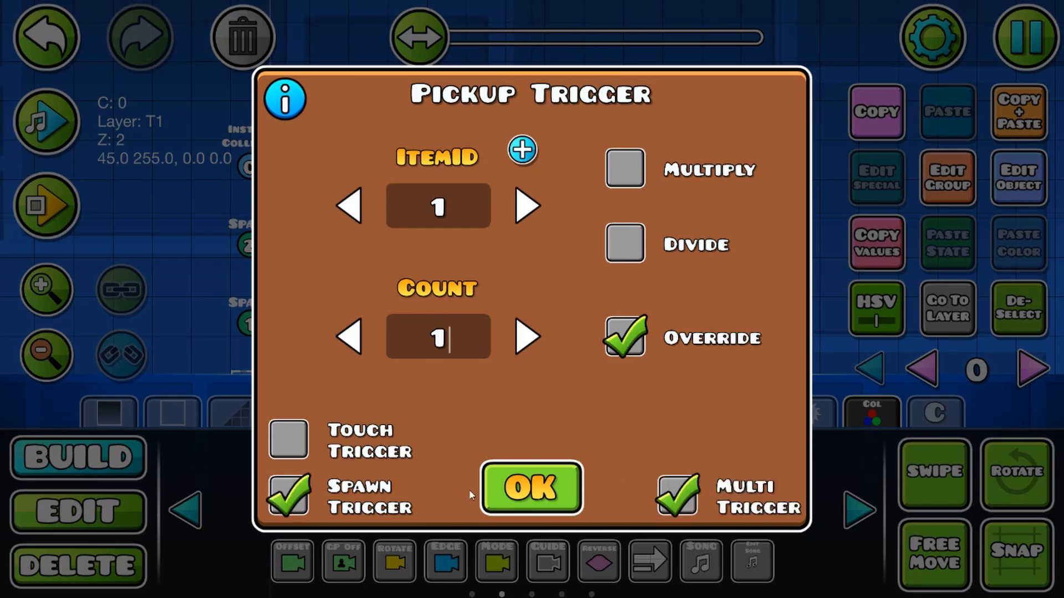
{"action": "left_click", "coordinate": [510, 486]}
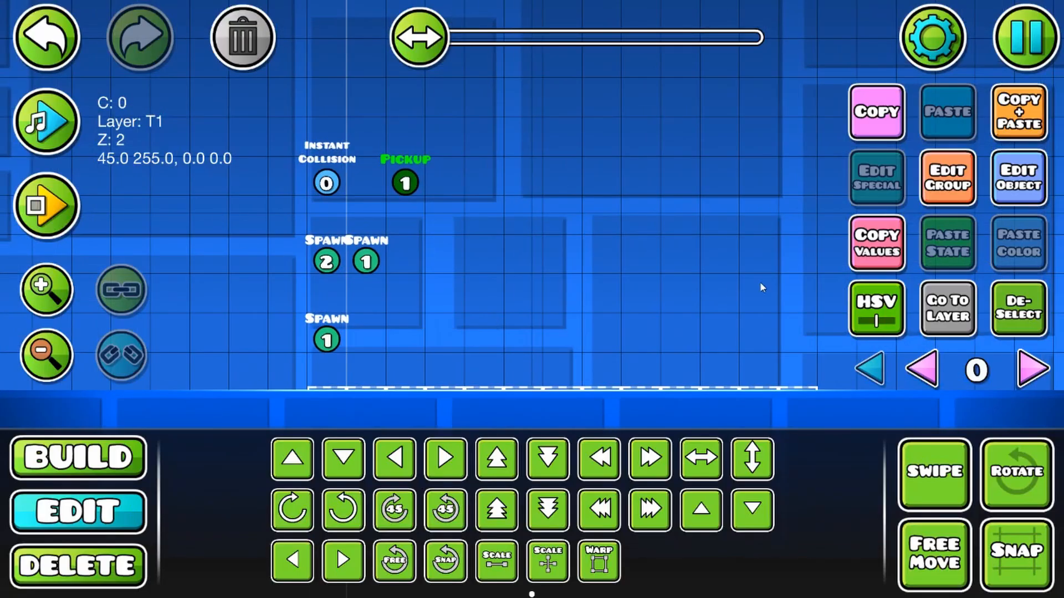
{"action": "left_click", "coordinate": [1019, 178]}
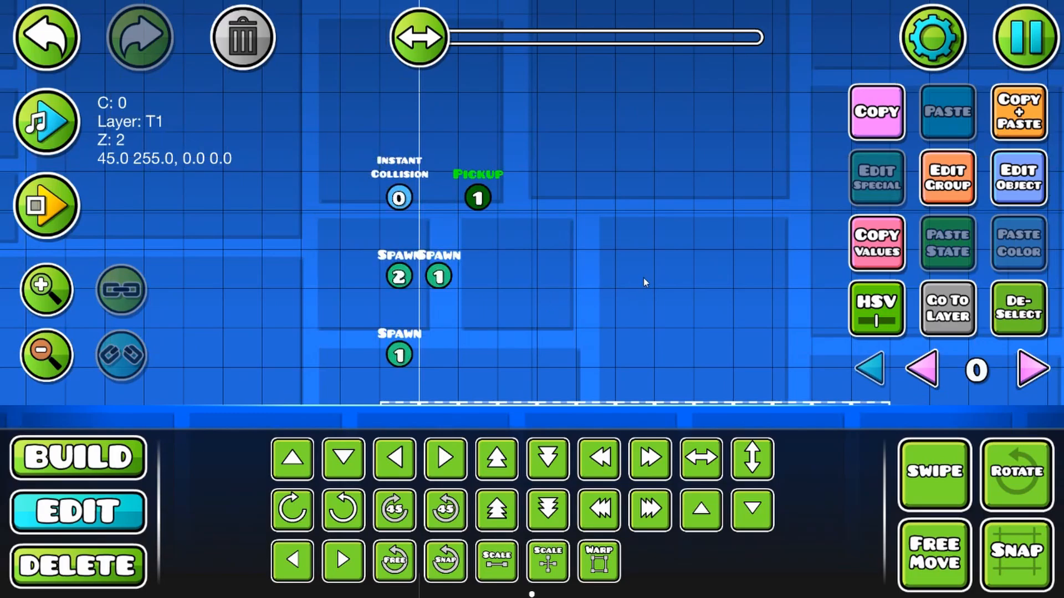
{"action": "left_click_drag", "start_coordinate": [643, 277], "coordinate": [561, 314]}
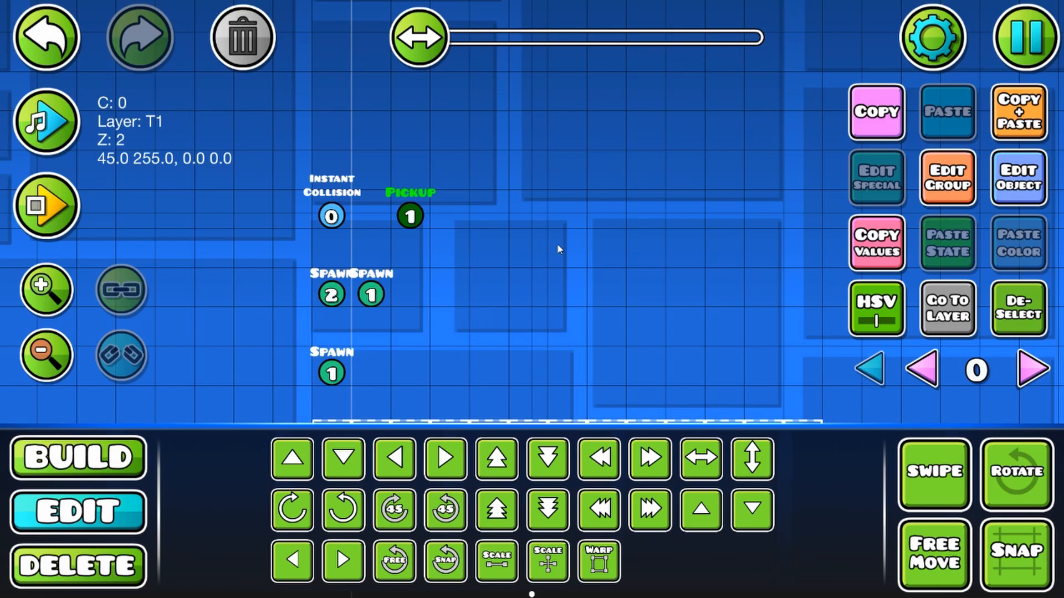
Step: Move the Pickup trigger up one cell and add group ID 3 to it
{"action": "left_click", "coordinate": [330, 216]}
{"action": "left_click", "coordinate": [410, 209]}
{"action": "key", "text": "w"}
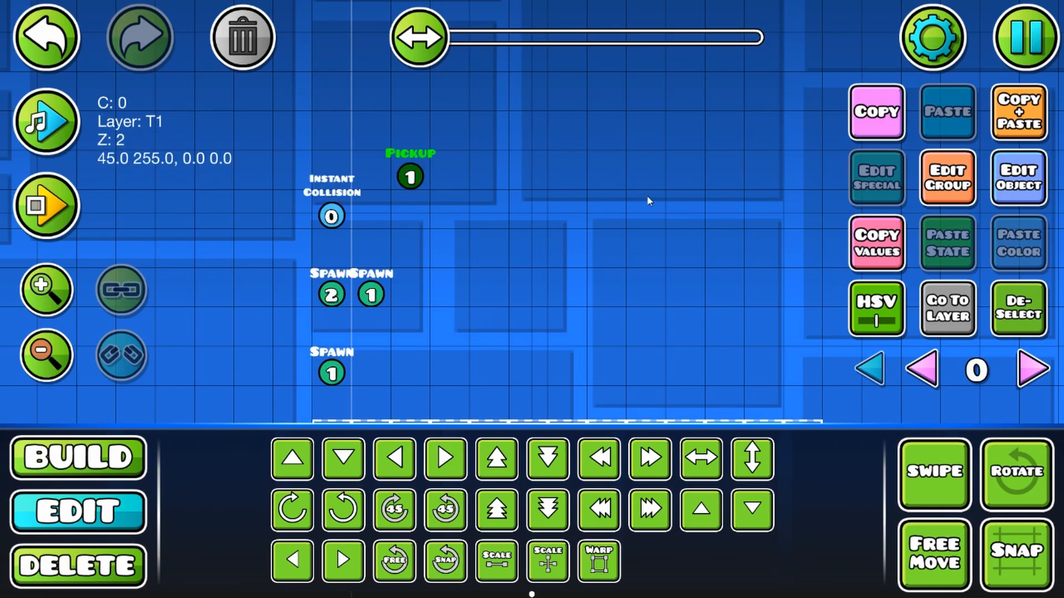
{"action": "left_click", "coordinate": [951, 191]}
{"action": "left_click", "coordinate": [268, 228]}
{"action": "left_click", "coordinate": [713, 211]}
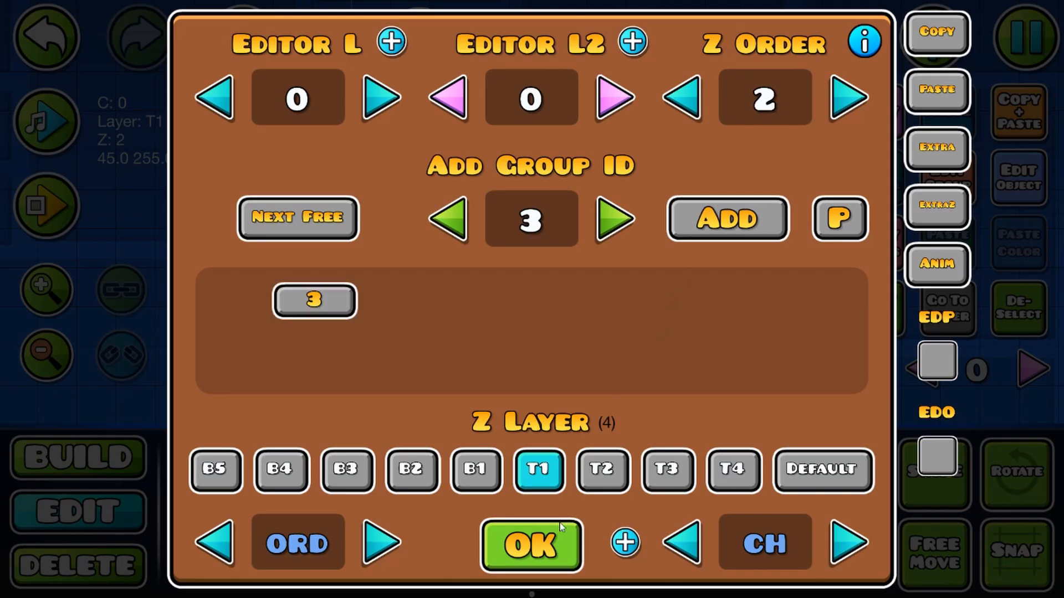
{"action": "left_click", "coordinate": [560, 532]}
Step: Duplicate the Pickup trigger two cells lower and replace the copy's group ID 3 with 4
{"action": "left_click", "coordinate": [1025, 112]}
{"action": "key", "text": "s"}
{"action": "key", "text": "s"}
{"action": "left_click", "coordinate": [970, 171]}
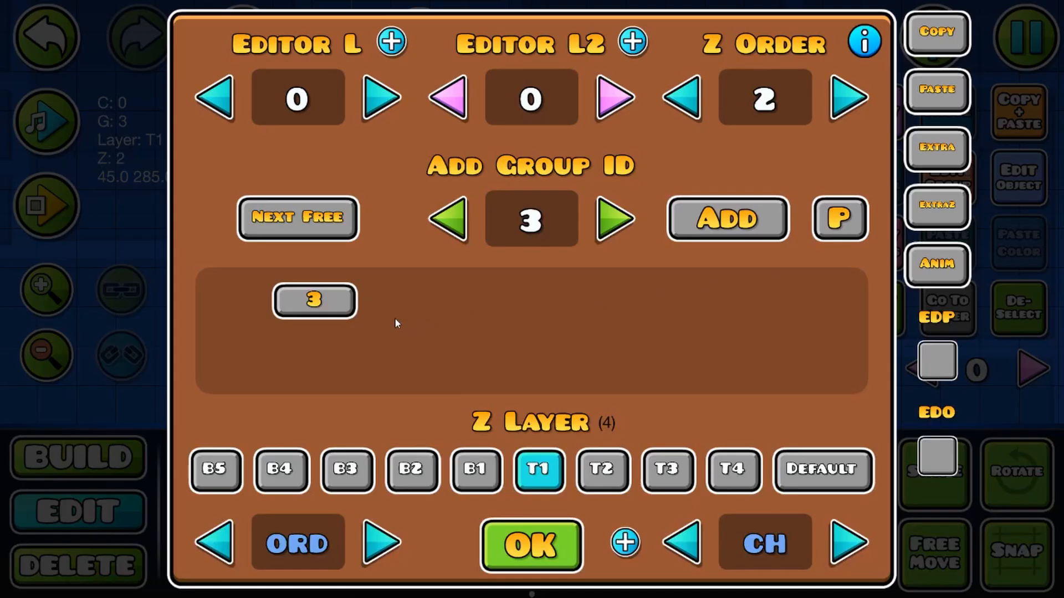
{"action": "left_click", "coordinate": [314, 300]}
{"action": "left_click", "coordinate": [614, 216]}
{"action": "left_click", "coordinate": [723, 216]}
{"action": "left_click", "coordinate": [532, 544]}
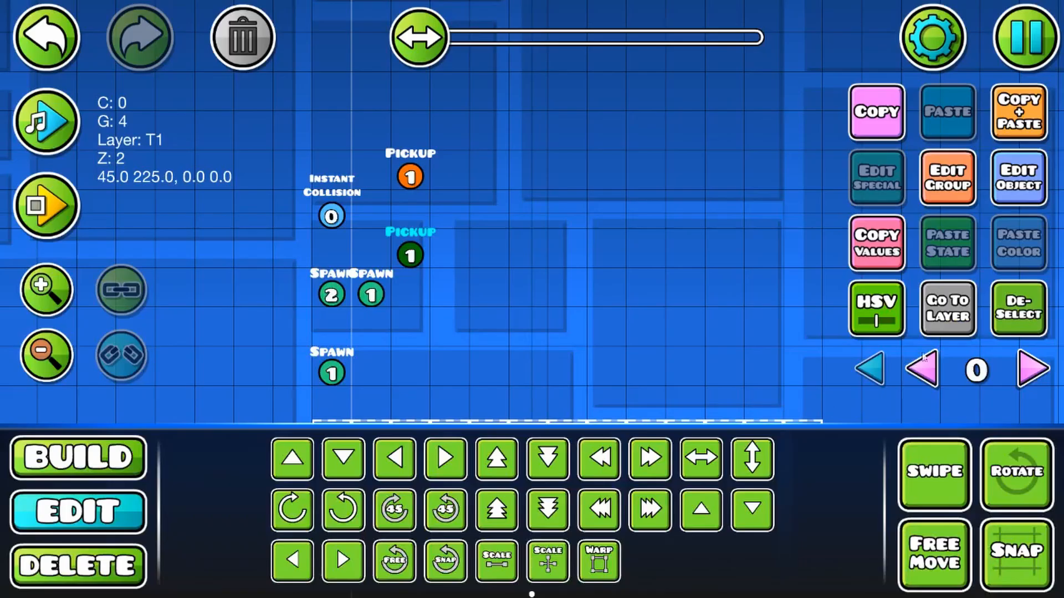
Step: Set the lower Pickup trigger's Count to 0
{"action": "left_click", "coordinate": [1018, 177]}
{"action": "left_click", "coordinate": [351, 338]}
{"action": "left_click", "coordinate": [523, 488]}
Step: Set the Instant Collision trigger's True ID to 3 and False ID to 4, and check the lower Pickup trigger's settings
{"action": "left_click", "coordinate": [331, 216]}
{"action": "left_click", "coordinate": [1018, 177]}
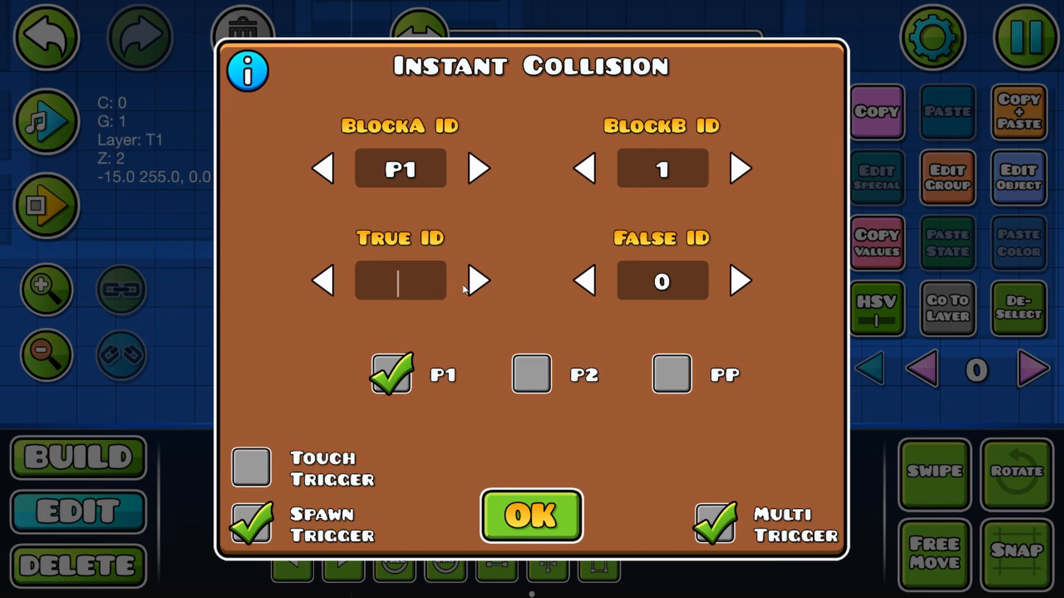
{"action": "type", "text": "3"}
{"action": "left_click", "coordinate": [661, 274]}
{"action": "type", "text": "4"}
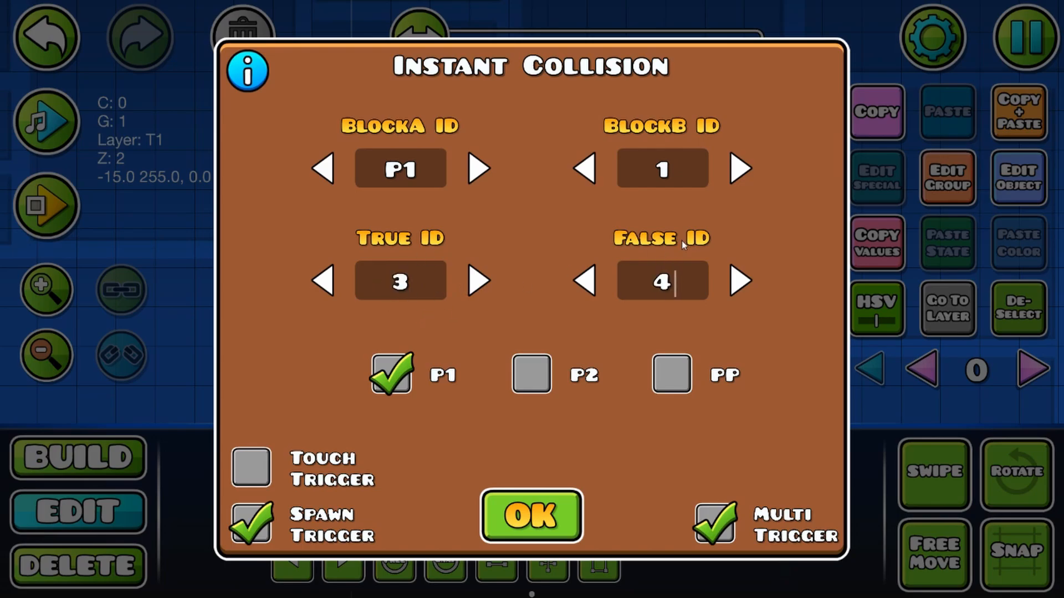
{"action": "left_click", "coordinate": [543, 516]}
{"action": "left_click", "coordinate": [411, 255]}
{"action": "left_click", "coordinate": [1020, 178]}
{"action": "left_click", "coordinate": [538, 488]}
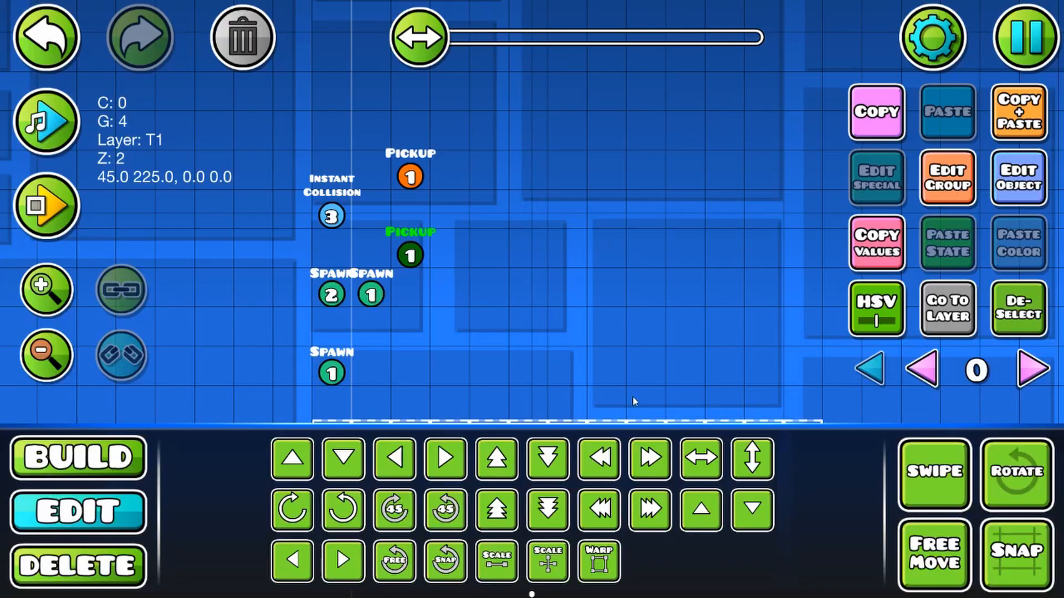
Step: Place a counter label in the open area to the right of the triggers
{"action": "left_click_drag", "start_coordinate": [467, 306], "coordinate": [407, 284]}
{"action": "left_click", "coordinate": [78, 457]}
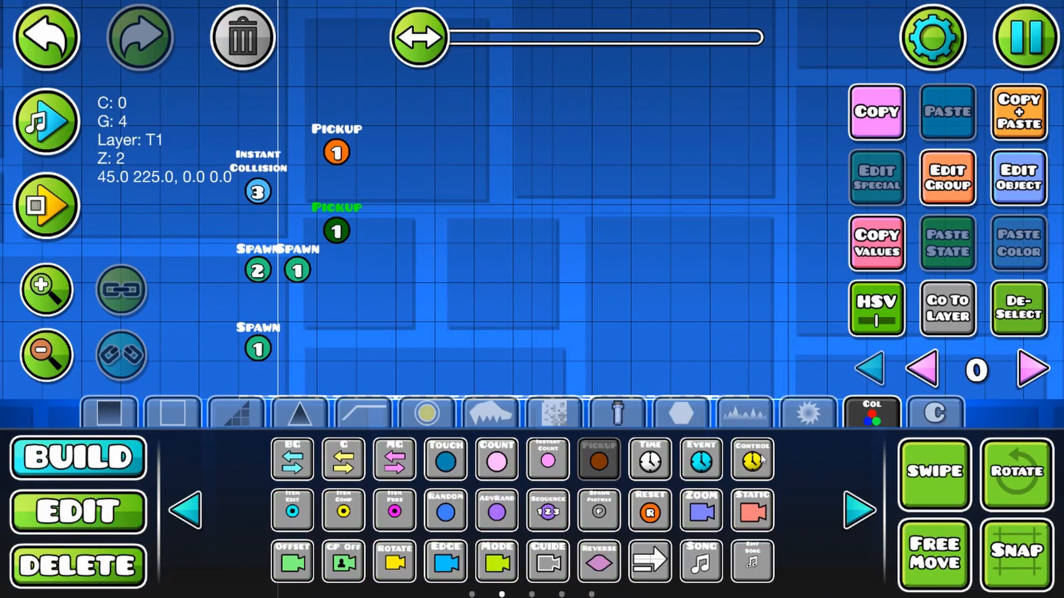
{"action": "left_click", "coordinate": [870, 518]}
{"action": "left_click", "coordinate": [649, 458]}
{"action": "left_click", "coordinate": [529, 296]}
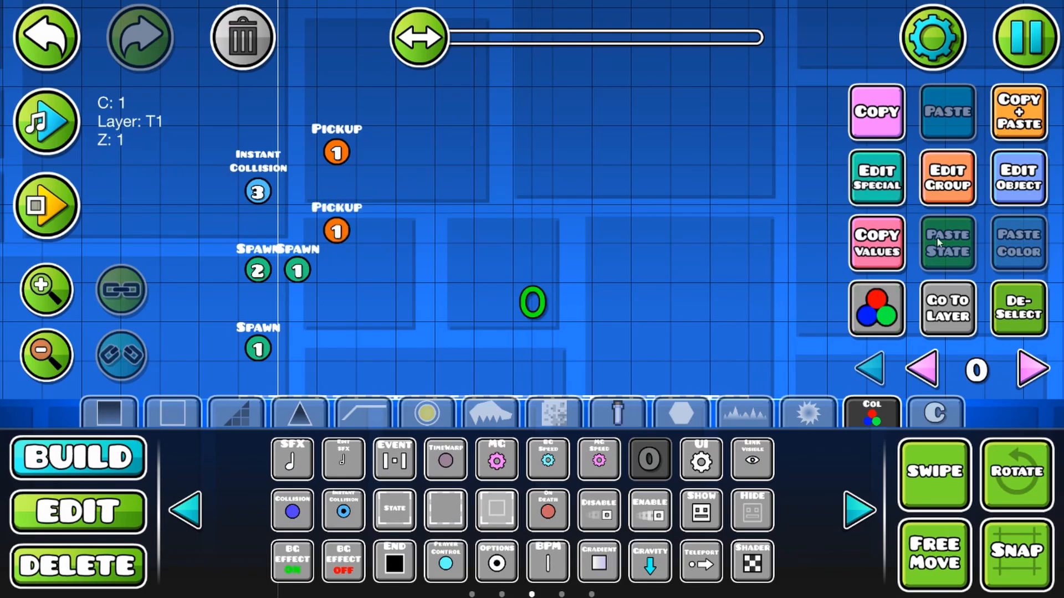
Step: Set the counter label's ItemID to 1
{"action": "left_click", "coordinate": [74, 511]}
{"action": "left_click", "coordinate": [1034, 196]}
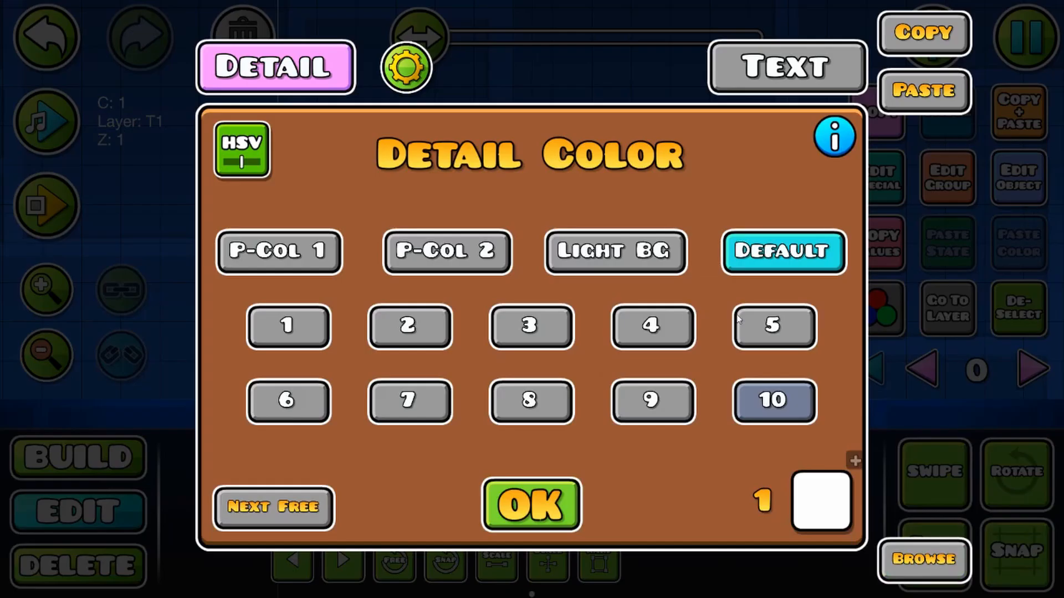
{"action": "left_click", "coordinate": [576, 511]}
{"action": "left_click", "coordinate": [877, 177]}
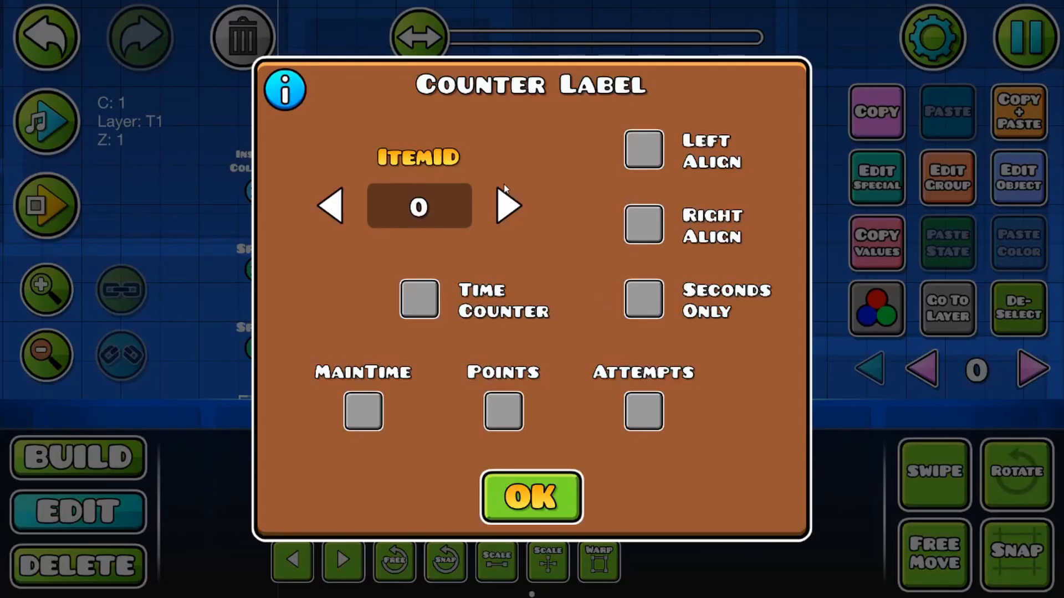
{"action": "left_click", "coordinate": [508, 206]}
{"action": "left_click", "coordinate": [548, 492]}
Step: Playtest the level by walking and jumping on the collision blocks to check how the counter responds to ground contact
{"action": "left_click", "coordinate": [47, 206]}
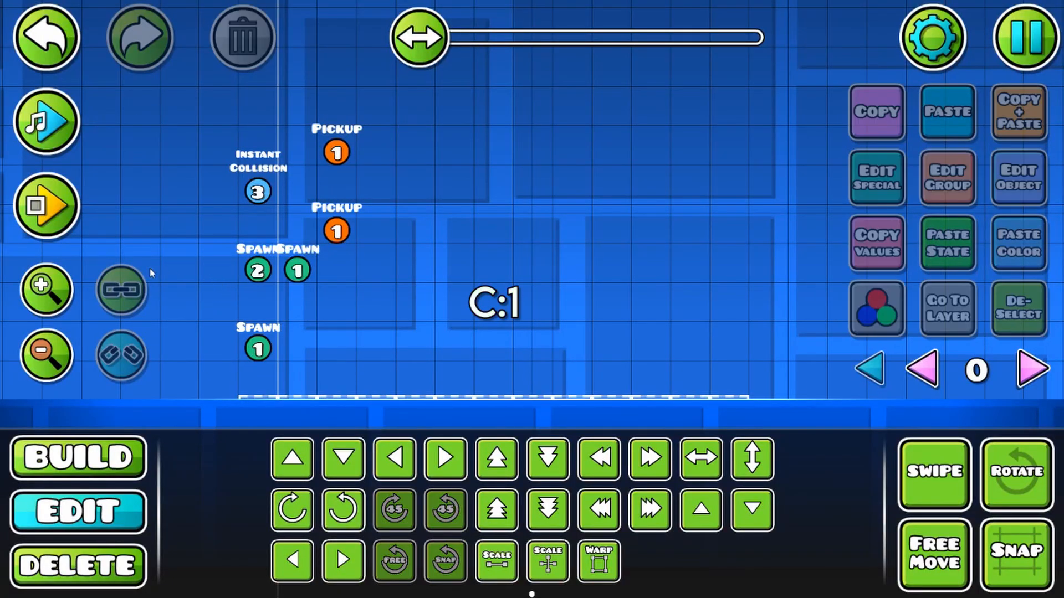
{"action": "key", "text": "d"}
{"action": "key", "text": "space"}
{"action": "key", "text": "space"}
{"action": "key", "text": "d"}
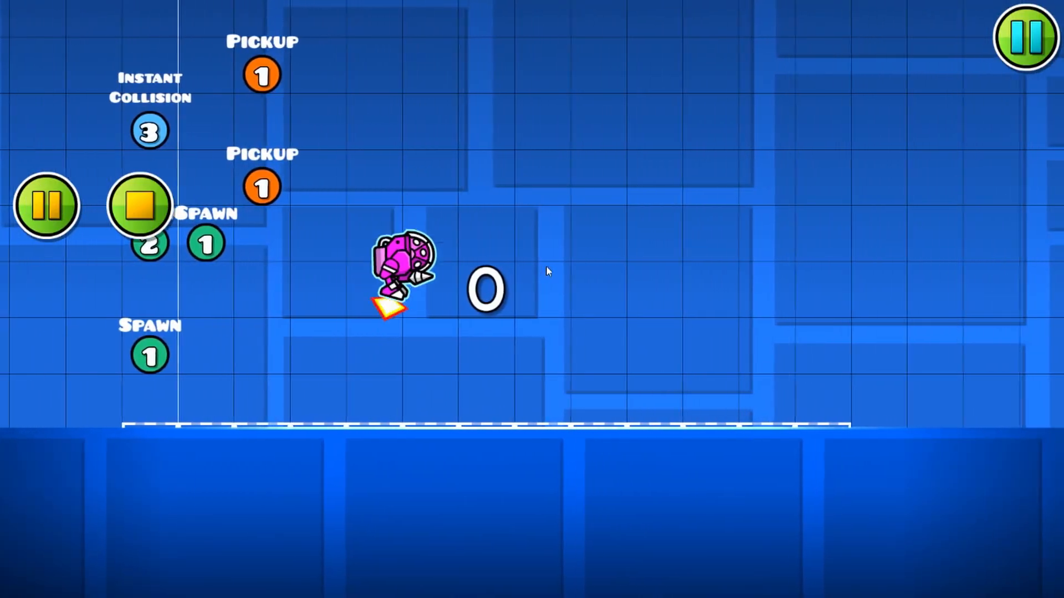
{"action": "key", "text": "a"}
{"action": "key", "text": "d"}
{"action": "key", "text": "space"}
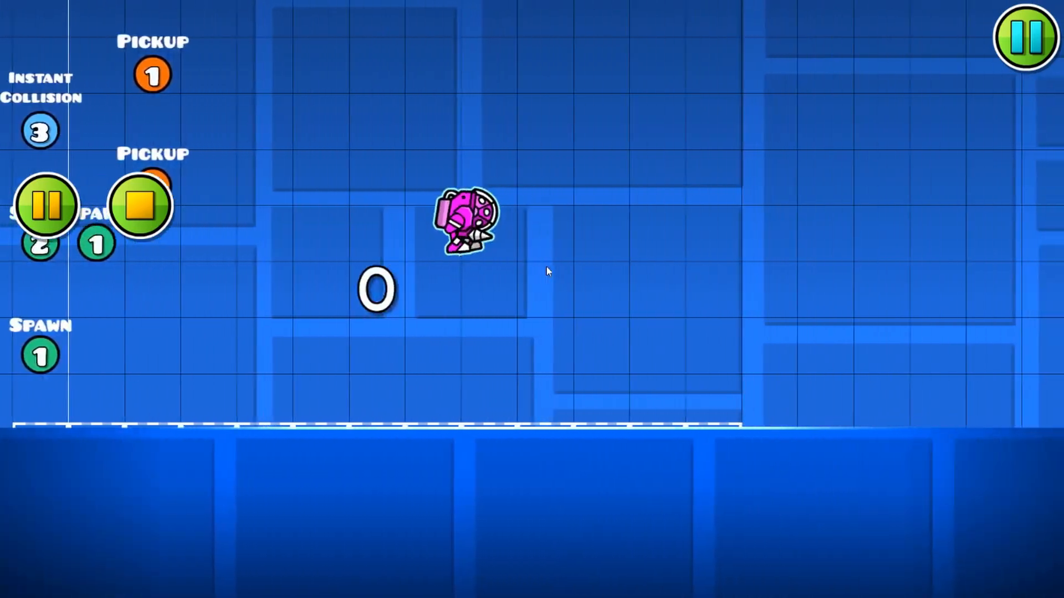
{"action": "key", "text": "a"}
{"action": "key", "text": "space"}
{"action": "key", "text": "d"}
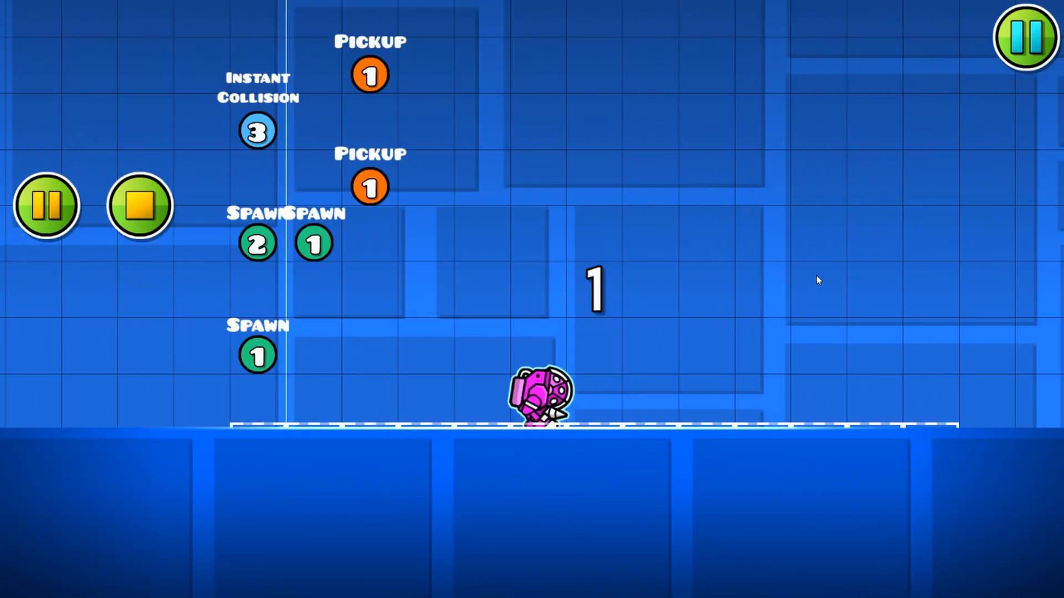
{"action": "key", "text": "space"}
{"action": "key", "text": "a"}
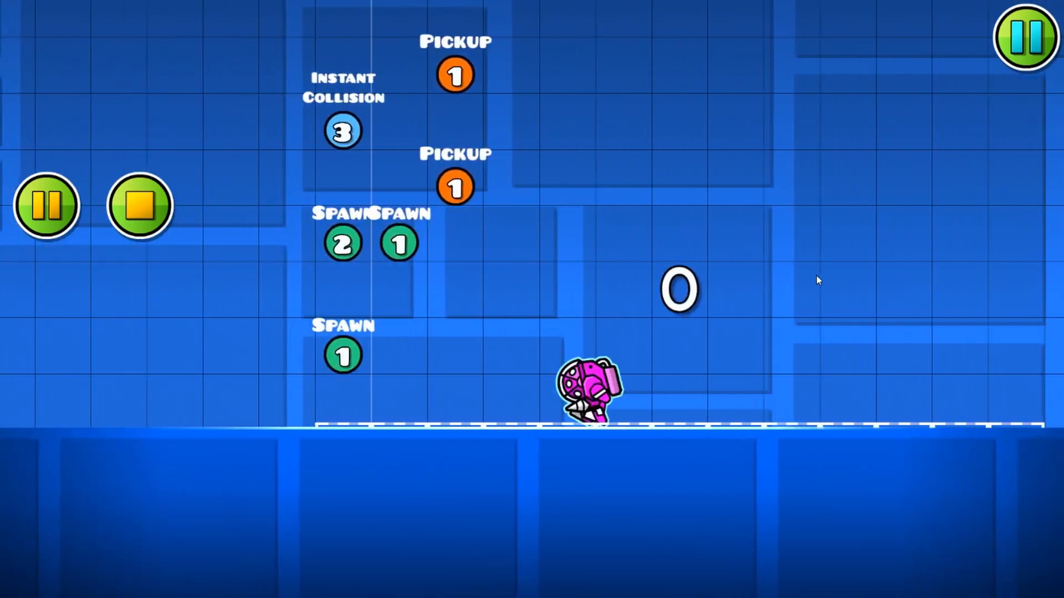
{"action": "key", "text": "d"}
{"action": "key", "text": "space"}
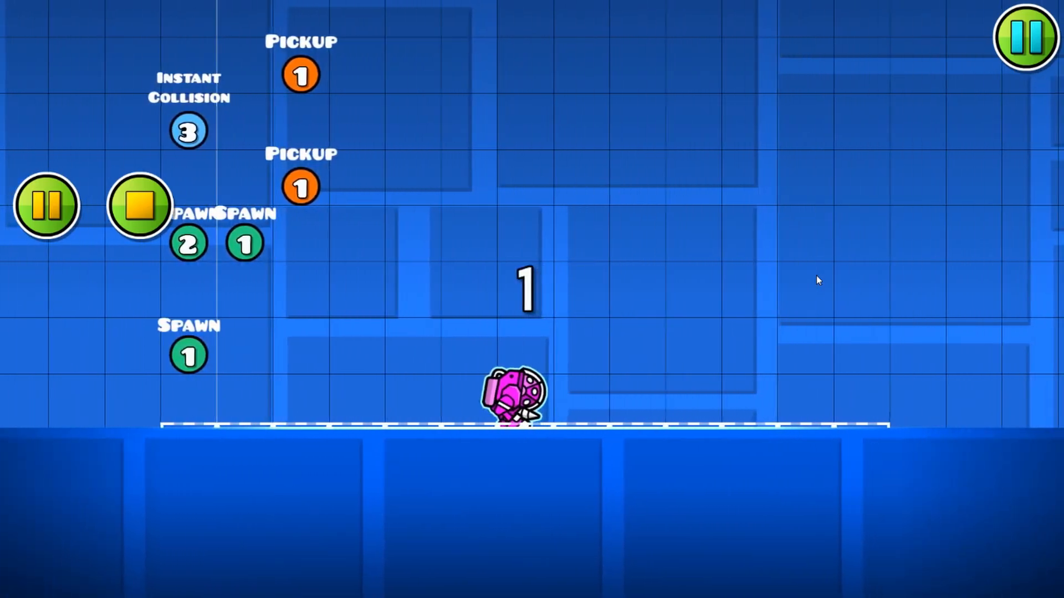
{"action": "key", "text": "Return"}
Step: Move the lower Pickup trigger up one cell so it sits directly beneath the upper one
{"action": "left_click", "coordinate": [54, 334]}
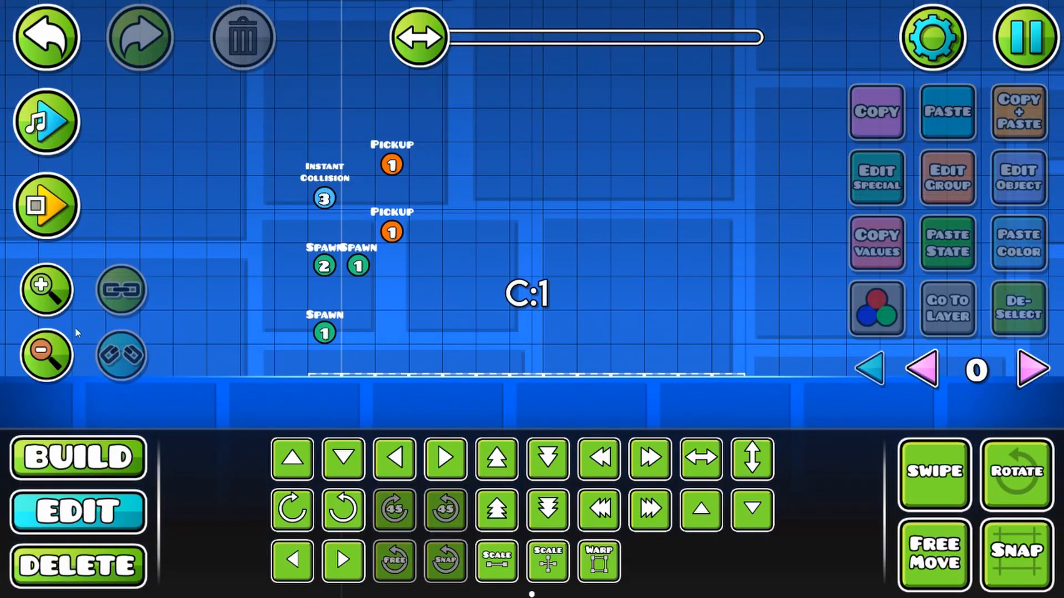
{"action": "left_click_drag", "start_coordinate": [408, 240], "coordinate": [489, 308]}
{"action": "left_click", "coordinate": [474, 302]}
{"action": "left_click_drag", "start_coordinate": [493, 244], "coordinate": [536, 196]}
{"action": "key", "text": "w"}
{"action": "left_click", "coordinate": [502, 207], "text": "shift"}
{"action": "left_click", "coordinate": [132, 466]}
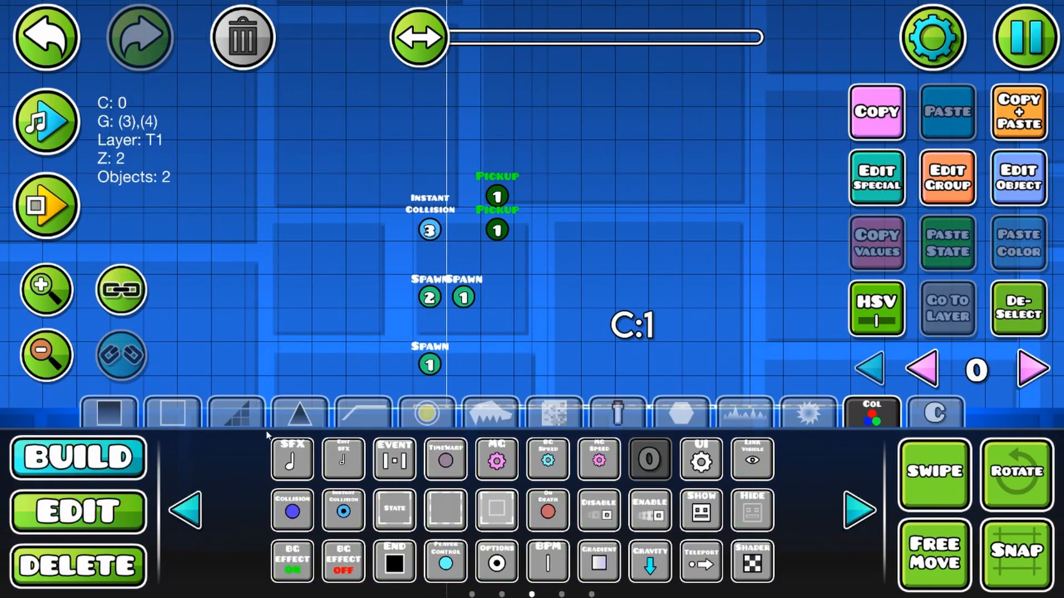
{"action": "left_click", "coordinate": [296, 418]}
{"action": "left_click", "coordinate": [435, 458]}
{"action": "left_click", "coordinate": [78, 511]}
{"action": "left_click_drag", "start_coordinate": [612, 308], "coordinate": [547, 290]}
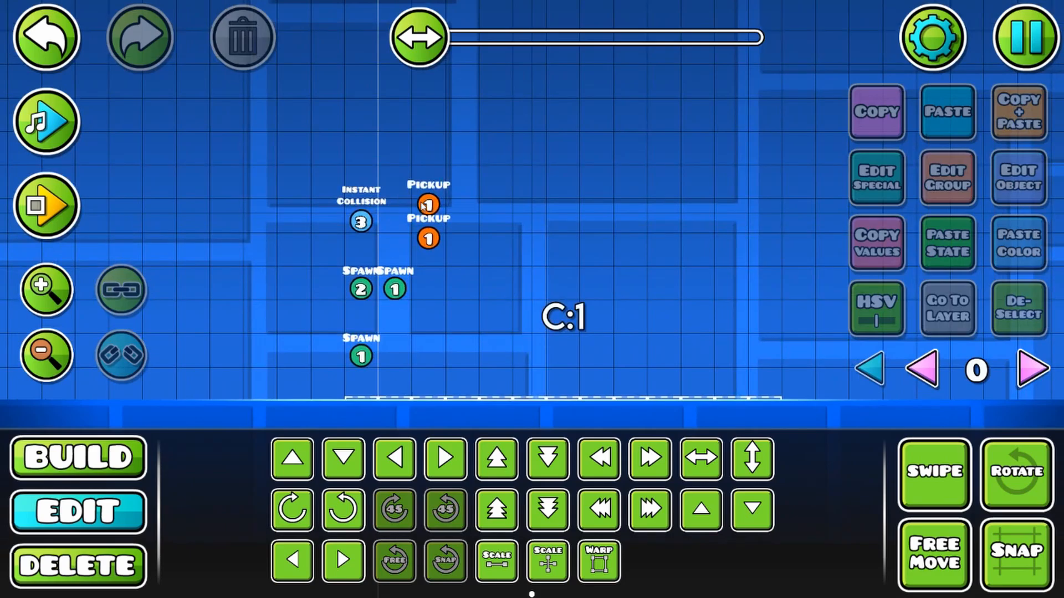
{"action": "left_click_drag", "start_coordinate": [487, 337], "coordinate": [429, 329]}
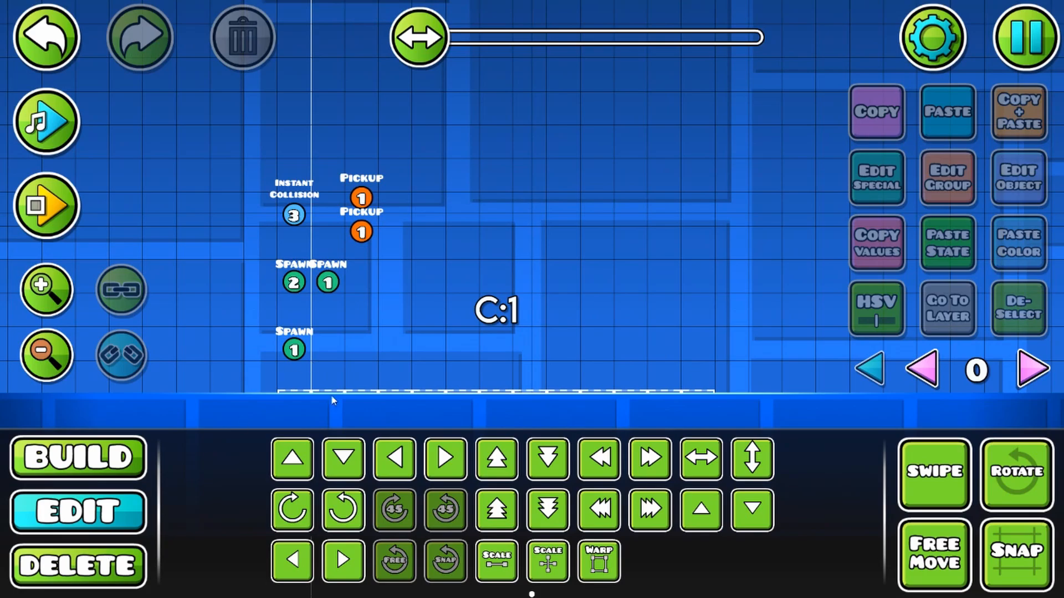
Step: Deselect the Pickup trigger and place an Event trigger in the open space above the Instant Collision trigger
{"action": "left_click", "coordinate": [80, 477]}
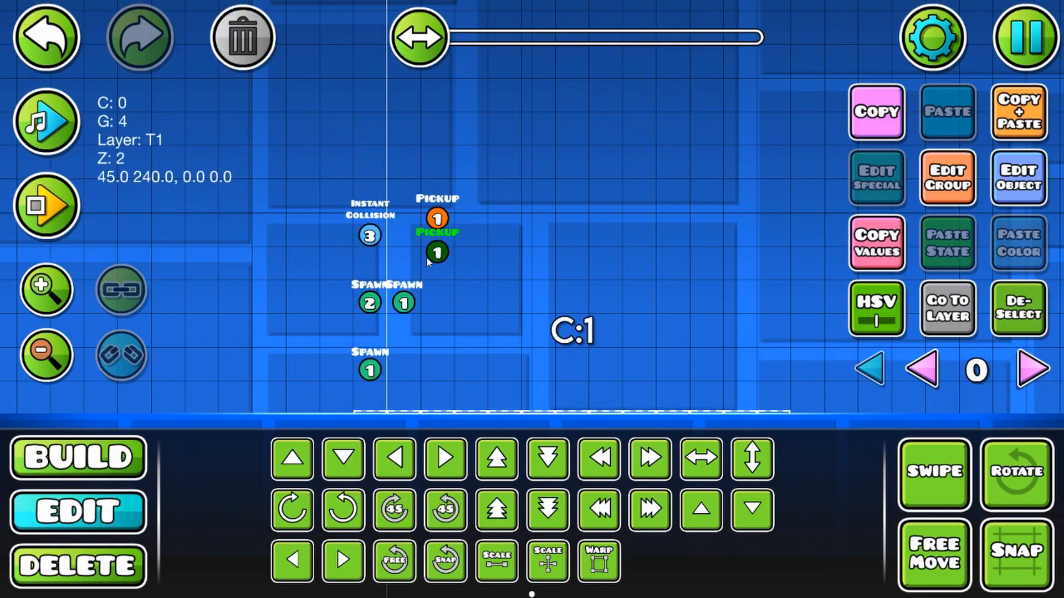
{"action": "left_click", "coordinate": [1018, 308]}
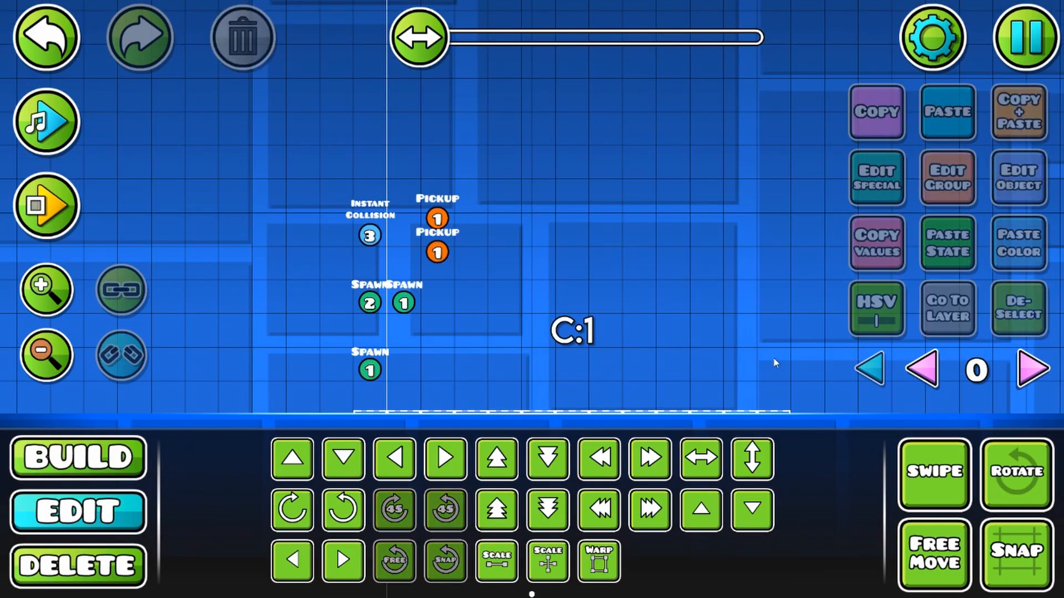
{"action": "left_click", "coordinate": [48, 472]}
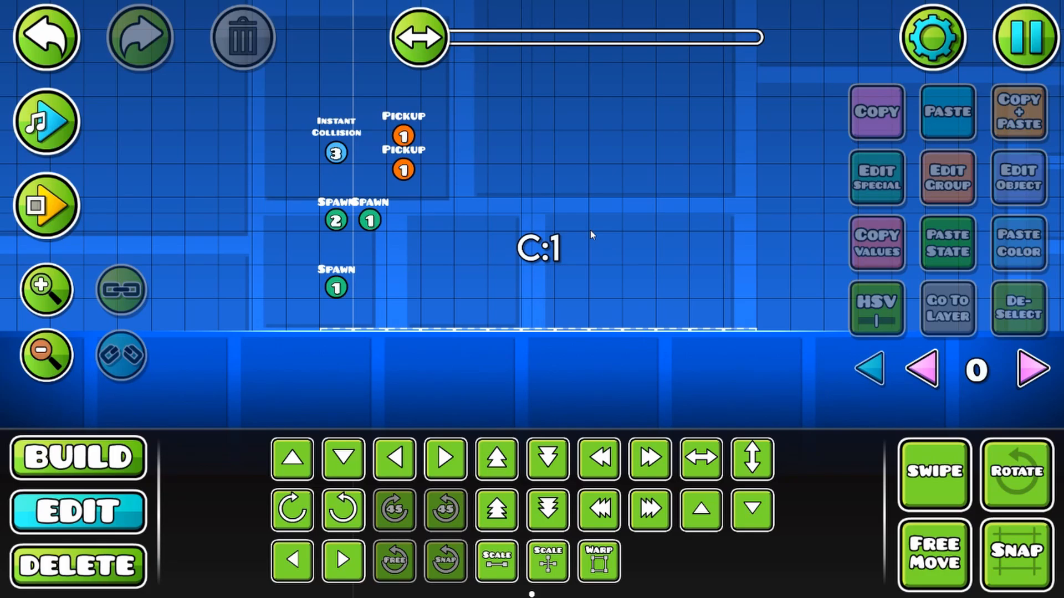
{"action": "key", "text": "1"}
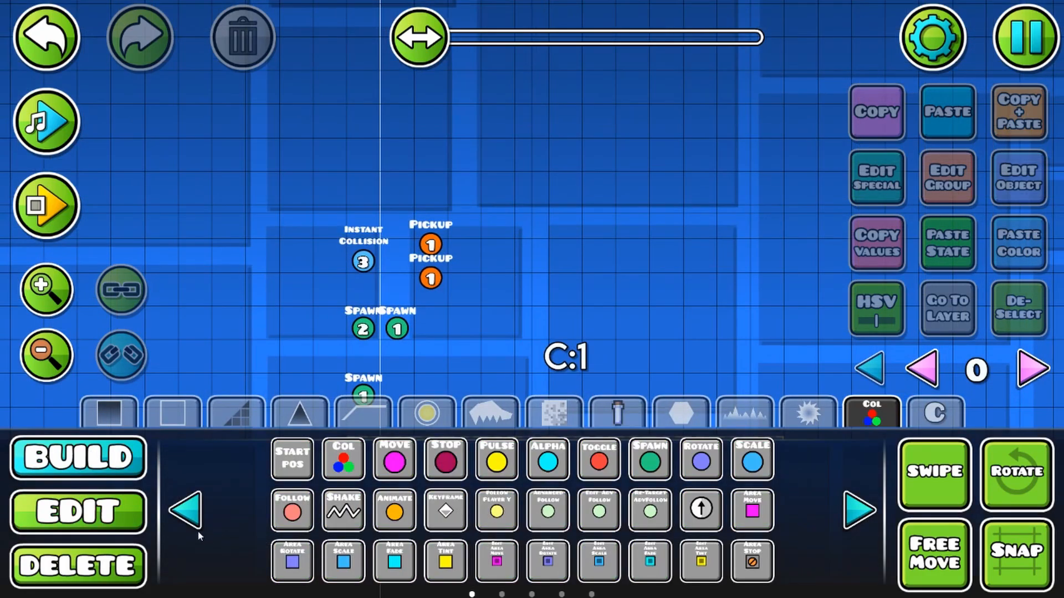
{"action": "left_click", "coordinate": [861, 512]}
{"action": "left_click", "coordinate": [862, 512]}
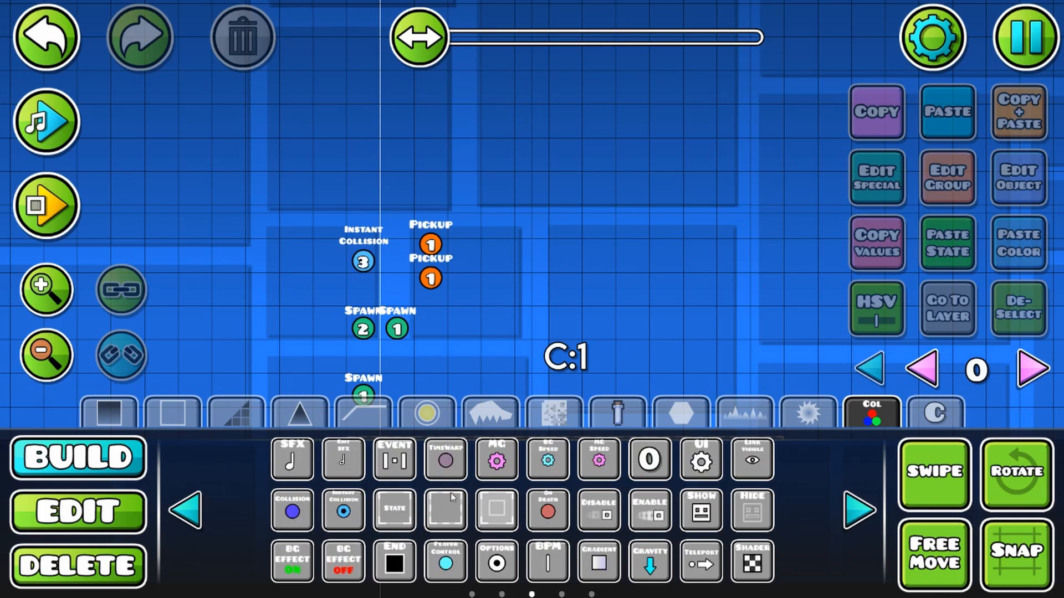
{"action": "left_click", "coordinate": [384, 469]}
{"action": "left_click_drag", "start_coordinate": [392, 167], "coordinate": [423, 245]}
{"action": "left_click", "coordinate": [393, 204]}
{"action": "left_click", "coordinate": [122, 504]}
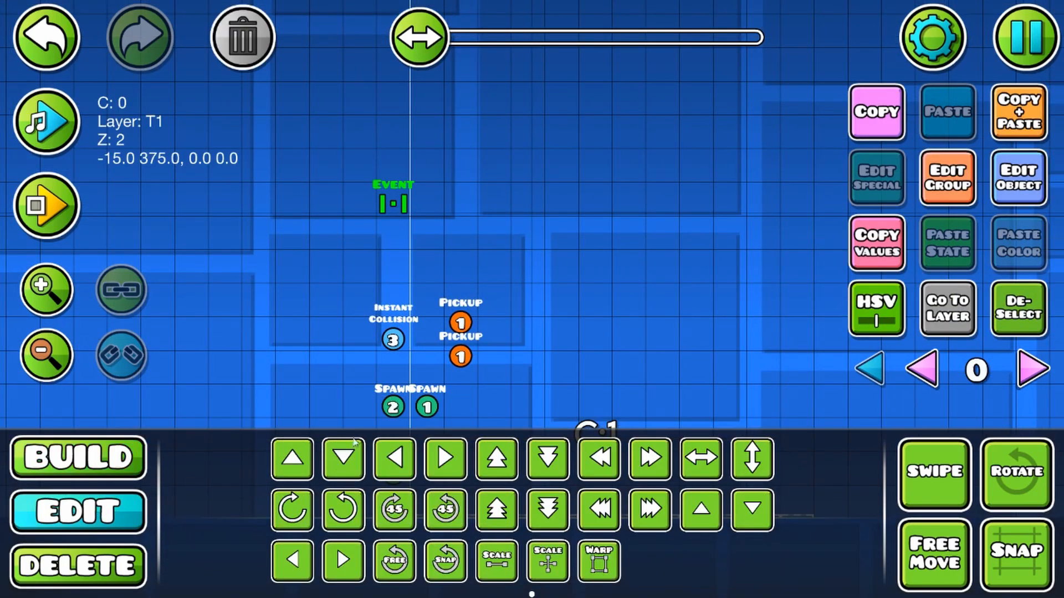
Step: Set the Event trigger to respond to the Left Push and Right Push events
{"action": "left_click", "coordinate": [1019, 178]}
{"action": "left_click", "coordinate": [845, 79]}
{"action": "left_click", "coordinate": [911, 299]}
{"action": "left_click", "coordinate": [911, 300]}
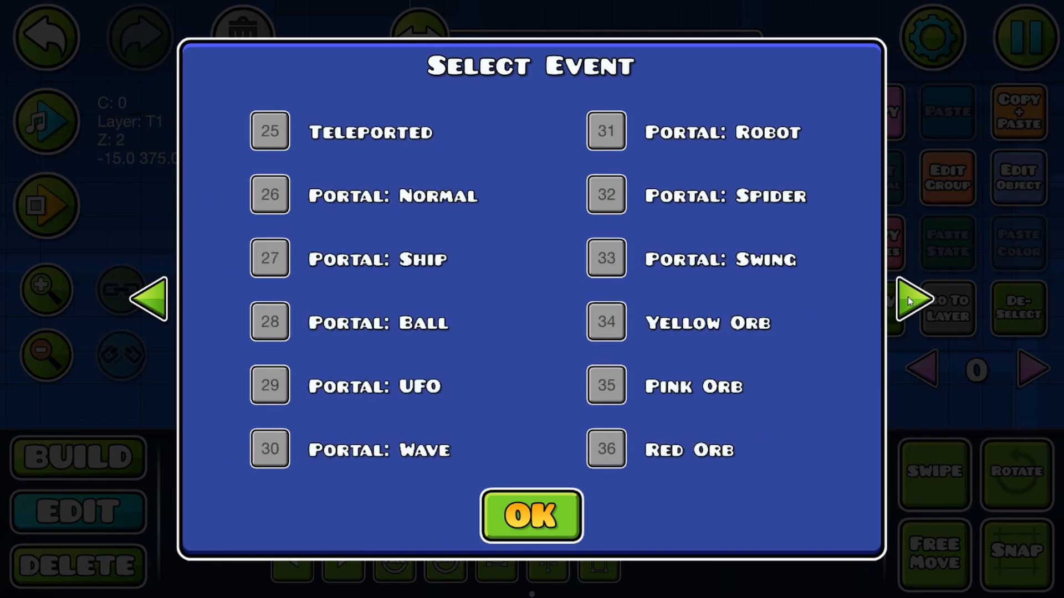
{"action": "left_click", "coordinate": [912, 299]}
{"action": "left_click", "coordinate": [908, 297]}
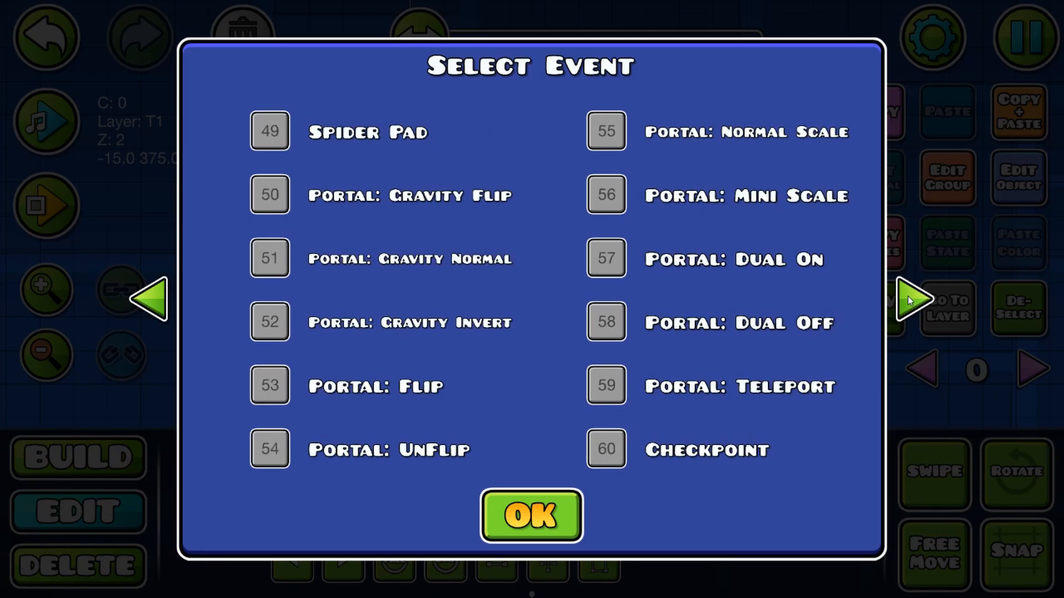
{"action": "left_click", "coordinate": [908, 296]}
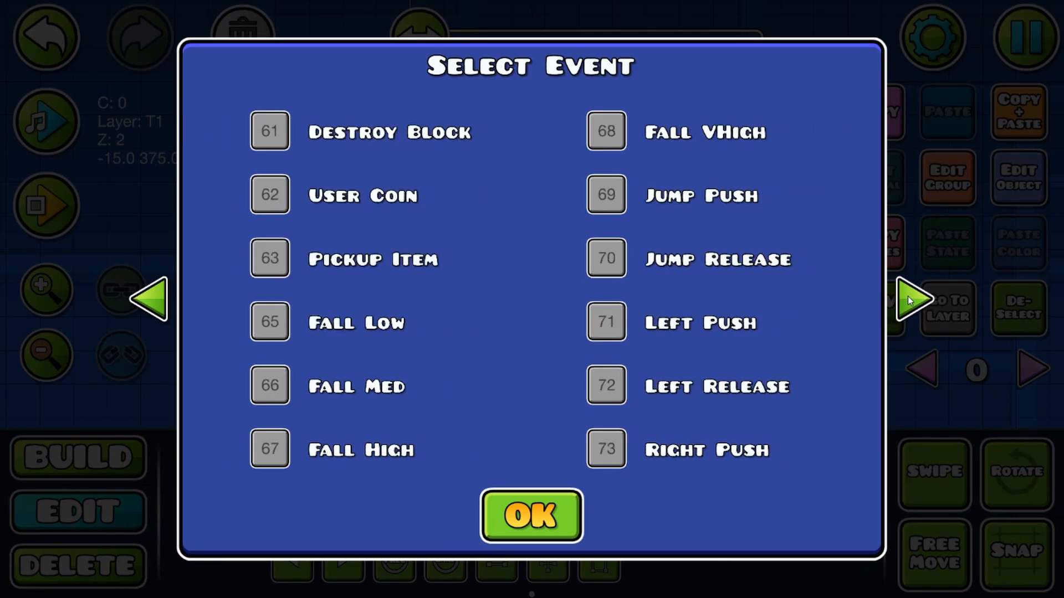
{"action": "left_click", "coordinate": [606, 448]}
{"action": "left_click", "coordinate": [516, 516]}
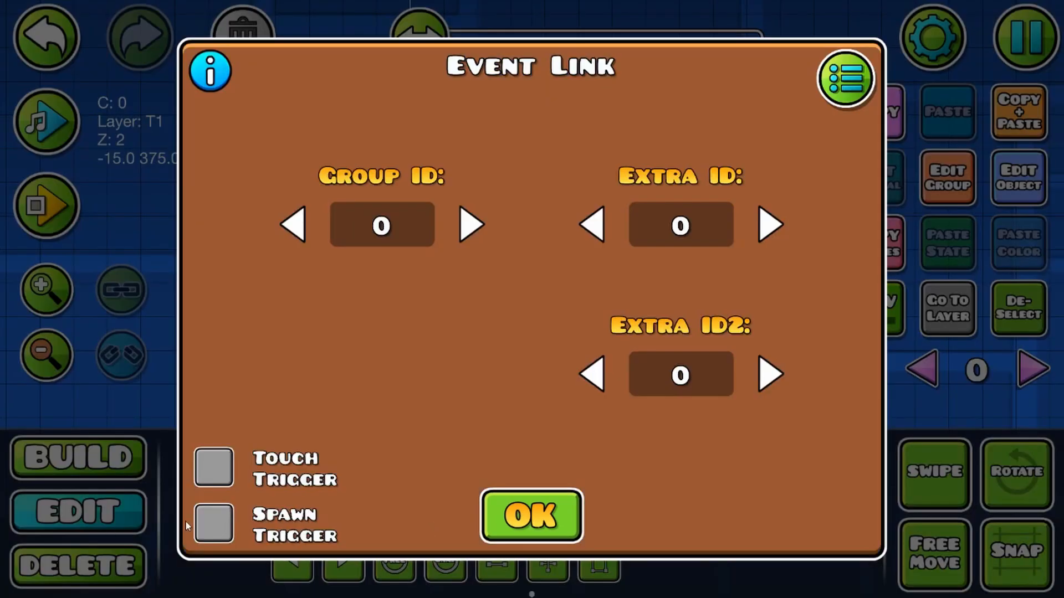
{"action": "left_click", "coordinate": [550, 530]}
Step: Look up the next free group and set the Event trigger's Group ID to 5
{"action": "left_click", "coordinate": [954, 200]}
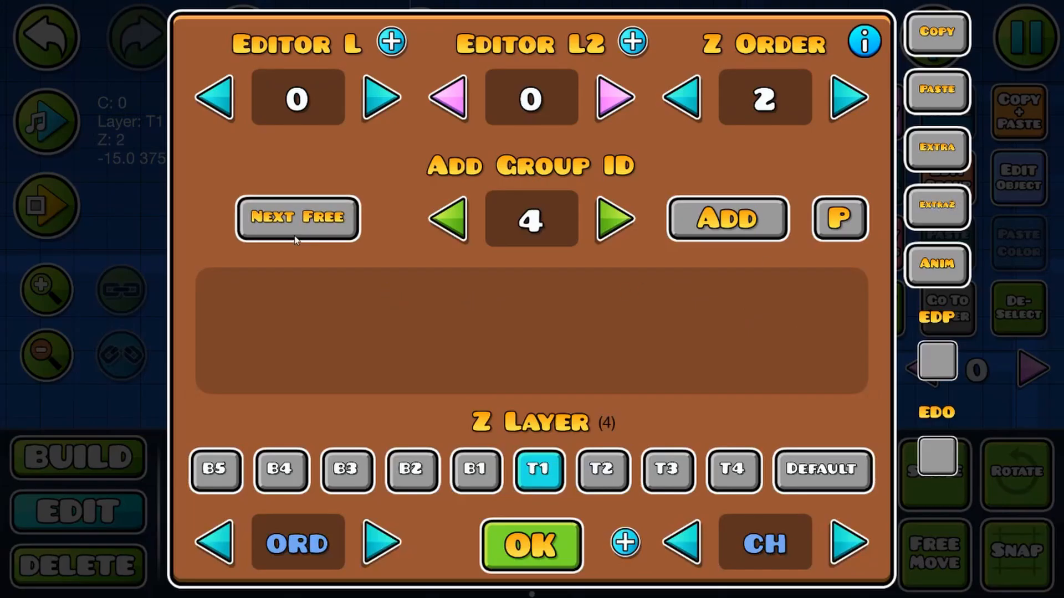
{"action": "left_click", "coordinate": [295, 239]}
{"action": "left_click", "coordinate": [559, 532]}
{"action": "left_click", "coordinate": [1031, 176]}
{"action": "left_click", "coordinate": [383, 224]}
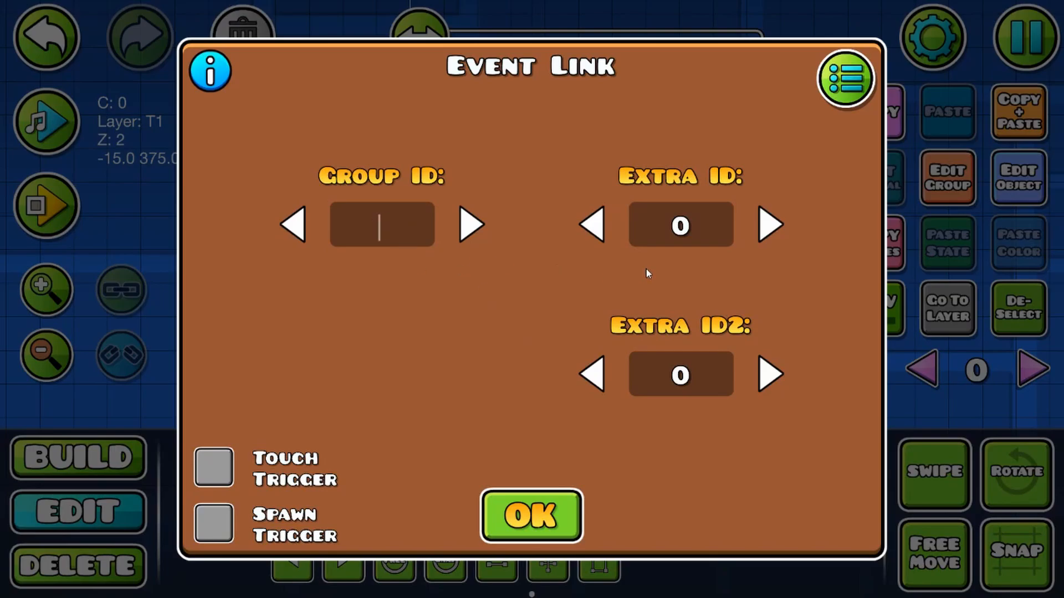
{"action": "type", "text": "5"}
{"action": "left_click", "coordinate": [518, 518]}
Step: Move the Event trigger up one cell and place a duplicate two cells below it
{"action": "key", "text": "w"}
{"action": "left_click", "coordinate": [998, 121]}
{"action": "key", "text": "s"}
{"action": "key", "text": "s"}
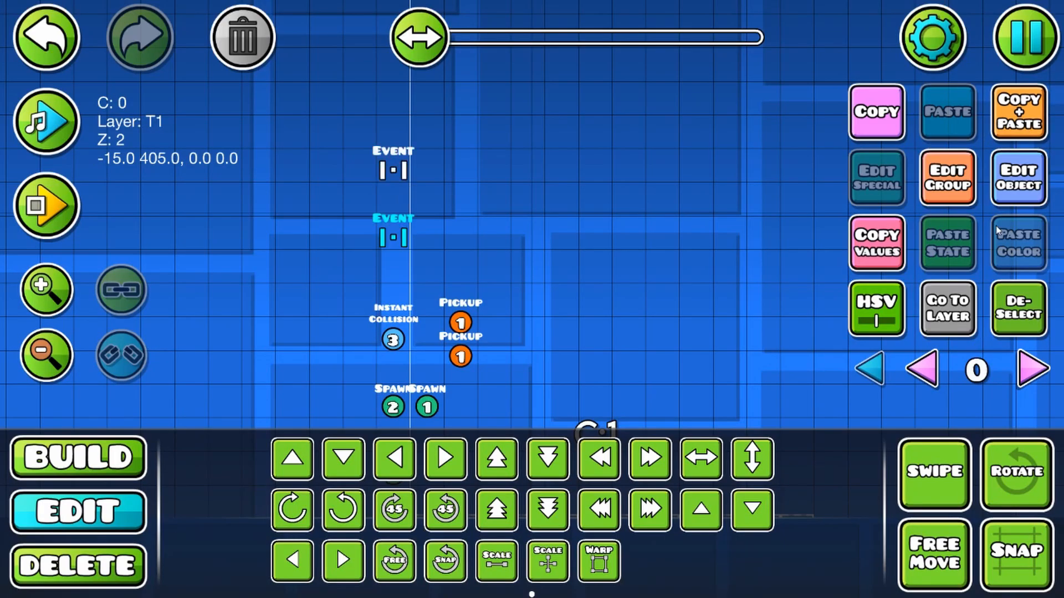
Step: Set the lower Event trigger's Group ID to 6 and replace its push events with the left and right release events
{"action": "left_click", "coordinate": [1018, 177]}
{"action": "left_click", "coordinate": [471, 225]}
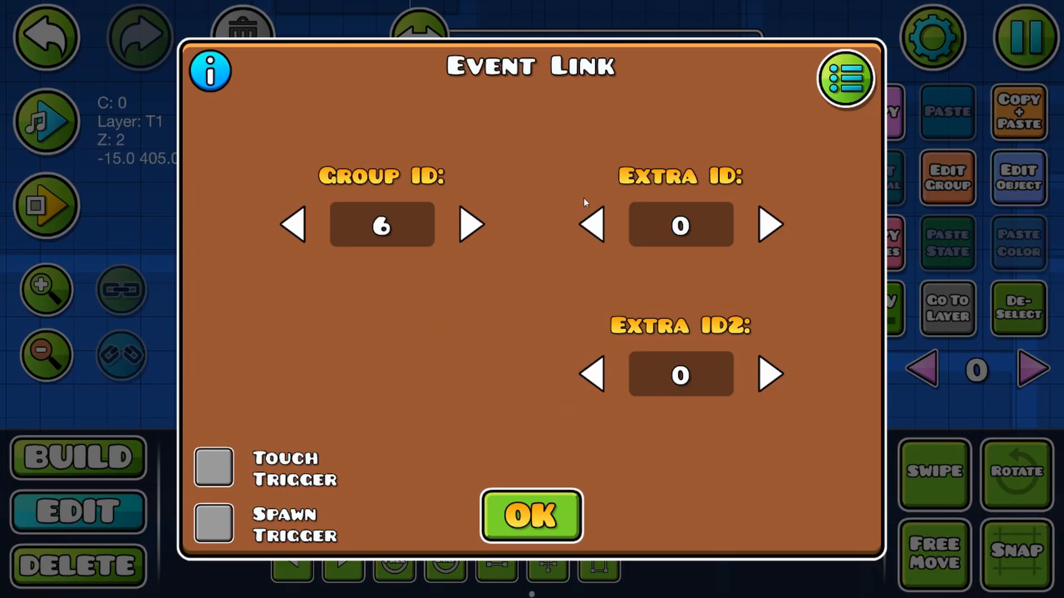
{"action": "left_click", "coordinate": [845, 79]}
{"action": "left_click", "coordinate": [931, 294]}
{"action": "left_click", "coordinate": [931, 294]}
{"action": "left_click", "coordinate": [931, 294]}
{"action": "left_click", "coordinate": [931, 294]}
{"action": "left_click", "coordinate": [930, 294]}
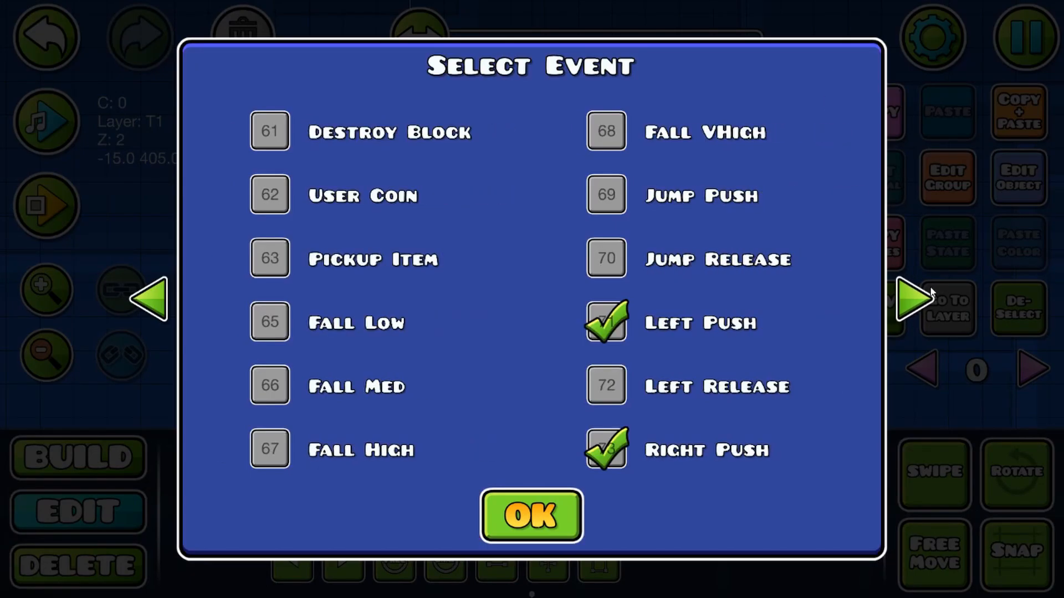
{"action": "left_click", "coordinate": [606, 321]}
{"action": "left_click", "coordinate": [606, 449]}
{"action": "left_click", "coordinate": [606, 385]}
{"action": "left_click", "coordinate": [914, 299]}
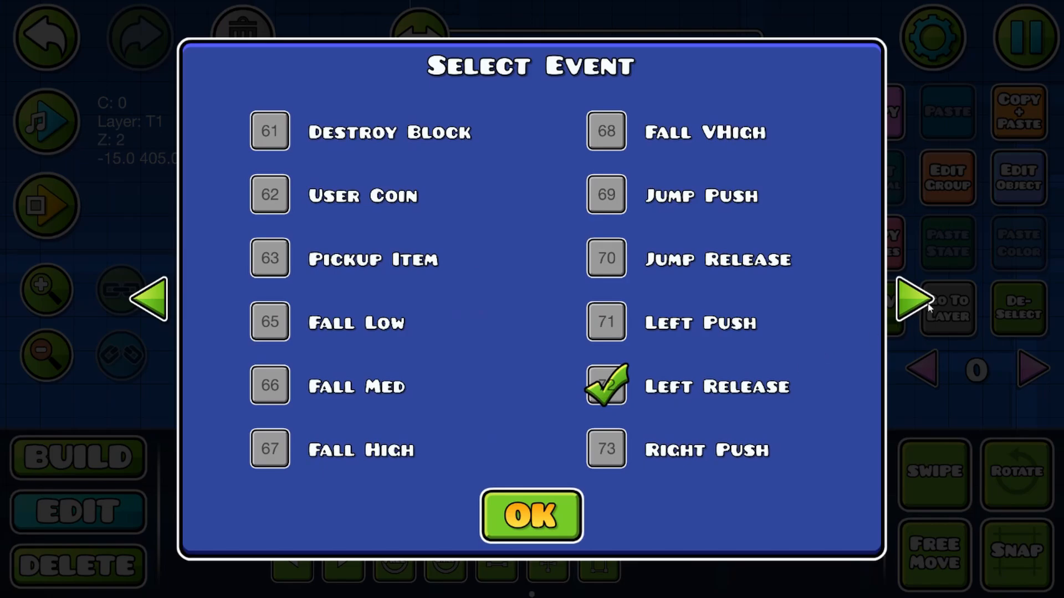
{"action": "left_click", "coordinate": [269, 130]}
{"action": "left_click", "coordinate": [150, 302]}
{"action": "left_click", "coordinate": [542, 535]}
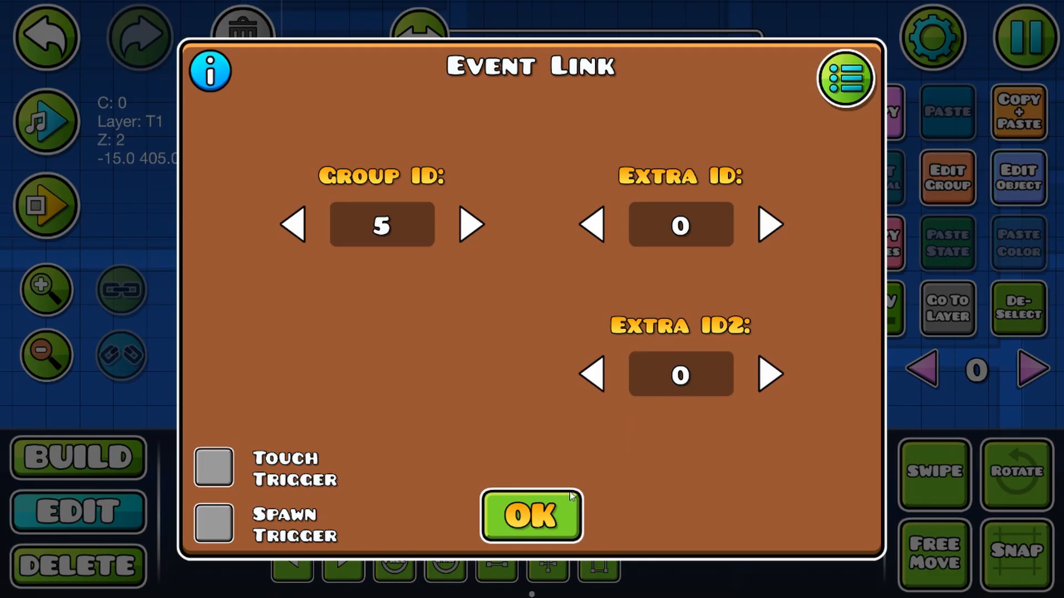
{"action": "left_click", "coordinate": [547, 512]}
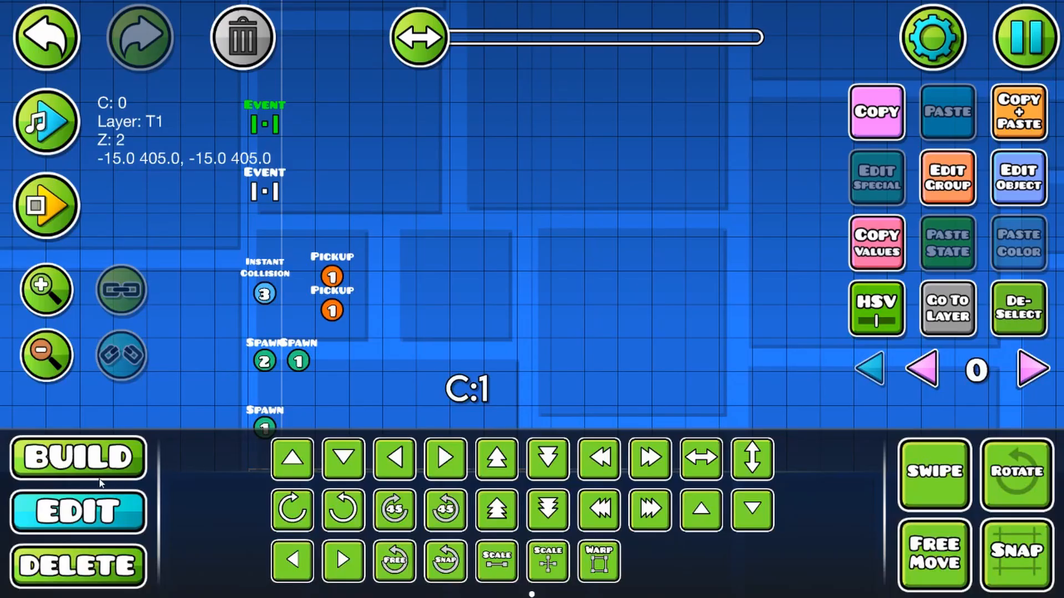
Step: Place a Pickup trigger two cells to the right of the upper Event trigger
{"action": "key", "text": "1"}
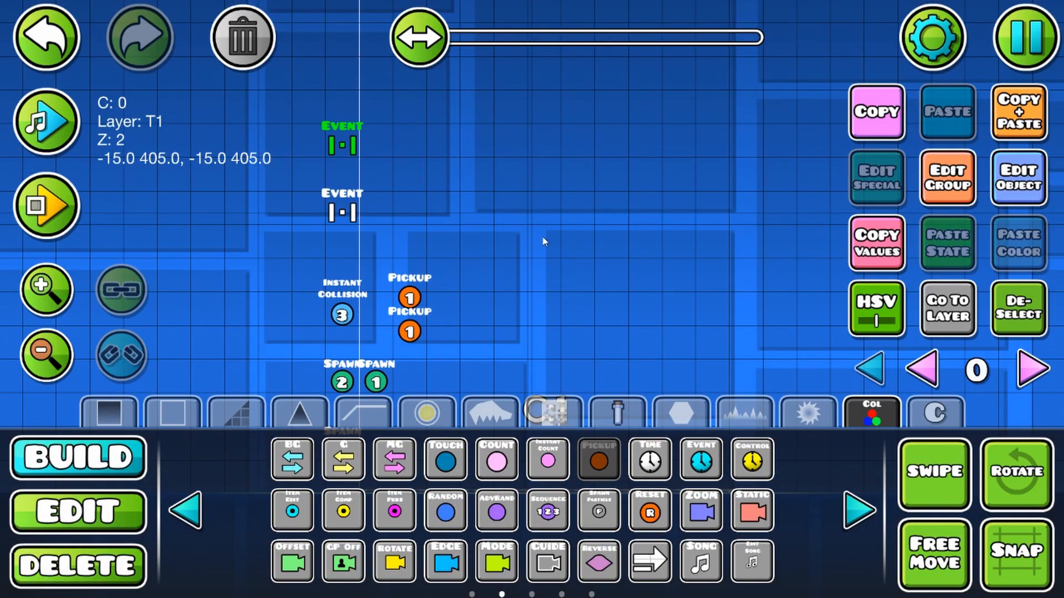
{"action": "left_click", "coordinate": [416, 149]}
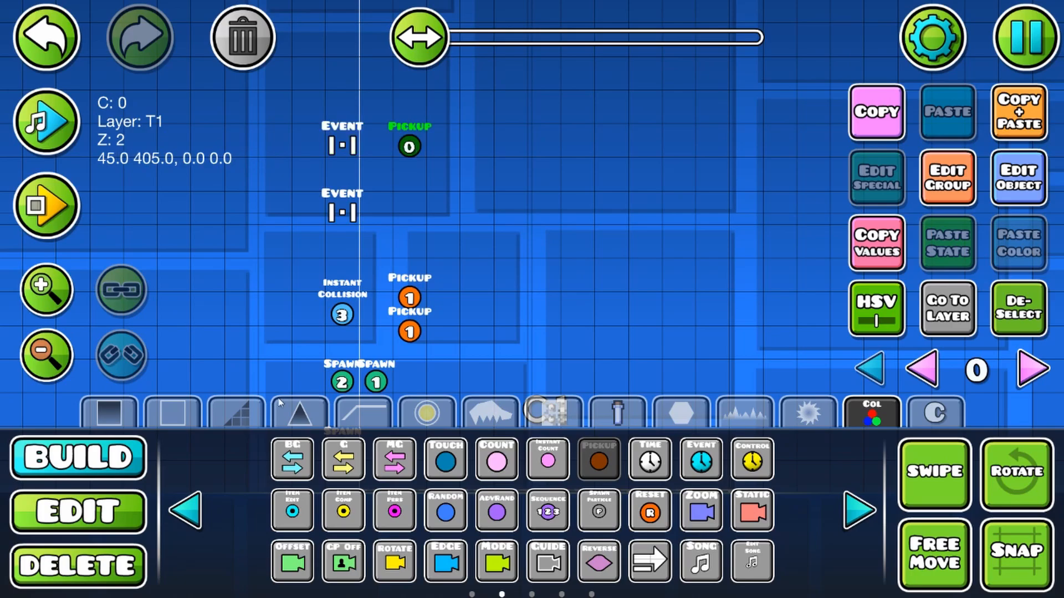
{"action": "left_click", "coordinate": [120, 518]}
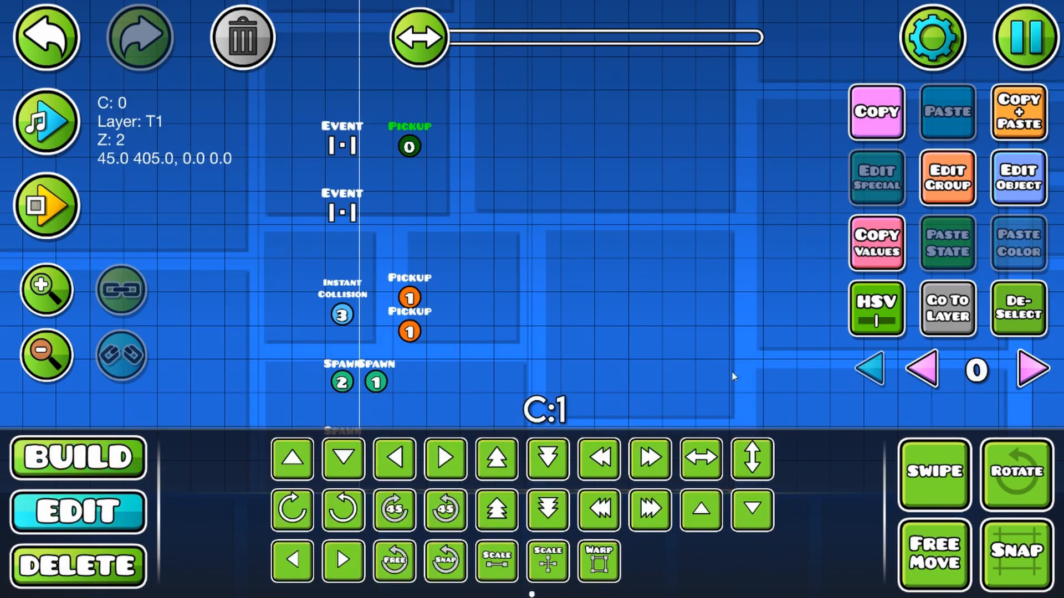
Step: Configure the new Pickup trigger with ItemID 2, Count 1, Spawn Trigger and Multi Trigger
{"action": "left_click", "coordinate": [1035, 183]}
{"action": "left_click", "coordinate": [522, 149]}
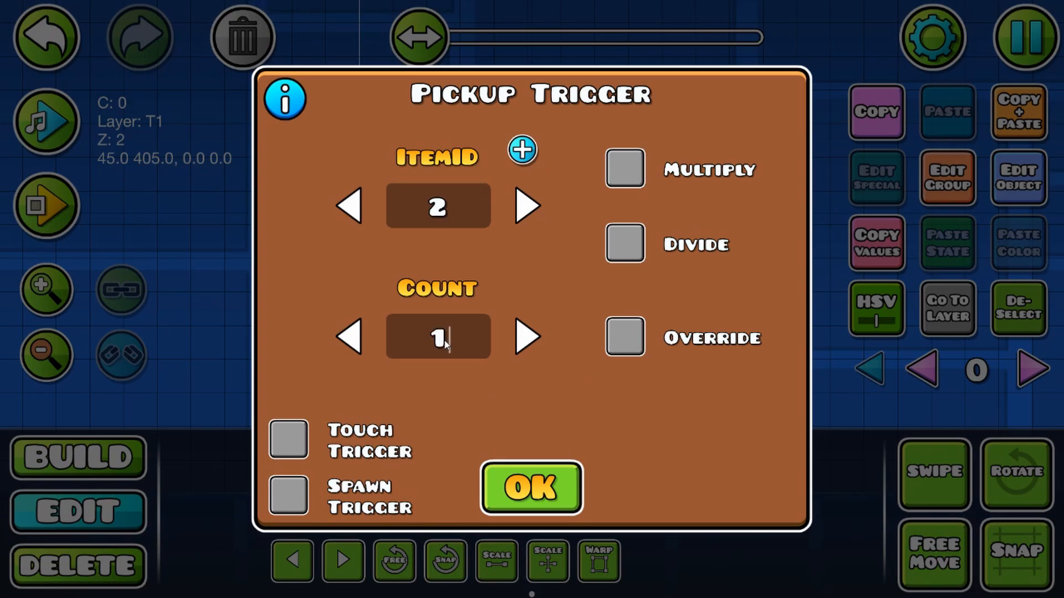
{"action": "left_click", "coordinate": [626, 342]}
{"action": "left_click", "coordinate": [290, 496]}
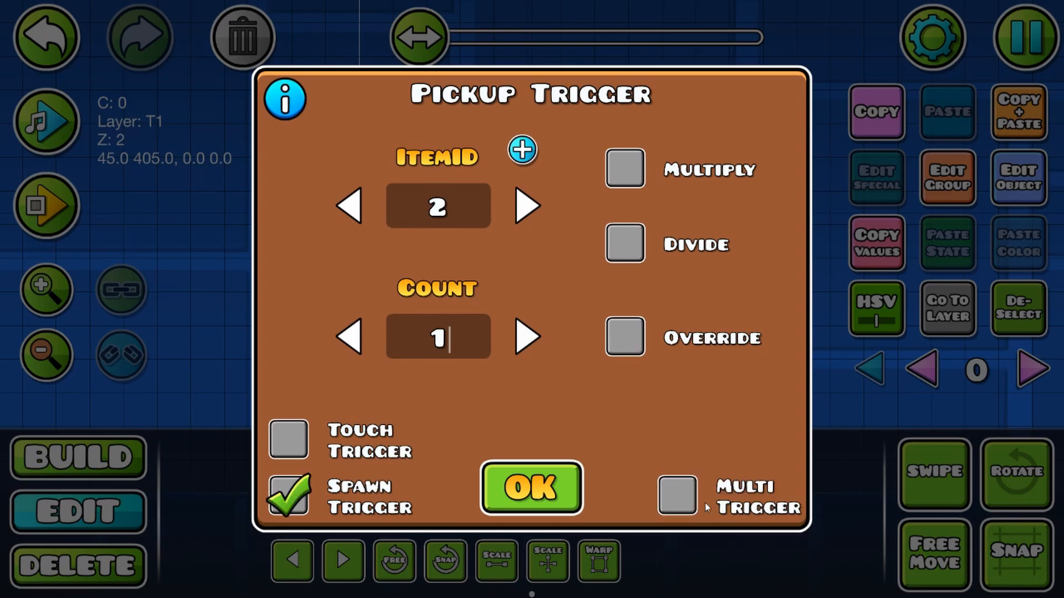
{"action": "left_click", "coordinate": [677, 492]}
{"action": "left_click", "coordinate": [530, 488]}
Step: Add the new Pickup trigger to group 5 and place a copy of it beside the lower Event trigger
{"action": "left_click", "coordinate": [947, 176]}
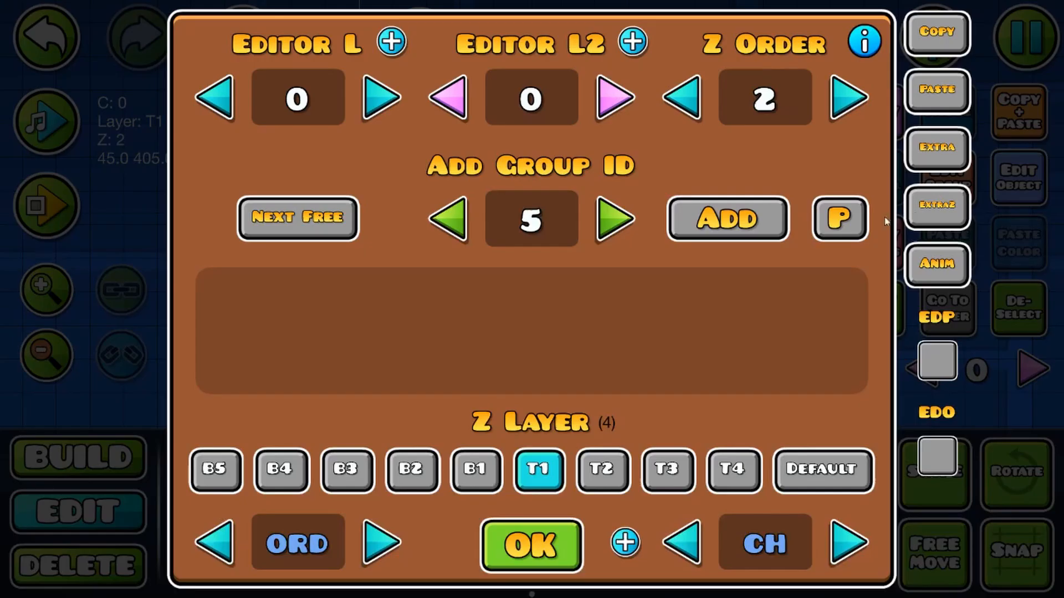
{"action": "left_click", "coordinate": [714, 229]}
{"action": "left_click", "coordinate": [531, 545]}
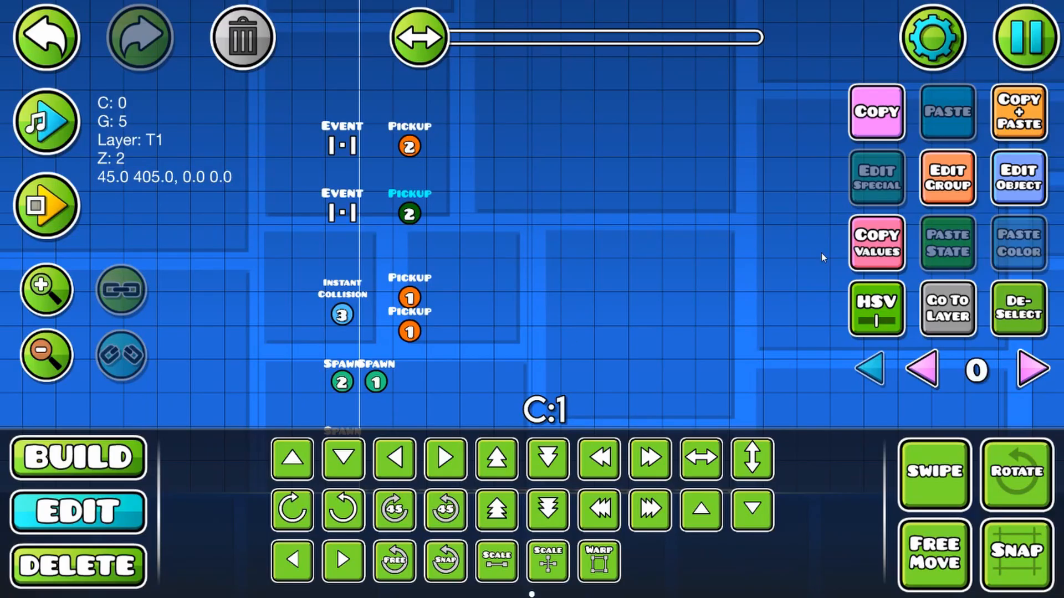
Step: Replace the group on the copied Pickup trigger beside the lower Event trigger with group 6
{"action": "left_click", "coordinate": [948, 176]}
{"action": "left_click", "coordinate": [313, 299]}
{"action": "left_click", "coordinate": [613, 216]}
{"action": "left_click", "coordinate": [723, 217]}
{"action": "left_click", "coordinate": [530, 544]}
Step: Set the Count of the Pickup trigger beside the lower Event trigger to -1
{"action": "left_click", "coordinate": [1019, 177]}
{"action": "left_click", "coordinate": [348, 336]}
{"action": "left_click", "coordinate": [348, 337]}
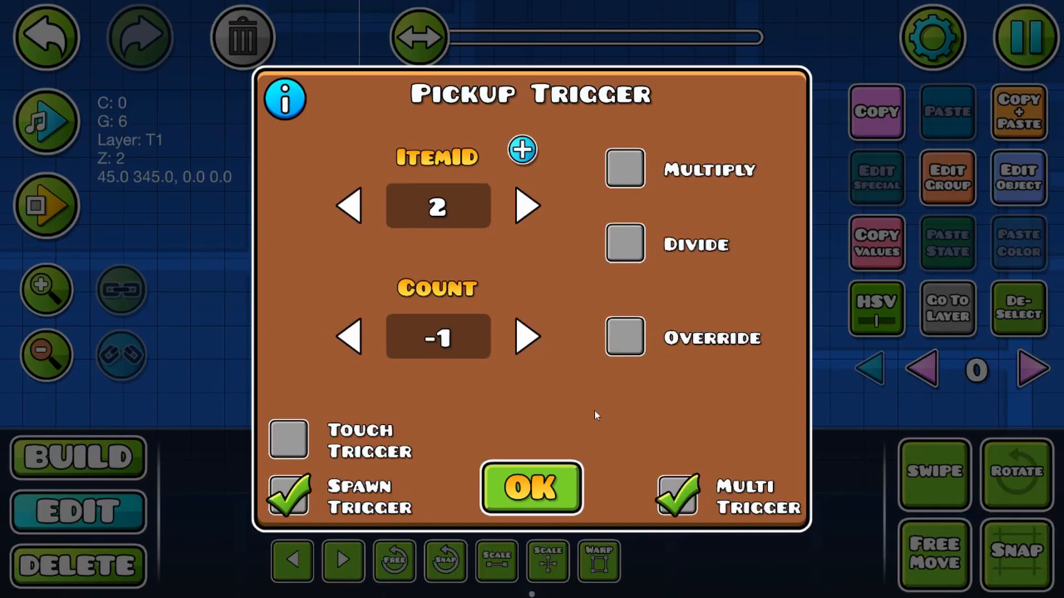
{"action": "left_click", "coordinate": [531, 480]}
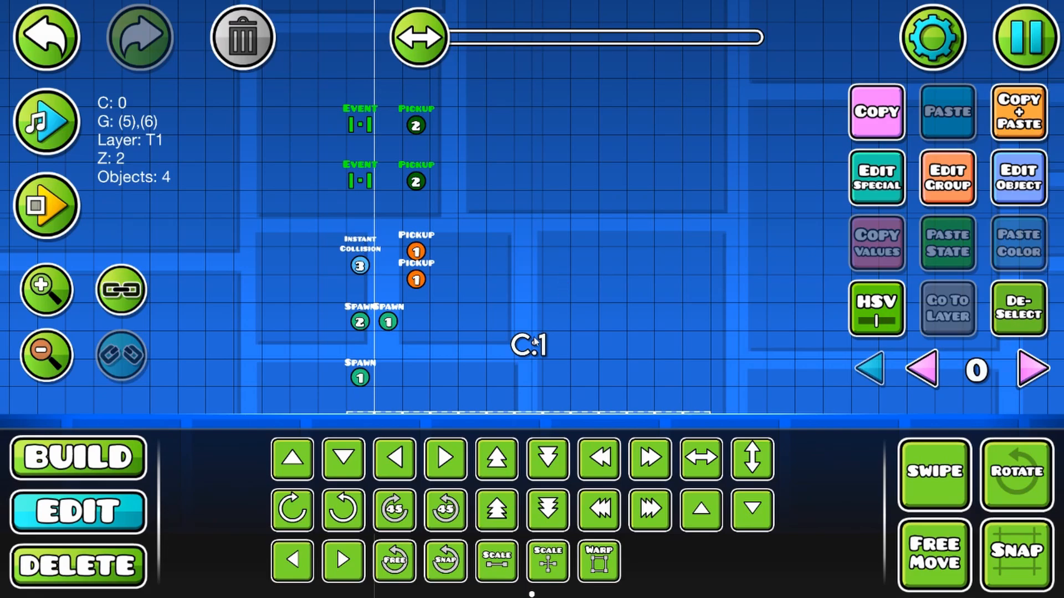
Step: Move the counter label two cells left and place a duplicate three cells to its right
{"action": "left_click", "coordinate": [514, 348]}
{"action": "key", "text": "a"}
{"action": "key", "text": "a"}
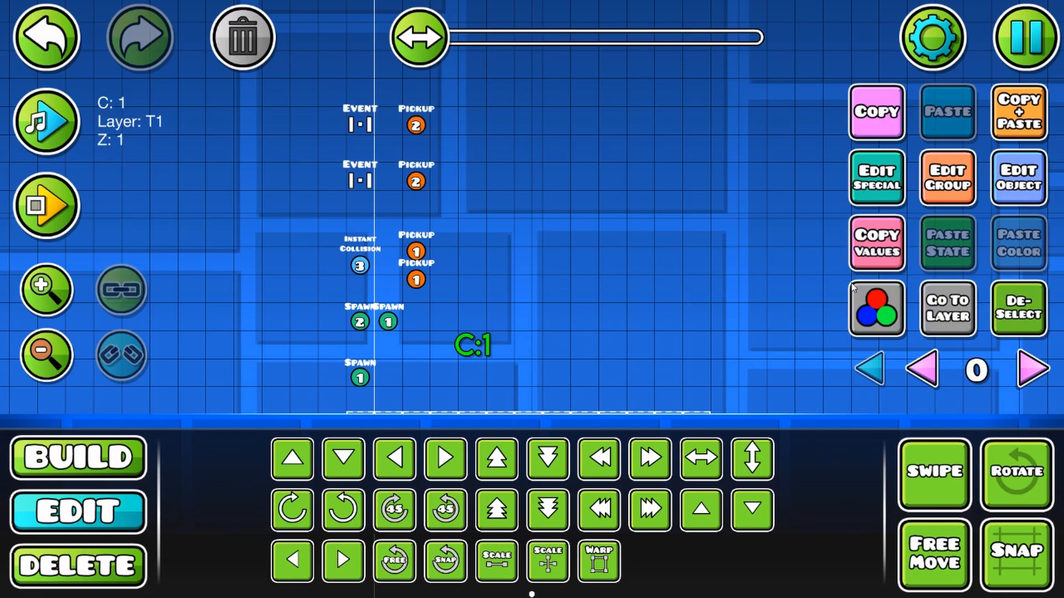
{"action": "left_click", "coordinate": [1029, 116]}
{"action": "key", "text": "d"}
{"action": "key", "text": "d"}
{"action": "key", "text": "d"}
Step: Set the duplicated counter label's ItemID to 2
{"action": "left_click", "coordinate": [1018, 190]}
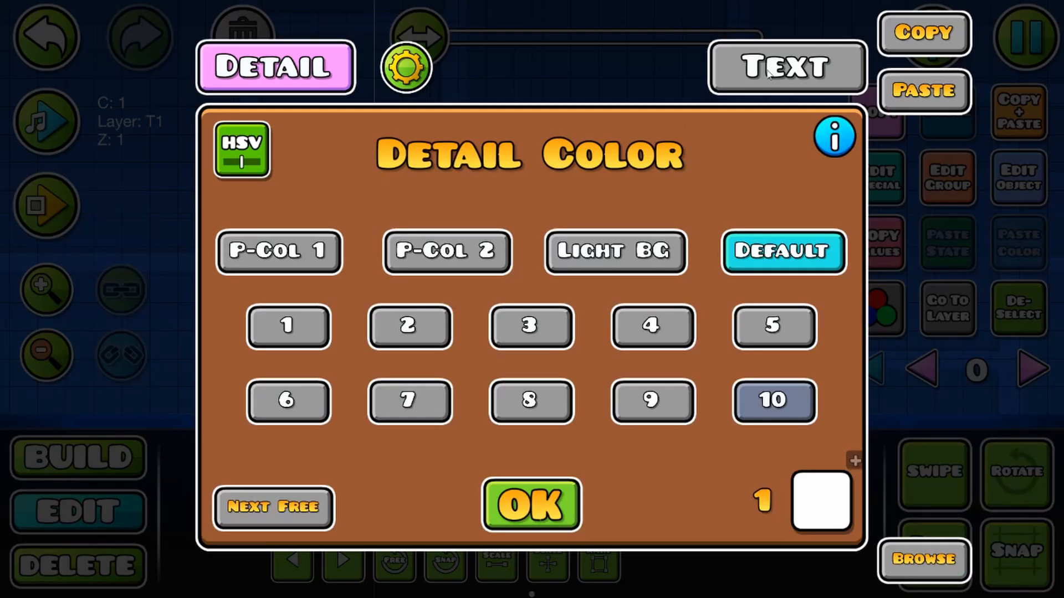
{"action": "left_click", "coordinate": [531, 505]}
{"action": "left_click", "coordinate": [873, 183]}
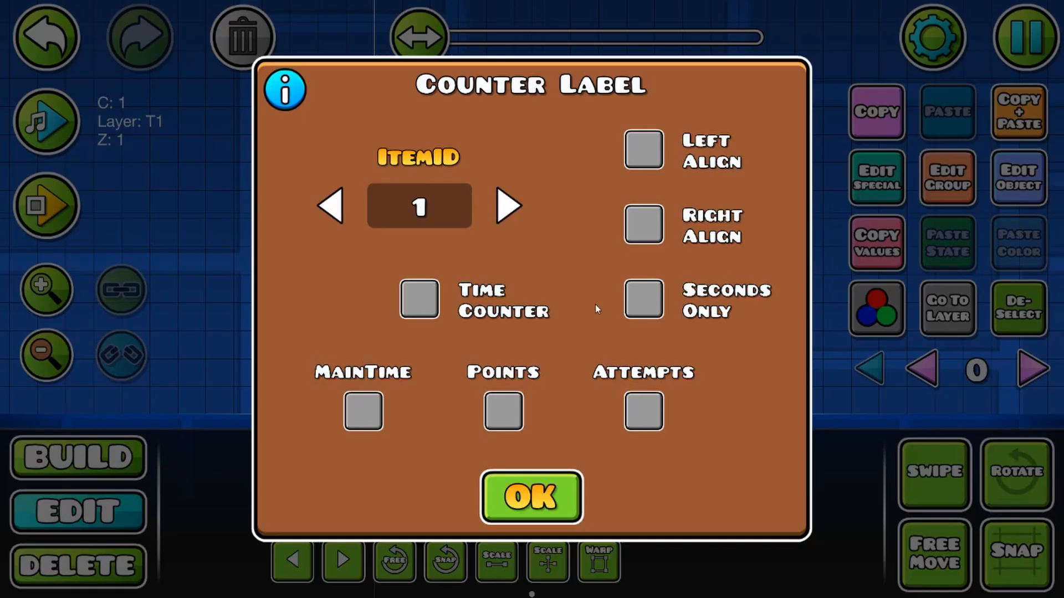
{"action": "left_click", "coordinate": [508, 217]}
{"action": "left_click", "coordinate": [530, 497]}
Step: Playtest the level by walking on the collision blocks to check how both counters respond to ground contact and movement
{"action": "left_click", "coordinate": [47, 205]}
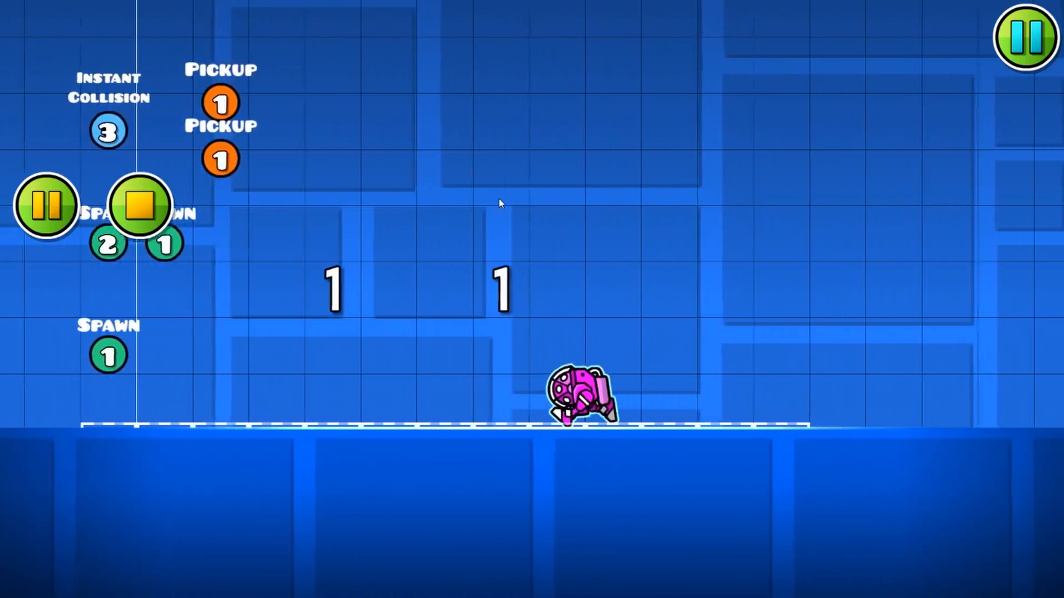
{"action": "key", "text": "Return"}
{"action": "left_click", "coordinate": [51, 305]}
{"action": "left_click", "coordinate": [52, 305]}
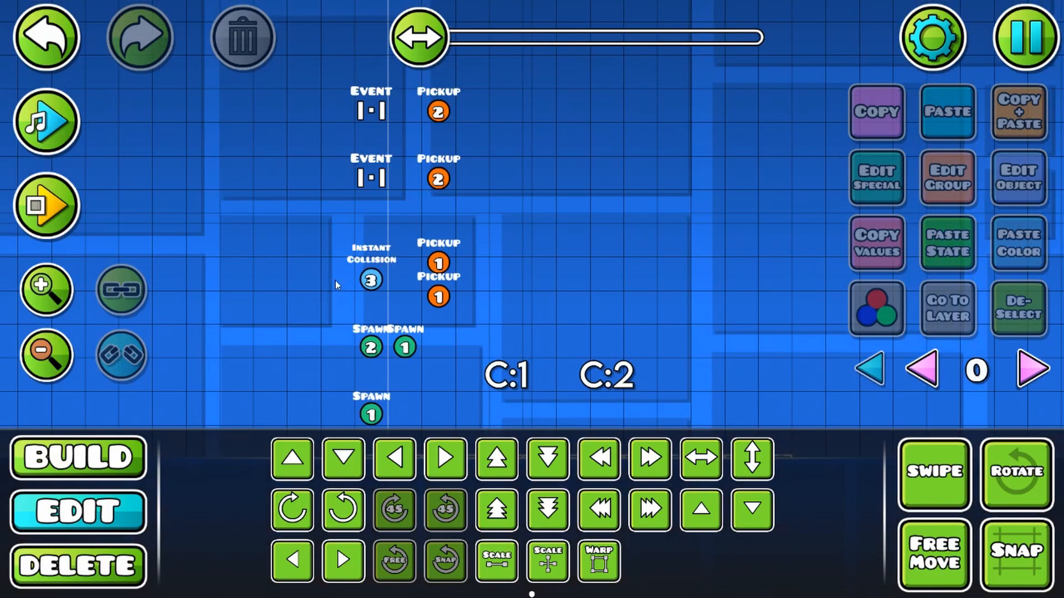
{"action": "left_click_drag", "start_coordinate": [352, 259], "coordinate": [339, 211]}
{"action": "left_click", "coordinate": [491, 334]}
{"action": "left_click", "coordinate": [1020, 178]}
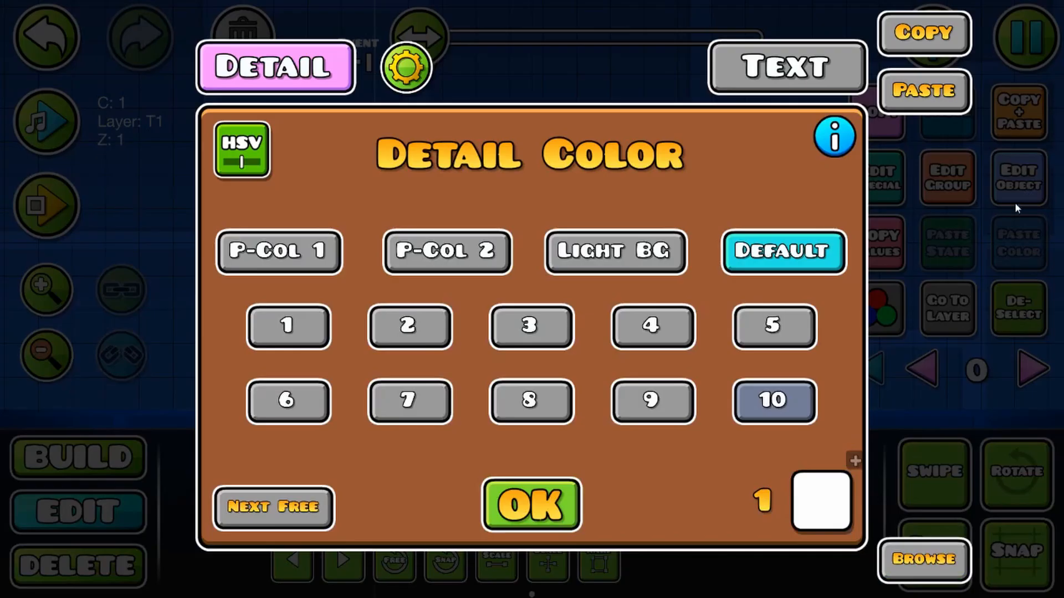
{"action": "left_click", "coordinate": [551, 505]}
{"action": "left_click", "coordinate": [601, 332]}
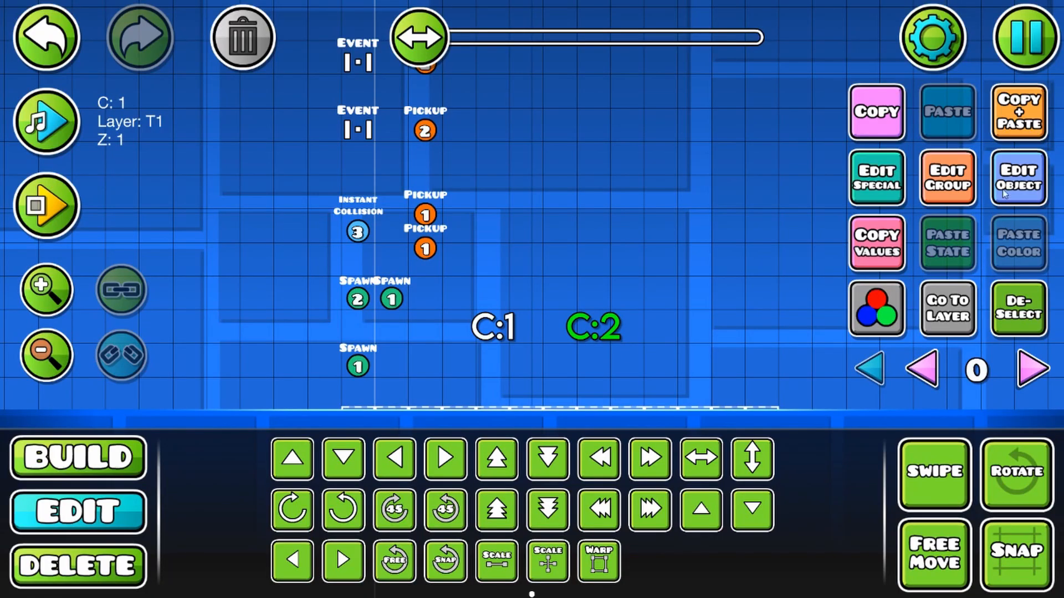
{"action": "left_click", "coordinate": [1008, 189]}
{"action": "left_click", "coordinate": [534, 505]}
{"action": "left_click", "coordinate": [1019, 312]}
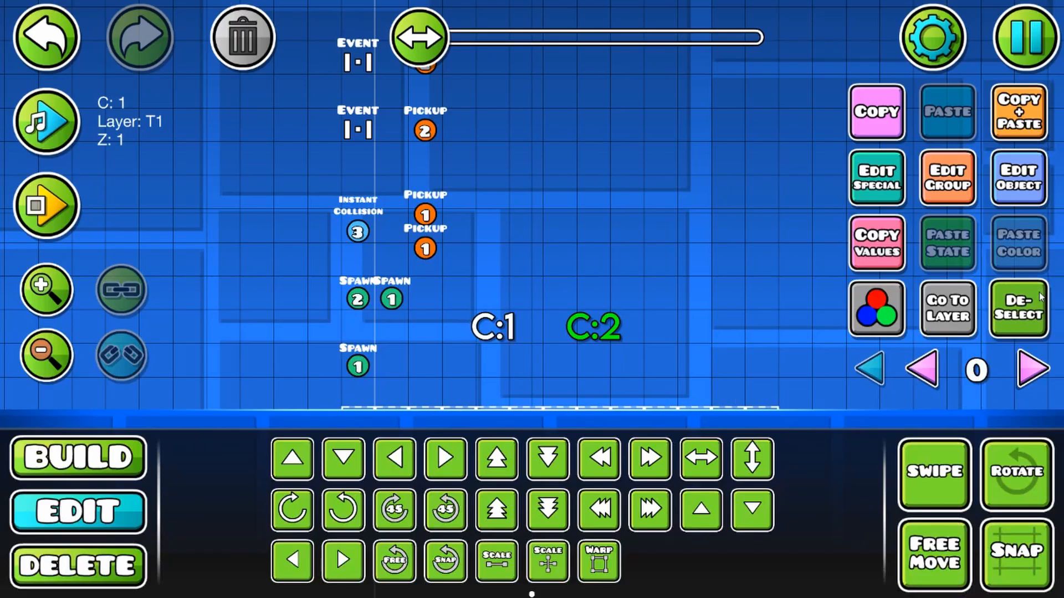
Step: Place an Instant Count trigger about three cells above the upper Event trigger
{"action": "left_click_drag", "start_coordinate": [648, 292], "coordinate": [771, 497]}
{"action": "left_click", "coordinate": [124, 463]}
{"action": "left_click_drag", "start_coordinate": [482, 319], "coordinate": [396, 336]}
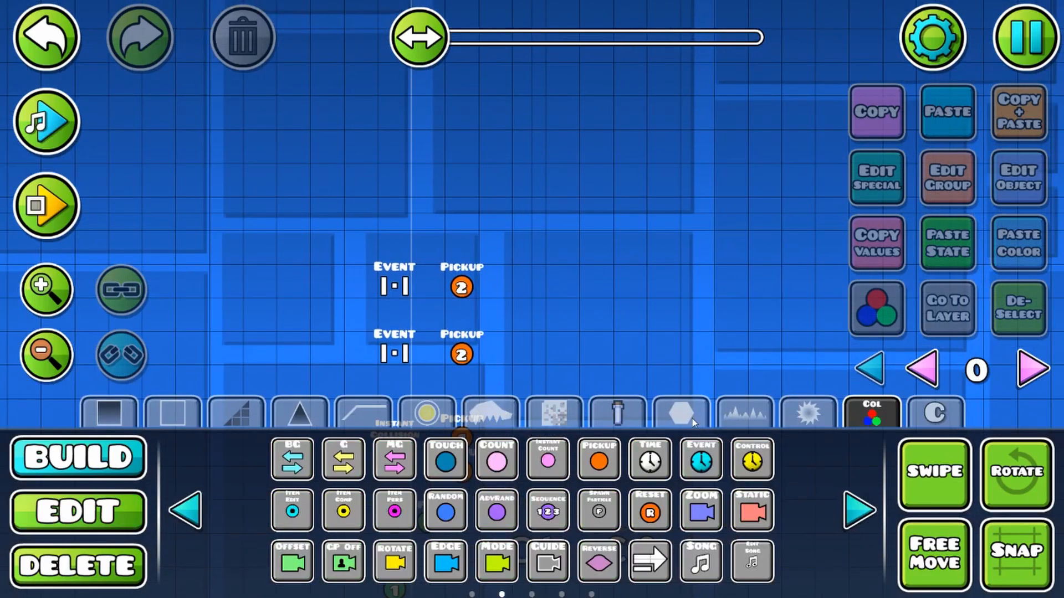
{"action": "left_click", "coordinate": [548, 464]}
{"action": "left_click", "coordinate": [392, 169]}
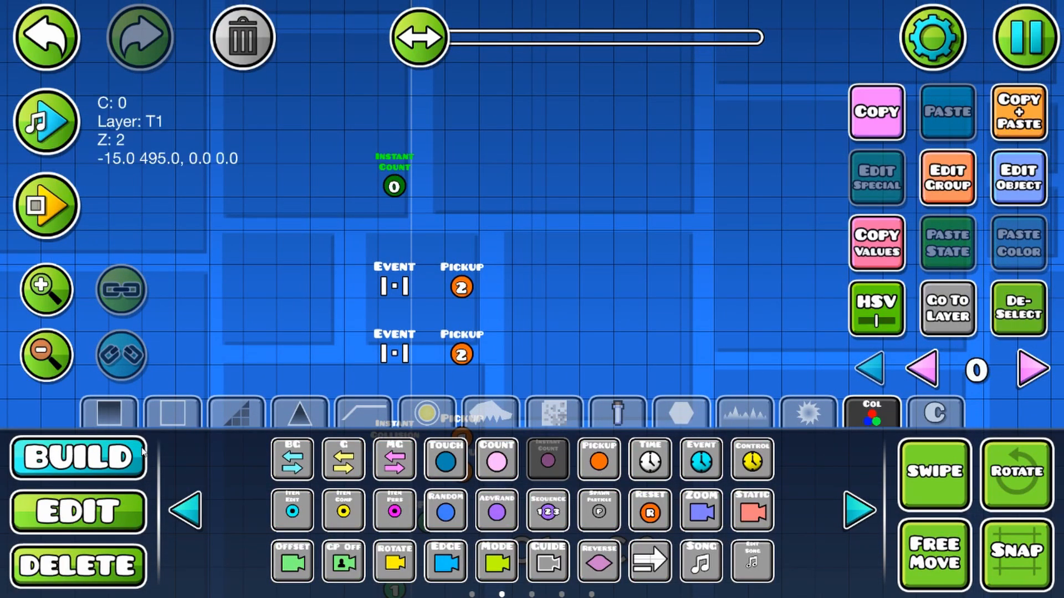
Step: Set the new Instant Count trigger's Item ID to 1 and Target Count to 1
{"action": "left_click", "coordinate": [78, 510]}
{"action": "left_click", "coordinate": [1019, 177]}
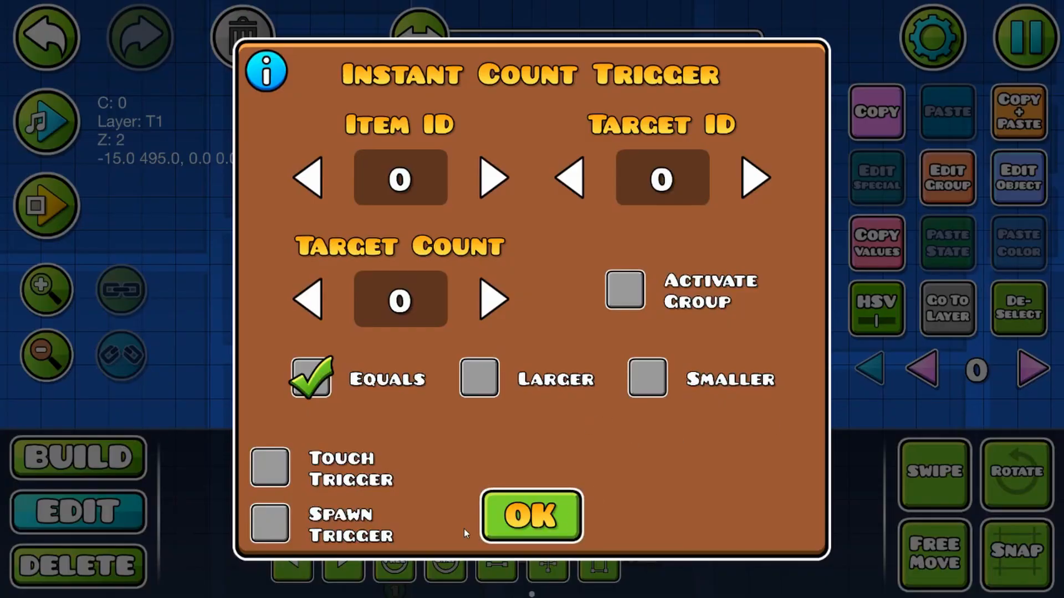
{"action": "left_click", "coordinate": [450, 293]}
{"action": "type", "text": "1"}
{"action": "left_click", "coordinate": [435, 174]}
{"action": "type", "text": "1"}
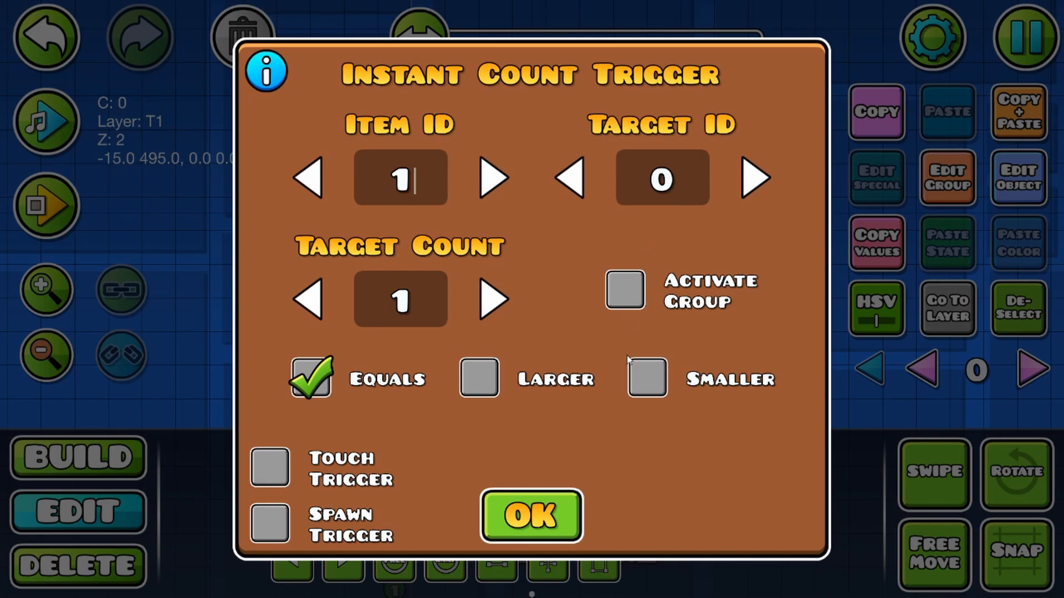
{"action": "left_click", "coordinate": [546, 514]}
Step: Set the Instant Count trigger's Target ID to the next free group, 7, and enable Activate Group, Spawn Trigger and Multi Trigger
{"action": "left_click", "coordinate": [947, 179]}
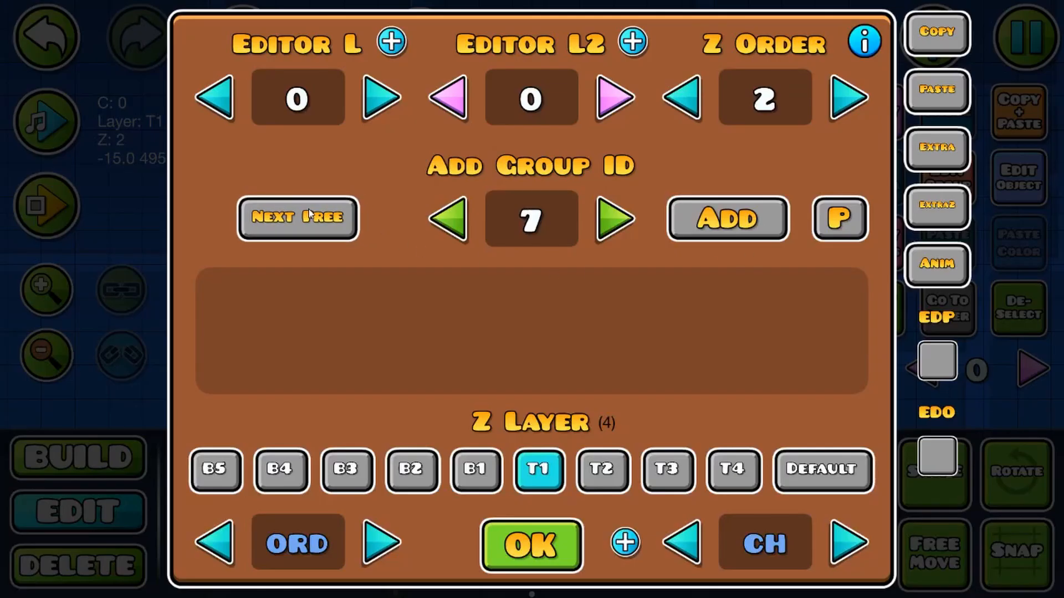
{"action": "left_click", "coordinate": [545, 538]}
{"action": "left_click", "coordinate": [1022, 184]}
{"action": "left_click", "coordinate": [669, 168]}
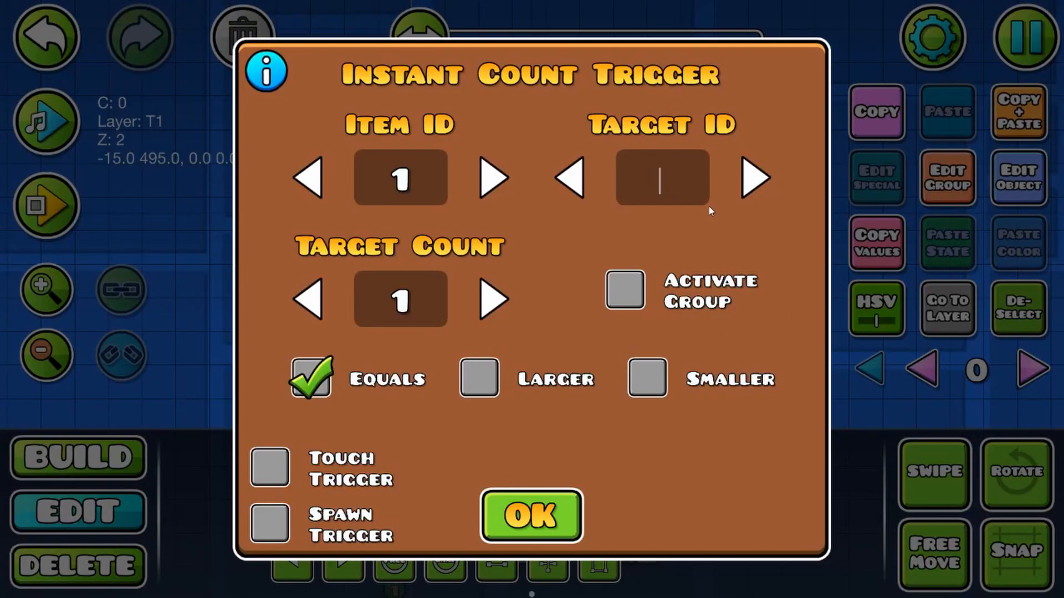
{"action": "type", "text": "7"}
{"action": "left_click", "coordinate": [621, 295]}
{"action": "left_click", "coordinate": [268, 525]}
{"action": "left_click", "coordinate": [696, 523]}
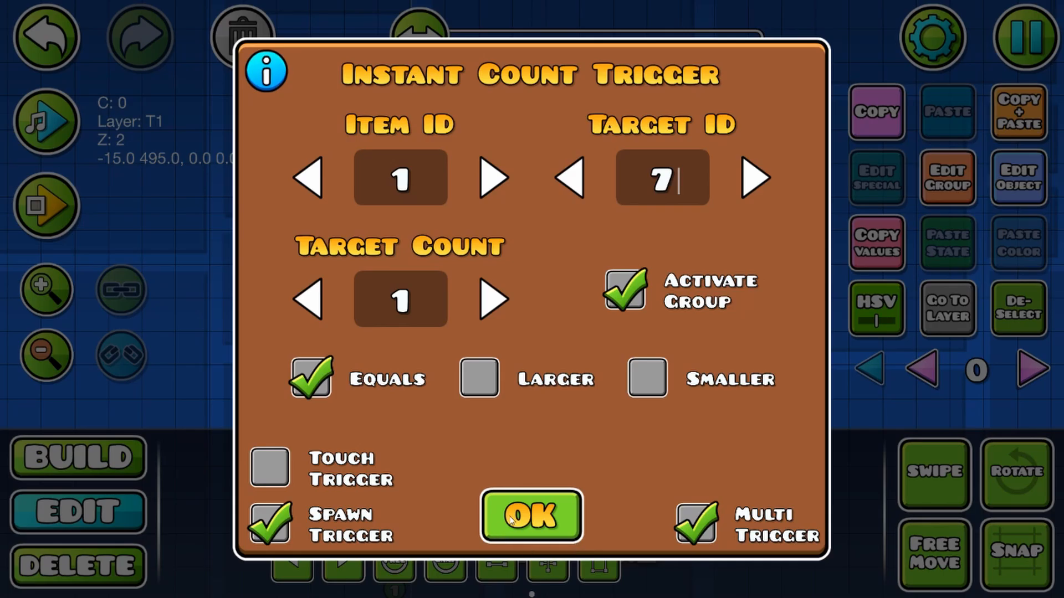
{"action": "left_click", "coordinate": [529, 513]}
Step: Assign the Instant Count trigger to groups 1 and 2
{"action": "left_click", "coordinate": [949, 179]}
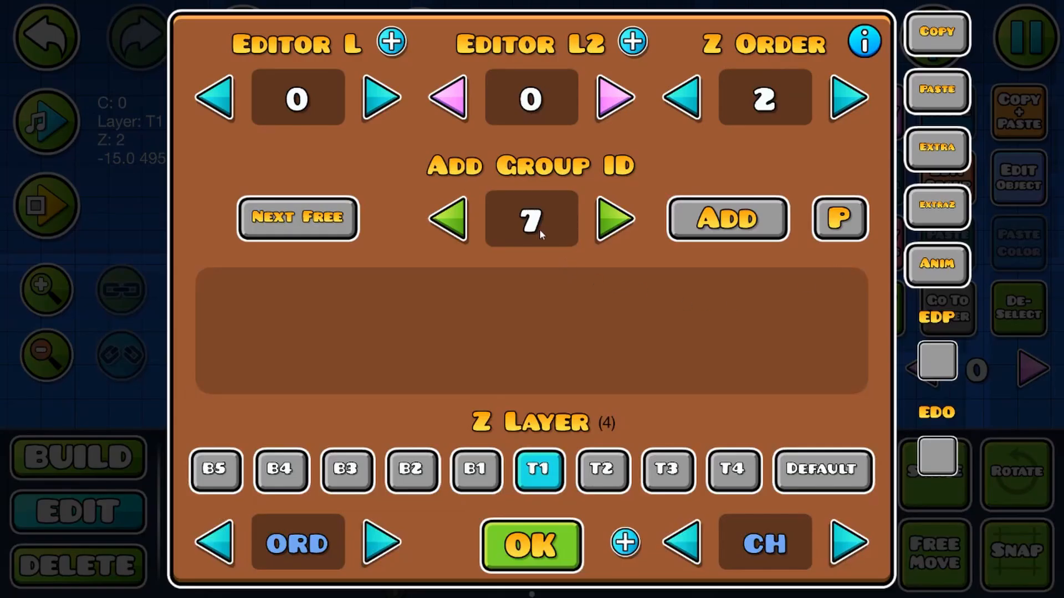
{"action": "left_click", "coordinate": [541, 228]}
{"action": "left_click", "coordinate": [768, 215]}
{"action": "left_click", "coordinate": [560, 535]}
{"action": "left_click_drag", "start_coordinate": [334, 422], "coordinate": [380, 236]}
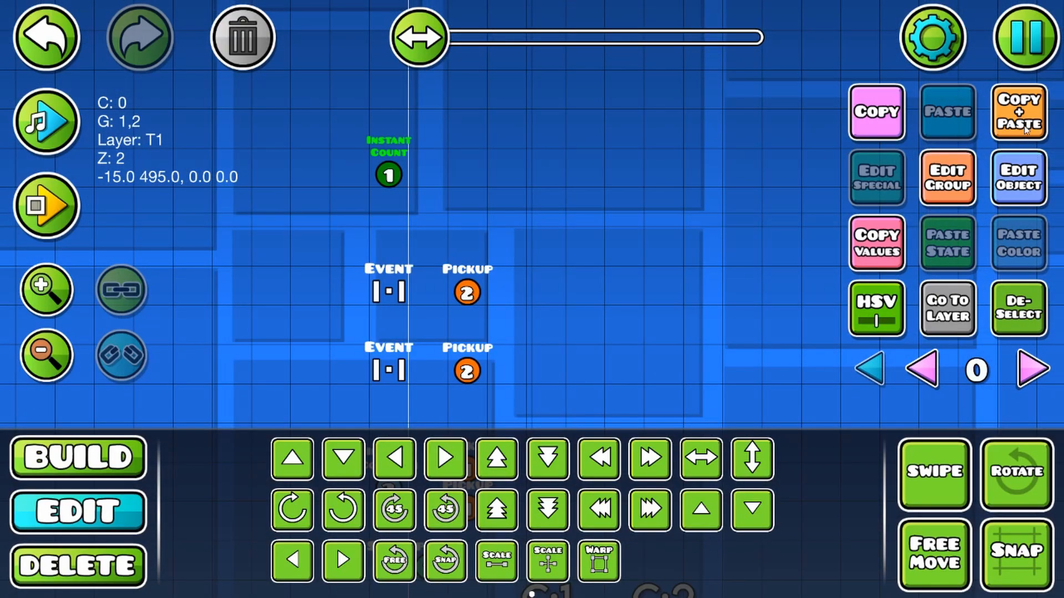
Step: Duplicate the Instant Count trigger one cell to the right with Item ID 2, Target ID 8, Target Count 0 and the Larger comparison
{"action": "left_click", "coordinate": [1026, 113]}
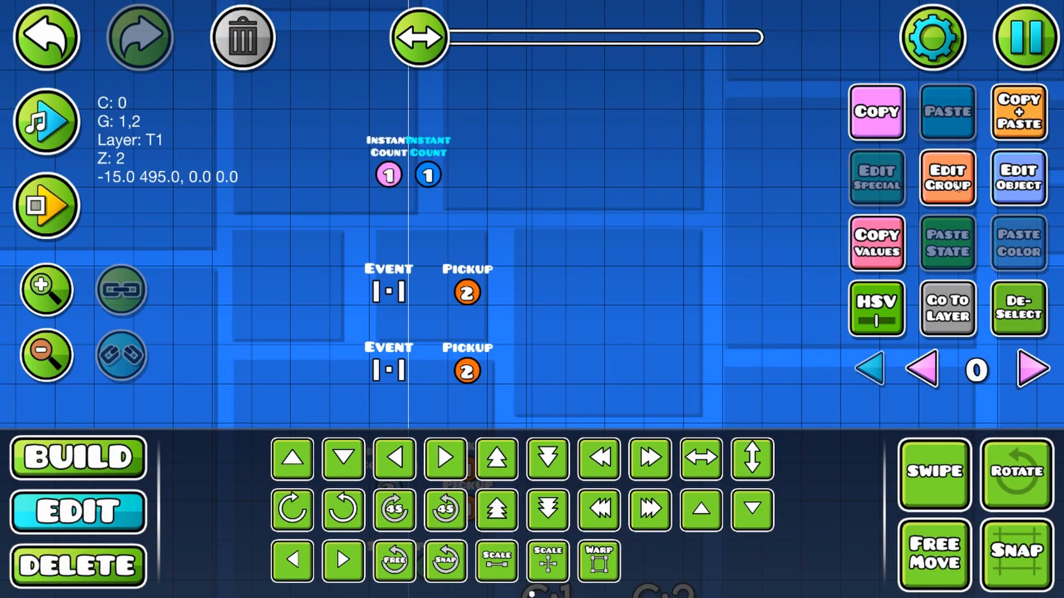
{"action": "scroll", "coordinate": [499, 261], "scroll_direction": "up", "scroll_amount": 2}
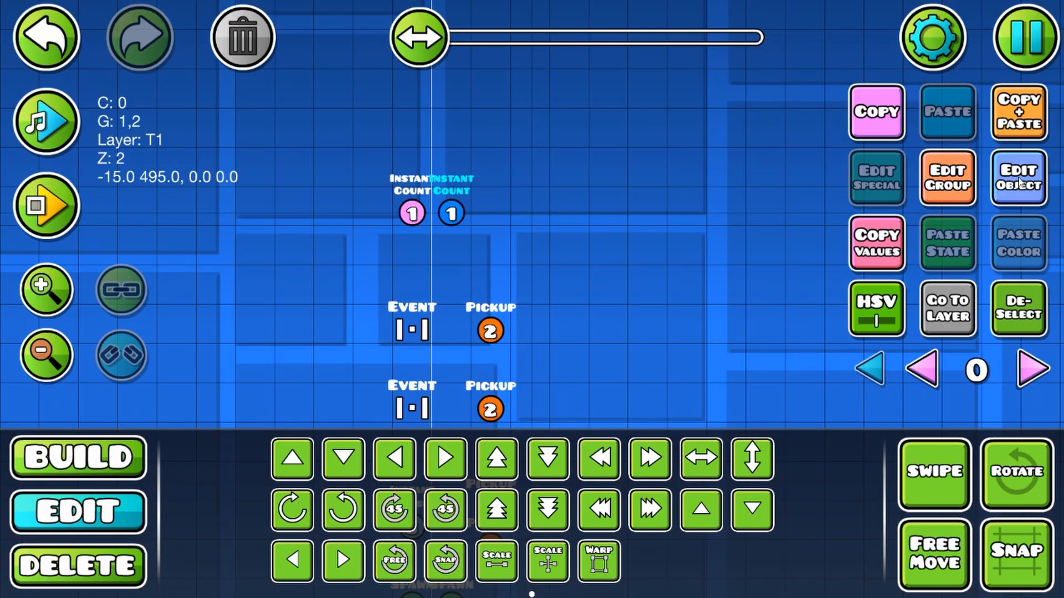
{"action": "left_click", "coordinate": [1018, 177]}
{"action": "left_click", "coordinate": [497, 166]}
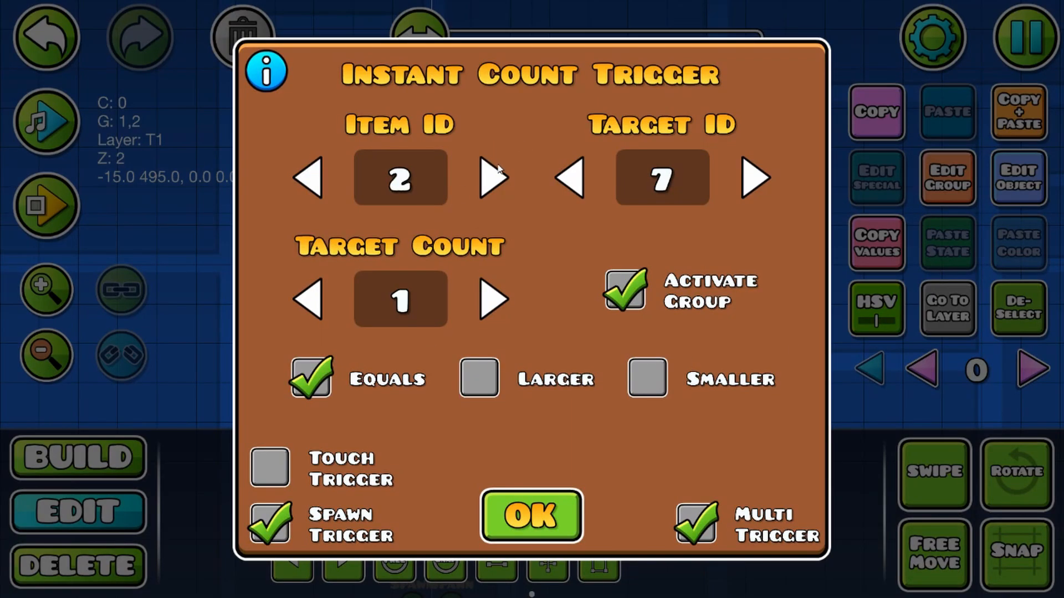
{"action": "left_click", "coordinate": [308, 299]}
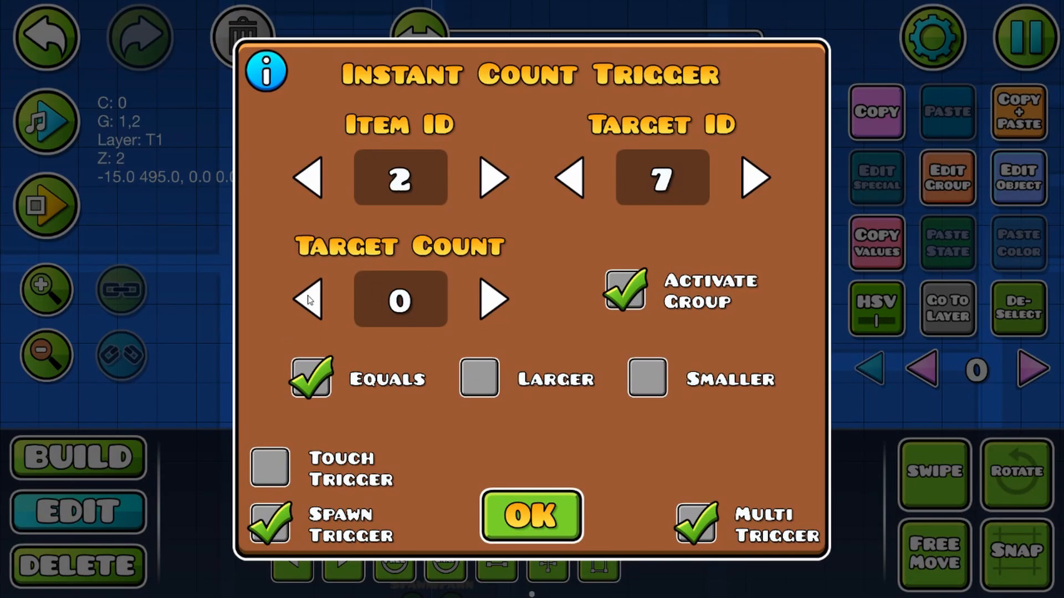
{"action": "left_click", "coordinate": [482, 373]}
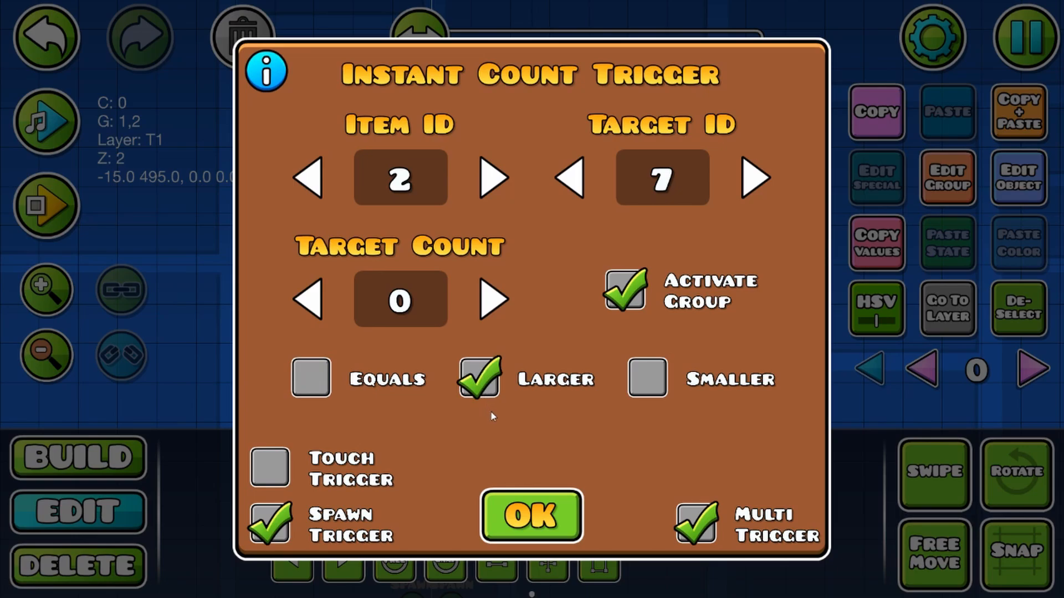
{"action": "left_click", "coordinate": [755, 180]}
{"action": "left_click", "coordinate": [507, 527]}
Step: Remove groups 1 and 2 from the duplicated Instant Count trigger and assign it to group 7
{"action": "left_click", "coordinate": [947, 186]}
{"action": "left_click", "coordinate": [417, 310]}
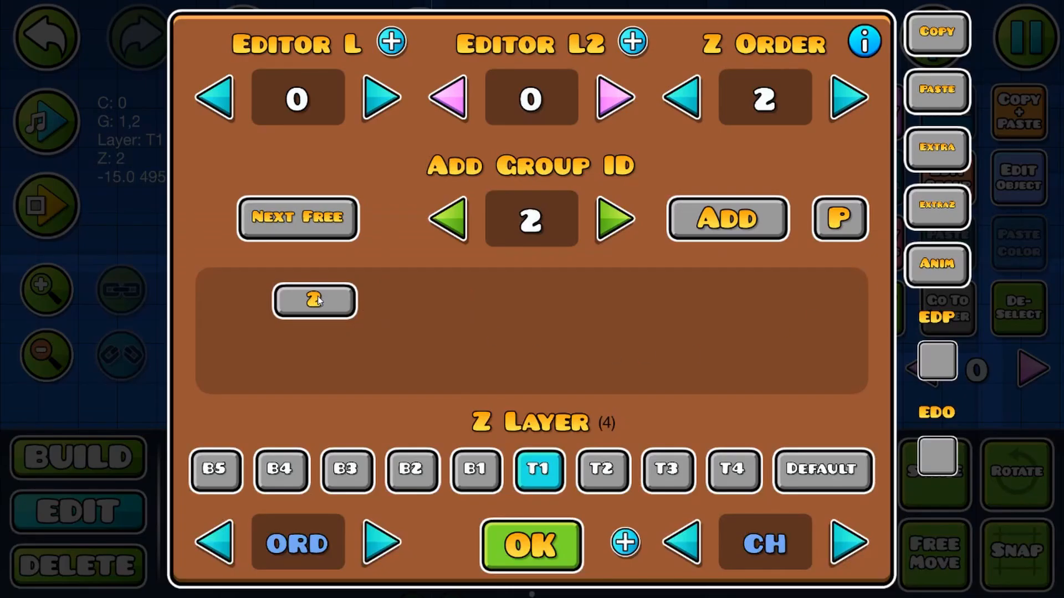
{"action": "left_click", "coordinate": [314, 300]}
{"action": "left_click", "coordinate": [344, 218]}
{"action": "left_click", "coordinate": [453, 231]}
{"action": "left_click", "coordinate": [453, 232]}
{"action": "left_click", "coordinate": [715, 235]}
{"action": "left_click", "coordinate": [533, 548]}
Step: Review the item, target and comparison settings of both Instant Count triggers
{"action": "left_click", "coordinate": [407, 206]}
{"action": "left_click", "coordinate": [1025, 186]}
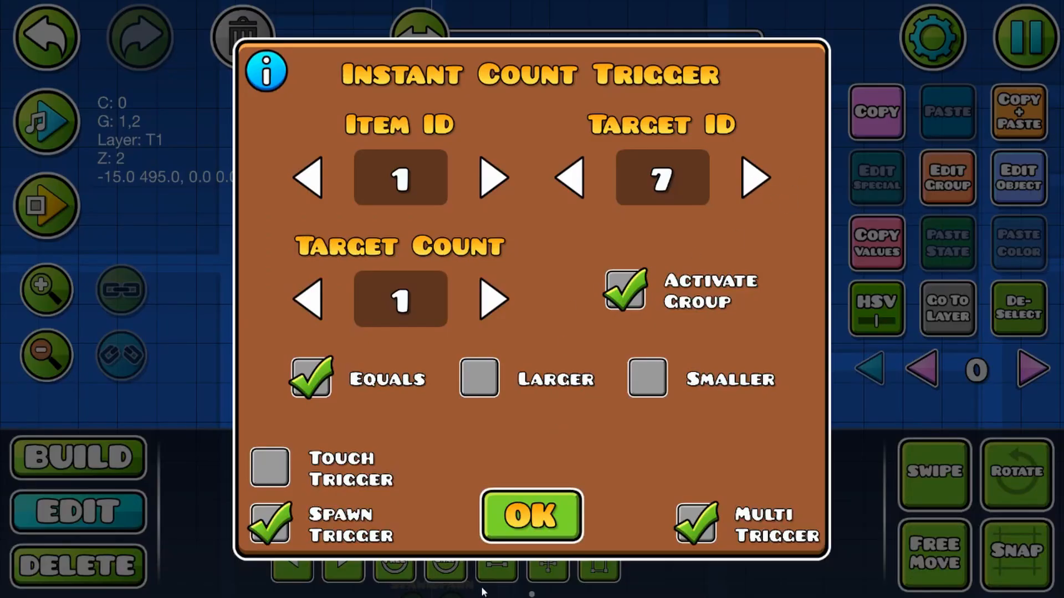
{"action": "left_click", "coordinate": [494, 524]}
{"action": "left_click", "coordinate": [453, 226]}
{"action": "left_click", "coordinate": [420, 210]}
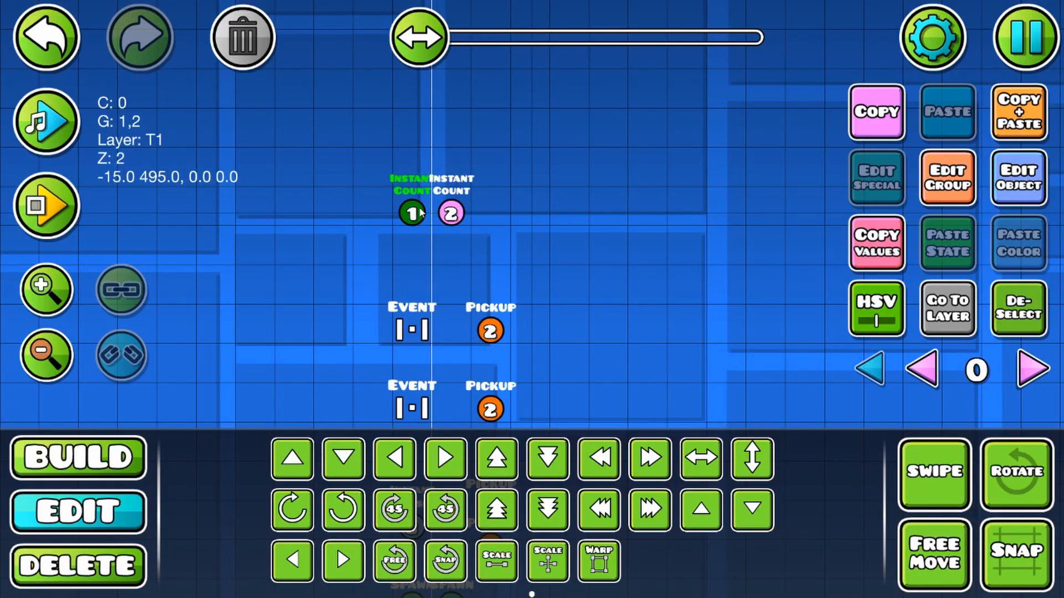
{"action": "left_click", "coordinate": [1009, 202]}
{"action": "left_click", "coordinate": [533, 515]}
{"action": "left_click", "coordinate": [457, 213]}
{"action": "left_click", "coordinate": [1030, 186]}
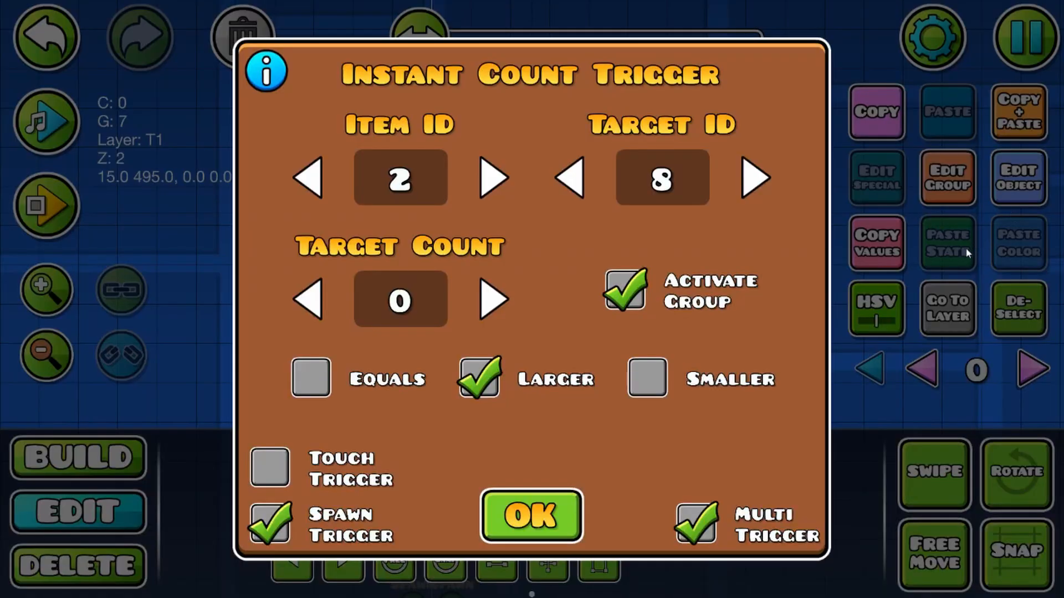
{"action": "left_click", "coordinate": [551, 502]}
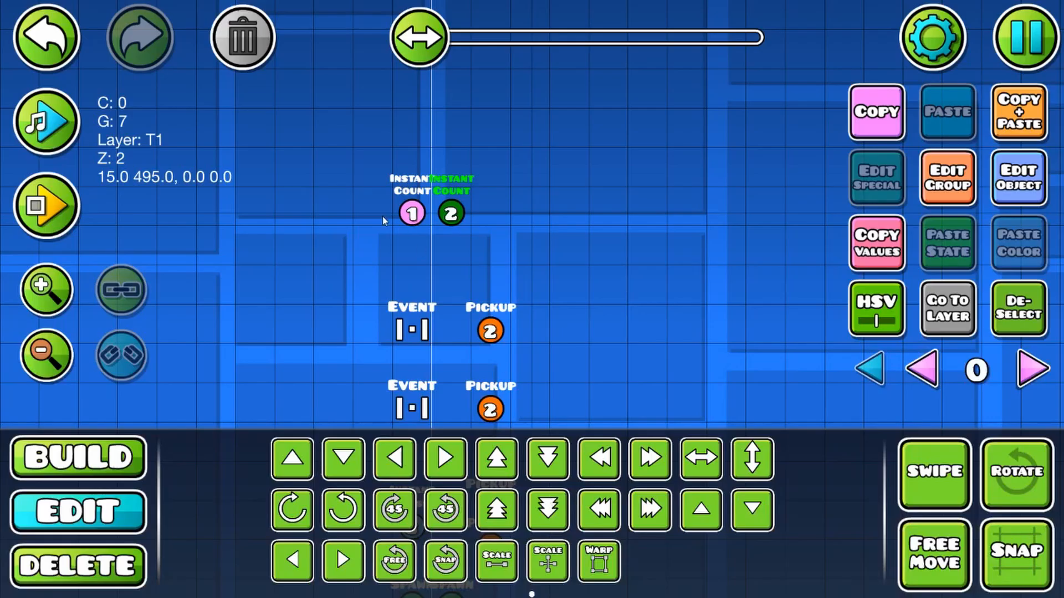
{"action": "left_click", "coordinate": [422, 216]}
{"action": "left_click", "coordinate": [451, 213]}
Step: Place a Pickup trigger two cells to the right of the second Instant Count trigger
{"action": "scroll", "coordinate": [703, 383], "scroll_direction": "down", "scroll_amount": 2}
{"action": "left_click_drag", "start_coordinate": [693, 388], "coordinate": [521, 214]}
{"action": "left_click_drag", "start_coordinate": [565, 339], "coordinate": [641, 352]}
{"action": "left_click", "coordinate": [122, 568]}
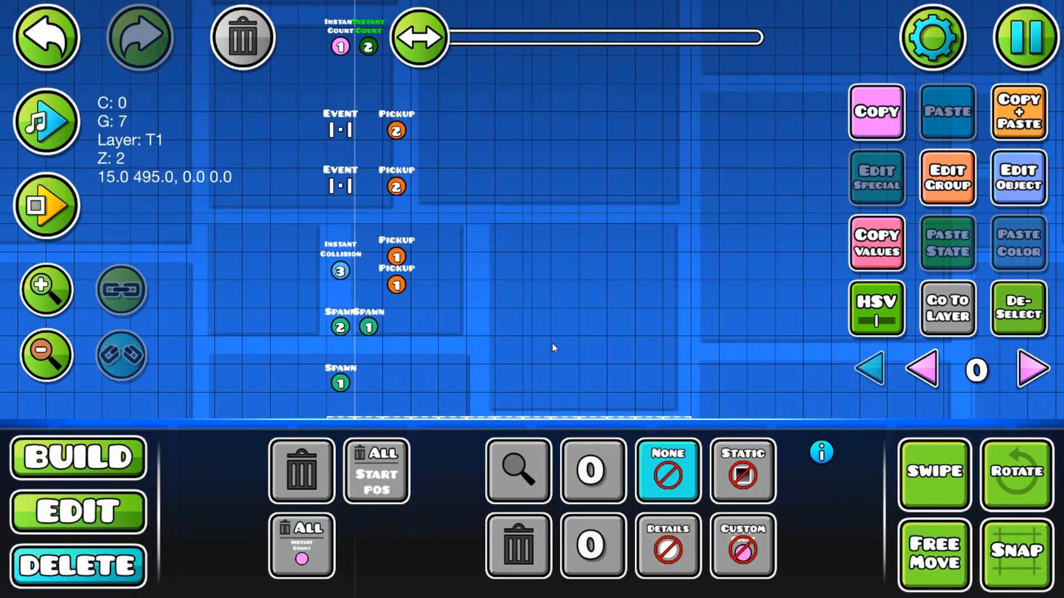
{"action": "left_click", "coordinate": [111, 464]}
{"action": "left_click", "coordinate": [596, 461]}
{"action": "left_click", "coordinate": [459, 136]}
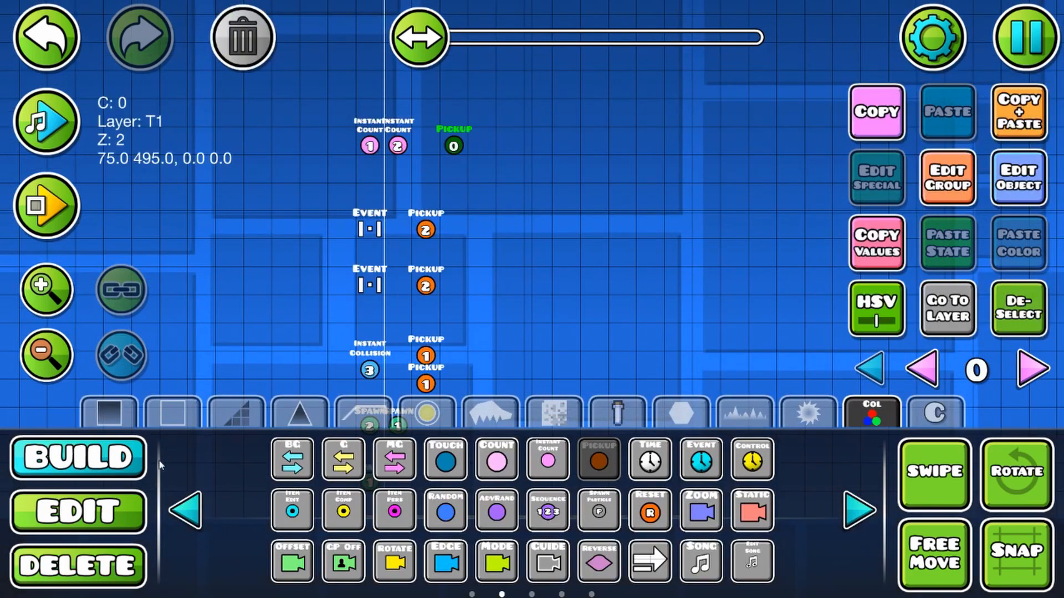
{"action": "left_click", "coordinate": [75, 523]}
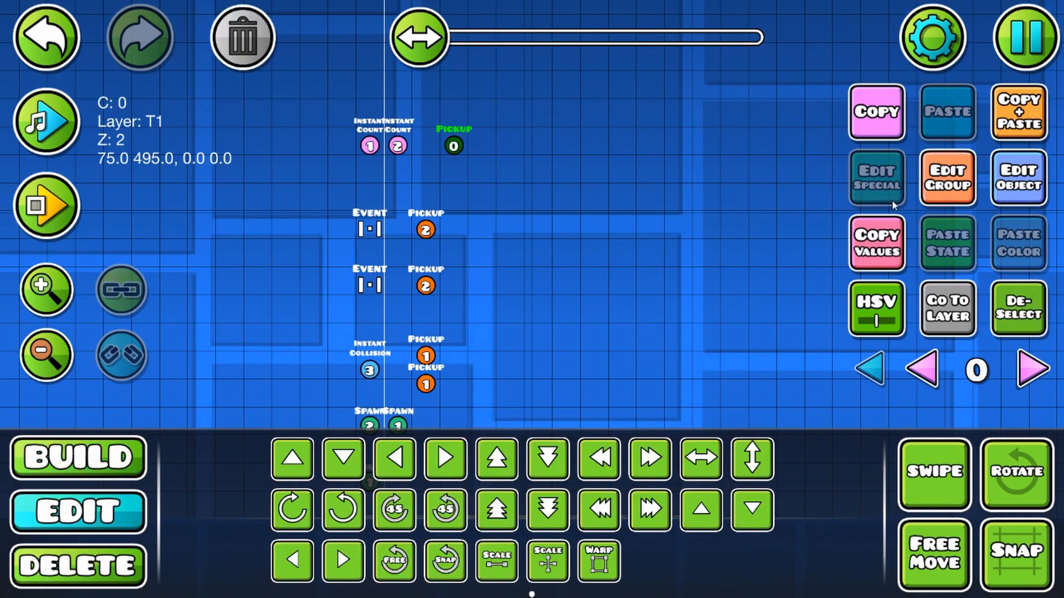
Step: Assign the new Pickup trigger to group 8
{"action": "left_click", "coordinate": [1018, 177]}
{"action": "left_click", "coordinate": [532, 487]}
{"action": "left_click", "coordinate": [947, 177]}
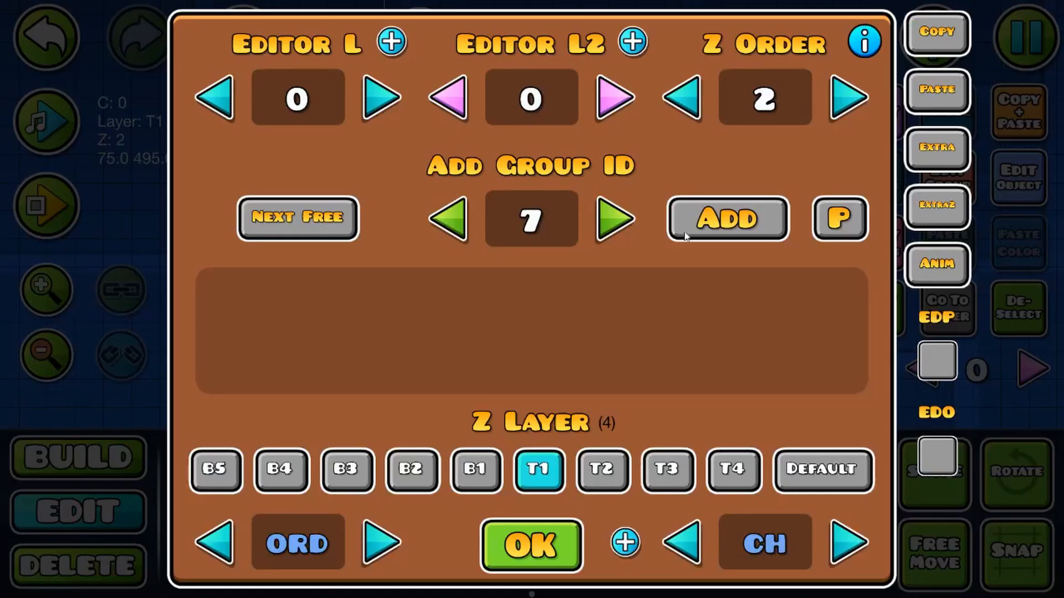
{"action": "left_click", "coordinate": [615, 219]}
{"action": "left_click", "coordinate": [726, 219]}
{"action": "left_click", "coordinate": [531, 544]}
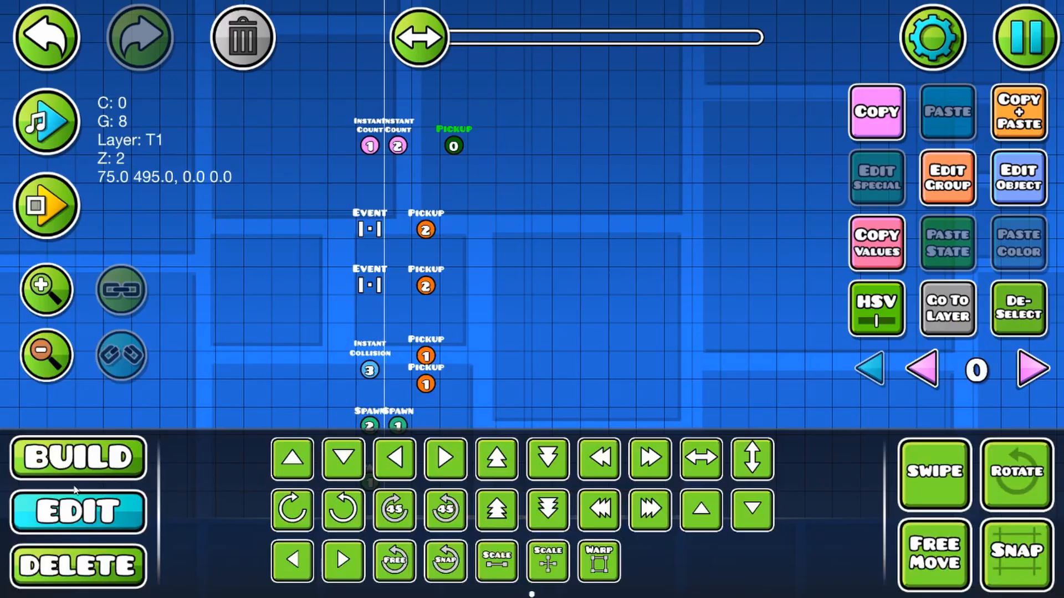
Step: Set the Pickup trigger's ItemID to 3 and Count to 1, and enable Override, Spawn Trigger and Multi Trigger
{"action": "left_click", "coordinate": [1036, 189]}
{"action": "left_click", "coordinate": [448, 205]}
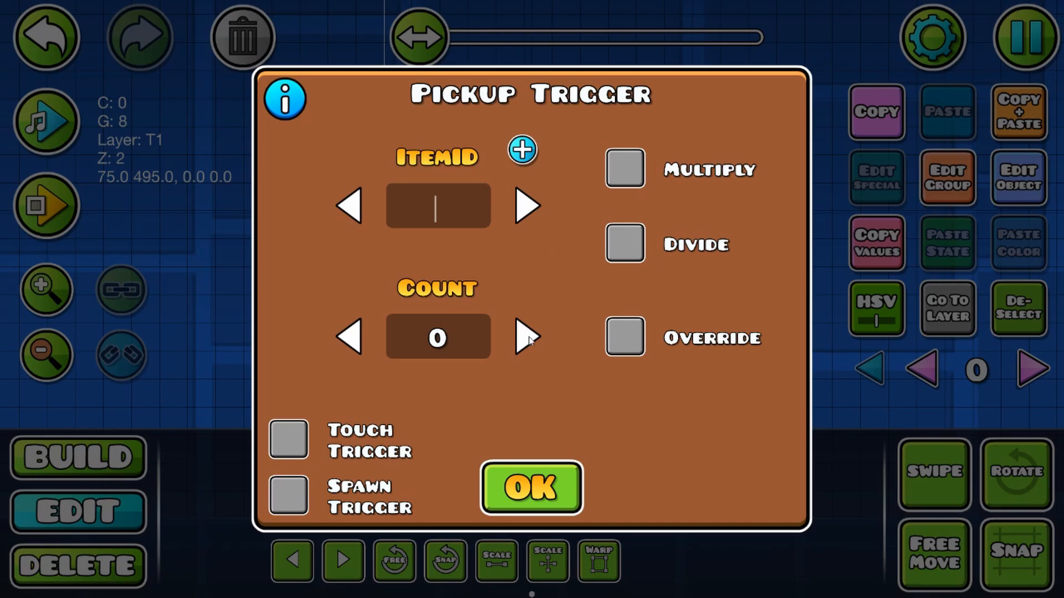
{"action": "type", "text": "3"}
{"action": "left_click", "coordinate": [476, 346]}
{"action": "type", "text": "2"}
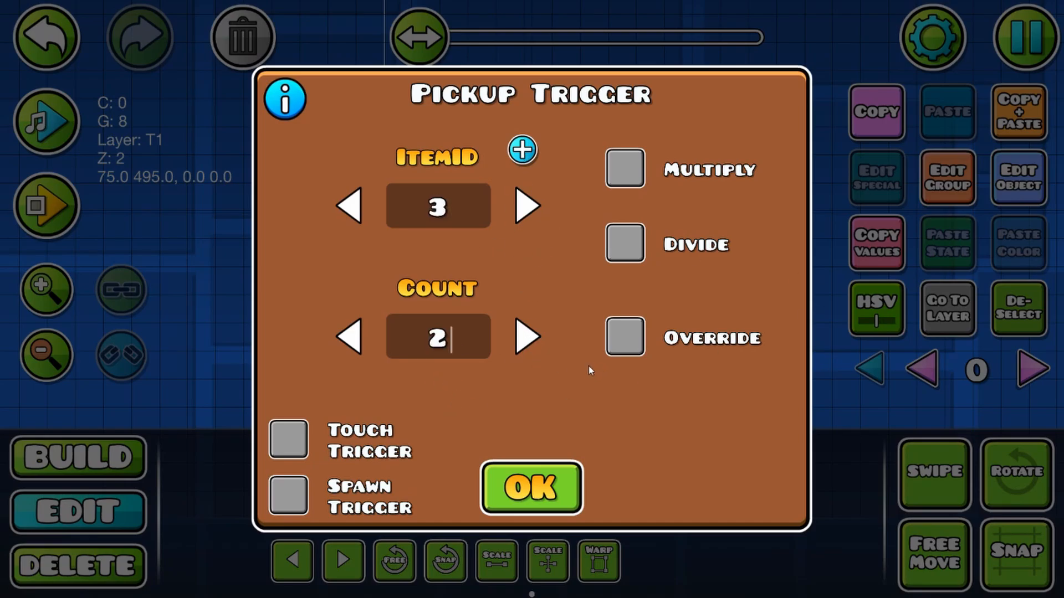
{"action": "left_click", "coordinate": [344, 324]}
{"action": "left_click", "coordinate": [627, 347]}
{"action": "left_click", "coordinate": [289, 495]}
{"action": "left_click", "coordinate": [673, 499]}
{"action": "left_click", "coordinate": [567, 507]}
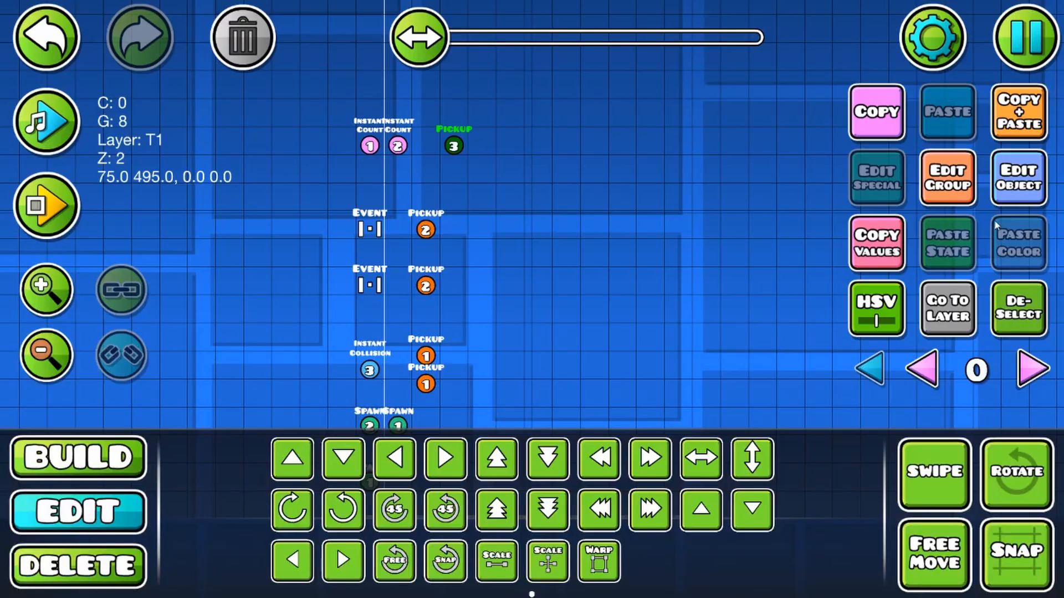
Step: Move the row with both Instant Count triggers and the new Pickup trigger up one cell
{"action": "left_click", "coordinate": [950, 180]}
{"action": "left_click", "coordinate": [546, 538]}
{"action": "left_click", "coordinate": [1017, 313]}
{"action": "left_click_drag", "start_coordinate": [372, 249], "coordinate": [452, 332]}
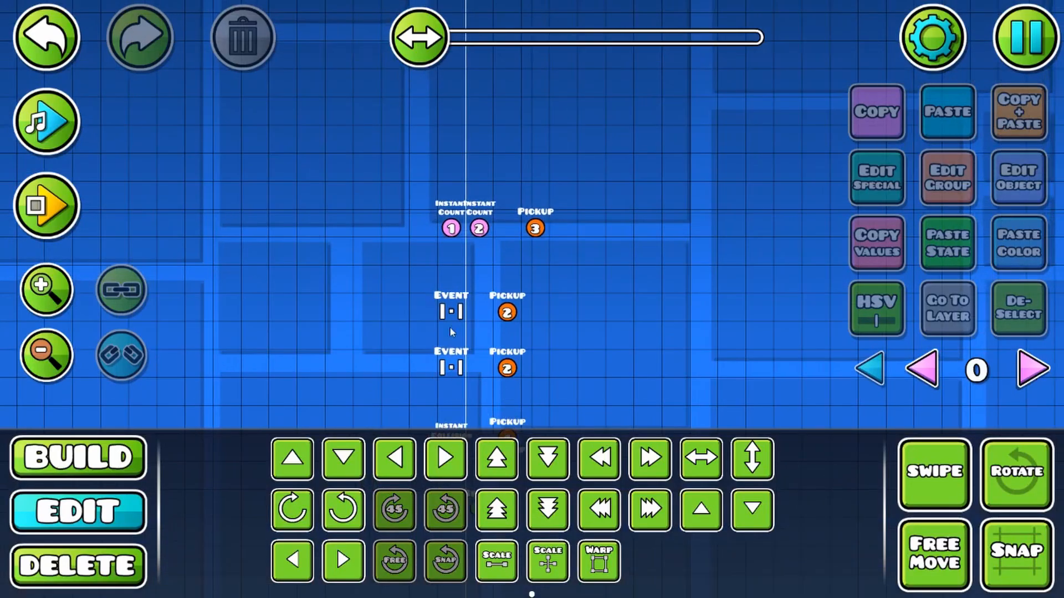
{"action": "left_click_drag", "start_coordinate": [439, 222], "coordinate": [626, 237]}
{"action": "key", "text": "w"}
{"action": "left_click", "coordinate": [1035, 321]}
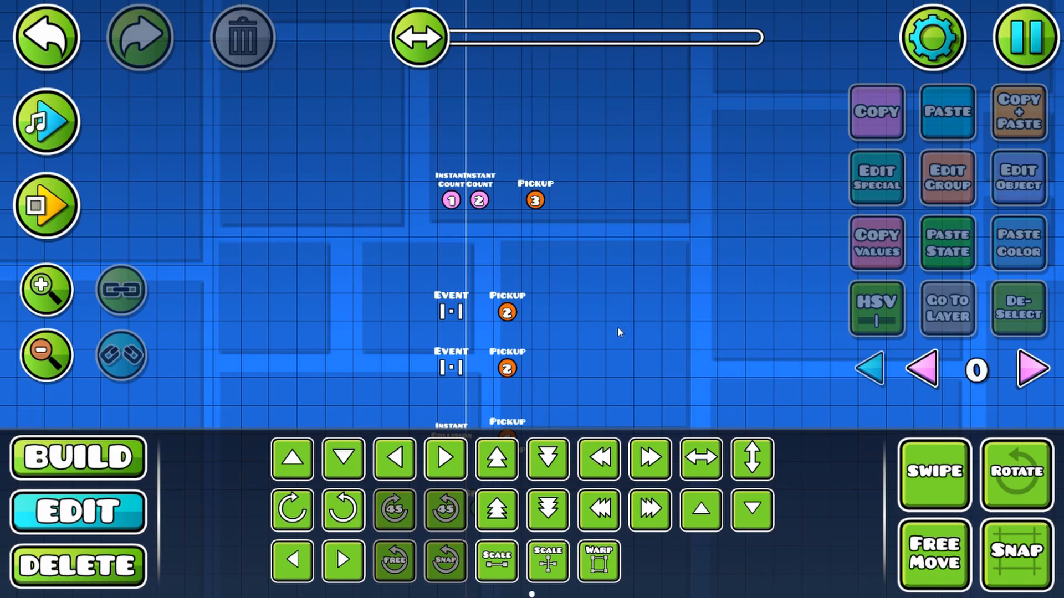
Step: Duplicate the item 1 Instant Count trigger two cells below, with Target Count 0 and Target ID 9
{"action": "left_click", "coordinate": [461, 197]}
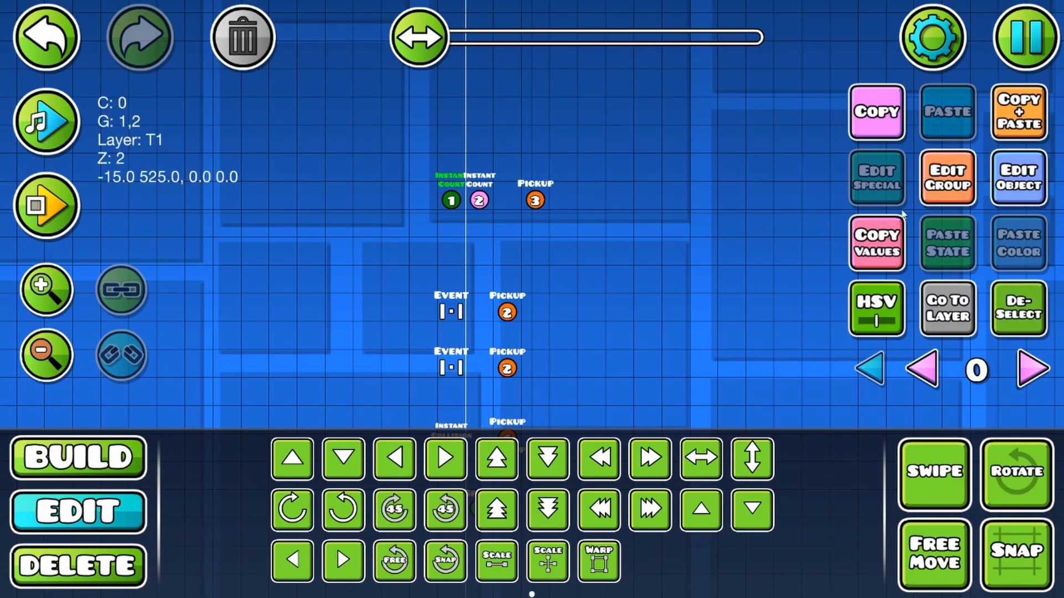
{"action": "left_click", "coordinate": [1029, 116]}
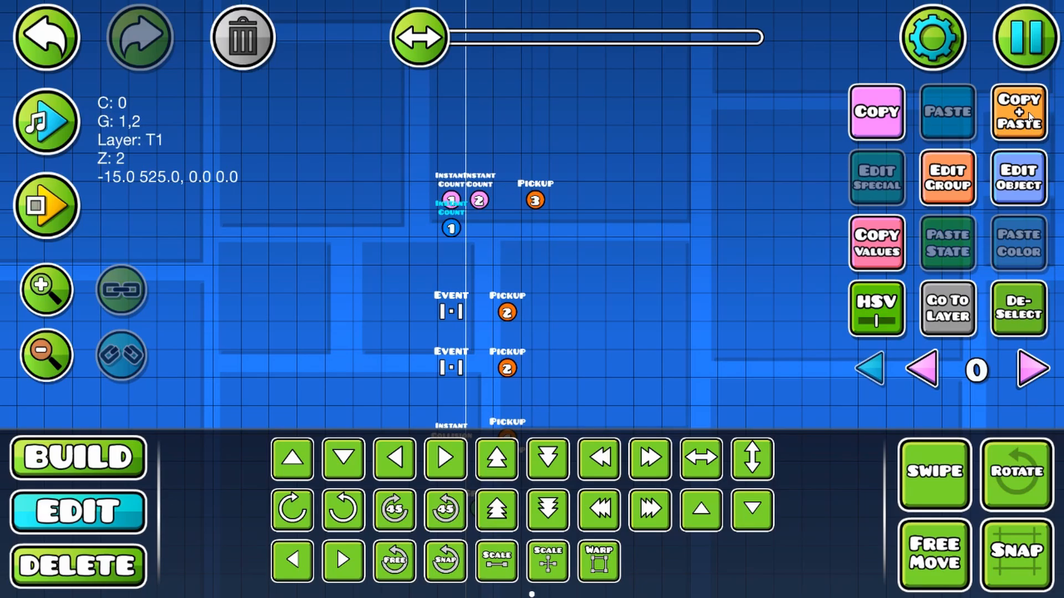
{"action": "left_click", "coordinate": [1017, 191]}
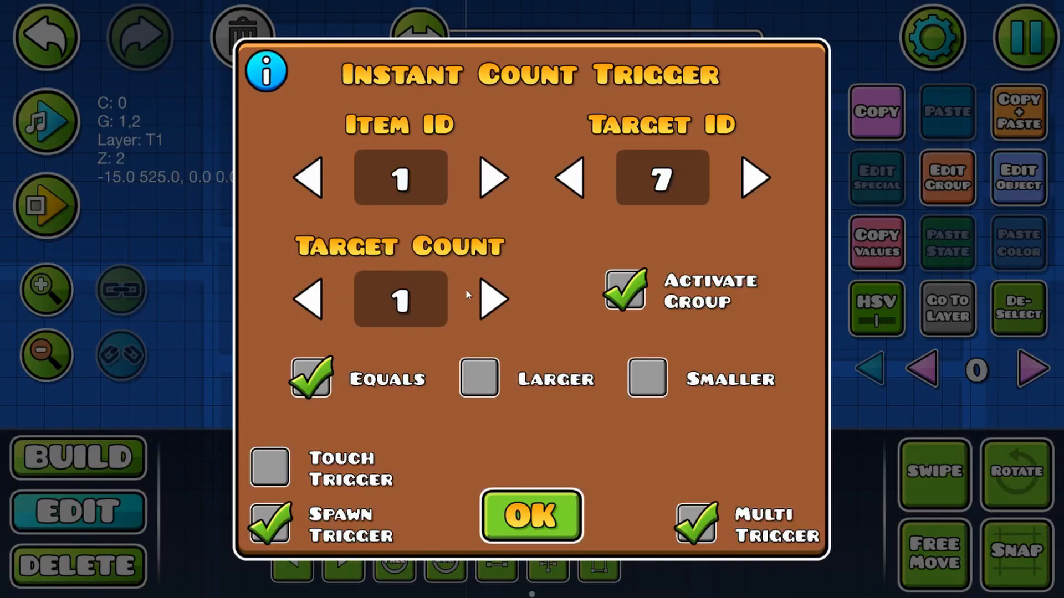
{"action": "left_click", "coordinate": [323, 301]}
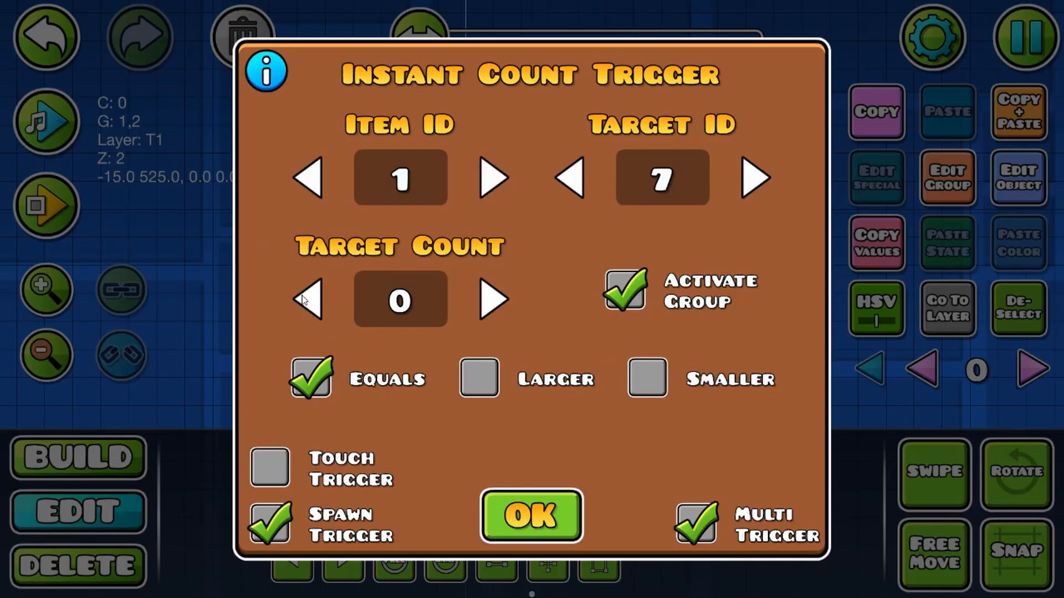
{"action": "double_click", "coordinate": [754, 177]}
{"action": "left_click", "coordinate": [562, 501]}
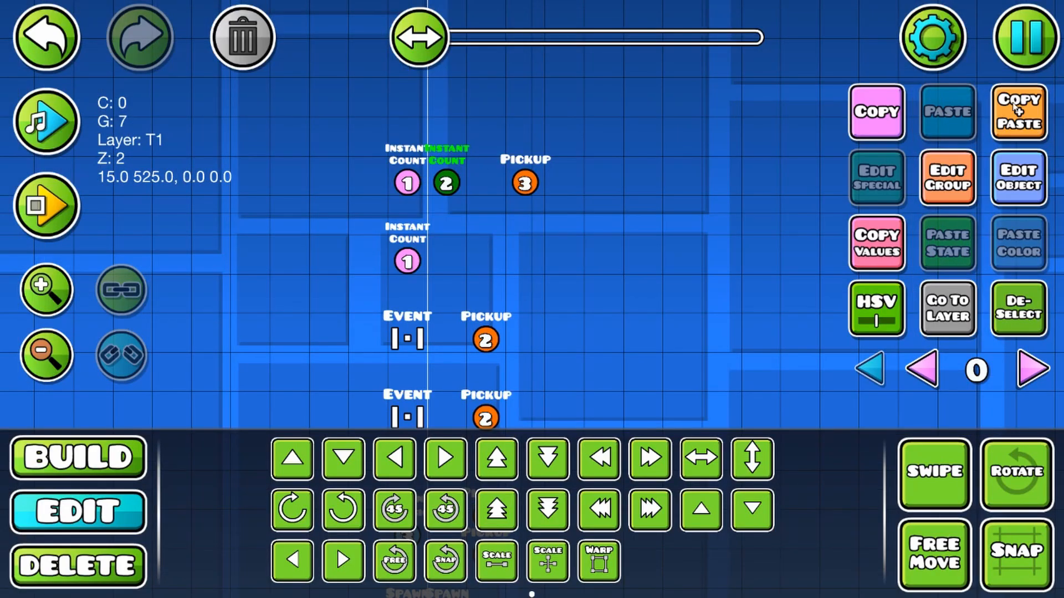
Step: Duplicate the item 2 Instant Count trigger and place the copy two cells below the original
{"action": "left_click", "coordinate": [1013, 105]}
{"action": "key", "text": "s"}
{"action": "key", "text": "s"}
{"action": "key", "text": "s"}
{"action": "key", "text": "w"}
Step: Set the copied item 2 Instant Count trigger to the Equals comparison with Target ID 9
{"action": "left_click", "coordinate": [1009, 170]}
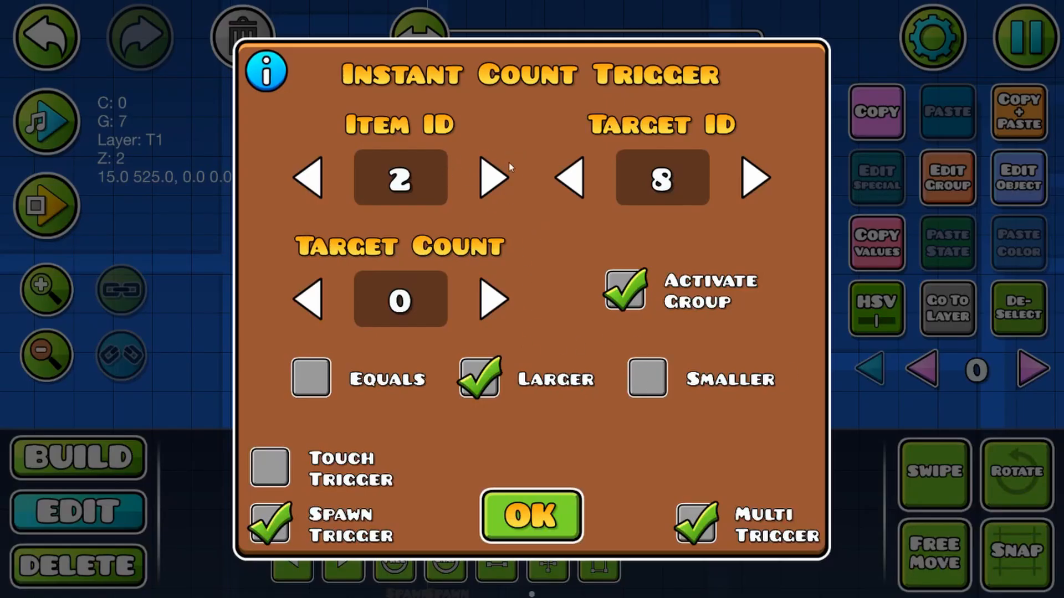
{"action": "left_click", "coordinate": [321, 371]}
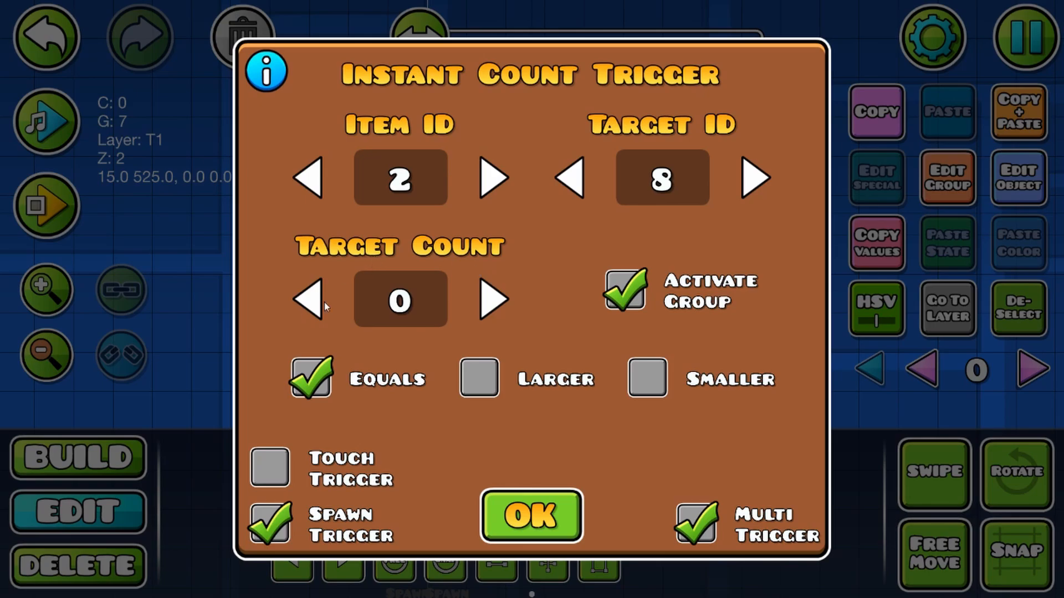
{"action": "left_click", "coordinate": [763, 178]}
{"action": "left_click", "coordinate": [550, 513]}
{"action": "left_click", "coordinate": [1021, 198]}
{"action": "left_click", "coordinate": [540, 513]}
Step: Replace group 7 with group 1 on the two copied Instant Count triggers
{"action": "left_click", "coordinate": [408, 261]}
{"action": "left_click", "coordinate": [947, 177]}
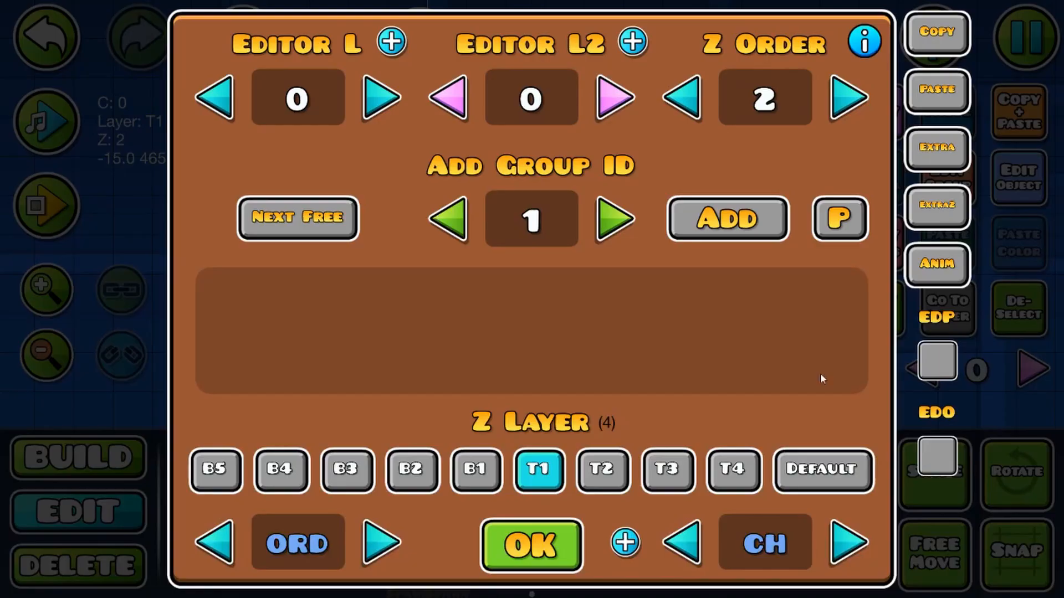
{"action": "left_click", "coordinate": [515, 542]}
{"action": "left_click", "coordinate": [445, 259], "text": "shift"}
{"action": "left_click", "coordinate": [947, 185]}
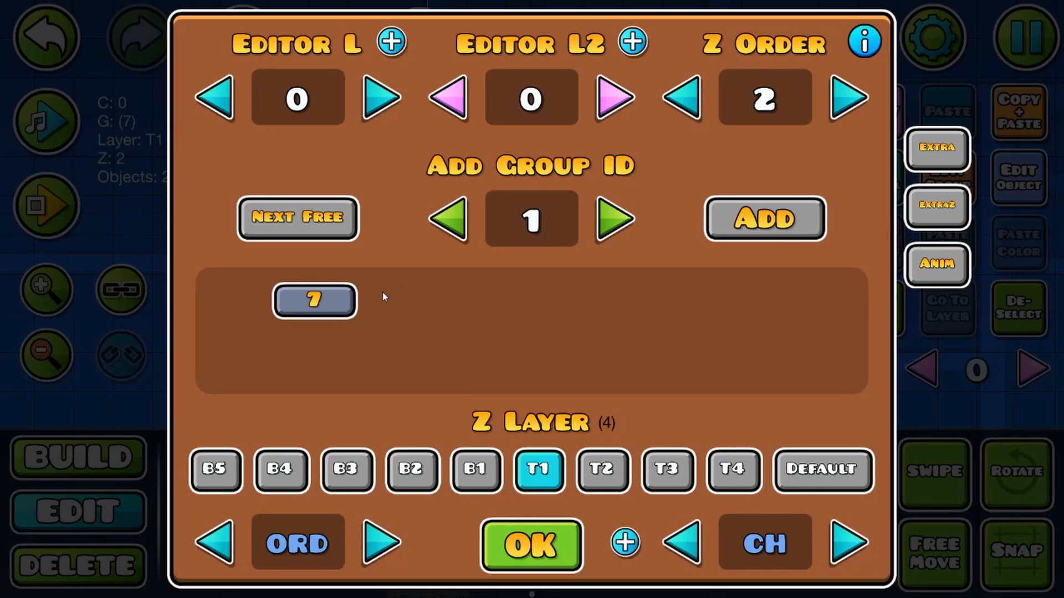
{"action": "left_click", "coordinate": [311, 300]}
{"action": "left_click", "coordinate": [741, 222]}
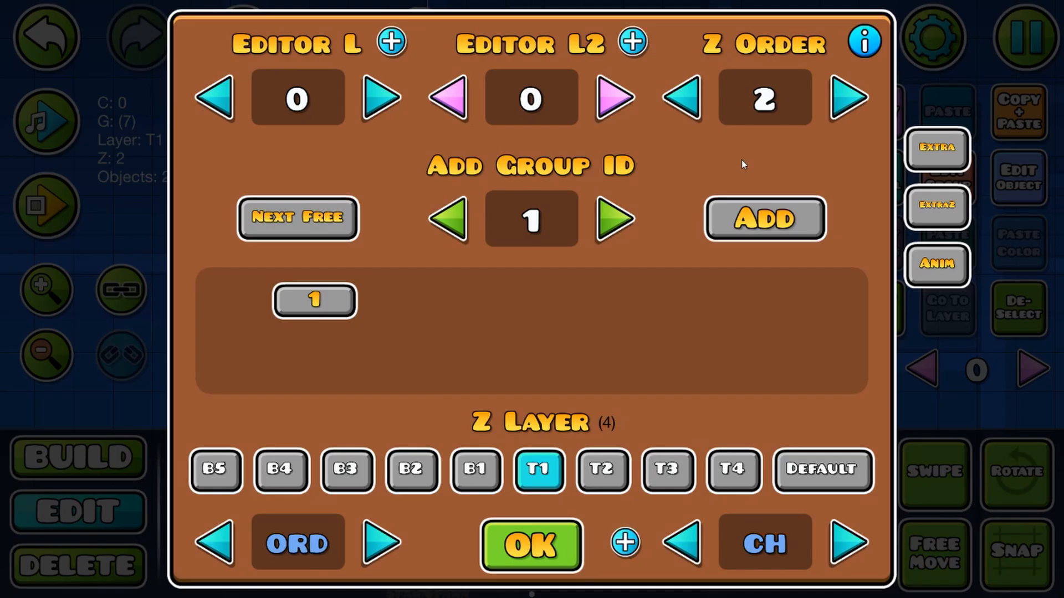
{"action": "left_click", "coordinate": [560, 554]}
{"action": "left_click", "coordinate": [1001, 335]}
{"action": "left_click_drag", "start_coordinate": [772, 333], "coordinate": [673, 290]}
Step: Place a Pickup trigger in the lower Instant Count row, below the item 3 Pickup, and add it to group 9
{"action": "left_click", "coordinate": [75, 459]}
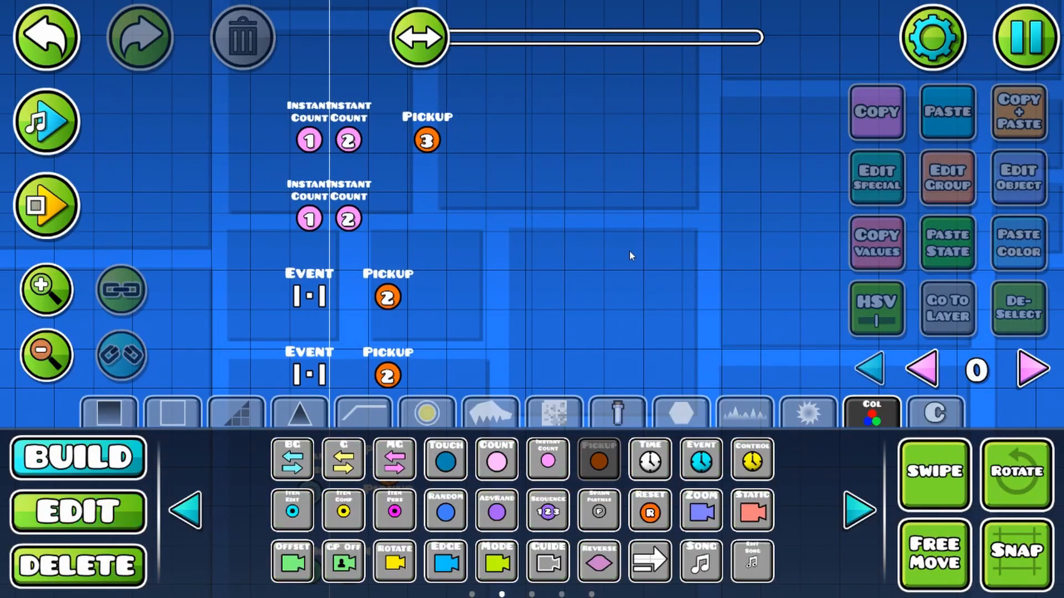
{"action": "left_click_drag", "start_coordinate": [630, 251], "coordinate": [659, 305]}
{"action": "left_click", "coordinate": [459, 291]}
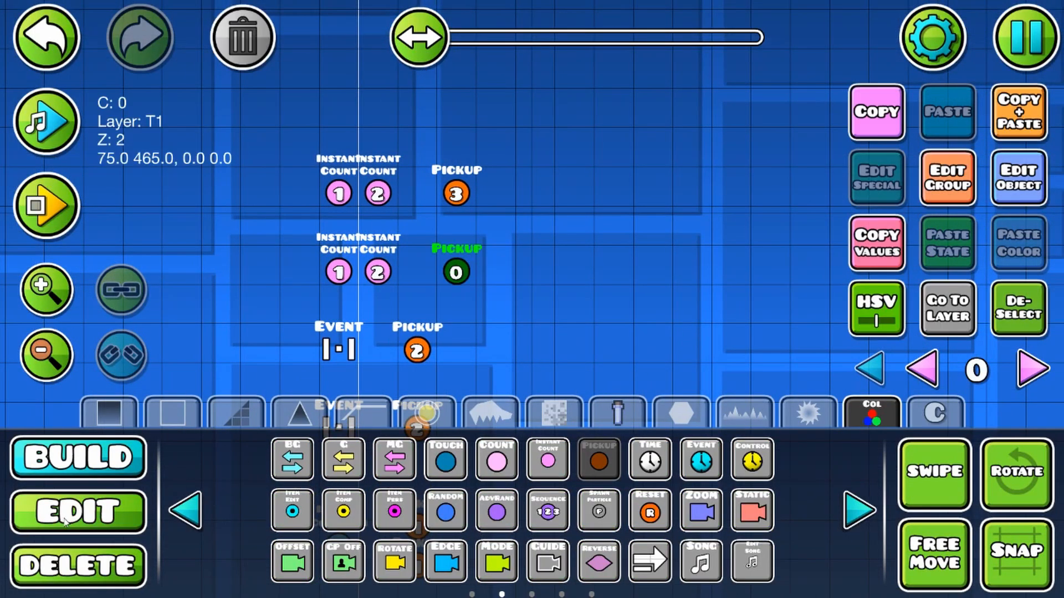
{"action": "left_click", "coordinate": [66, 519]}
{"action": "left_click", "coordinate": [971, 188]}
{"action": "left_click", "coordinate": [297, 217]}
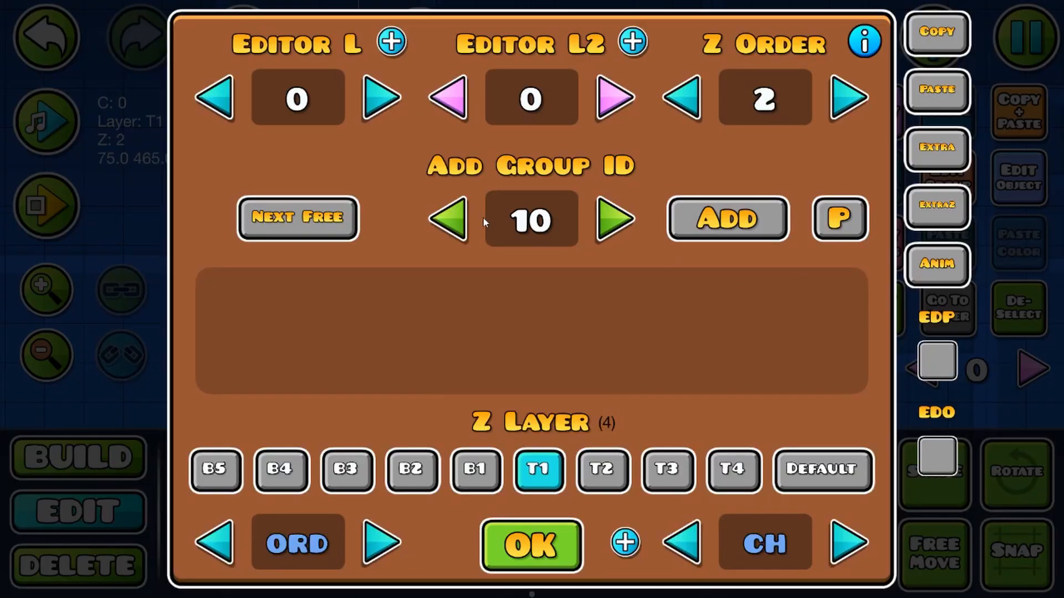
{"action": "left_click", "coordinate": [448, 219]}
{"action": "left_click", "coordinate": [727, 219]}
{"action": "left_click", "coordinate": [531, 544]}
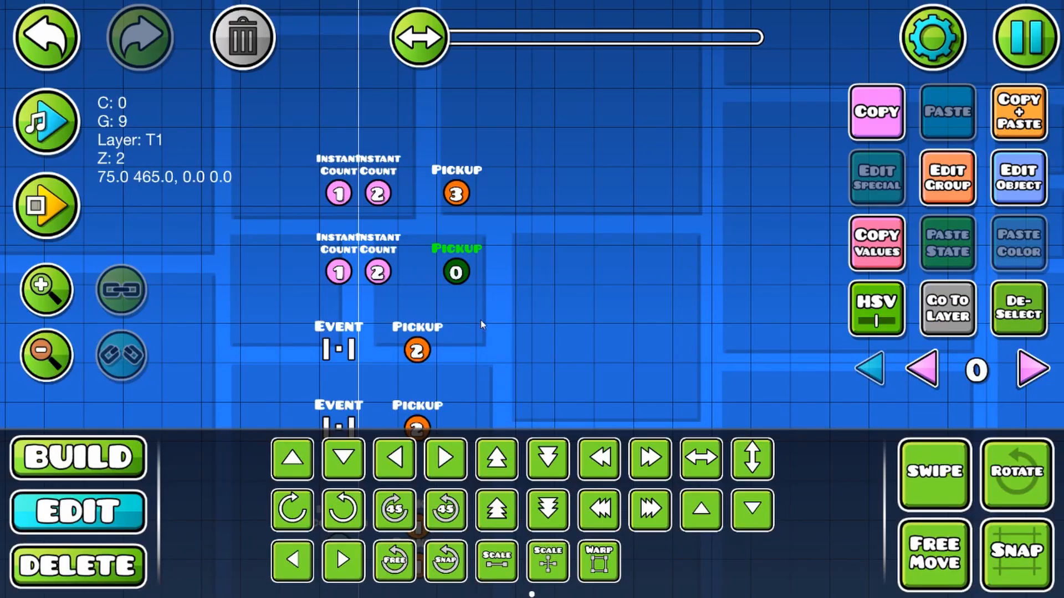
Step: Set the new Pickup trigger to Item ID 3 and Count 0 with Override, Spawn Trigger and Multi Trigger enabled
{"action": "left_click", "coordinate": [1039, 193]}
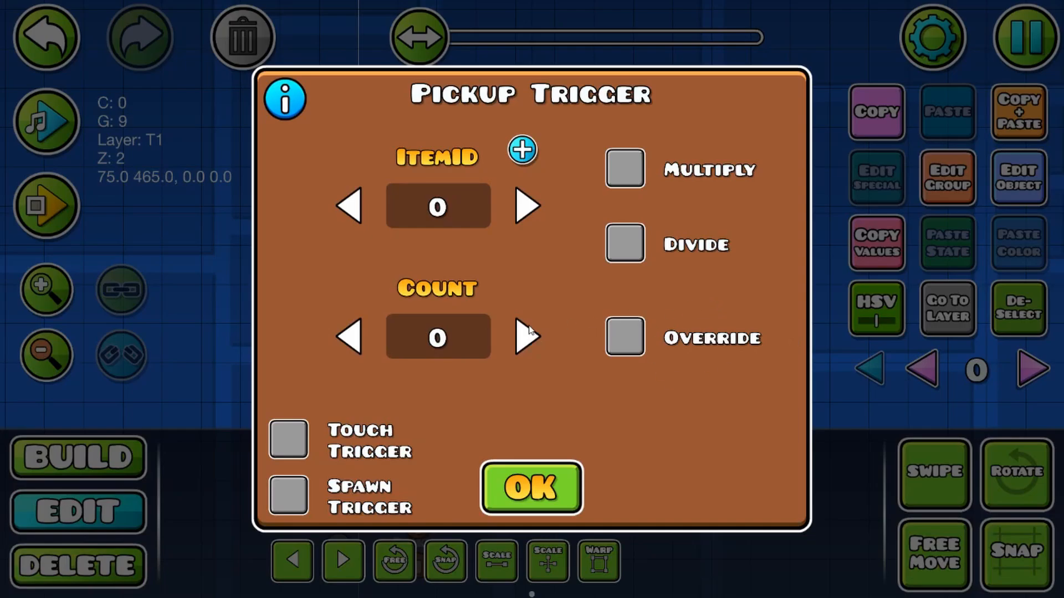
{"action": "left_click", "coordinate": [288, 495]}
{"action": "left_click", "coordinate": [679, 501]}
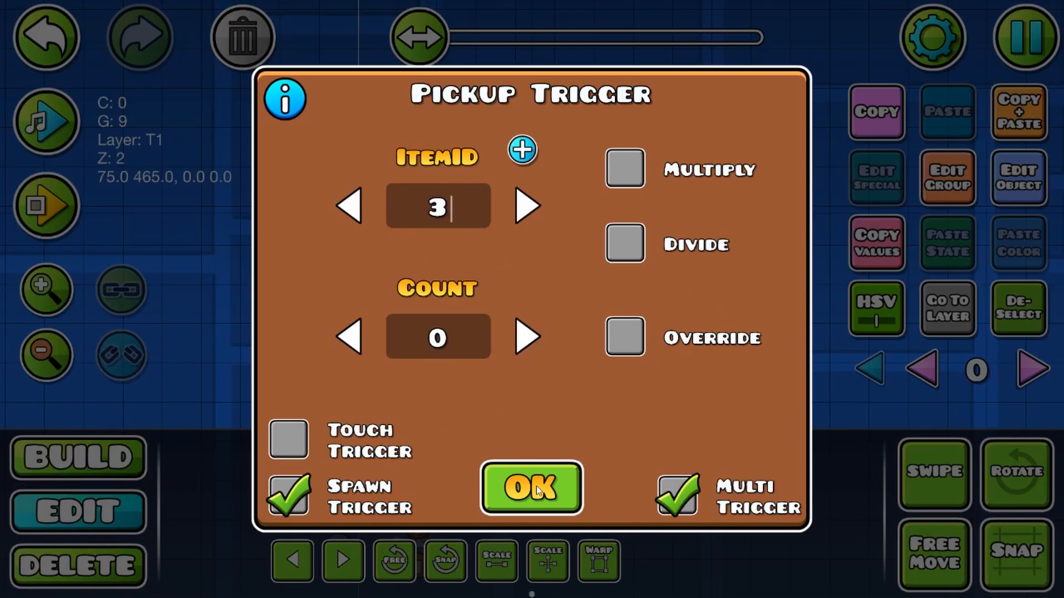
{"action": "left_click", "coordinate": [626, 338]}
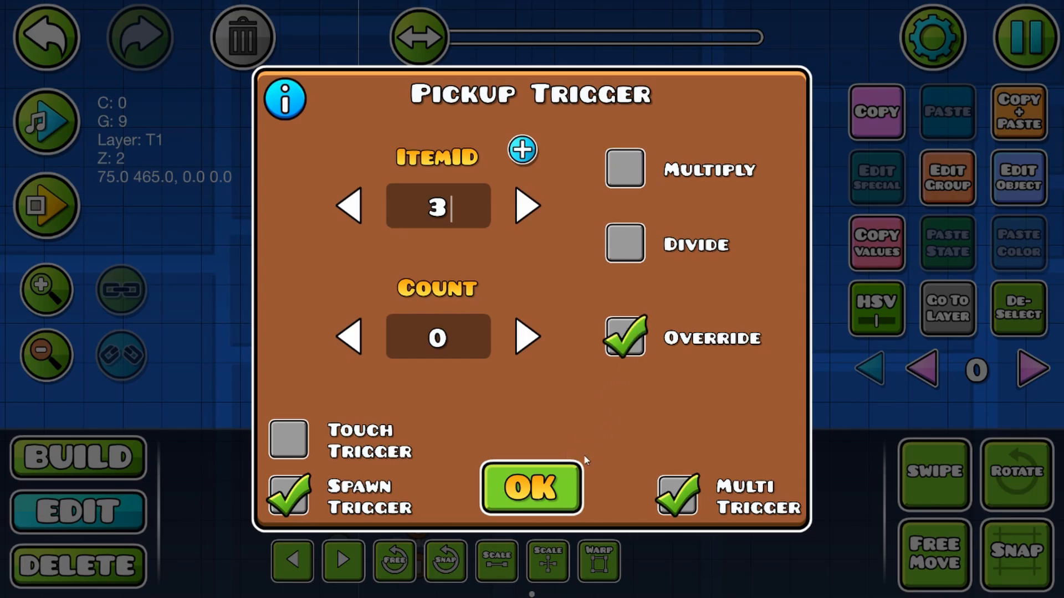
{"action": "left_click", "coordinate": [532, 490]}
Step: Place a counter label above the ground near the Spawn triggers, shift it three cells left and assign it item ID 3
{"action": "left_click_drag", "start_coordinate": [464, 312], "coordinate": [492, 208]}
{"action": "left_click_drag", "start_coordinate": [466, 405], "coordinate": [304, 97]}
{"action": "left_click", "coordinate": [122, 446]}
{"action": "left_click_drag", "start_coordinate": [554, 326], "coordinate": [649, 366]}
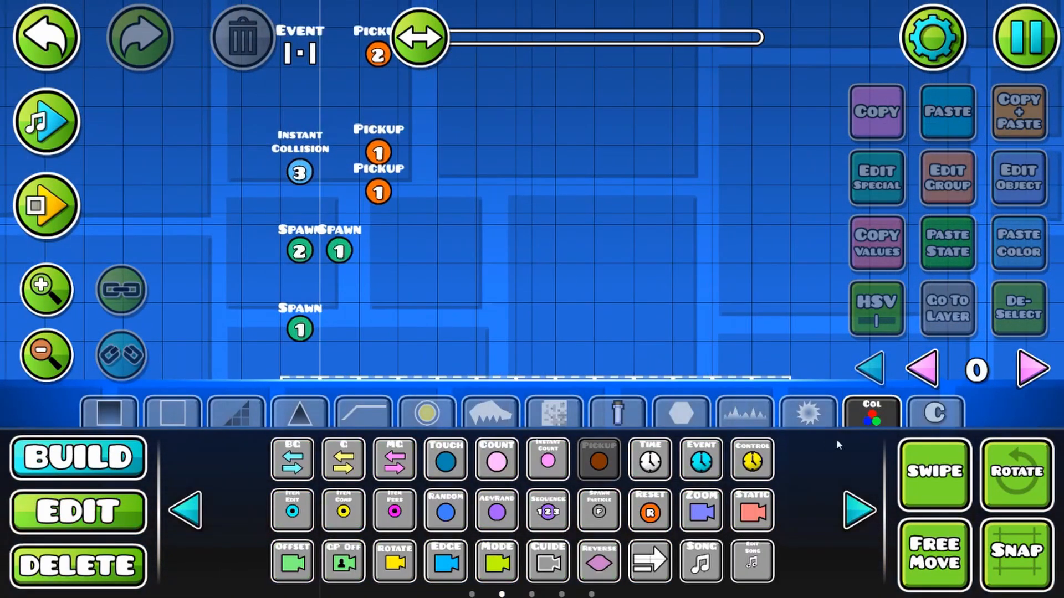
{"action": "left_click", "coordinate": [859, 509]}
{"action": "left_click", "coordinate": [655, 450]}
{"action": "left_click", "coordinate": [612, 276]}
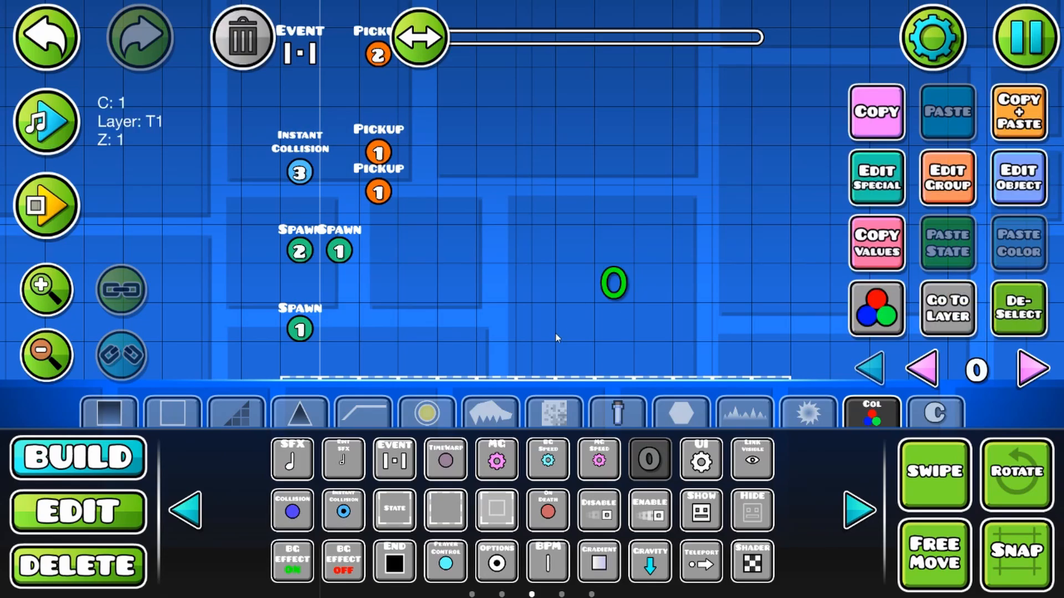
{"action": "key", "text": "a"}
{"action": "key", "text": "a"}
{"action": "key", "text": "a"}
{"action": "left_click", "coordinate": [1008, 200]}
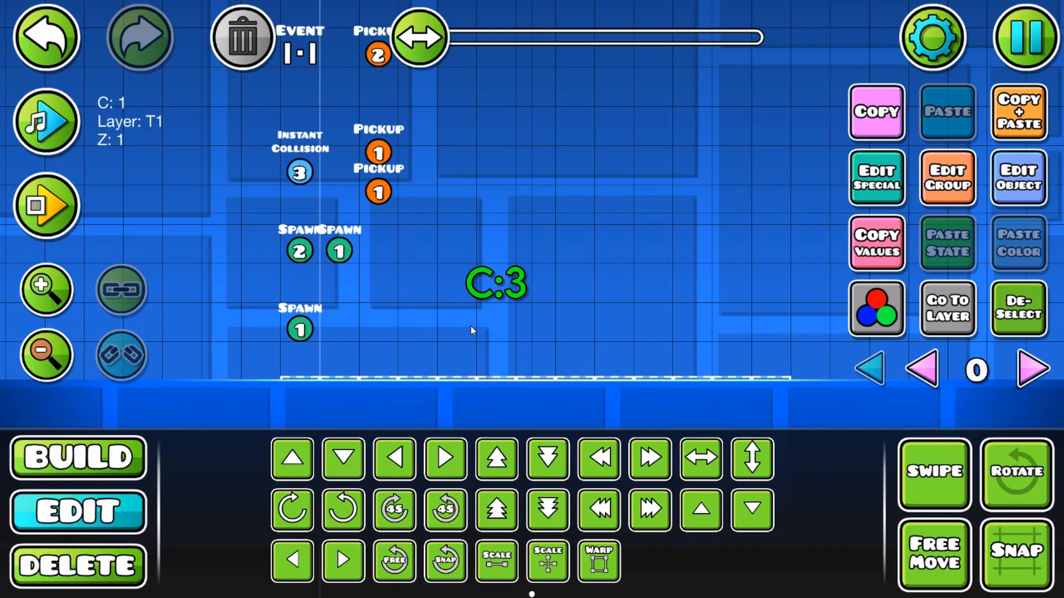
Step: Playtest the level by walking and jumping in both directions to check the item 3 counter, and return to the editor
{"action": "mouse_move", "coordinate": [523, 300]}
{"action": "left_mouse_down"}
{"action": "mouse_move", "coordinate": [685, 301]}
{"action": "mouse_move", "coordinate": [521, 320]}
{"action": "left_mouse_up"}
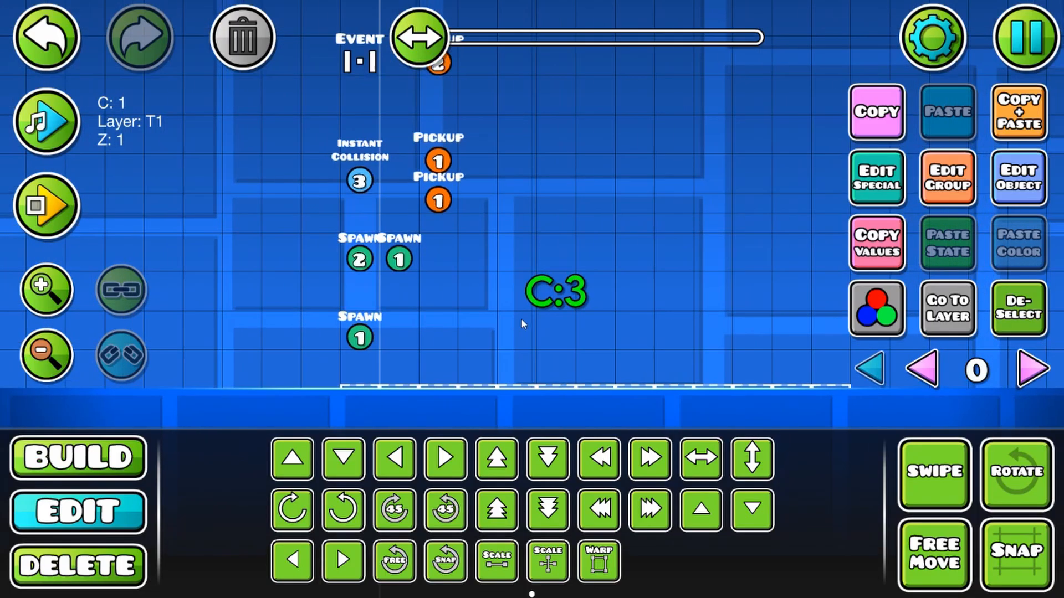
{"action": "left_click", "coordinate": [47, 206]}
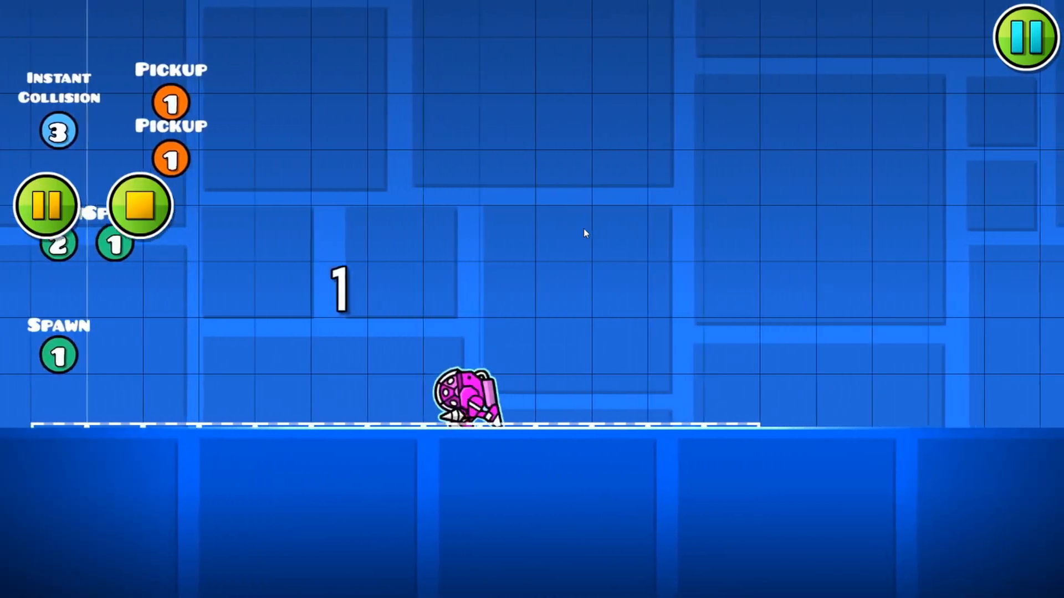
{"action": "left_click", "coordinate": [583, 229]}
{"action": "key", "text": "d"}
{"action": "key", "text": "space"}
{"action": "key", "text": "a"}
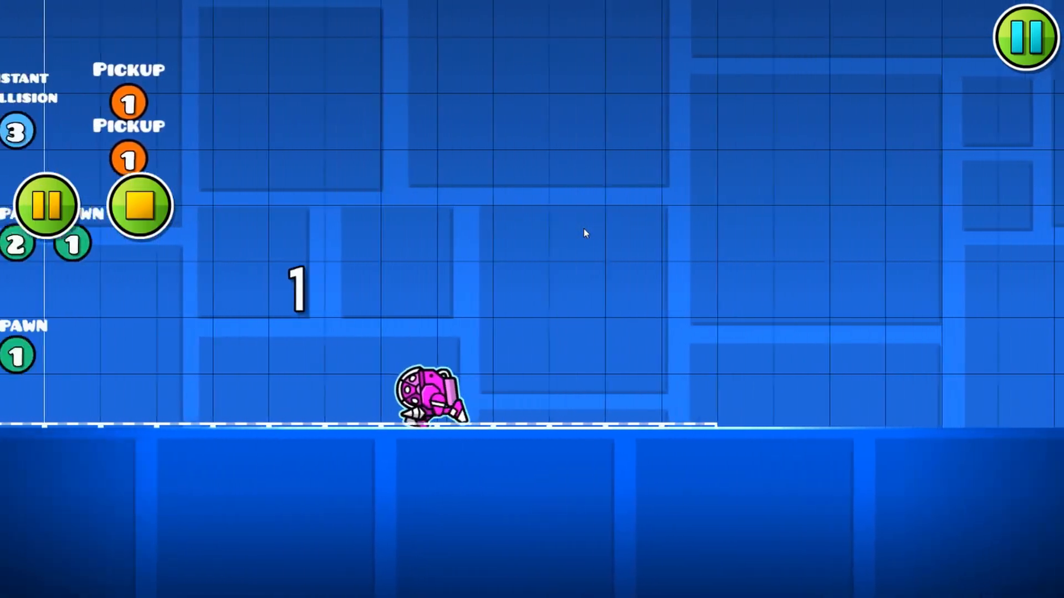
{"action": "key", "text": "d"}
{"action": "key", "text": "space"}
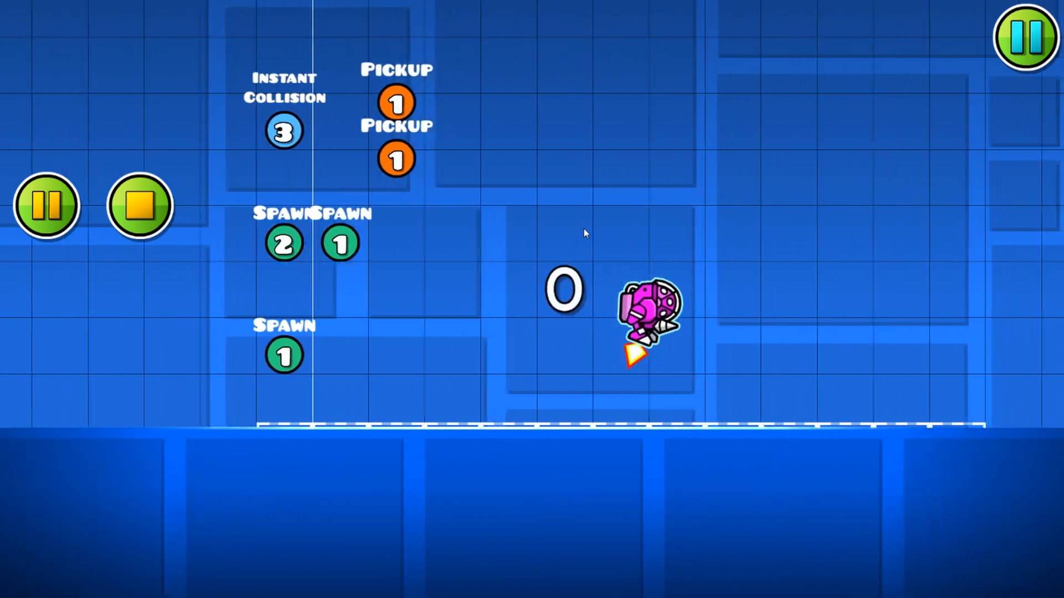
{"action": "key", "text": "a"}
{"action": "key", "text": "space"}
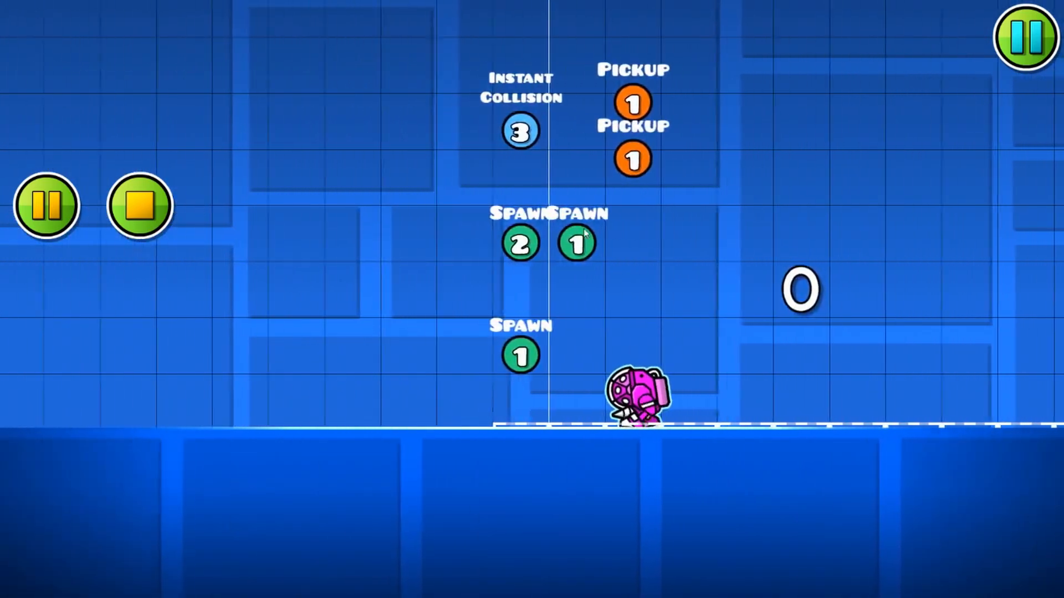
{"action": "key", "text": "d"}
{"action": "key", "text": "space"}
{"action": "key", "text": "a"}
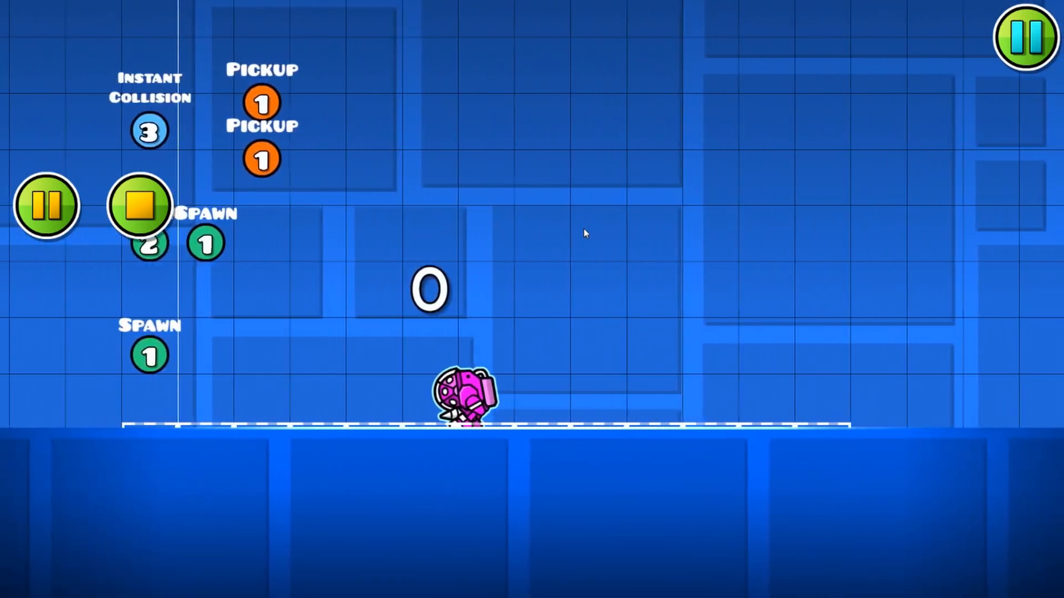
{"action": "key", "text": "a"}
{"action": "key", "text": "Return"}
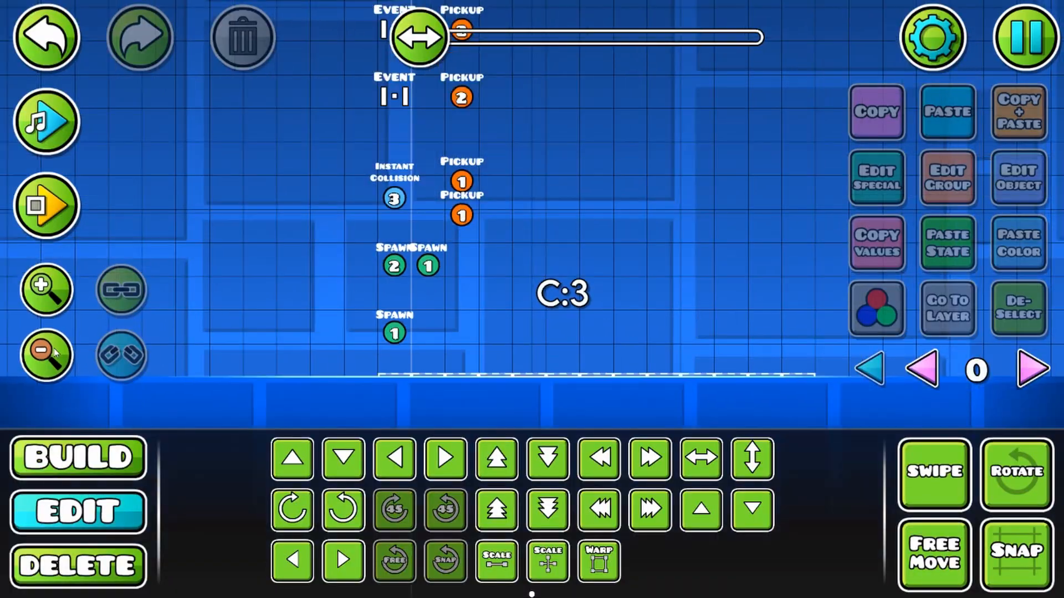
Step: Move both Instant Count rows and both Event rows with their Pickup triggers down one cell and deselect them
{"action": "left_click_drag", "start_coordinate": [482, 201], "coordinate": [501, 285]}
{"action": "left_click", "coordinate": [48, 355]}
{"action": "left_click", "coordinate": [49, 356]}
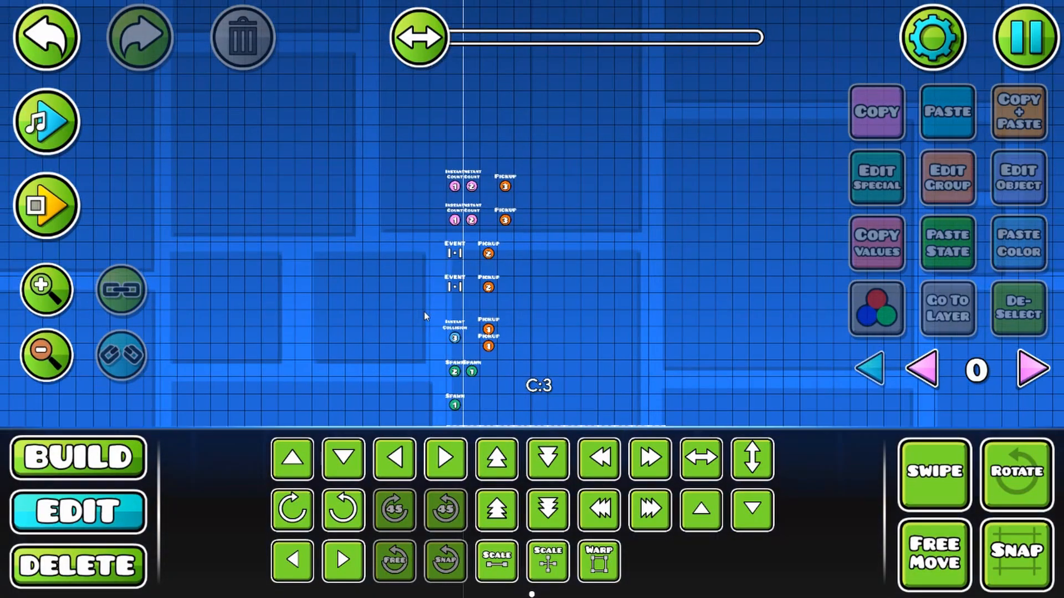
{"action": "left_click_drag", "start_coordinate": [424, 312], "coordinate": [568, 83]}
{"action": "key", "text": "s"}
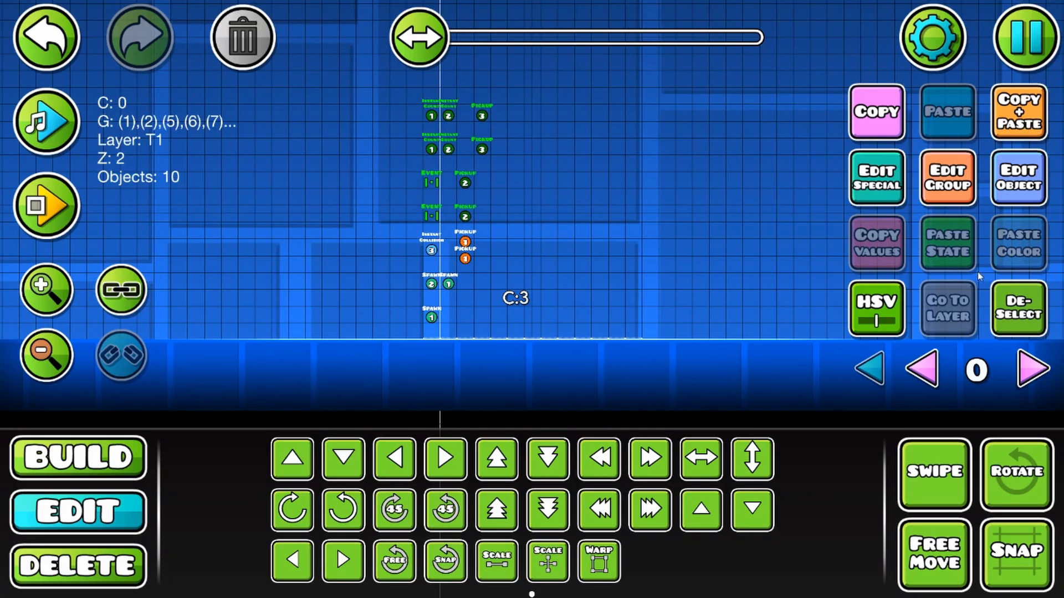
{"action": "left_click", "coordinate": [1018, 308]}
Step: Place a new Instant Count trigger three cells above the upper Instant Count row
{"action": "left_click_drag", "start_coordinate": [534, 247], "coordinate": [542, 348]}
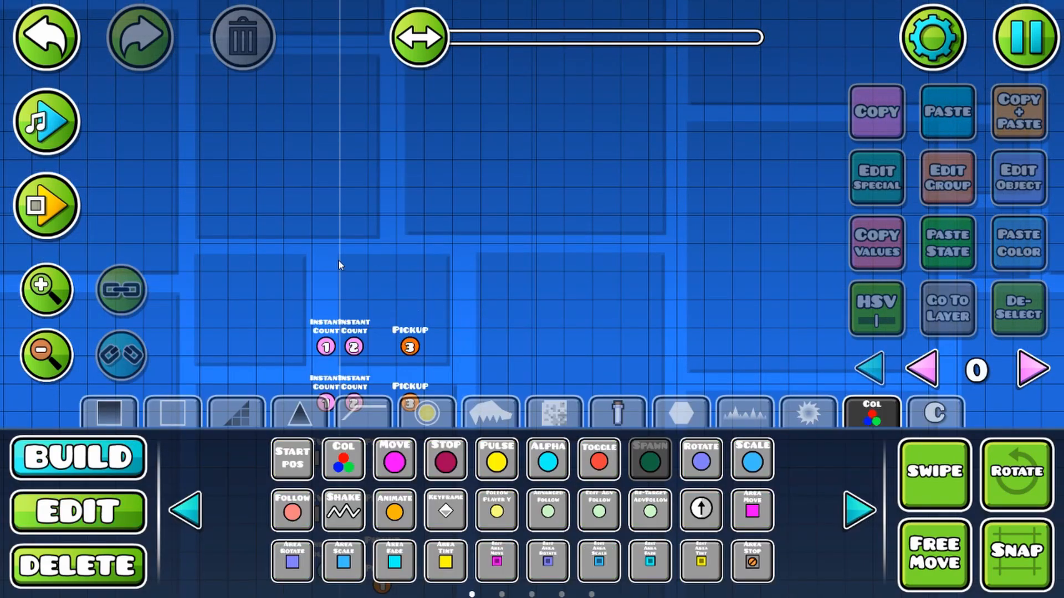
{"action": "left_click", "coordinate": [111, 510]}
{"action": "left_click_drag", "start_coordinate": [436, 321], "coordinate": [490, 89]}
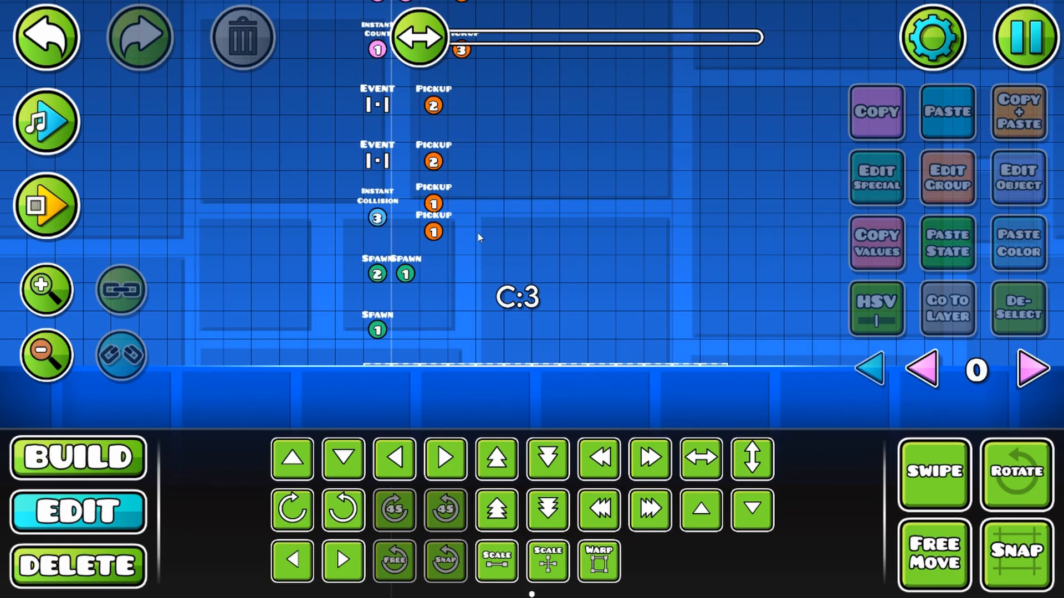
{"action": "scroll", "coordinate": [558, 292], "scroll_direction": "up", "scroll_amount": 6}
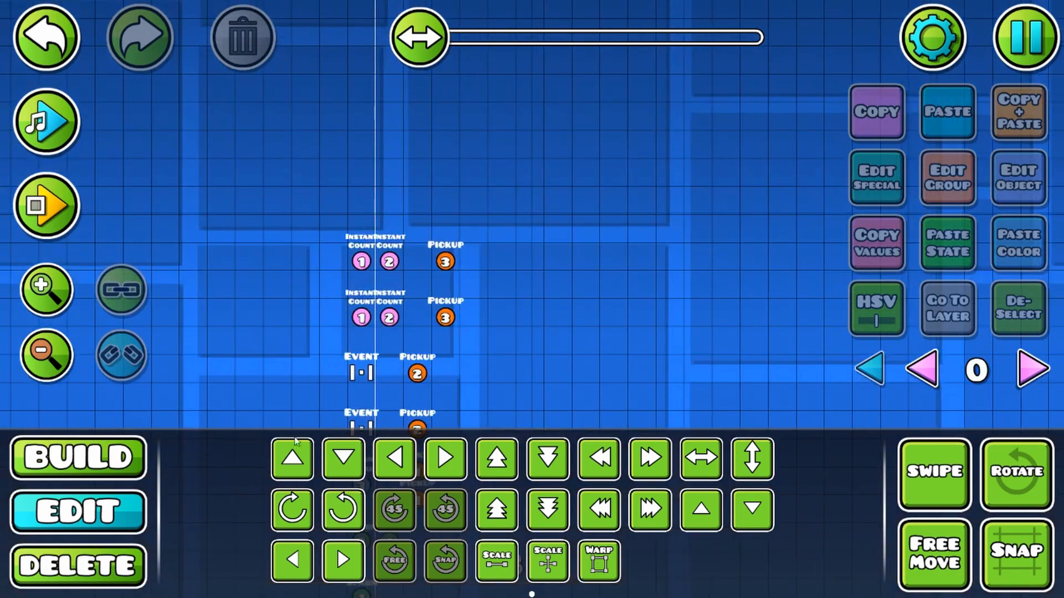
{"action": "left_click", "coordinate": [105, 458]}
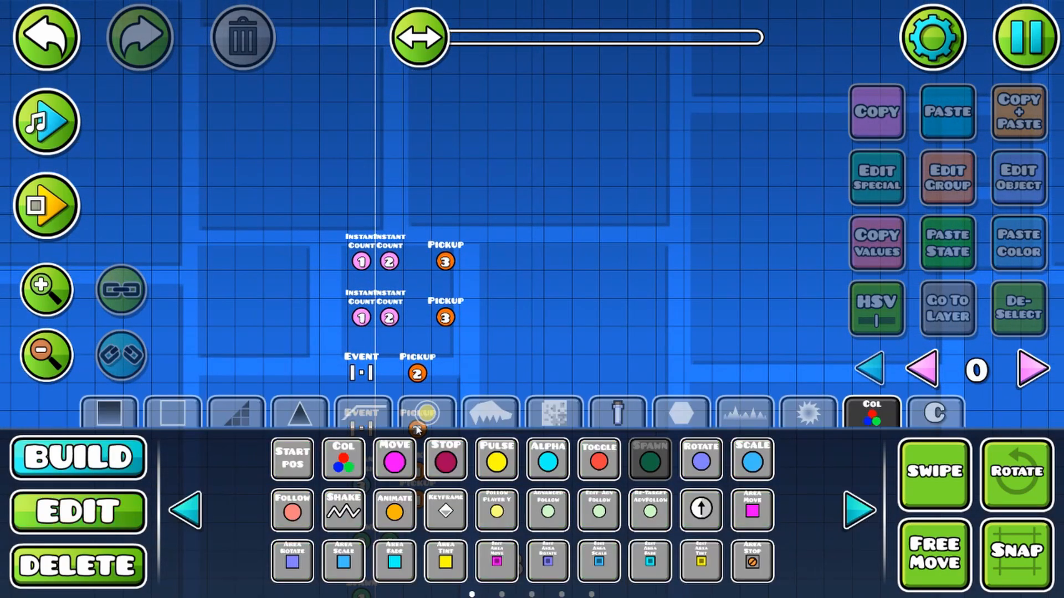
{"action": "left_click", "coordinate": [852, 520]}
{"action": "left_click", "coordinate": [852, 519]}
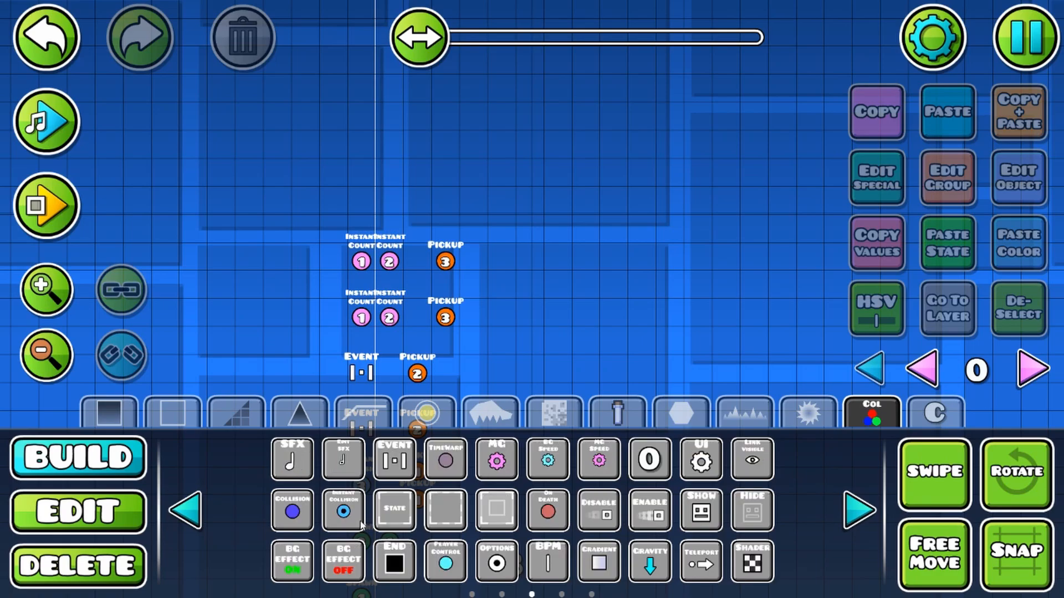
{"action": "left_click", "coordinate": [177, 518]}
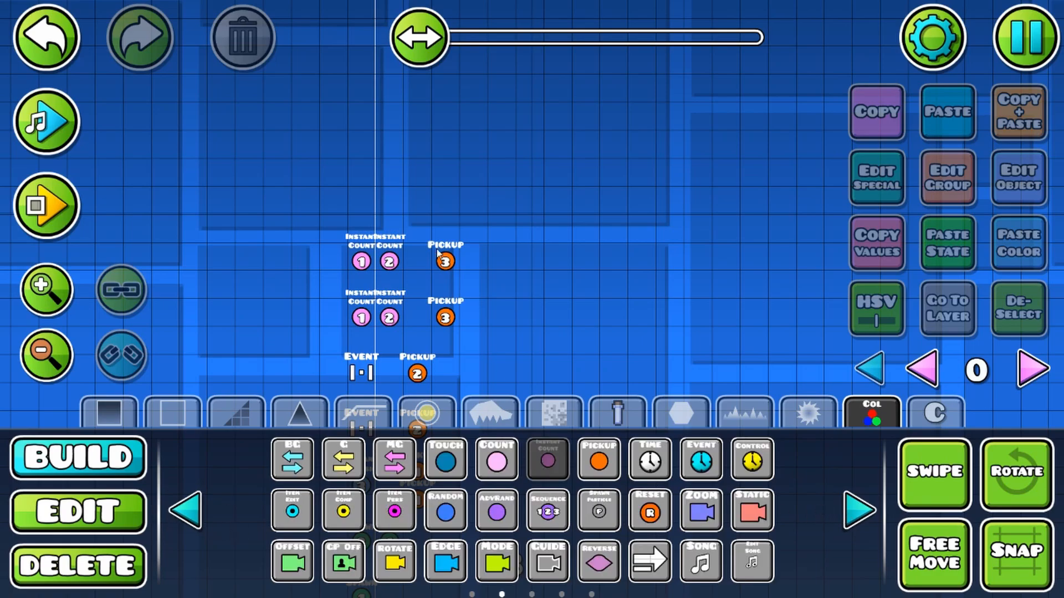
{"action": "left_click", "coordinate": [547, 460]}
{"action": "left_click", "coordinate": [78, 510]}
Step: Set the new Instant Count trigger to Item ID 3 and Target Count 1 with Spawn Trigger and Multi Trigger enabled
{"action": "left_click", "coordinate": [1019, 177]}
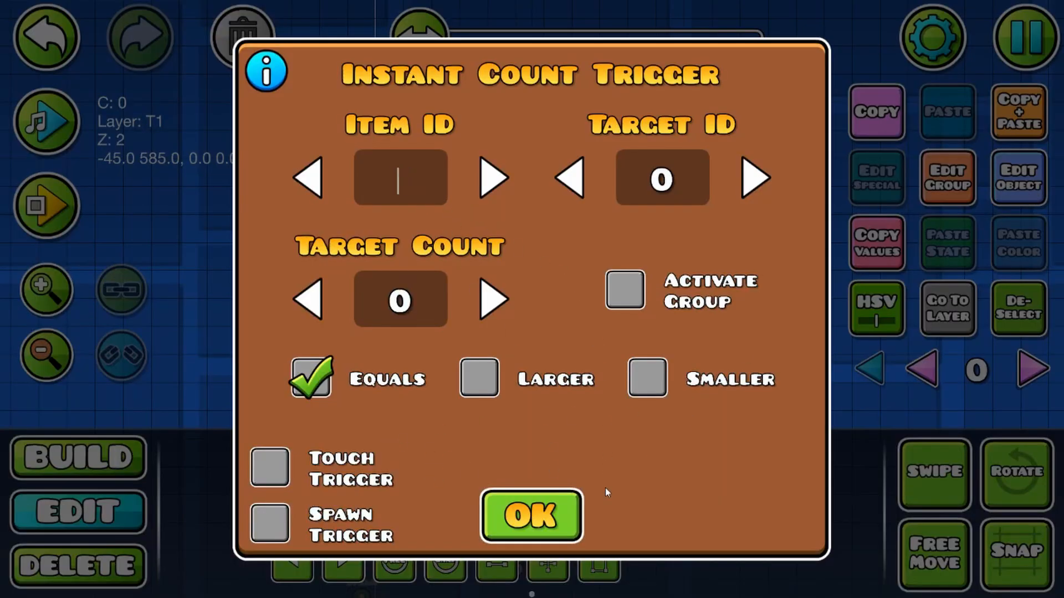
{"action": "type", "text": "3"}
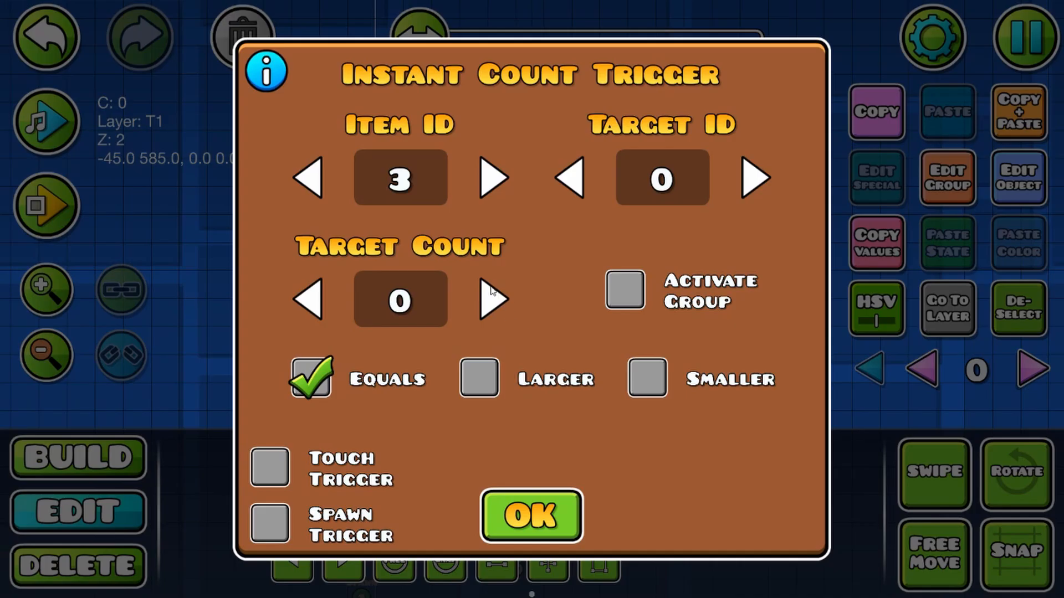
{"action": "left_click", "coordinate": [493, 299]}
{"action": "left_click", "coordinate": [263, 539]}
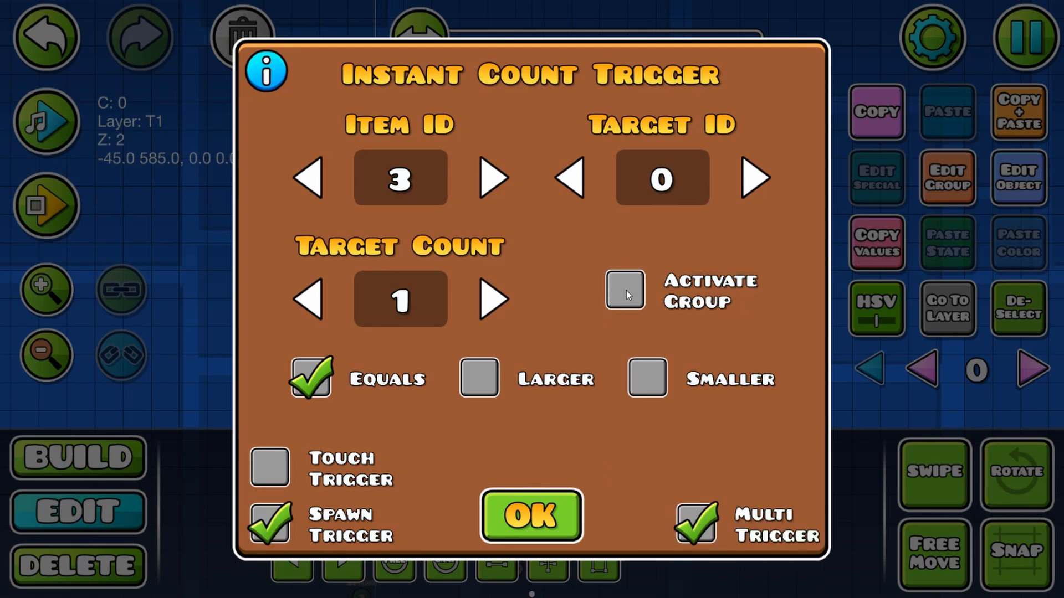
{"action": "left_click", "coordinate": [575, 519]}
Step: Add the item 3 Instant Count trigger to group 1 and shift it one cell right
{"action": "left_click", "coordinate": [945, 187]}
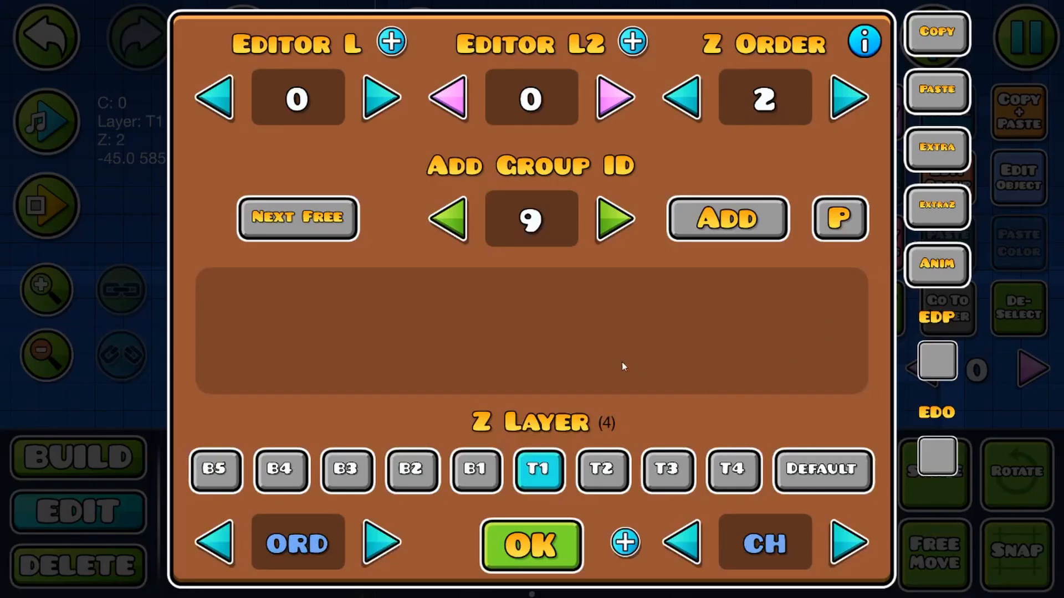
{"action": "left_click", "coordinate": [555, 217]}
{"action": "type", "text": "1"}
{"action": "left_click", "coordinate": [727, 223]}
{"action": "left_click", "coordinate": [570, 565]}
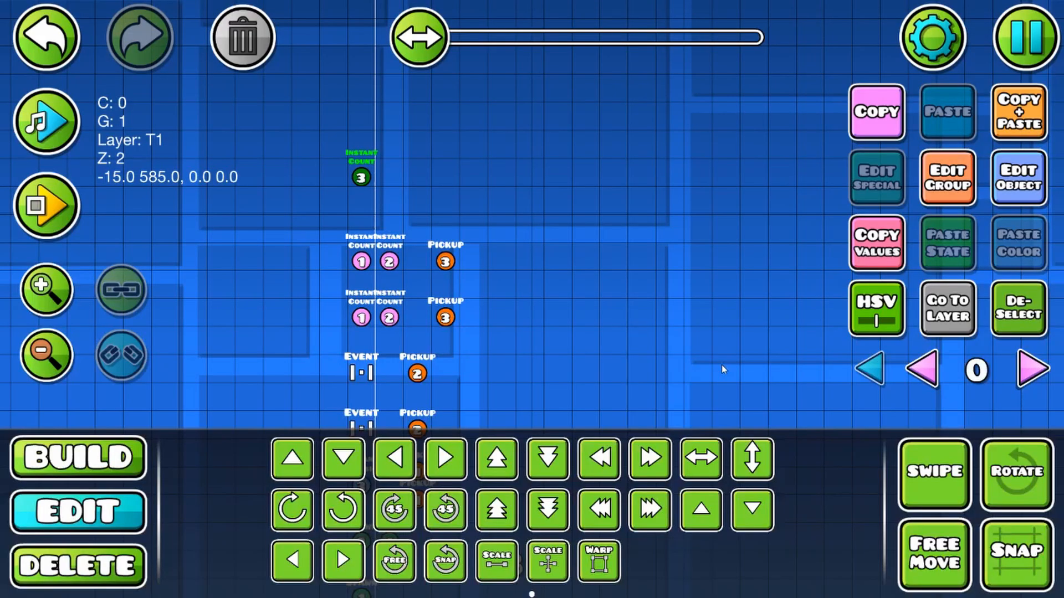
Step: Place a Spawn trigger one cell right of the item 3 Instant Count trigger and look up the next free group ID
{"action": "key", "text": "1"}
{"action": "left_click", "coordinate": [435, 241]}
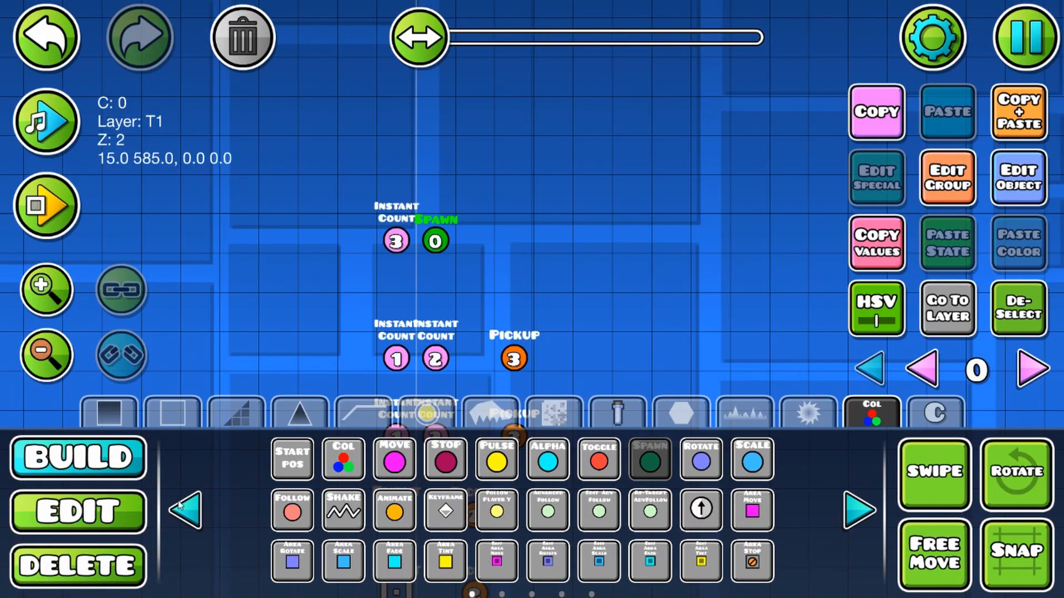
{"action": "left_click", "coordinate": [77, 511]}
{"action": "left_click", "coordinate": [946, 193]}
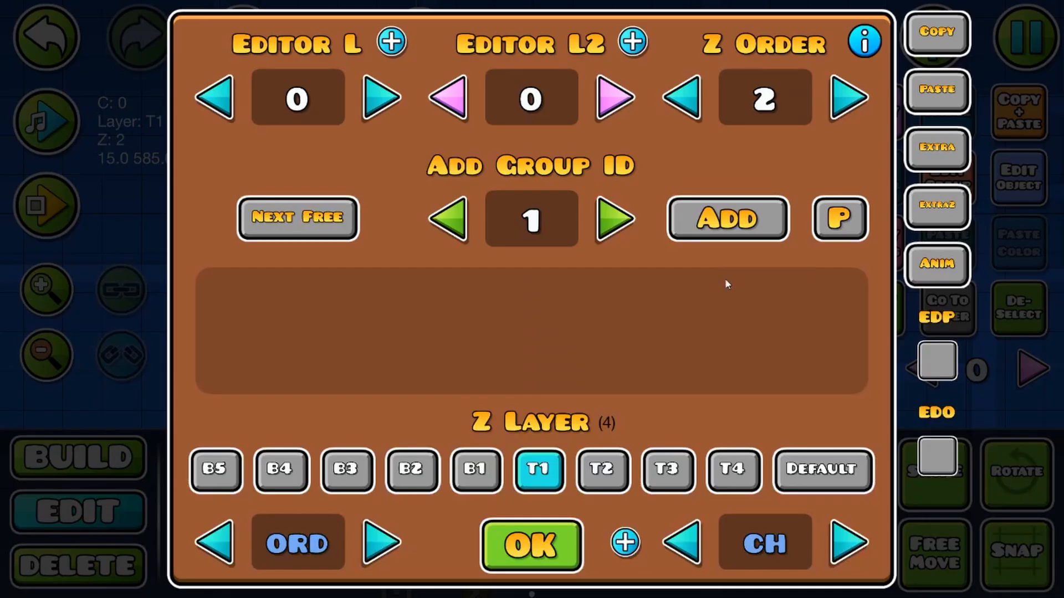
{"action": "left_click", "coordinate": [542, 543]}
{"action": "left_click", "coordinate": [961, 198]}
{"action": "left_click", "coordinate": [285, 217]}
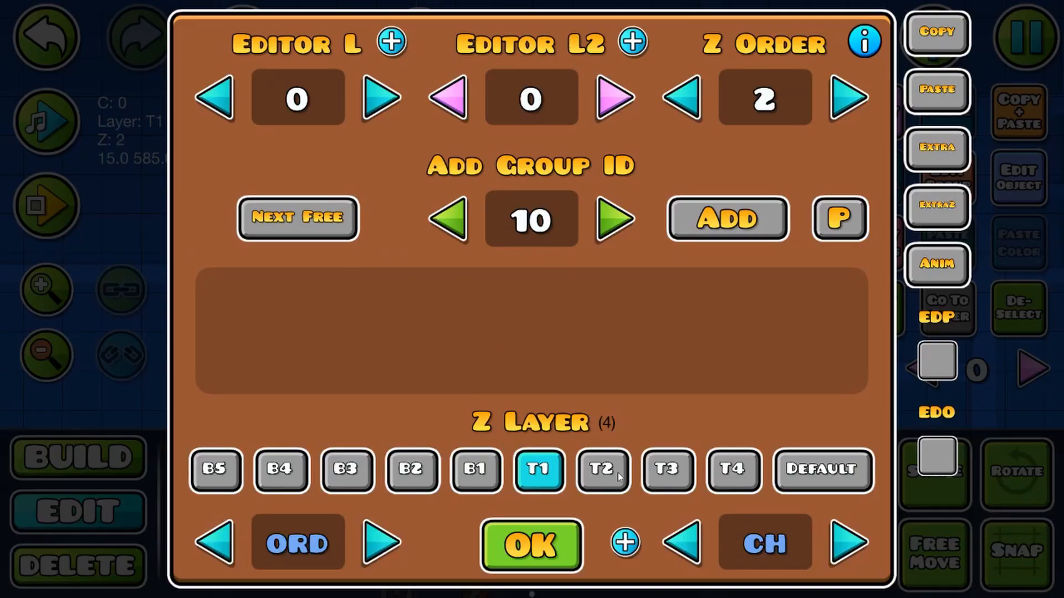
{"action": "left_click", "coordinate": [538, 544]}
Step: Set the Target ID of the item 3 Instant Count trigger to 10
{"action": "left_click", "coordinate": [395, 240]}
{"action": "left_click", "coordinate": [1019, 189]}
{"action": "left_click", "coordinate": [676, 198]}
{"action": "type", "text": "10"}
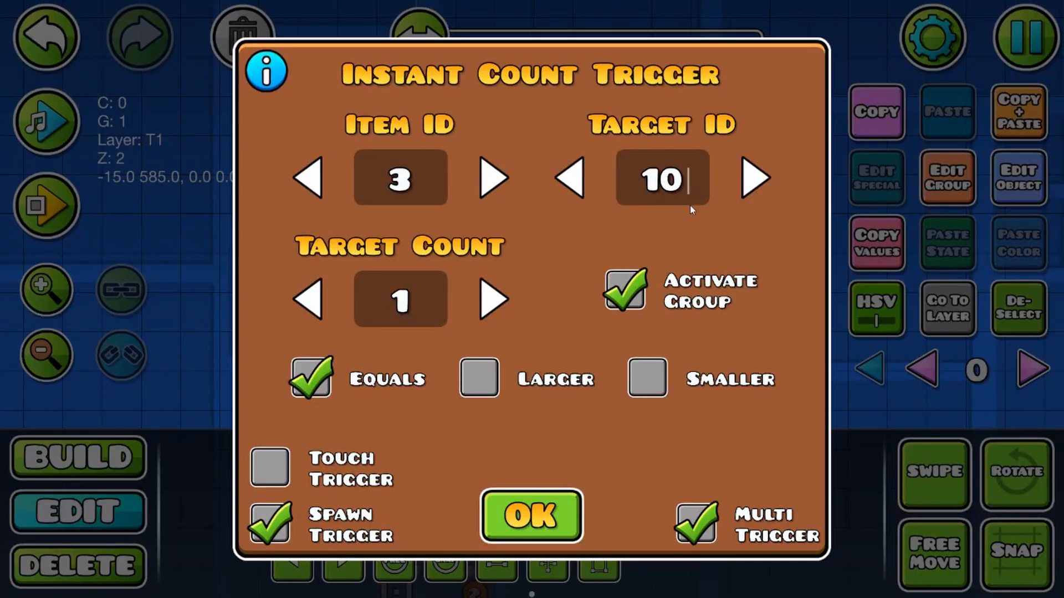
{"action": "left_click", "coordinate": [531, 515]}
Step: Add the Spawn trigger beside the item 3 Instant Count trigger to group 10
{"action": "left_click", "coordinate": [1018, 179]}
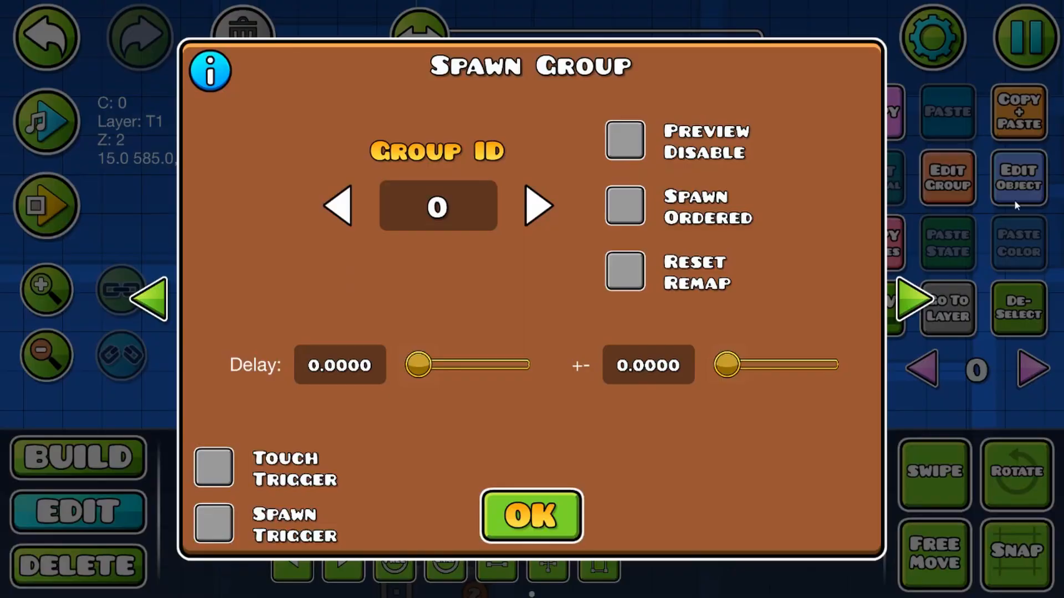
{"action": "left_click", "coordinate": [531, 514]}
{"action": "left_click", "coordinate": [946, 179]}
{"action": "left_click", "coordinate": [731, 227]}
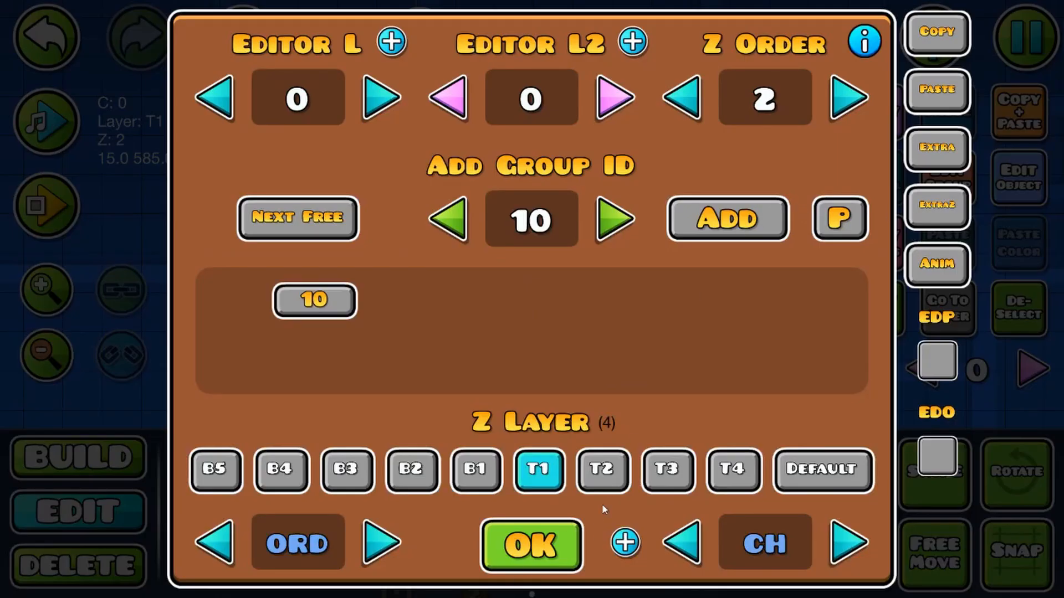
{"action": "left_click", "coordinate": [540, 540]}
Step: Set the Spawn trigger to Group ID 11 with a 0.25 delay, enabling Spawn Trigger and Multi Trigger
{"action": "left_click", "coordinate": [1034, 199]}
{"action": "left_click", "coordinate": [465, 211]}
{"action": "type", "text": "11"}
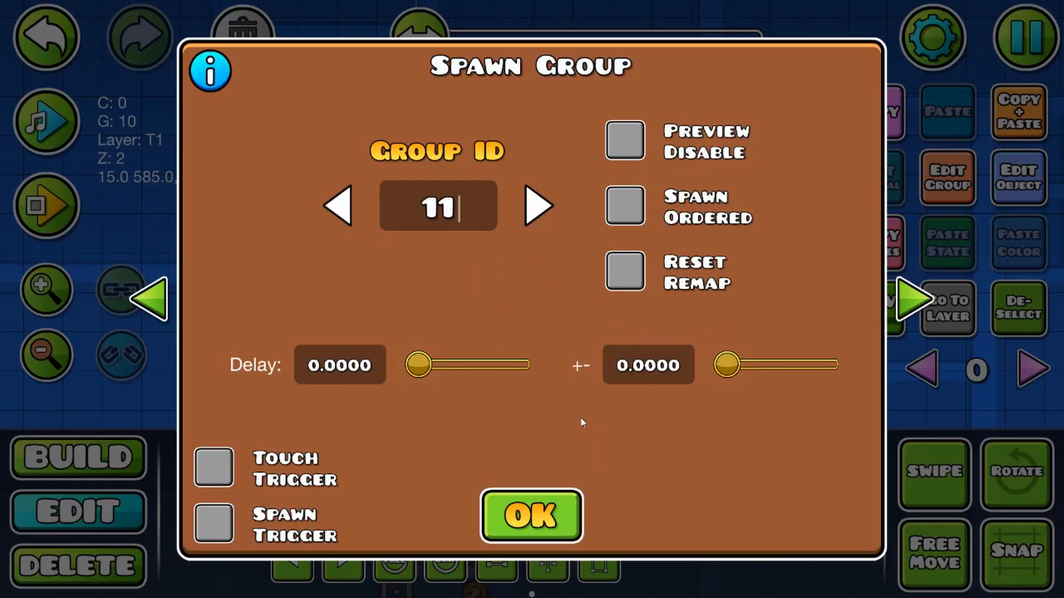
{"action": "left_click", "coordinate": [341, 371]}
{"action": "type", "text": ".25"}
{"action": "left_click", "coordinate": [213, 524]}
{"action": "left_click", "coordinate": [753, 524]}
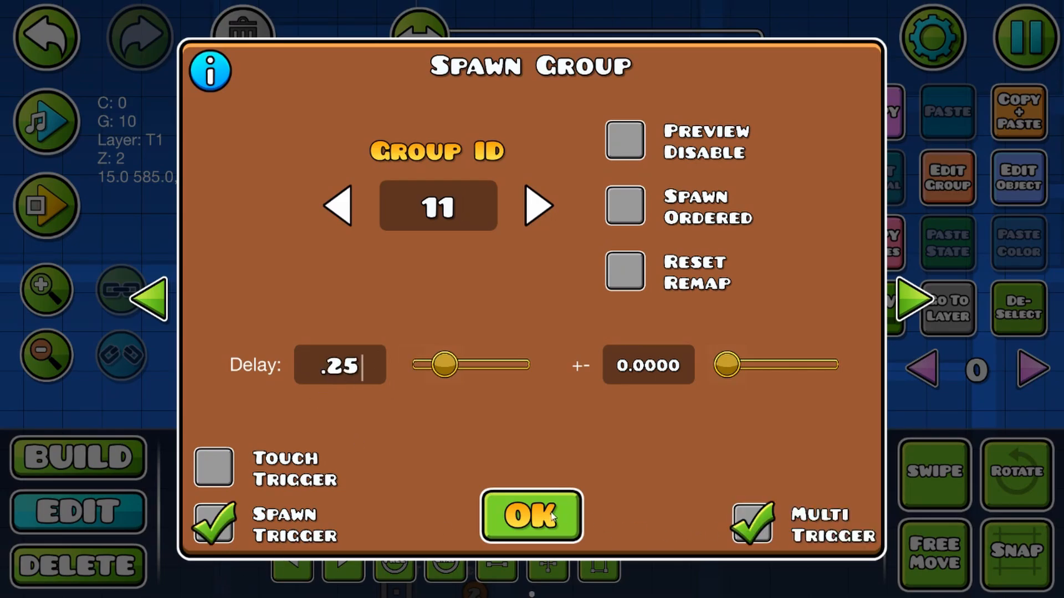
{"action": "left_click", "coordinate": [530, 515]}
Step: Place an SFX trigger two cells right of the Spawn trigger and open its settings
{"action": "left_click", "coordinate": [133, 463]}
{"action": "left_click", "coordinate": [859, 510]}
{"action": "left_click", "coordinate": [859, 510]}
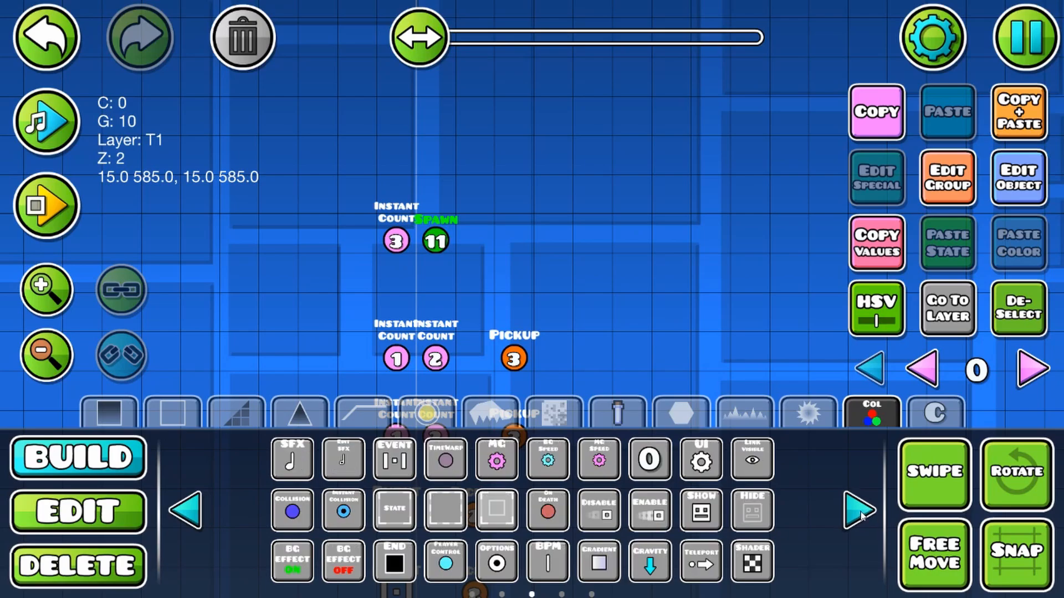
{"action": "left_click", "coordinate": [291, 458]}
{"action": "left_click", "coordinate": [1018, 177]}
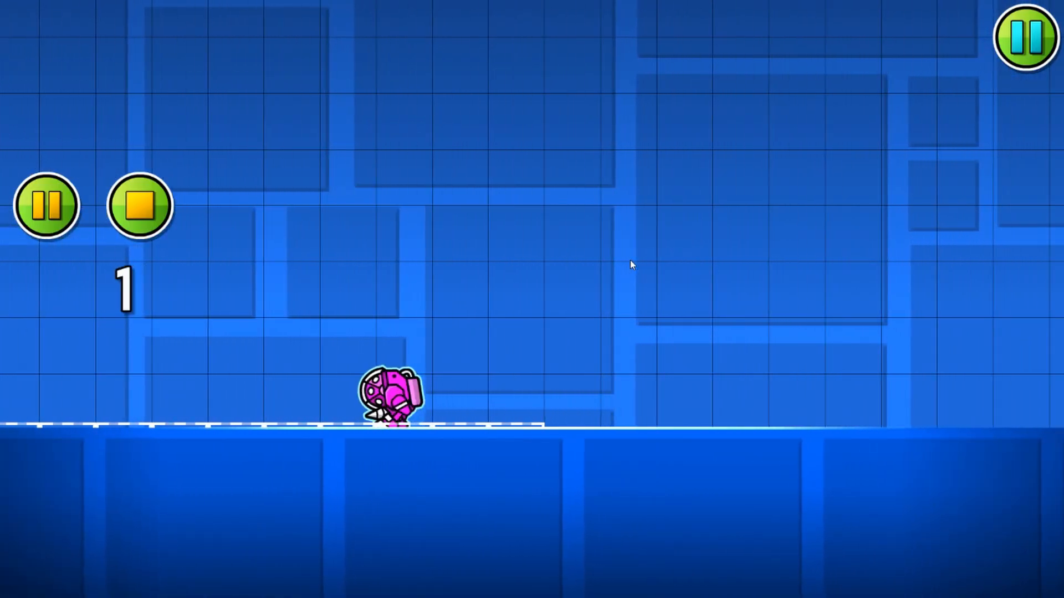
Step: Stop the playtest and delete the top row holding the item 3 Instant Count, Spawn and SFX triggers
{"action": "left_click", "coordinate": [140, 205]}
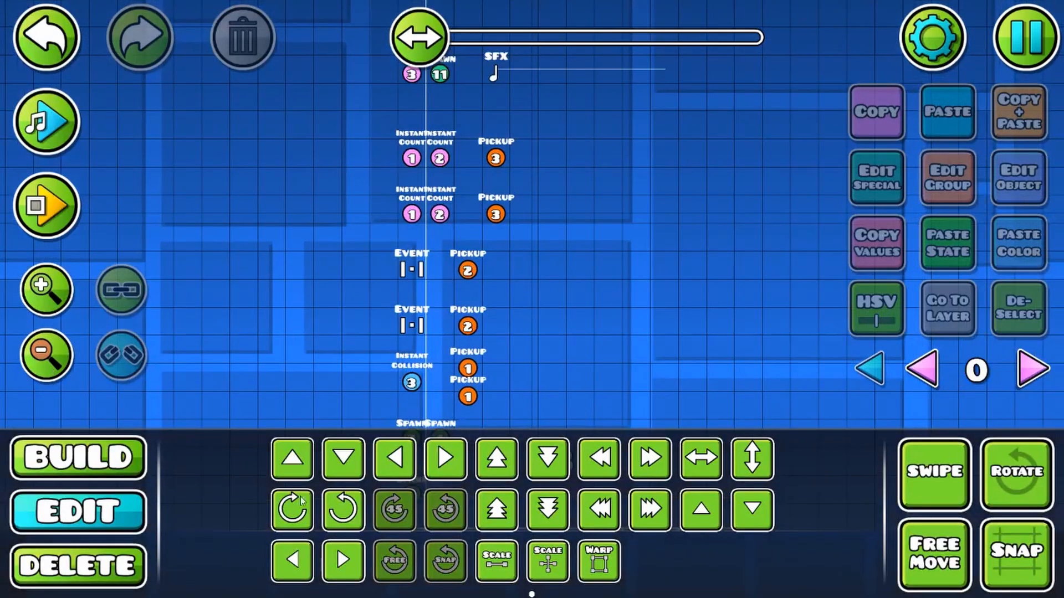
{"action": "left_click", "coordinate": [141, 549]}
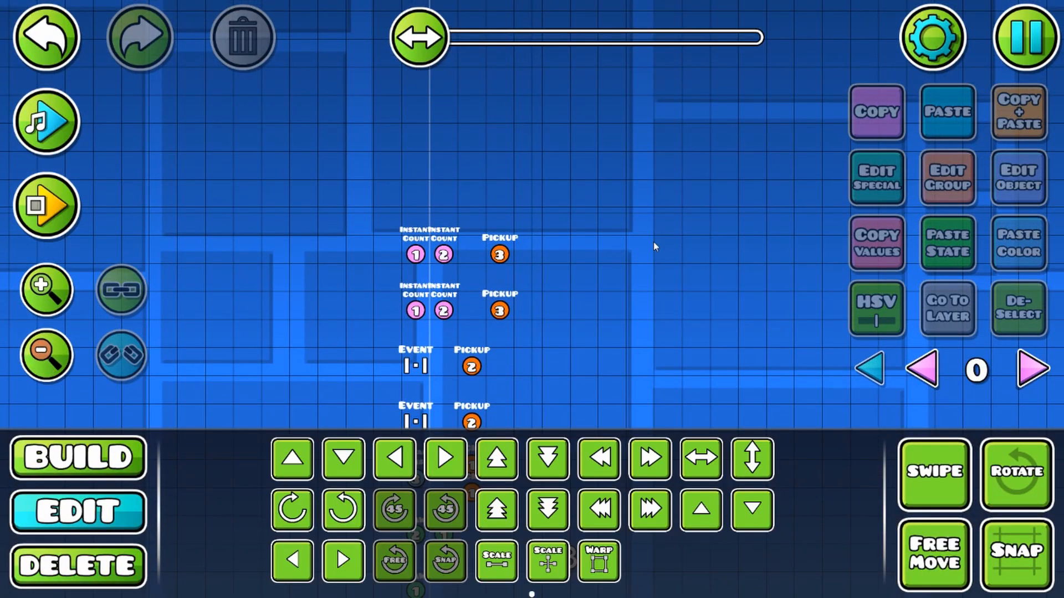
{"action": "double_click", "coordinate": [53, 286]}
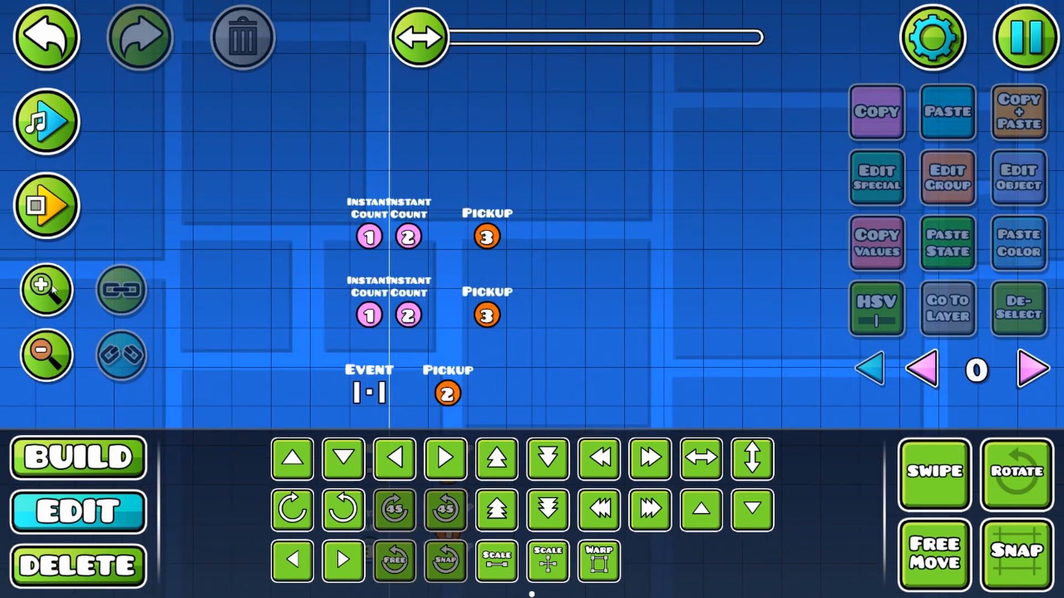
{"action": "left_click_drag", "start_coordinate": [562, 208], "coordinate": [618, 293]}
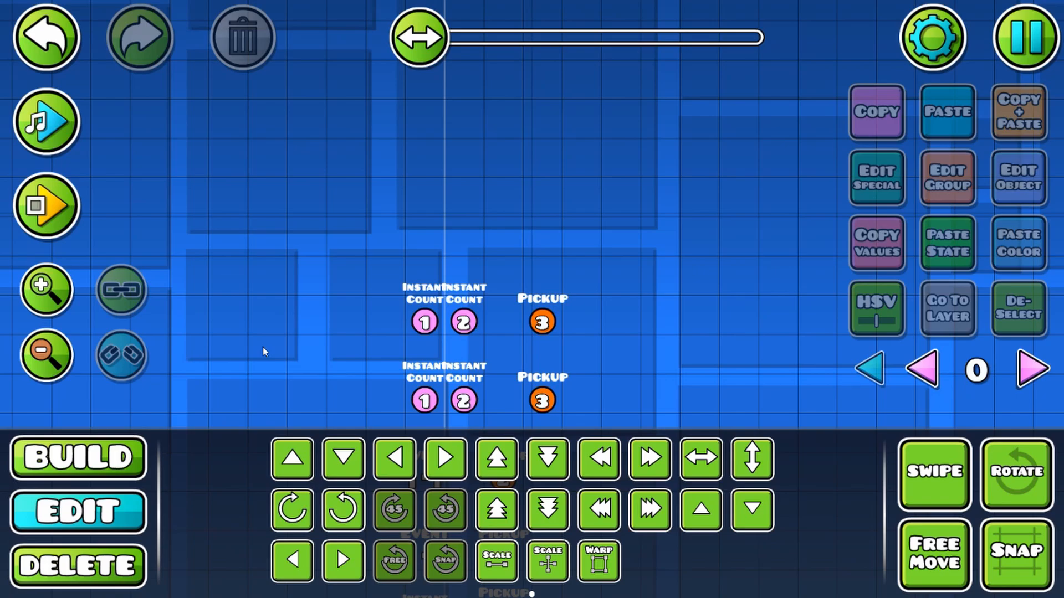
Step: Place an Instant Count trigger three cells above the upper item 1 Instant Count trigger
{"action": "key", "text": "1"}
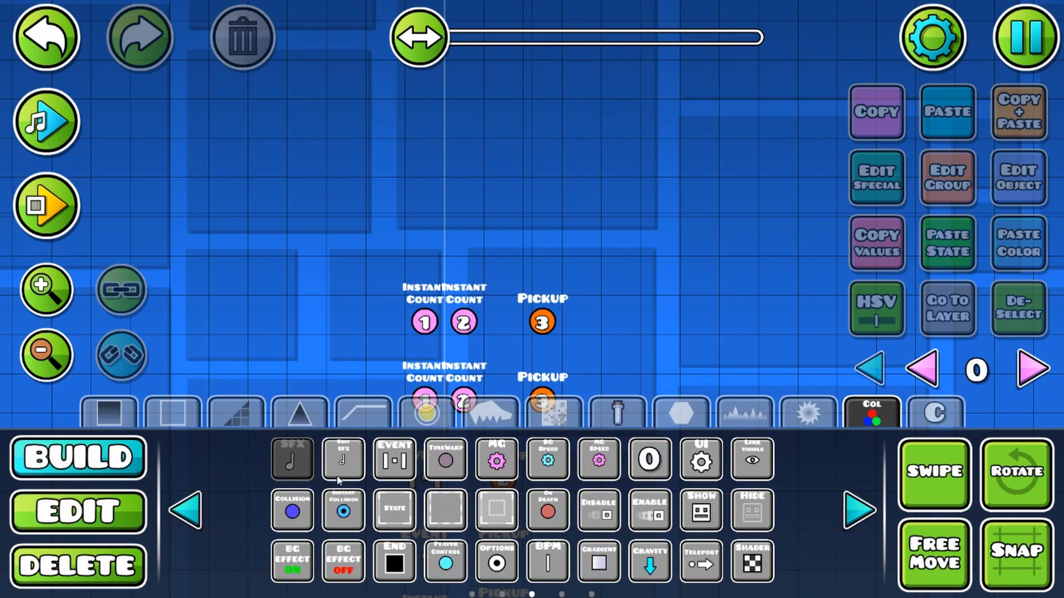
{"action": "left_click", "coordinate": [184, 508]}
{"action": "left_click", "coordinate": [185, 508]}
{"action": "left_click", "coordinate": [859, 509]}
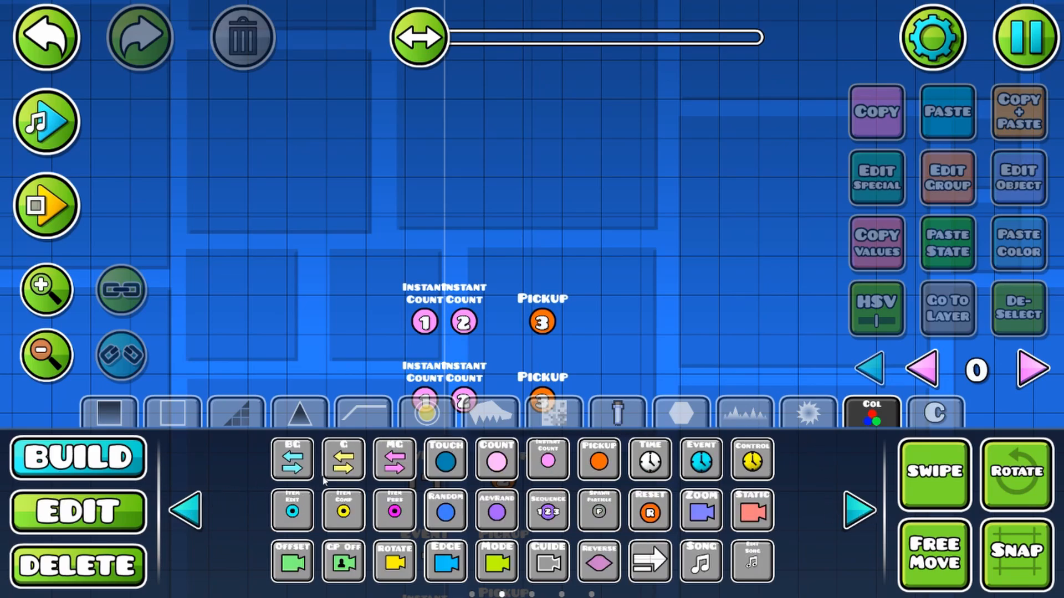
{"action": "left_click", "coordinate": [529, 446]}
{"action": "left_click", "coordinate": [425, 217]}
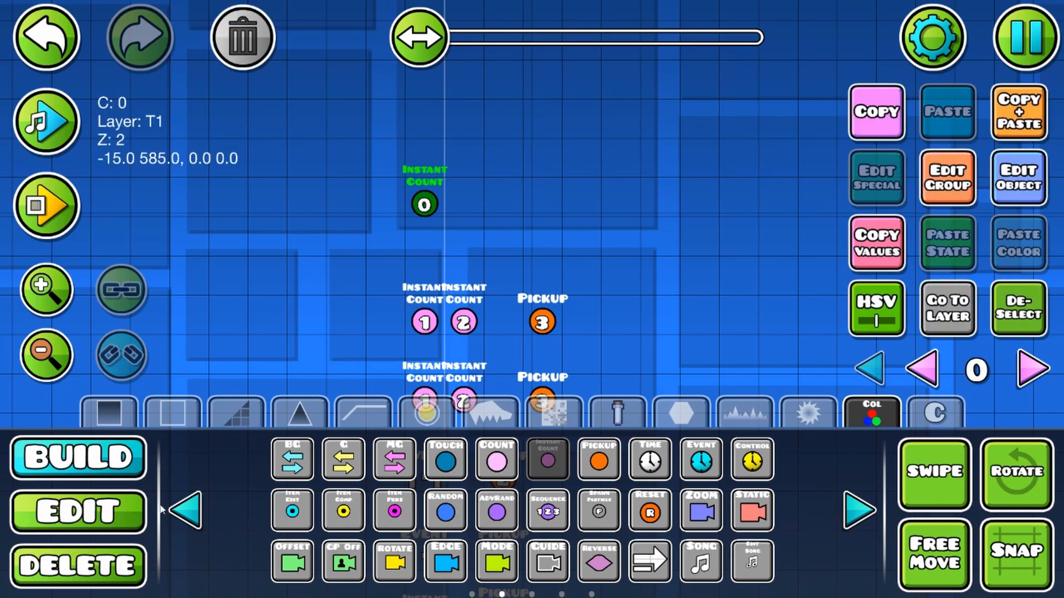
Step: Set the new Instant Count trigger to Item ID 3 and Target Count 1 with Activate Group enabled
{"action": "left_click", "coordinate": [110, 506]}
{"action": "left_click", "coordinate": [1019, 181]}
{"action": "left_click", "coordinate": [444, 170]}
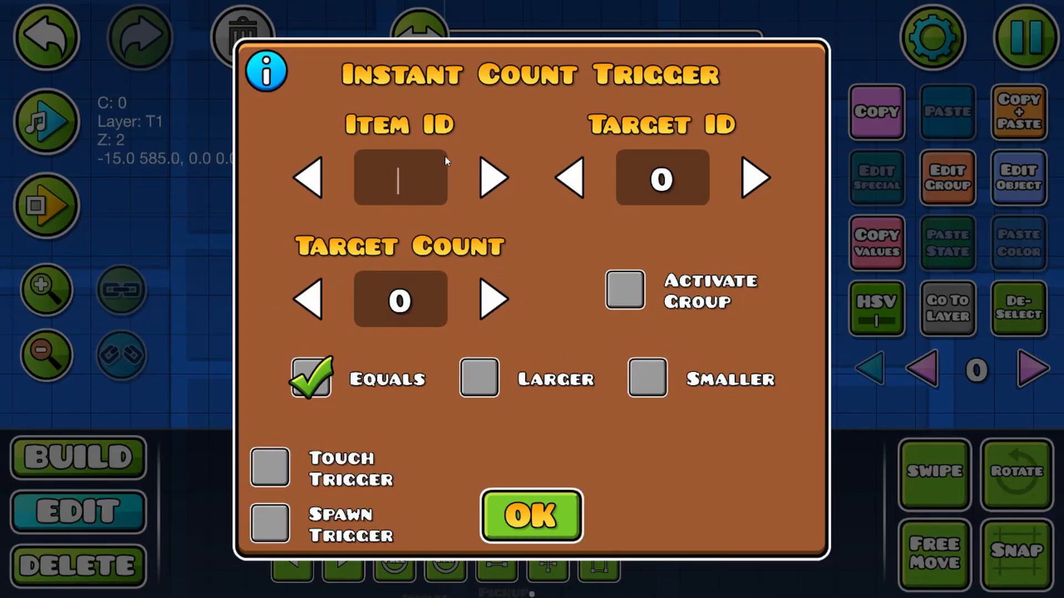
{"action": "type", "text": "3"}
{"action": "left_click", "coordinate": [635, 294]}
{"action": "left_click", "coordinate": [422, 294]}
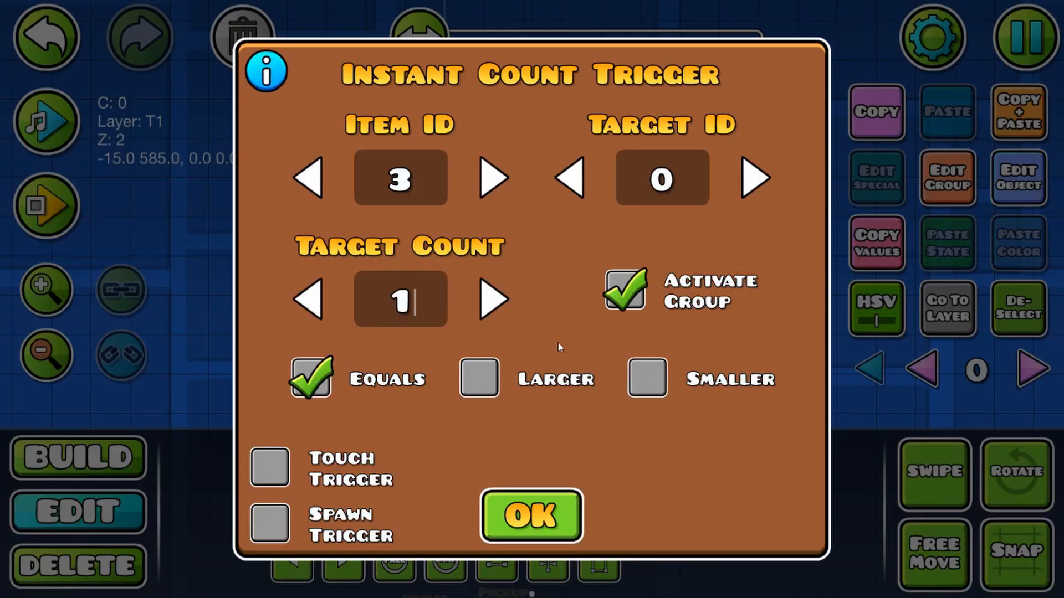
{"action": "left_click", "coordinate": [529, 516]}
Step: Find the next free group, set the Instant Count's Target ID to 10, and enable Spawn Trigger and Multi Trigger
{"action": "left_click", "coordinate": [948, 177]}
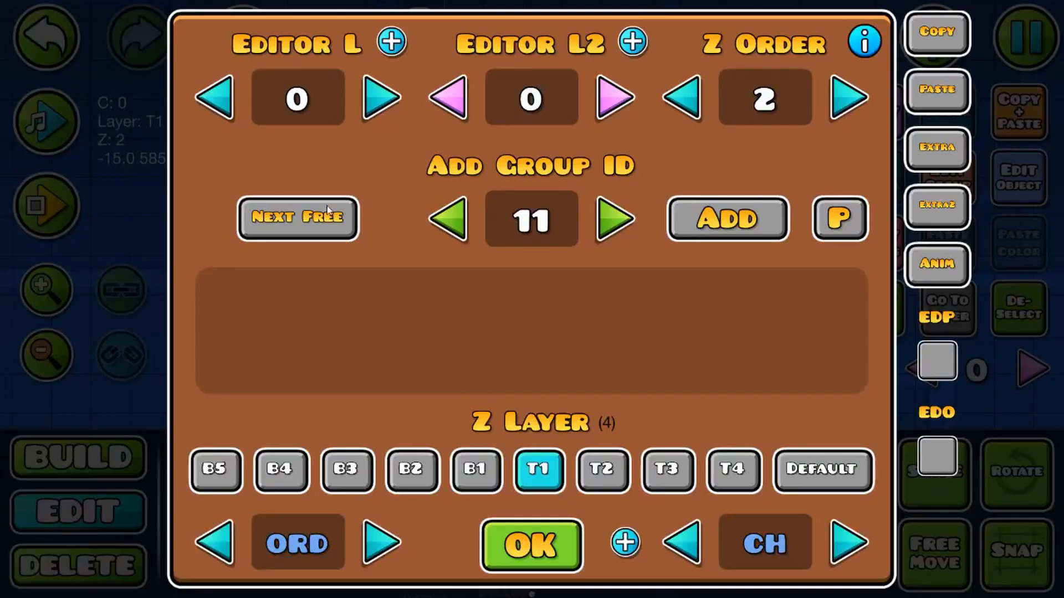
{"action": "left_click", "coordinate": [326, 211]}
{"action": "left_click", "coordinate": [570, 526]}
{"action": "left_click", "coordinate": [1018, 182]}
{"action": "left_click", "coordinate": [686, 185]}
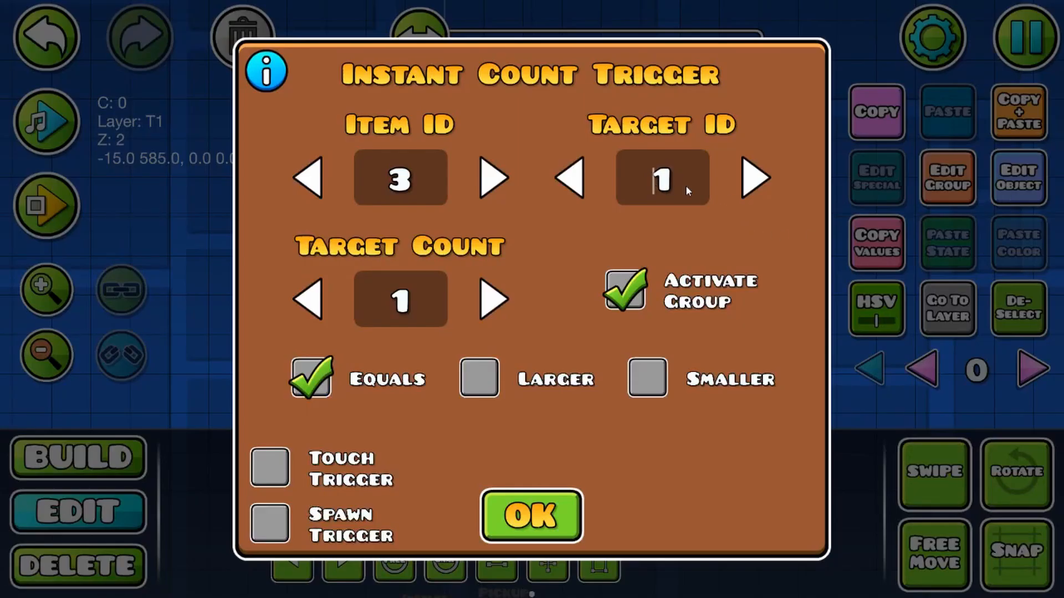
{"action": "type", "text": "10"}
{"action": "left_click", "coordinate": [269, 522]}
{"action": "left_click", "coordinate": [693, 522]}
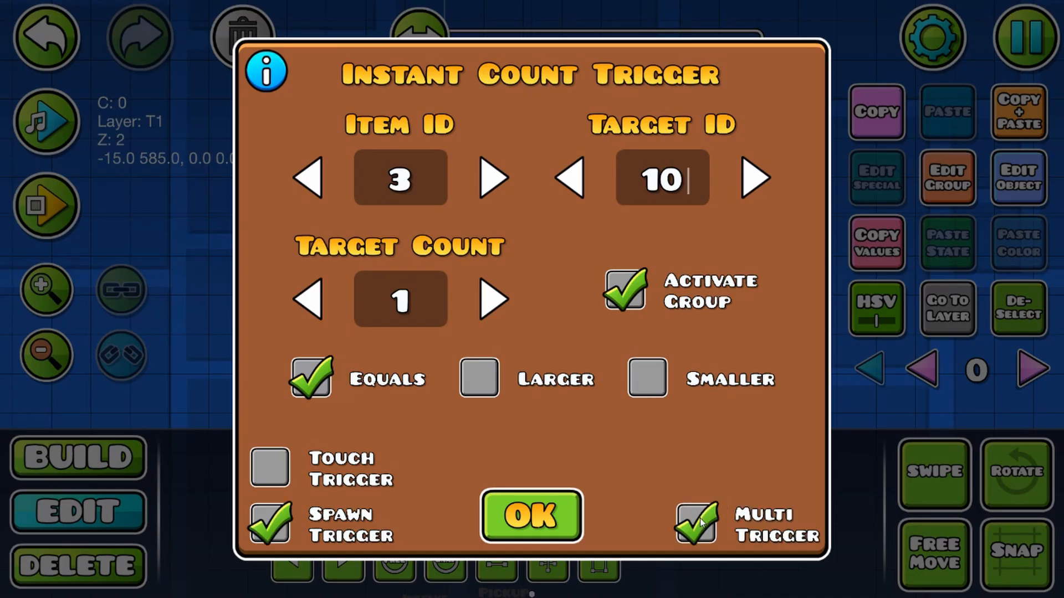
{"action": "left_click", "coordinate": [571, 518]}
Step: Add the item 3 Instant Count trigger to groups 1 and 2
{"action": "left_click", "coordinate": [942, 195]}
{"action": "left_click", "coordinate": [562, 219]}
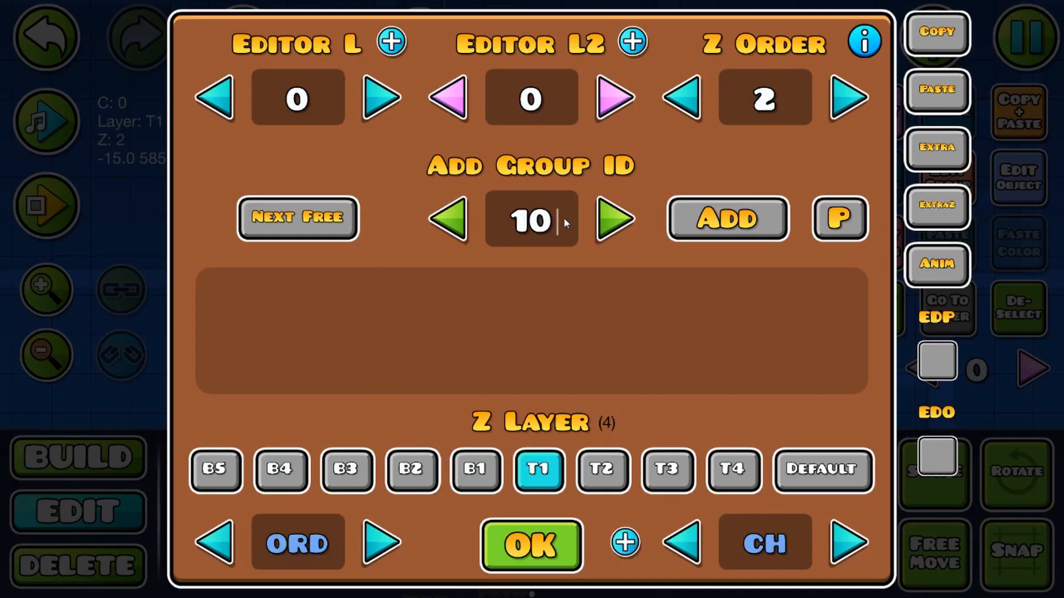
{"action": "key", "text": "BackSpace"}
{"action": "left_click", "coordinate": [729, 220]}
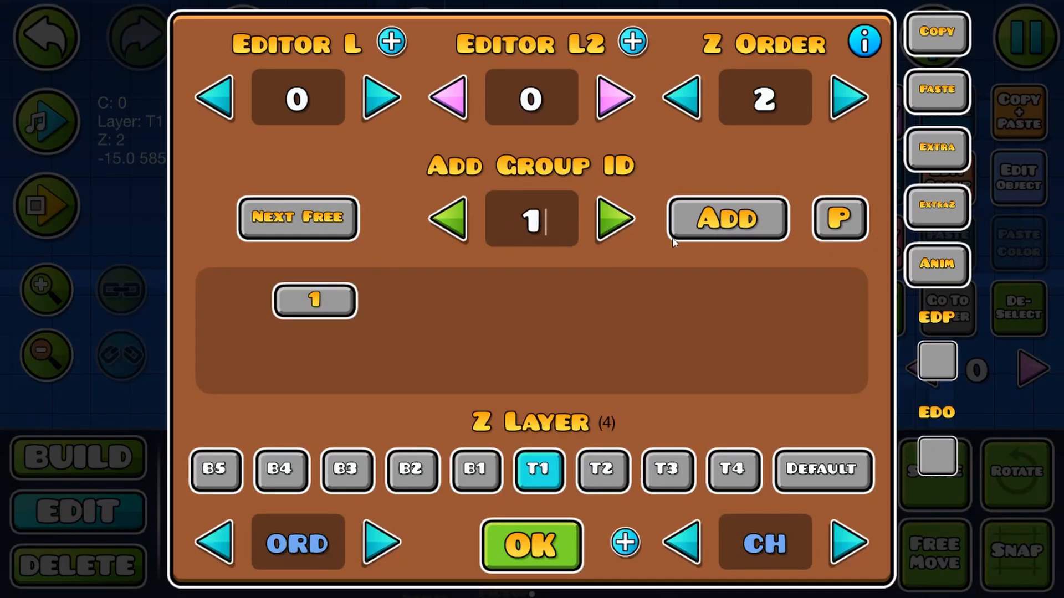
{"action": "left_click", "coordinate": [614, 220]}
{"action": "left_click", "coordinate": [723, 220]}
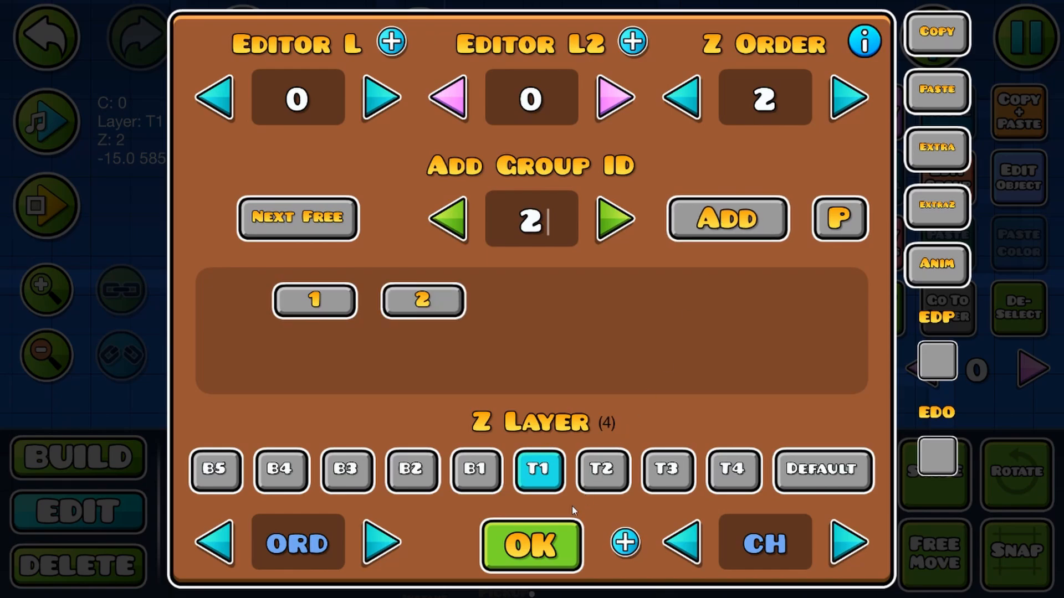
{"action": "left_click", "coordinate": [542, 544]}
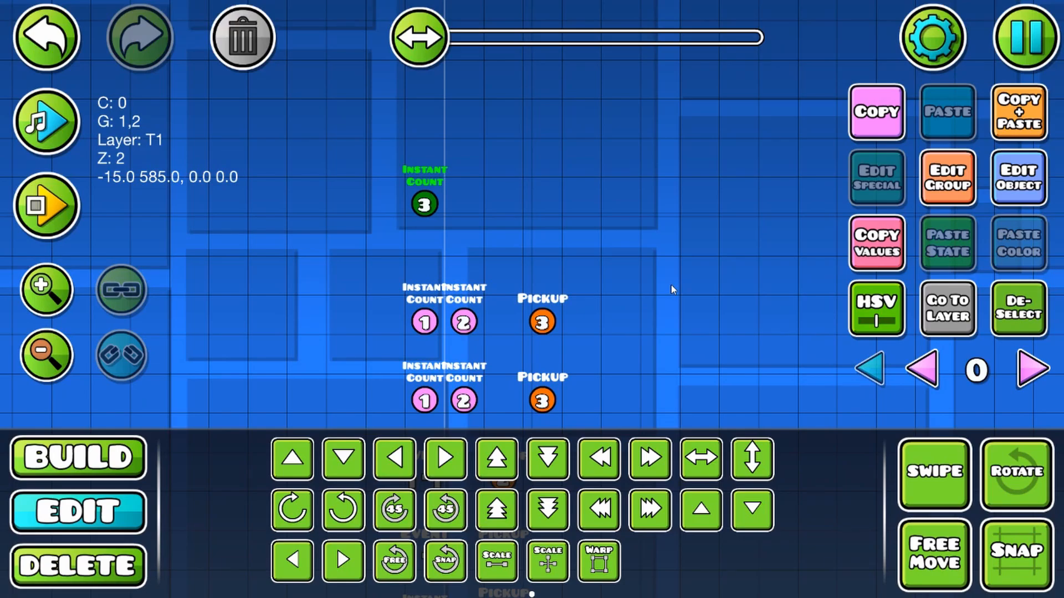
Step: Place a Pickup trigger two cells right of the item 3 Instant Count and add it to group 10
{"action": "key", "text": "1"}
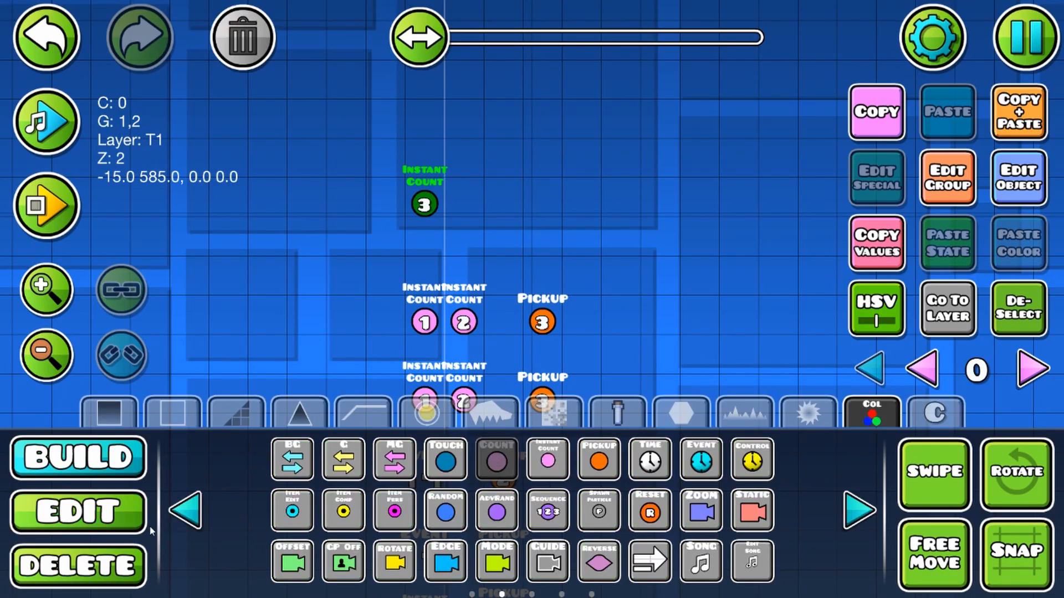
{"action": "left_click", "coordinate": [601, 462]}
{"action": "left_click", "coordinate": [503, 191]}
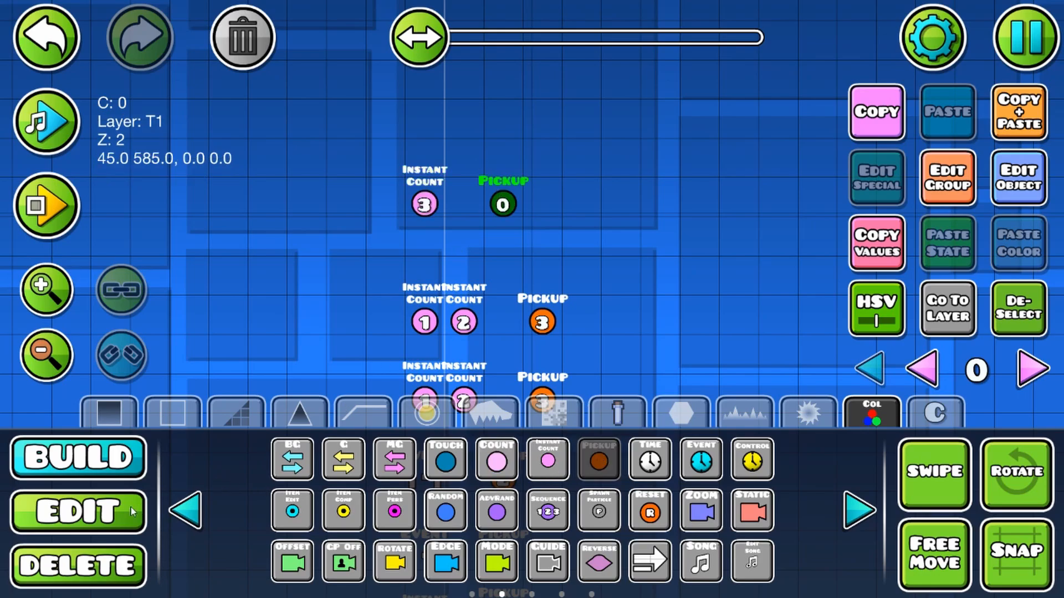
{"action": "left_click", "coordinate": [133, 512]}
{"action": "left_click", "coordinate": [948, 179]}
{"action": "left_click", "coordinate": [327, 222]}
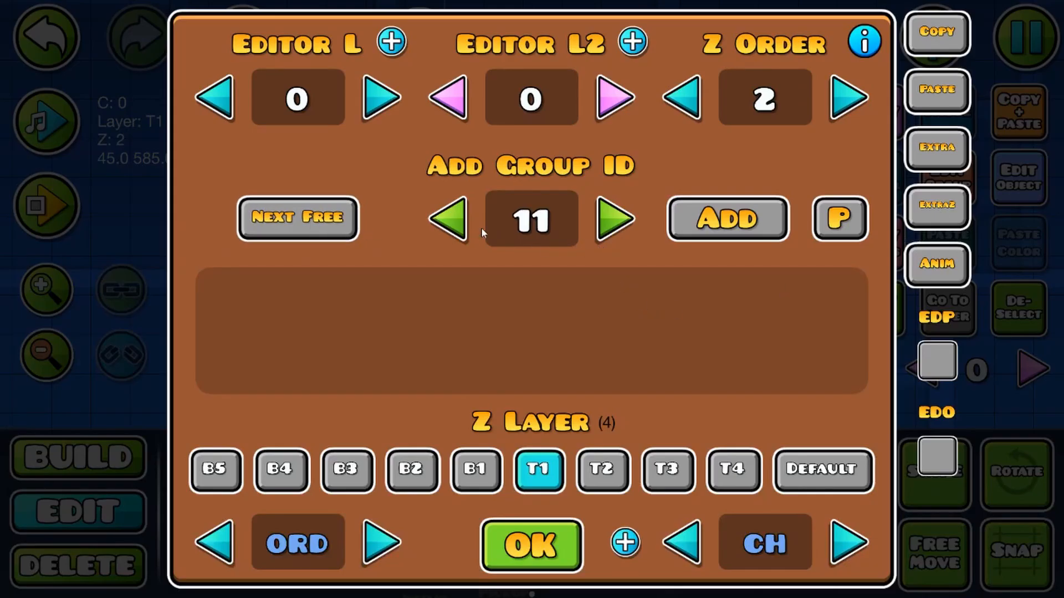
{"action": "left_click", "coordinate": [450, 220]}
{"action": "left_click", "coordinate": [727, 218]}
{"action": "left_click", "coordinate": [531, 545]}
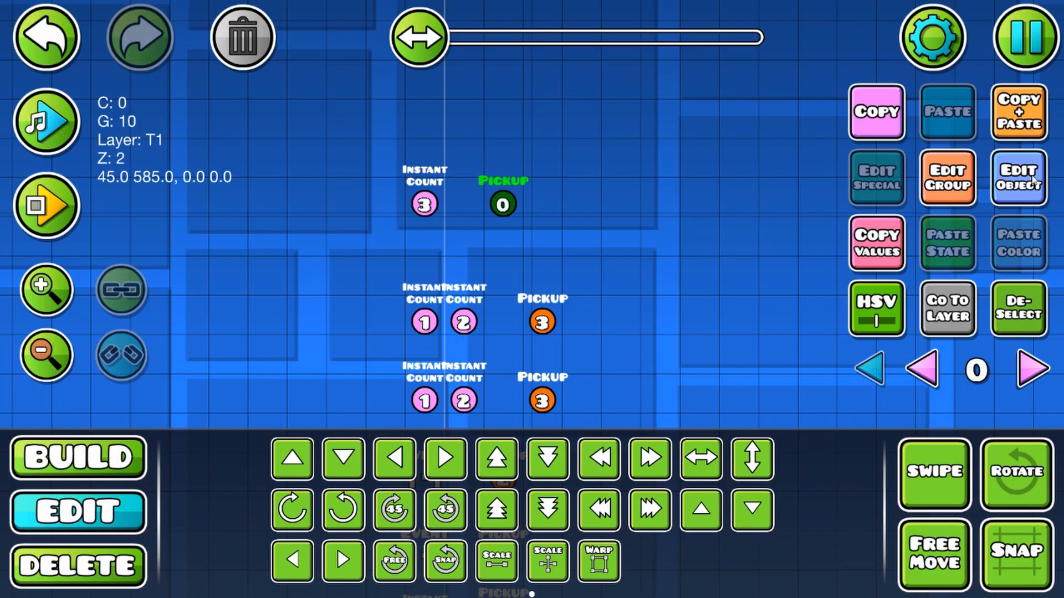
Step: Set the Pickup trigger to ItemID 4 and Count -1, with Spawn Trigger and Multi Trigger enabled
{"action": "left_click", "coordinate": [1025, 200]}
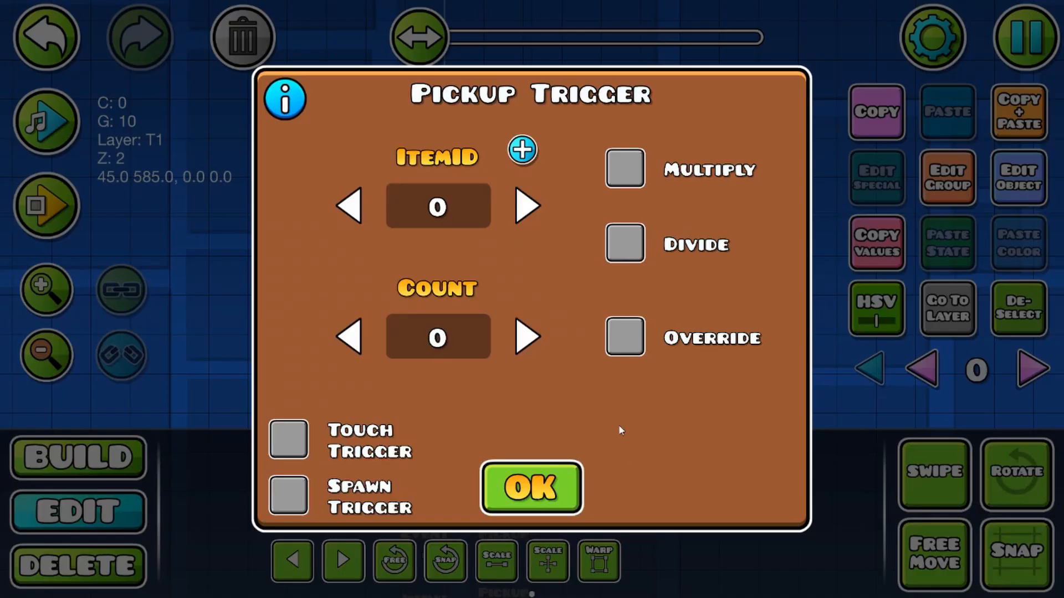
{"action": "left_click", "coordinate": [454, 204]}
{"action": "type", "text": "4"}
{"action": "left_click", "coordinate": [357, 342]}
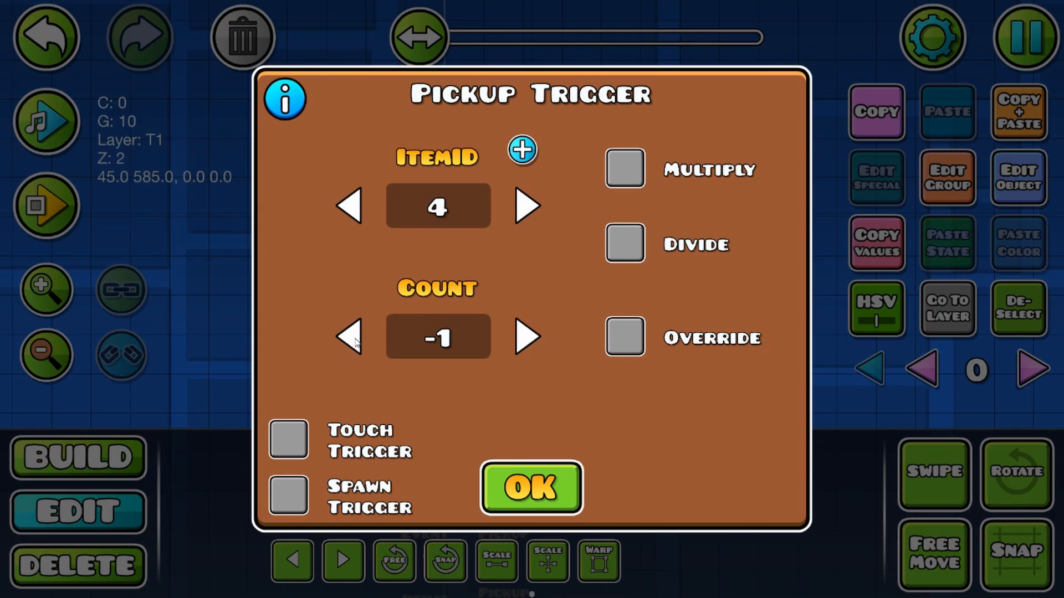
{"action": "left_click", "coordinate": [304, 510]}
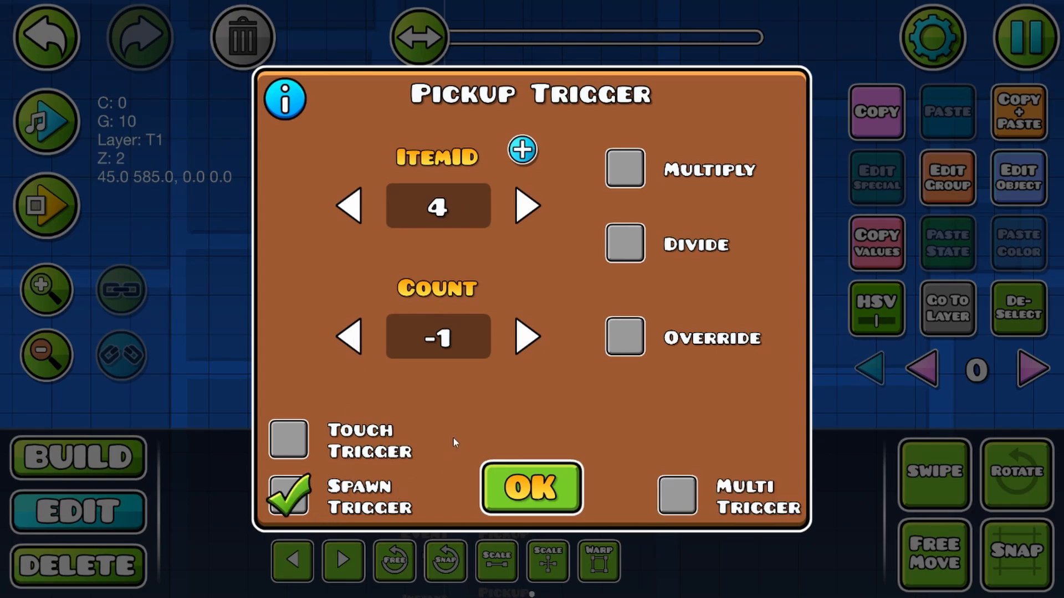
{"action": "left_click", "coordinate": [675, 504]}
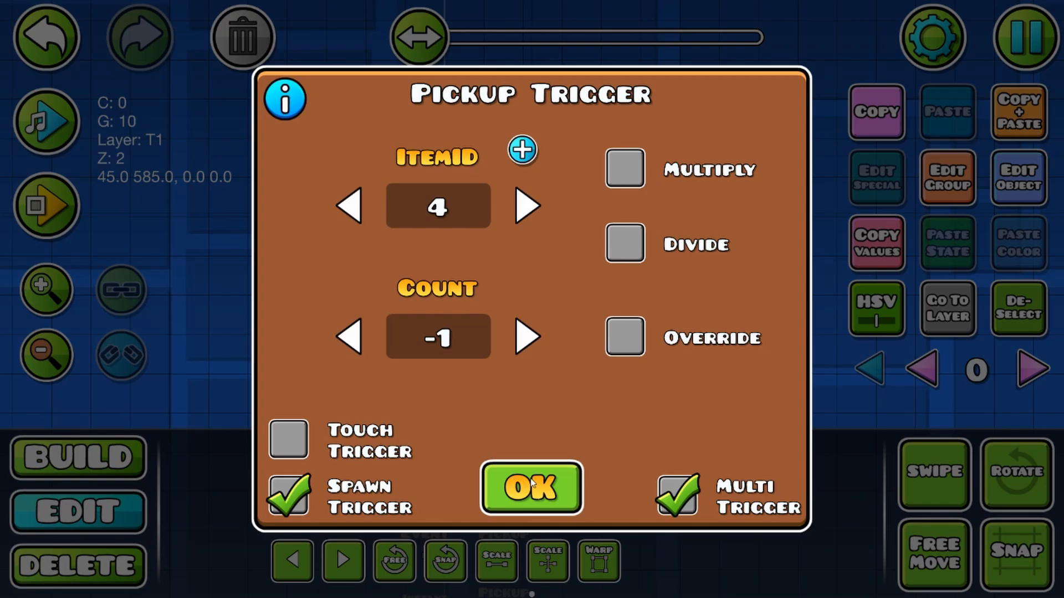
{"action": "left_click", "coordinate": [527, 499]}
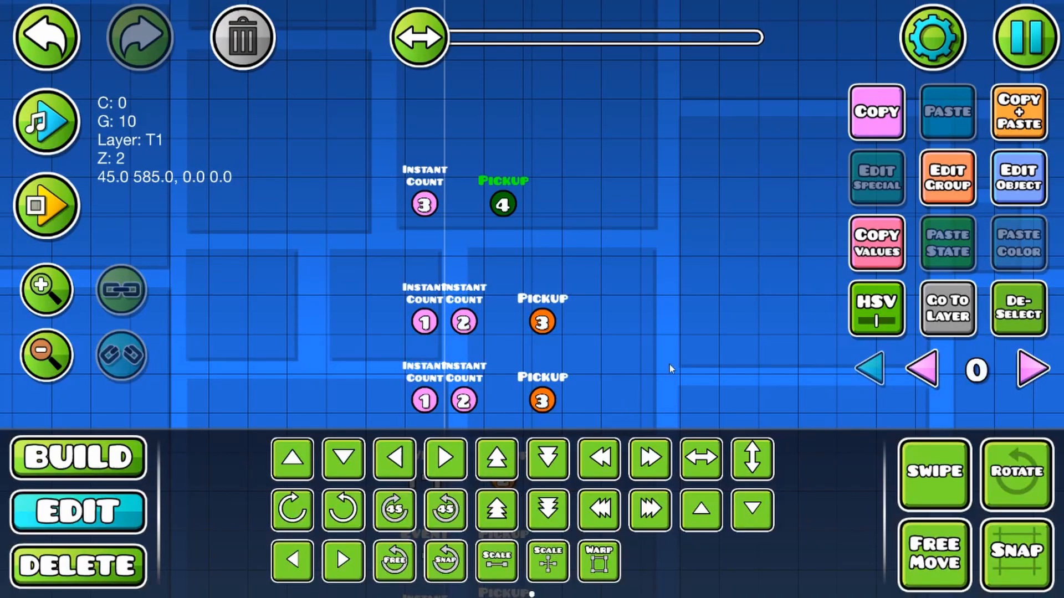
Step: Duplicate the C:3 counter label above the ground and move the copy to its right
{"action": "left_click", "coordinate": [1002, 314]}
{"action": "left_click_drag", "start_coordinate": [625, 385], "coordinate": [406, 179]}
{"action": "left_click_drag", "start_coordinate": [551, 409], "coordinate": [567, 171]}
{"action": "left_click", "coordinate": [396, 303]}
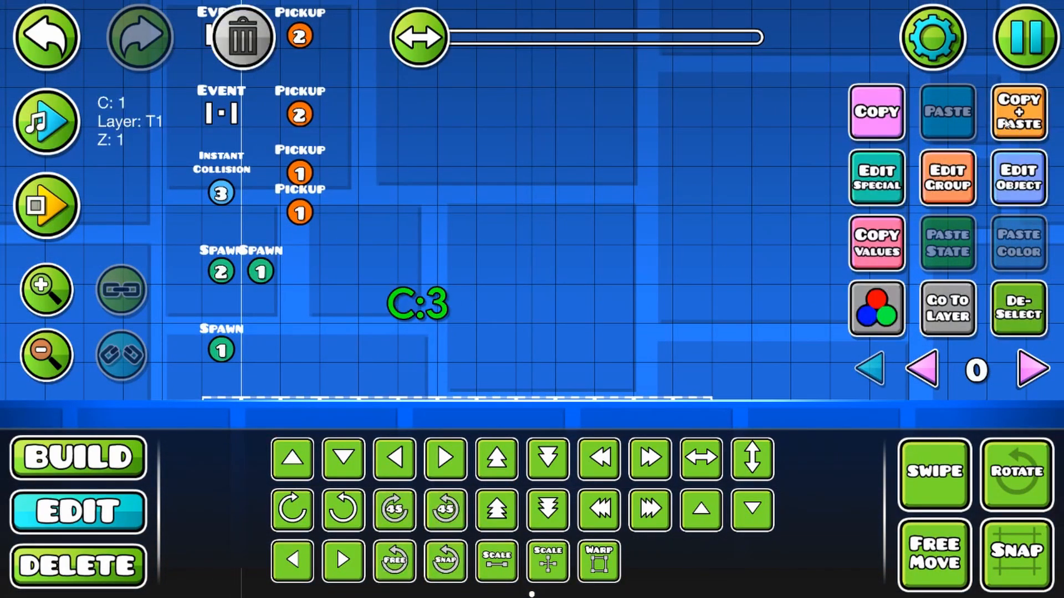
{"action": "left_click", "coordinate": [1002, 118]}
{"action": "key", "text": "d"}
{"action": "key", "text": "d"}
{"action": "key", "text": "d"}
{"action": "key", "text": "d"}
Step: Set the duplicated counter label's item ID to 4
{"action": "left_click", "coordinate": [1026, 197]}
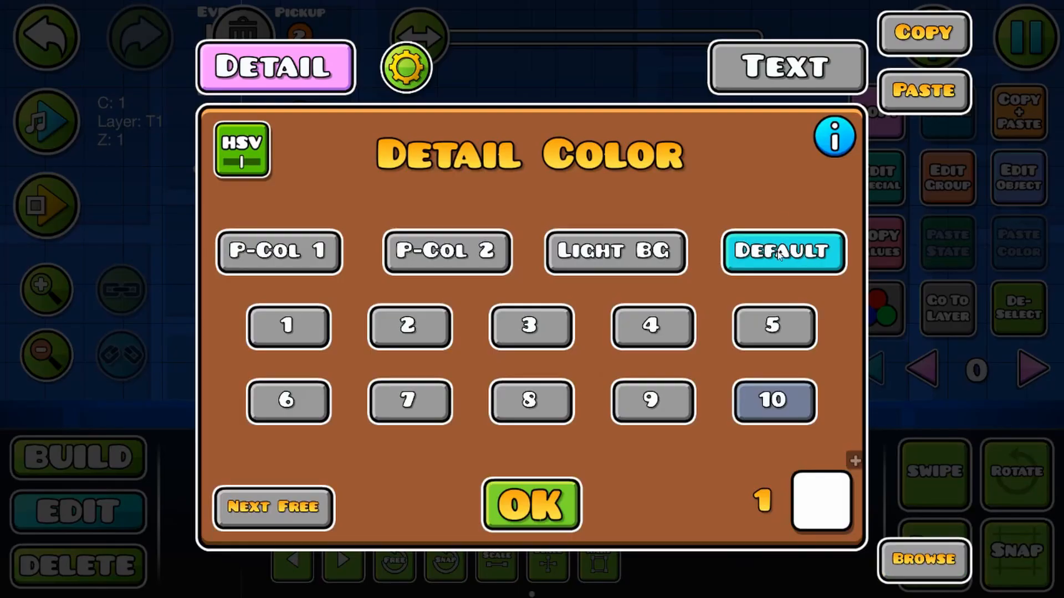
{"action": "left_click", "coordinate": [531, 503]}
{"action": "left_click", "coordinate": [886, 177]}
{"action": "left_click", "coordinate": [505, 204]}
{"action": "left_click", "coordinate": [560, 497]}
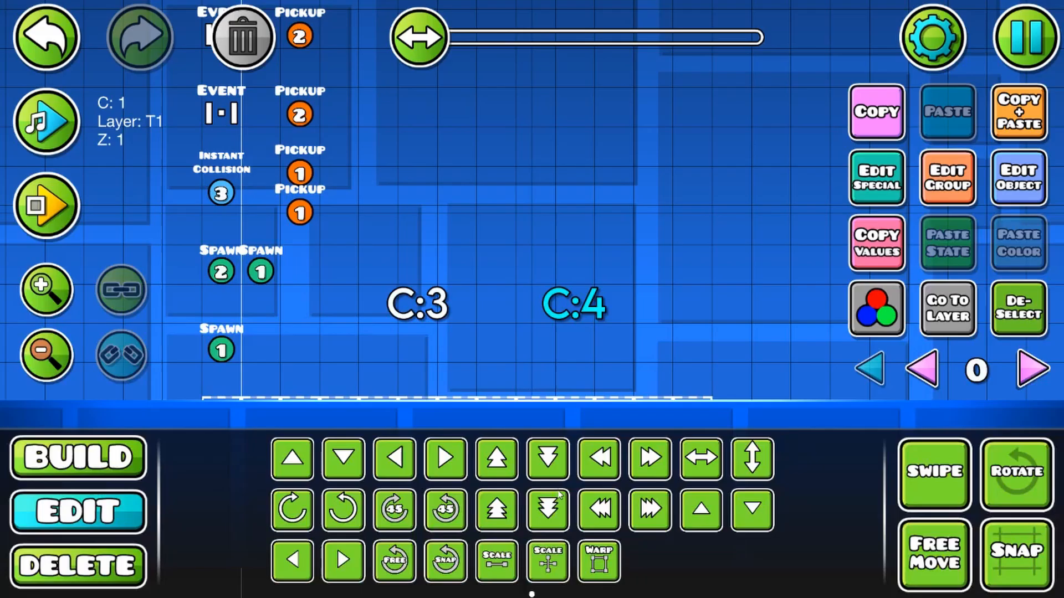
Step: Playtest the level to check the item 3 and item 4 counters, and stop the playtest
{"action": "left_click", "coordinate": [38, 219]}
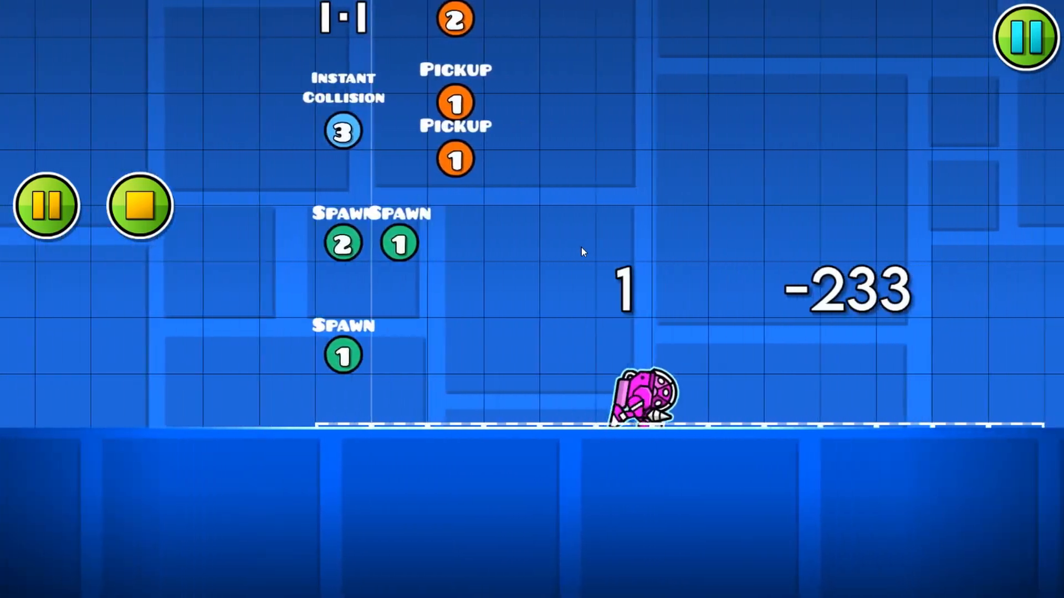
{"action": "left_click", "coordinate": [135, 208]}
{"action": "scroll", "coordinate": [69, 336], "scroll_direction": "down", "scroll_amount": 4}
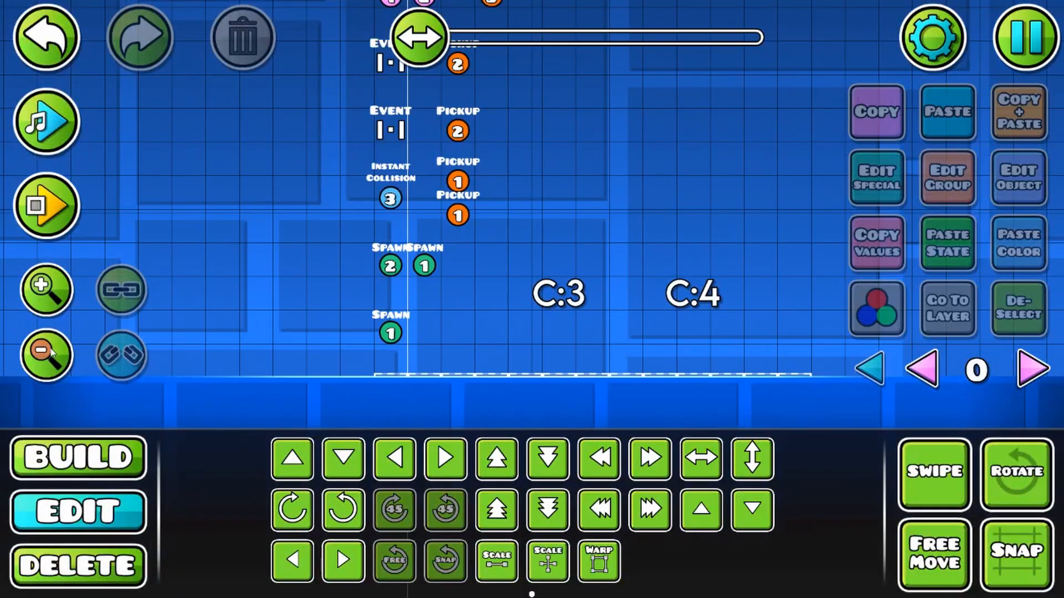
Step: Move the top row's item 3 Instant Count and item 4 Pickup triggers up one cell
{"action": "scroll", "coordinate": [181, 267], "scroll_direction": "up", "scroll_amount": 4}
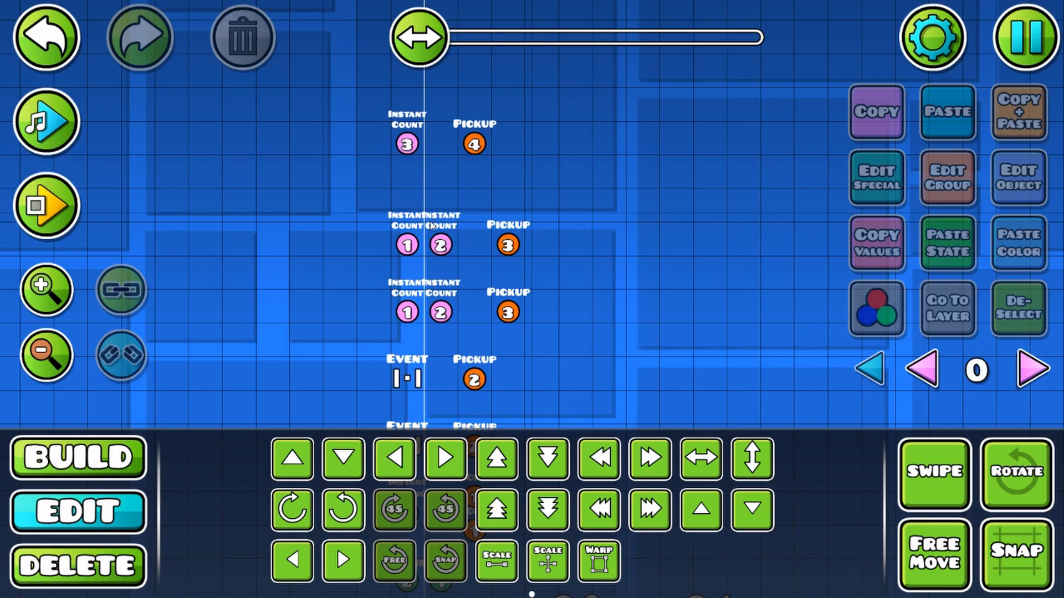
{"action": "left_click_drag", "start_coordinate": [511, 351], "coordinate": [464, 372]}
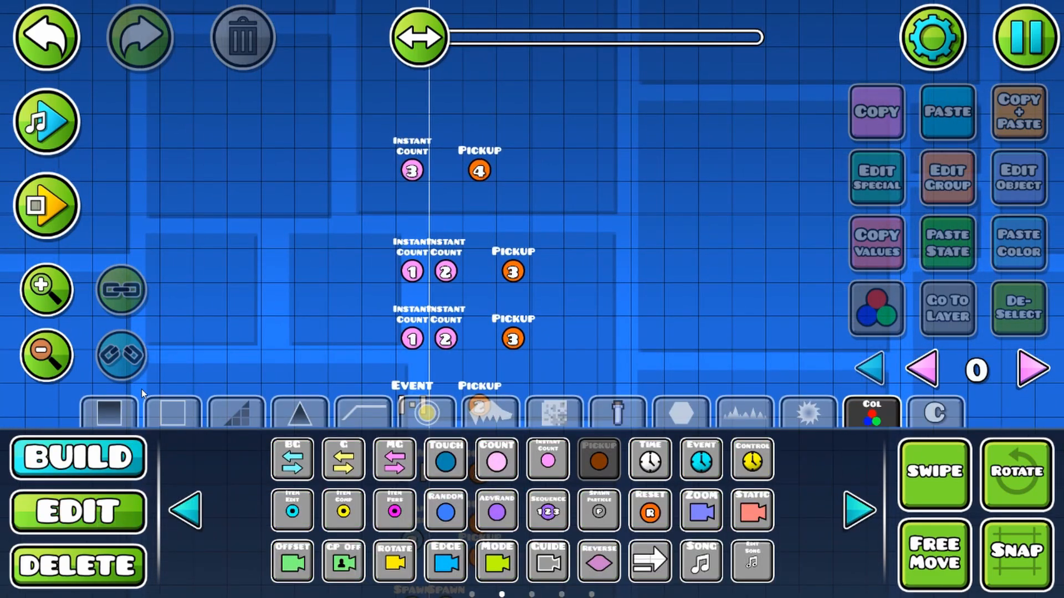
{"action": "left_click", "coordinate": [82, 521]}
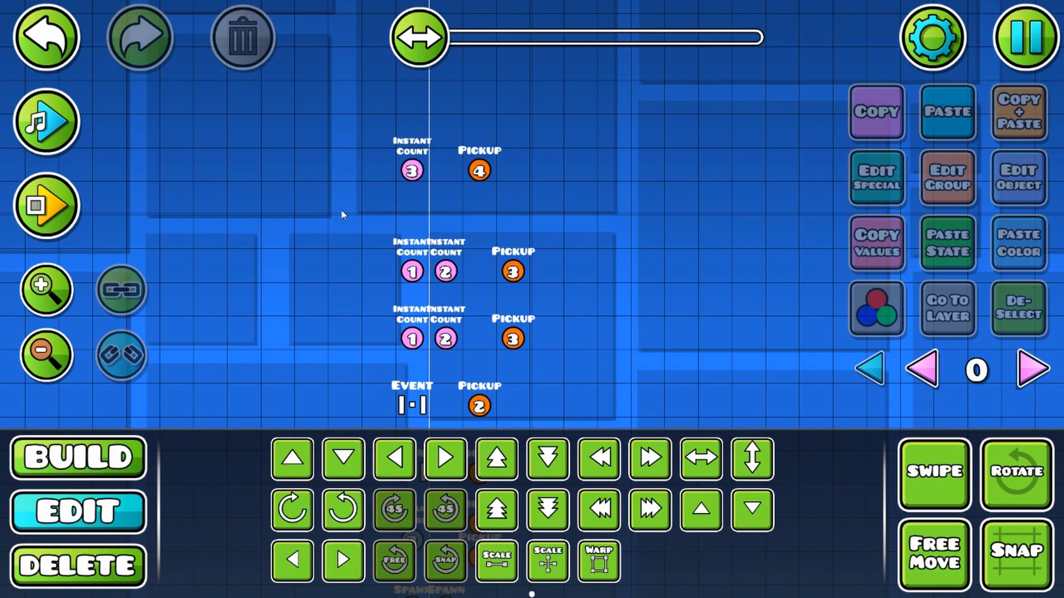
{"action": "left_click", "coordinate": [481, 168]}
{"action": "left_click", "coordinate": [1018, 309]}
{"action": "left_click_drag", "start_coordinate": [744, 311], "coordinate": [610, 298]}
{"action": "key", "text": "Return"}
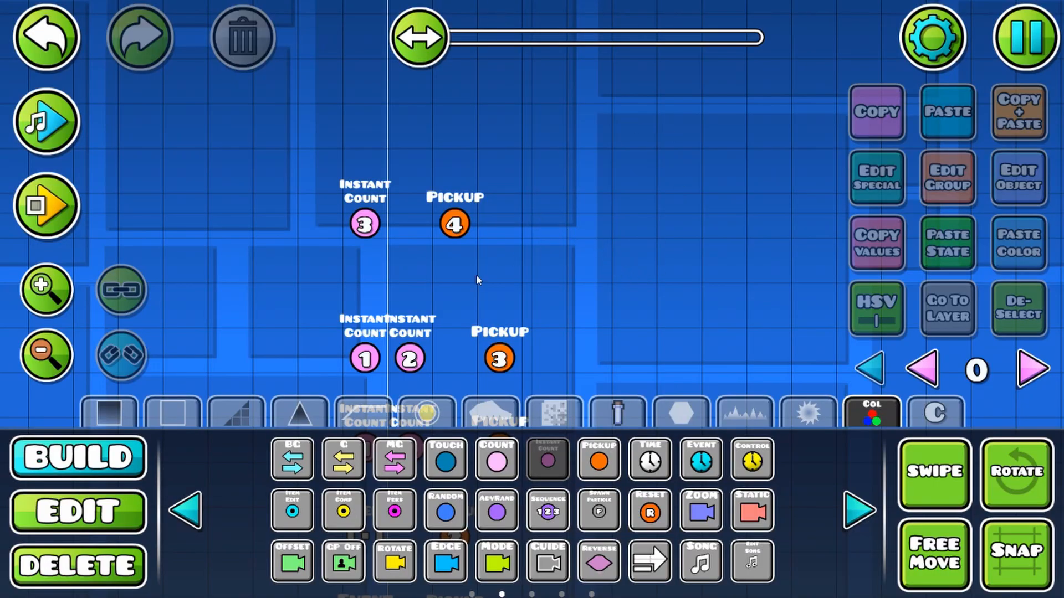
{"action": "left_click", "coordinate": [114, 510]}
{"action": "left_click_drag", "start_coordinate": [324, 258], "coordinate": [621, 159]}
{"action": "key", "text": "w"}
Step: Place an Instant Count trigger below the top row with item ID 4, target count 1, Smaller, Activate Group enabled and target ID 11
{"action": "left_click", "coordinate": [111, 457]}
{"action": "left_click", "coordinate": [393, 256]}
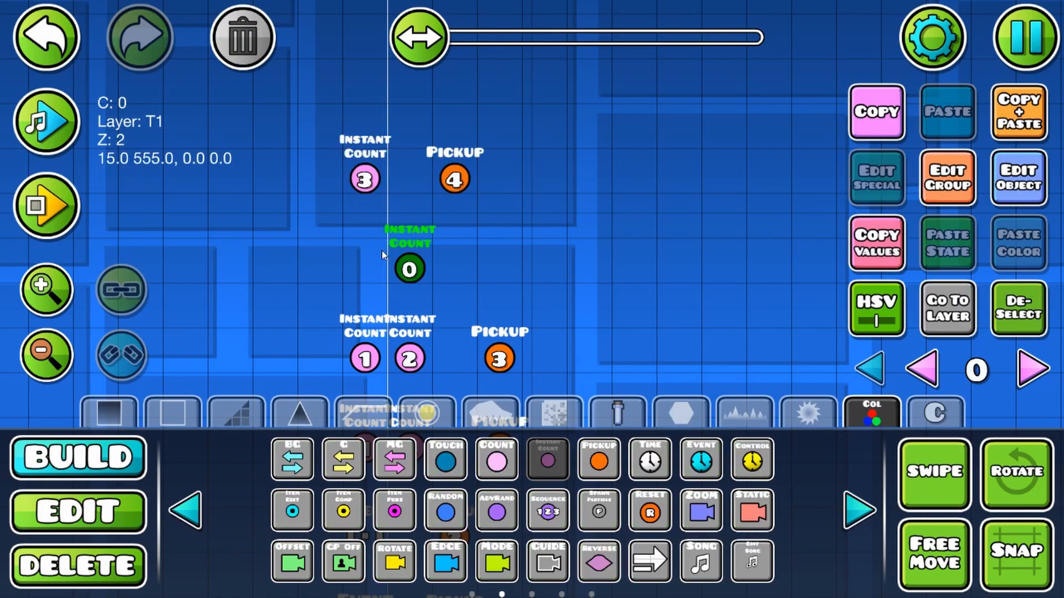
{"action": "key", "text": "2"}
{"action": "left_click", "coordinate": [1019, 178]}
{"action": "left_click", "coordinate": [442, 206]}
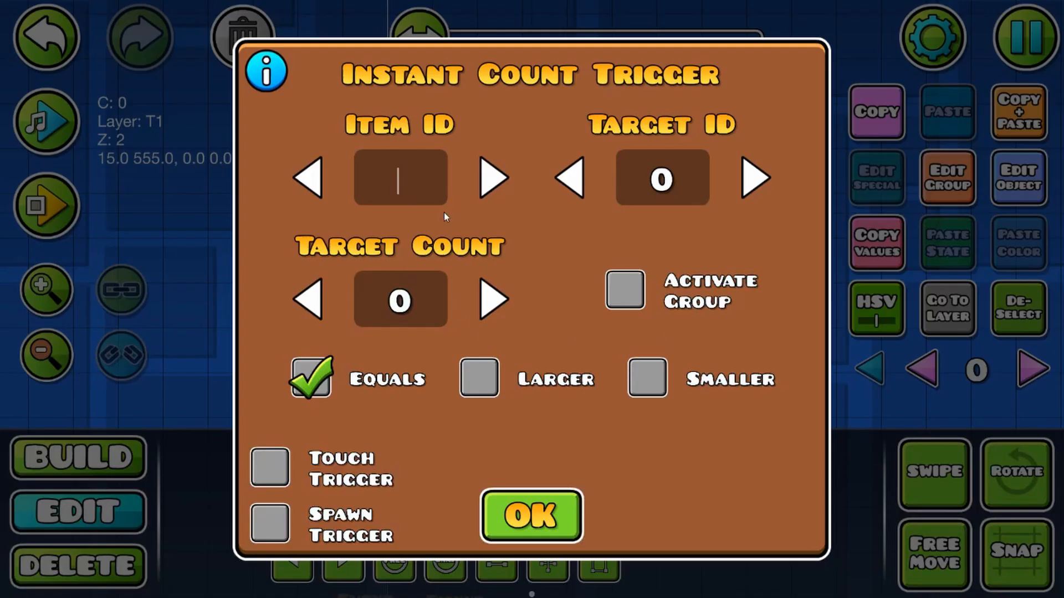
{"action": "type", "text": "4"}
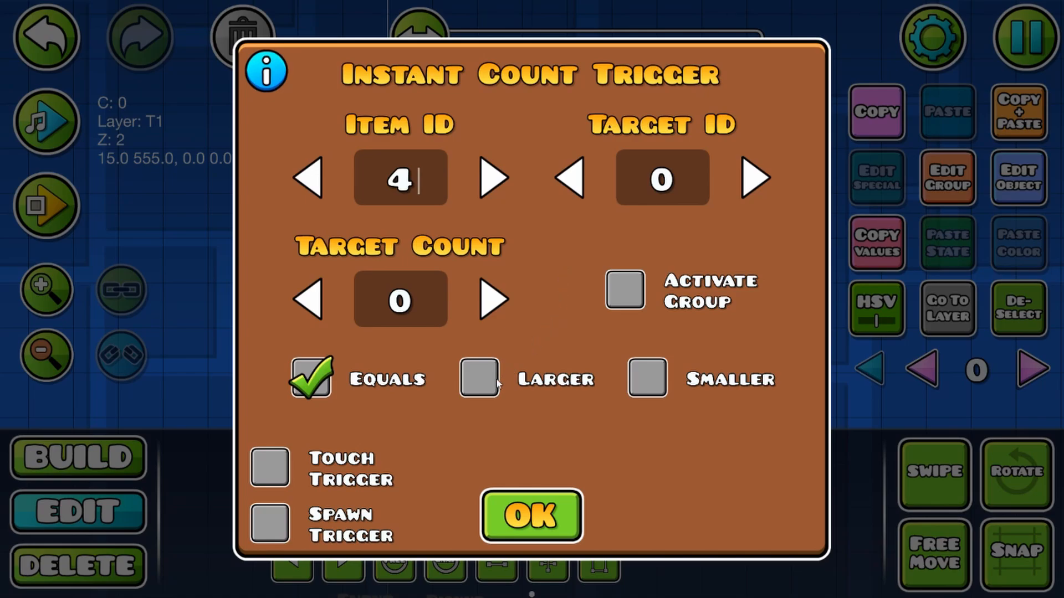
{"action": "left_click", "coordinate": [655, 382]}
{"action": "left_click", "coordinate": [494, 302]}
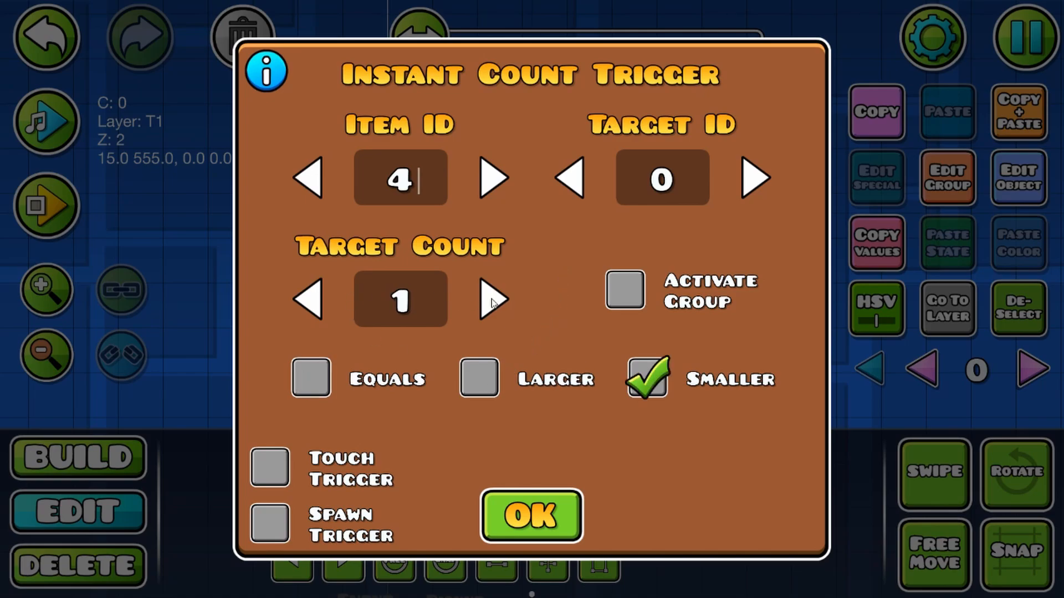
{"action": "left_click", "coordinate": [640, 305]}
{"action": "left_click", "coordinate": [662, 177]}
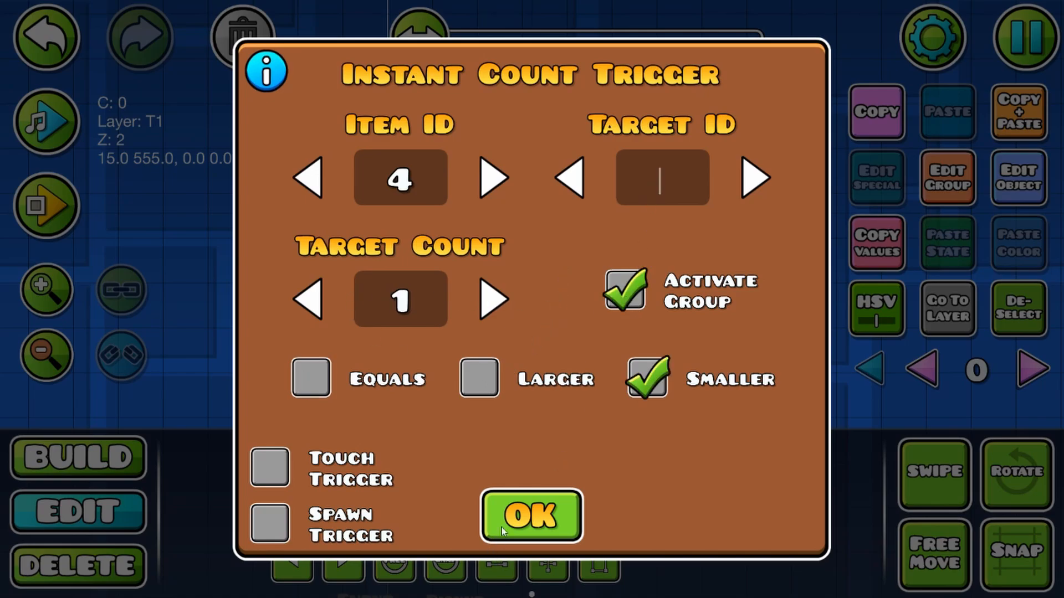
{"action": "type", "text": "11"}
{"action": "left_click", "coordinate": [515, 514]}
Step: Enable Multi Trigger on the new spawn-triggered item 4 Instant Count trigger
{"action": "left_click", "coordinate": [945, 178]}
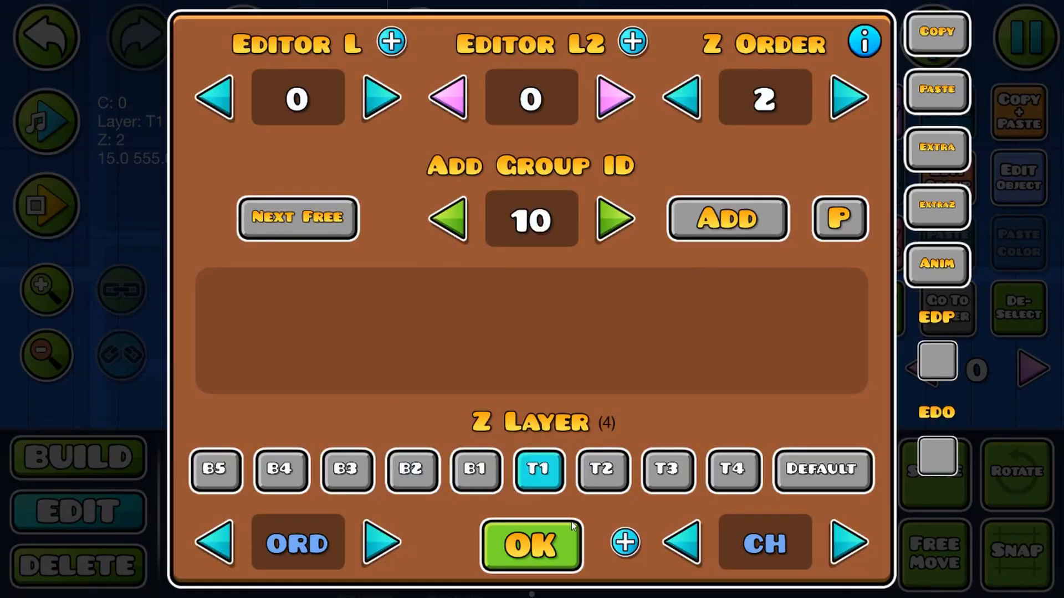
{"action": "left_click", "coordinate": [567, 540]}
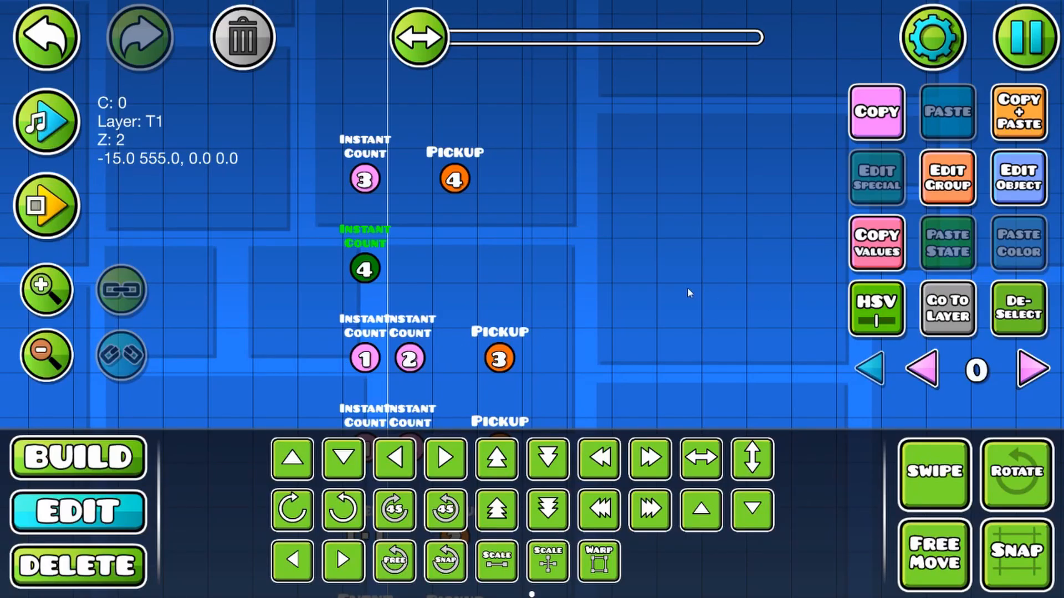
{"action": "left_click", "coordinate": [1019, 175]}
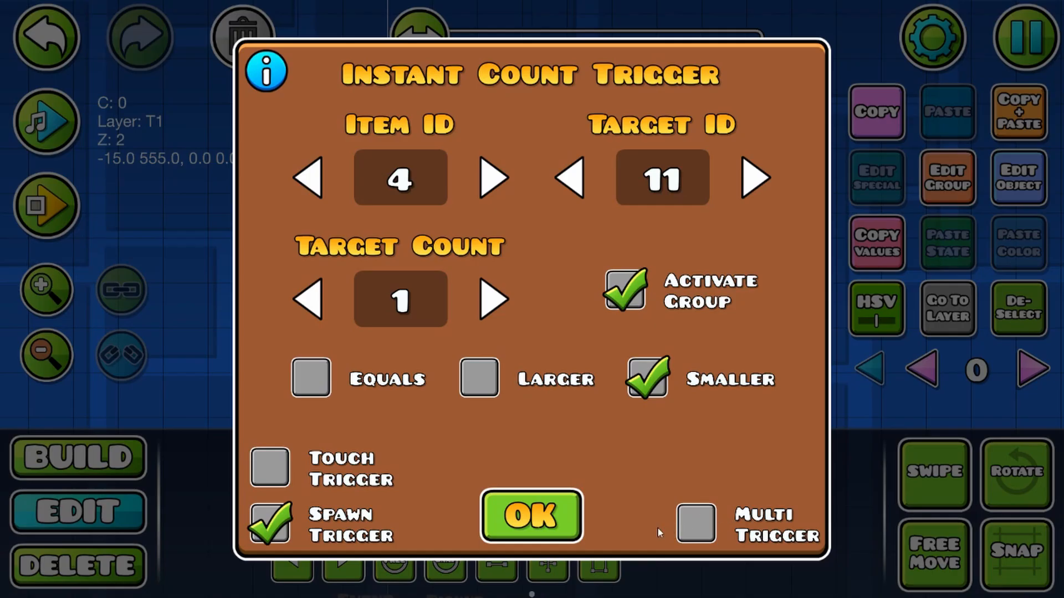
{"action": "left_click", "coordinate": [696, 523]}
{"action": "left_click", "coordinate": [530, 515]}
Step: Add the item 4 Instant Count trigger to groups 1 and 2, and deselect it
{"action": "left_click", "coordinate": [947, 178]}
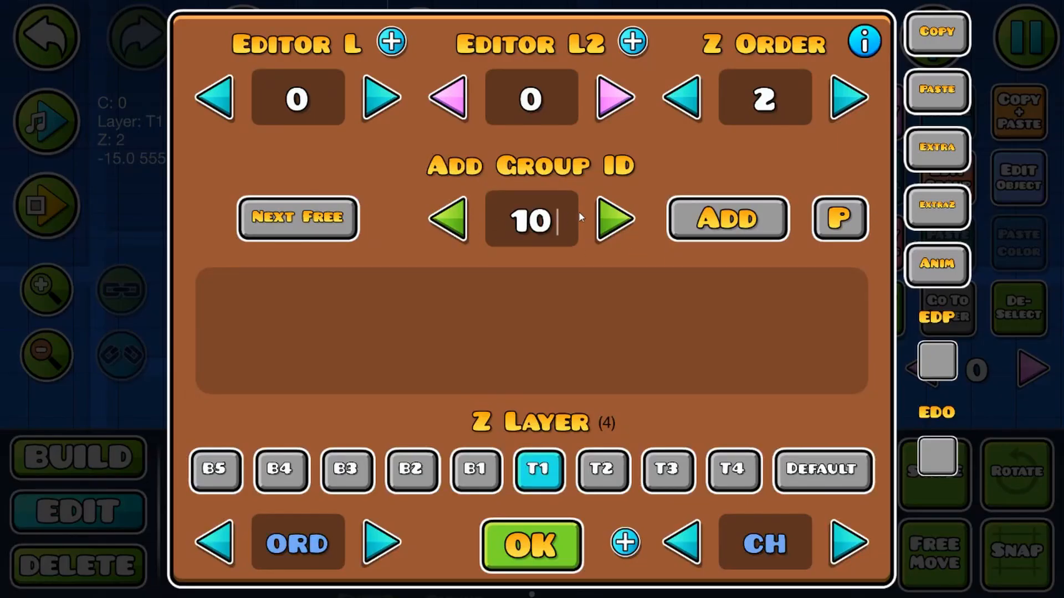
{"action": "key", "text": "BackSpace"}
{"action": "left_click", "coordinate": [695, 219]}
{"action": "left_click", "coordinate": [623, 217]}
{"action": "left_click", "coordinate": [727, 220]}
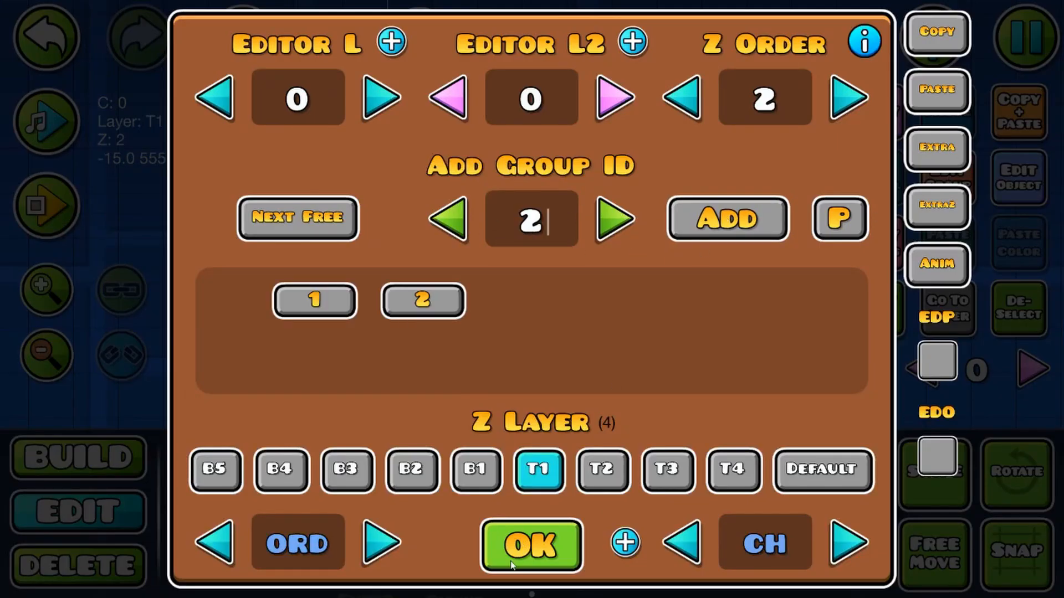
{"action": "left_click", "coordinate": [513, 562]}
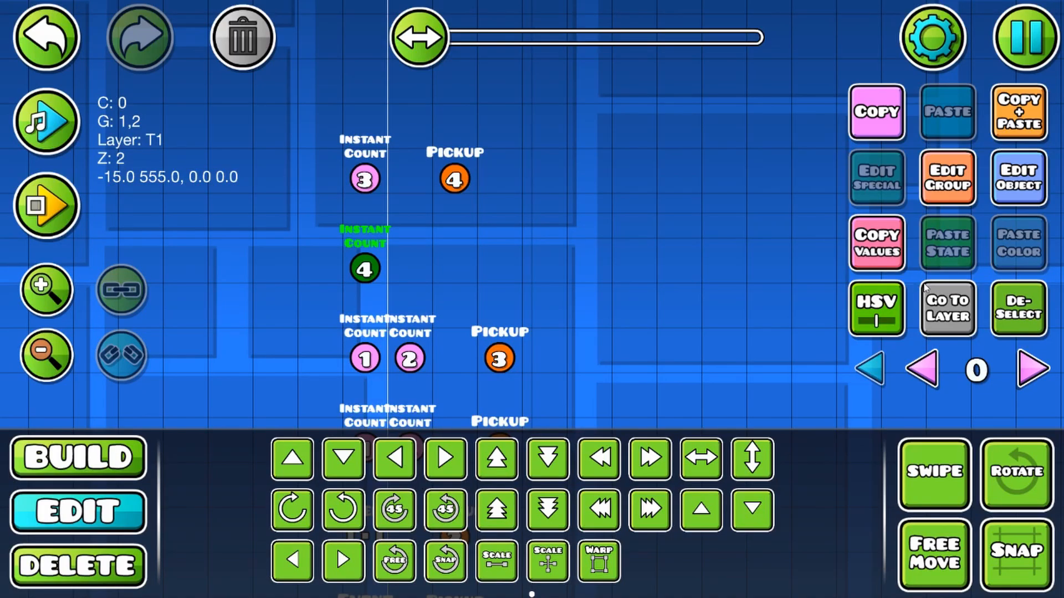
{"action": "left_click", "coordinate": [1021, 313]}
{"action": "key", "text": "1"}
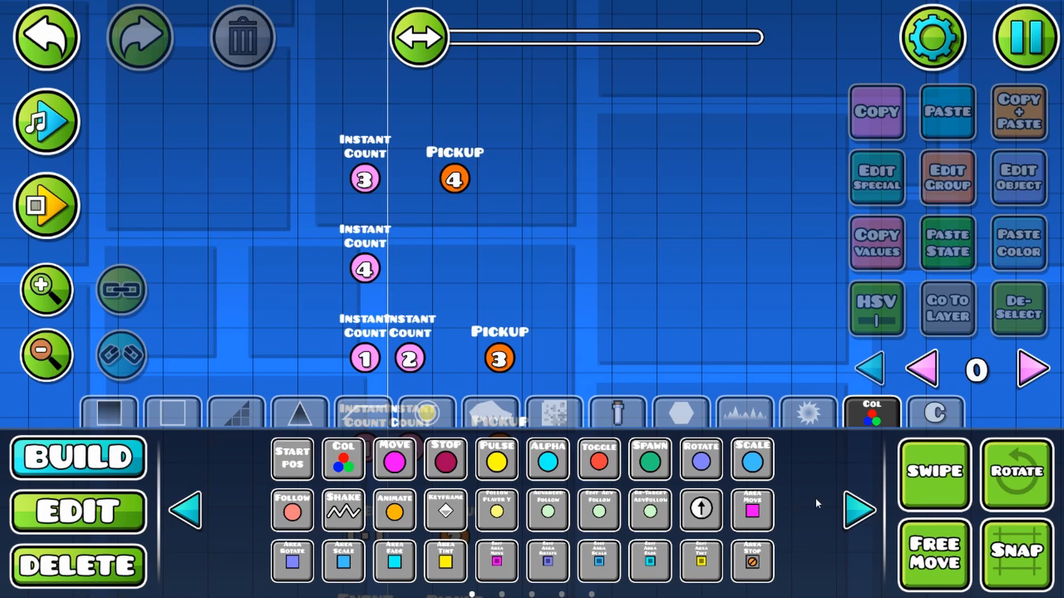
{"action": "left_click", "coordinate": [846, 519]}
{"action": "left_click", "coordinate": [142, 528]}
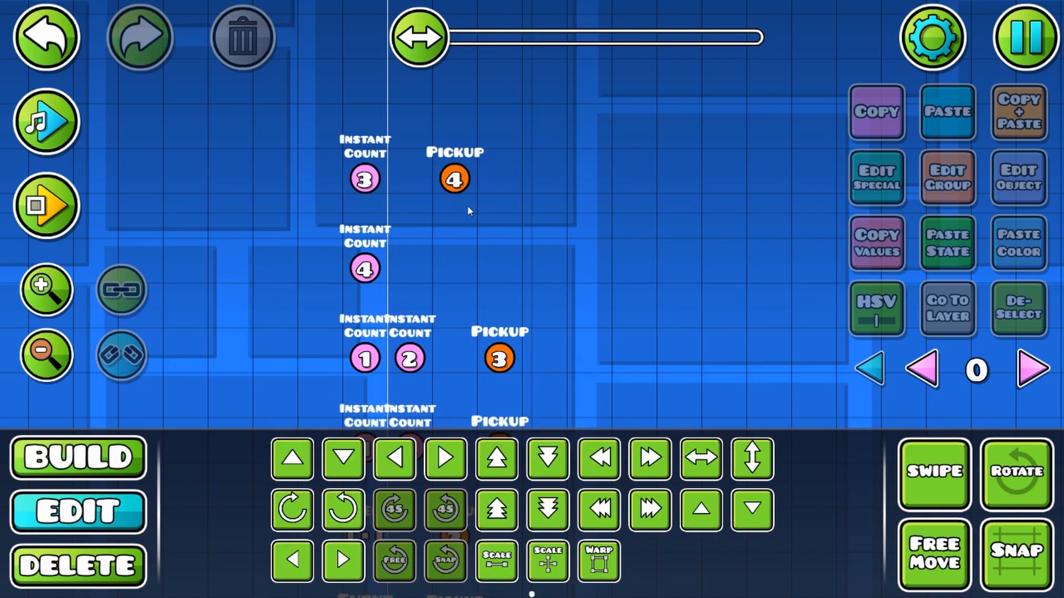
Step: Duplicate the item 4 Pickup trigger and move the copy down two cells, beside the item 4 Instant Count trigger
{"action": "left_click", "coordinate": [457, 184]}
{"action": "left_click", "coordinate": [1044, 135]}
{"action": "key", "text": "s"}
{"action": "key", "text": "s"}
Step: Replace the duplicated Pickup trigger's group 10 with group 11
{"action": "left_click", "coordinate": [950, 180]}
{"action": "left_click", "coordinate": [314, 300]}
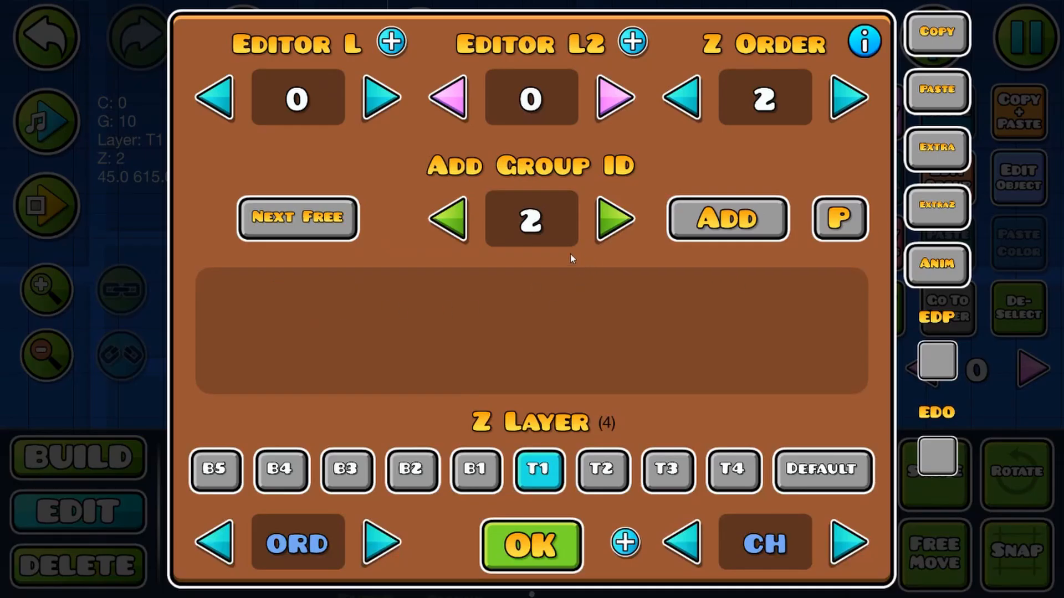
{"action": "left_click", "coordinate": [297, 217]}
{"action": "left_click", "coordinate": [448, 220]}
{"action": "left_click", "coordinate": [727, 219]}
{"action": "left_click", "coordinate": [530, 545]}
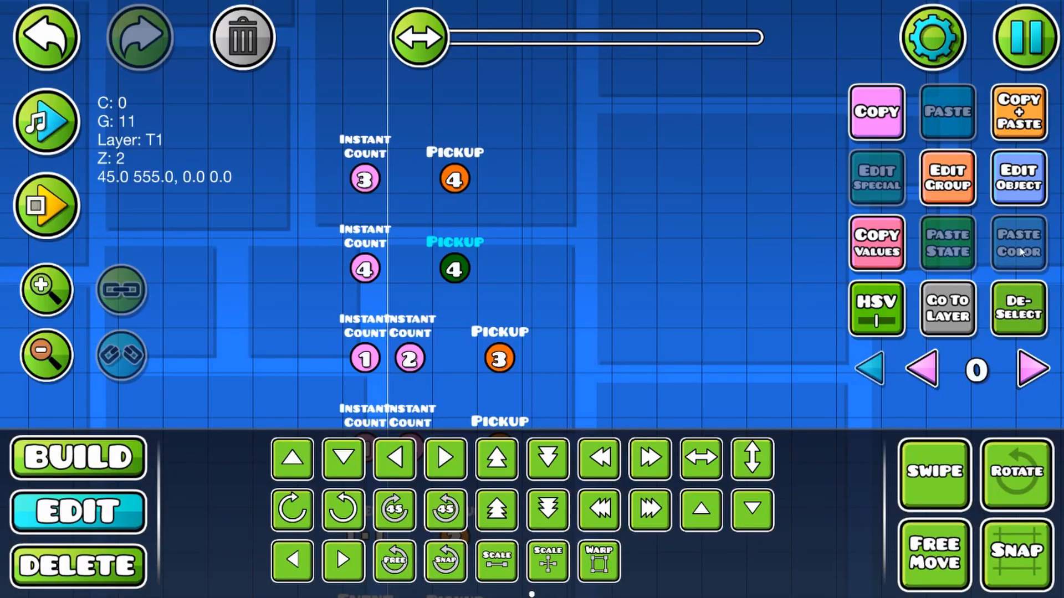
Step: Set the duplicated item 4 Pickup trigger's count to 25 and enable Override
{"action": "left_click", "coordinate": [1018, 177]}
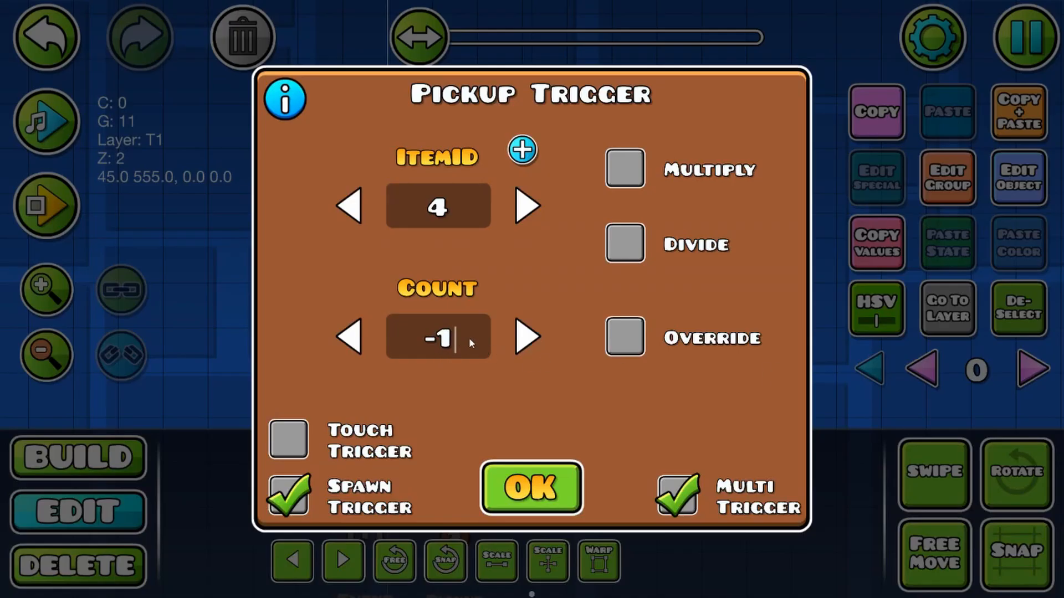
{"action": "key", "text": "BackSpace"}
{"action": "key", "text": "BackSpace"}
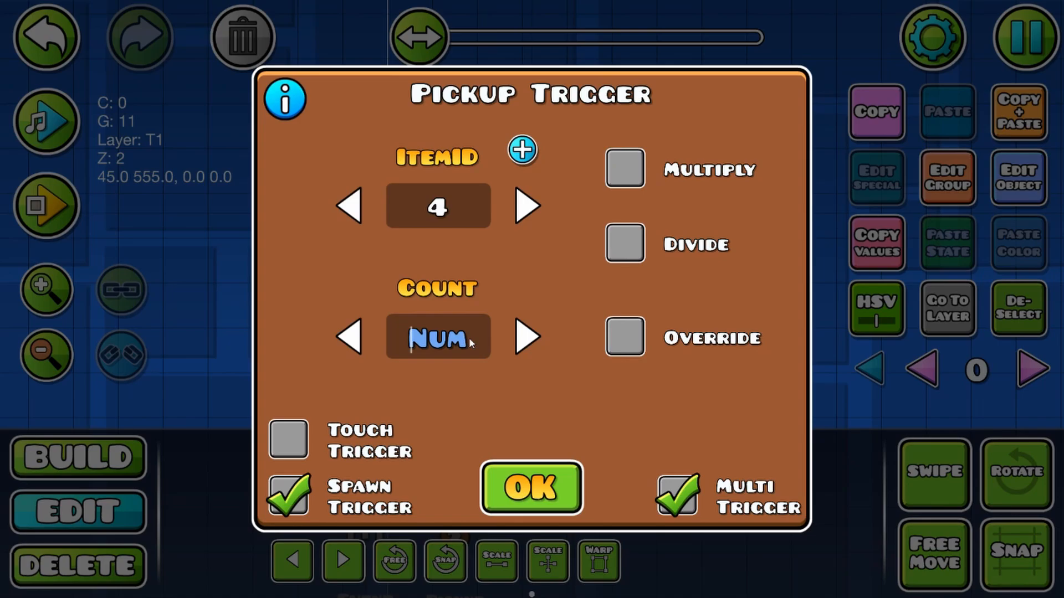
{"action": "type", "text": "25"}
{"action": "left_click", "coordinate": [626, 336]}
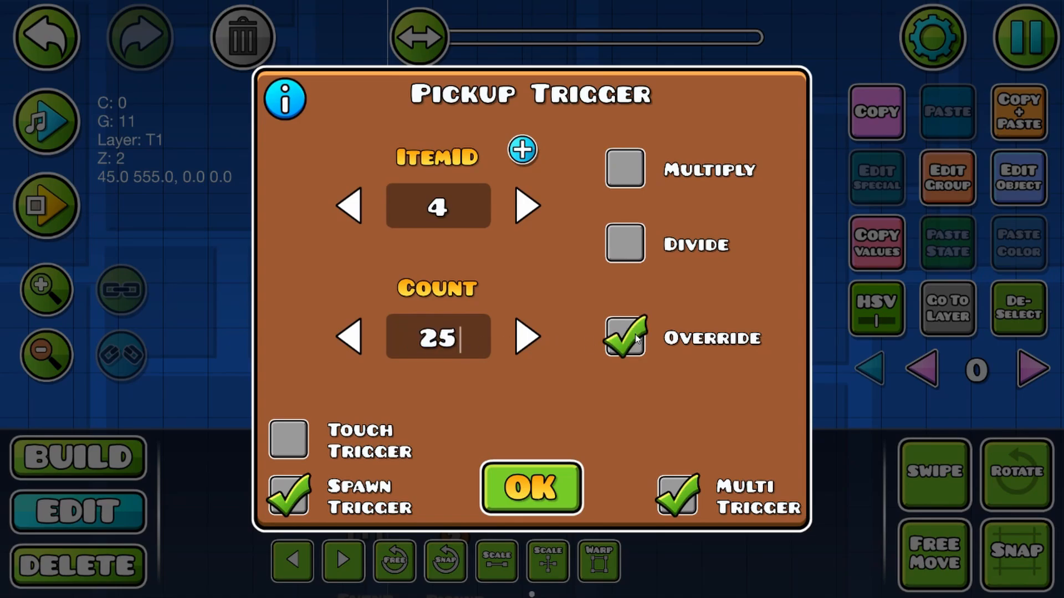
{"action": "left_click", "coordinate": [514, 492]}
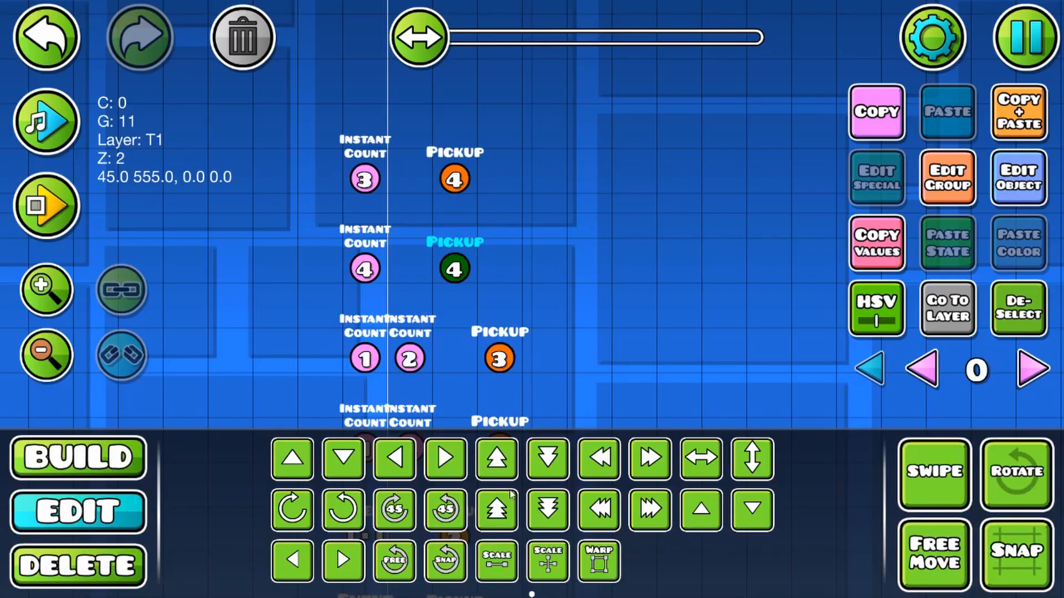
Step: Playtest the level to check that the item 4 counter resets and counts down, and stop the playtest
{"action": "left_click", "coordinate": [32, 224]}
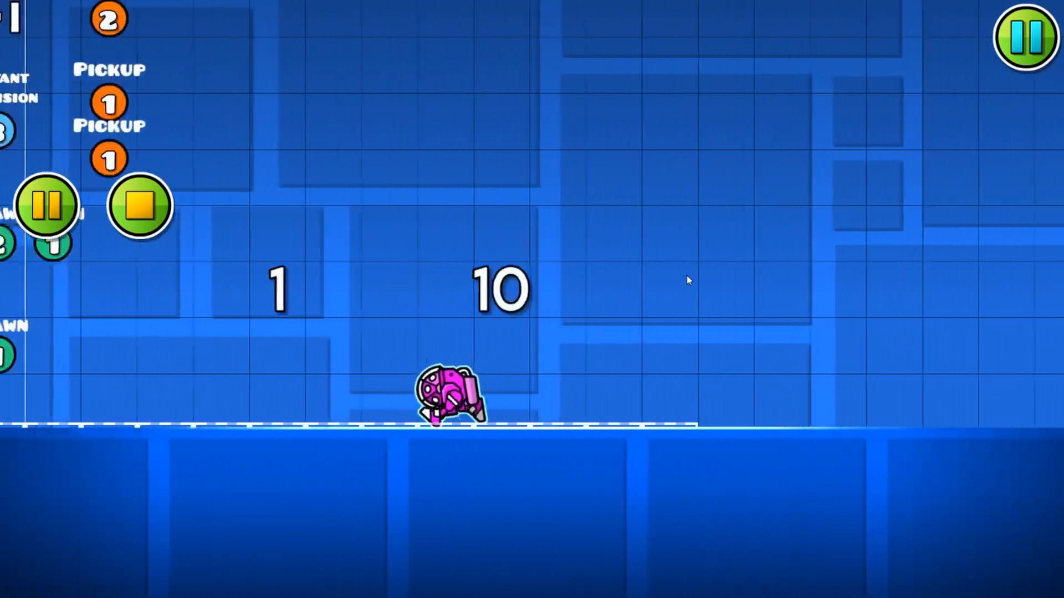
{"action": "left_click", "coordinate": [140, 206]}
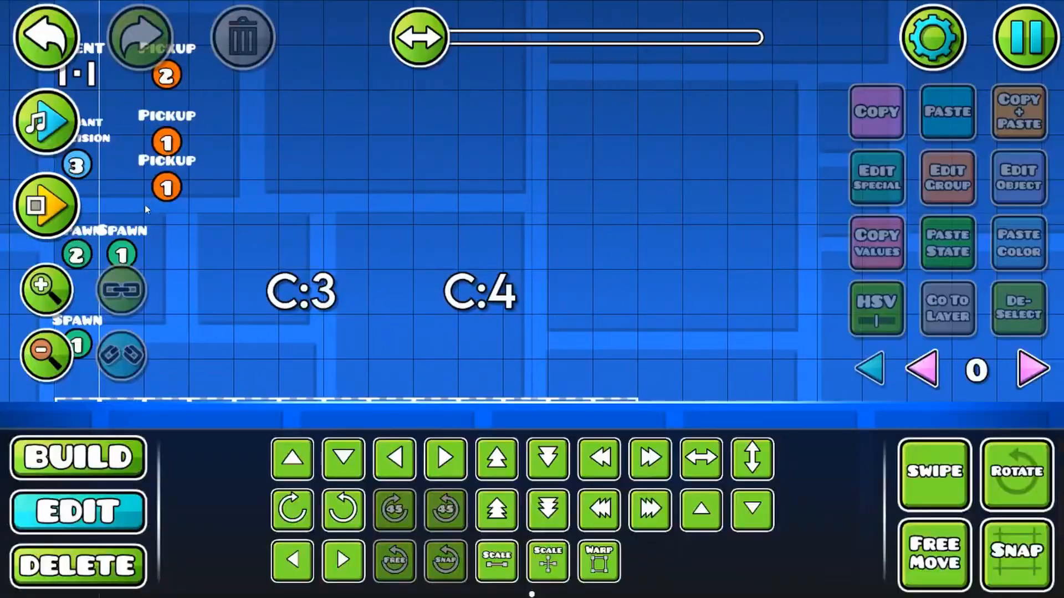
Step: Move the top row's item 3 Instant Count and item 4 Pickup triggers down one cell, directly above the item 4 row, and deselect them
{"action": "left_click", "coordinate": [39, 351]}
{"action": "left_click", "coordinate": [38, 352]}
{"action": "left_click", "coordinate": [38, 352]}
{"action": "left_click_drag", "start_coordinate": [392, 194], "coordinate": [447, 248]}
{"action": "left_click_drag", "start_coordinate": [294, 169], "coordinate": [382, 376]}
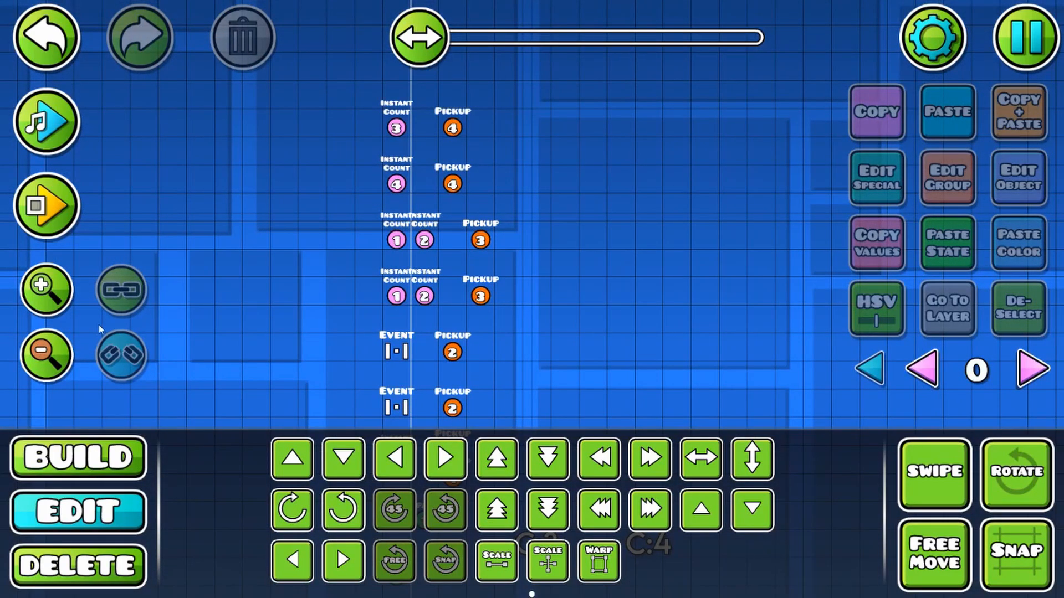
{"action": "left_click", "coordinate": [47, 291]}
{"action": "left_click", "coordinate": [47, 290]}
{"action": "left_click_drag", "start_coordinate": [468, 157], "coordinate": [534, 297]}
{"action": "left_click_drag", "start_coordinate": [360, 208], "coordinate": [762, 111]}
{"action": "key", "text": "s"}
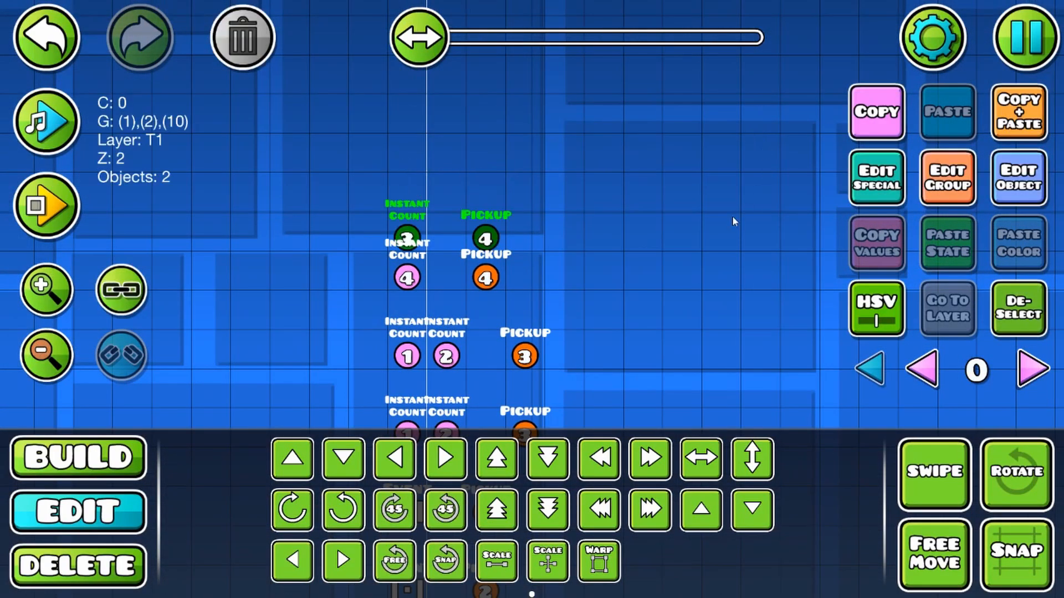
{"action": "key", "text": "w"}
{"action": "key", "text": "s"}
{"action": "left_click", "coordinate": [1024, 296]}
Step: Review the item 4 Instant Count trigger and the settings of the group 11 Pickup trigger beside it
{"action": "left_click", "coordinate": [400, 274]}
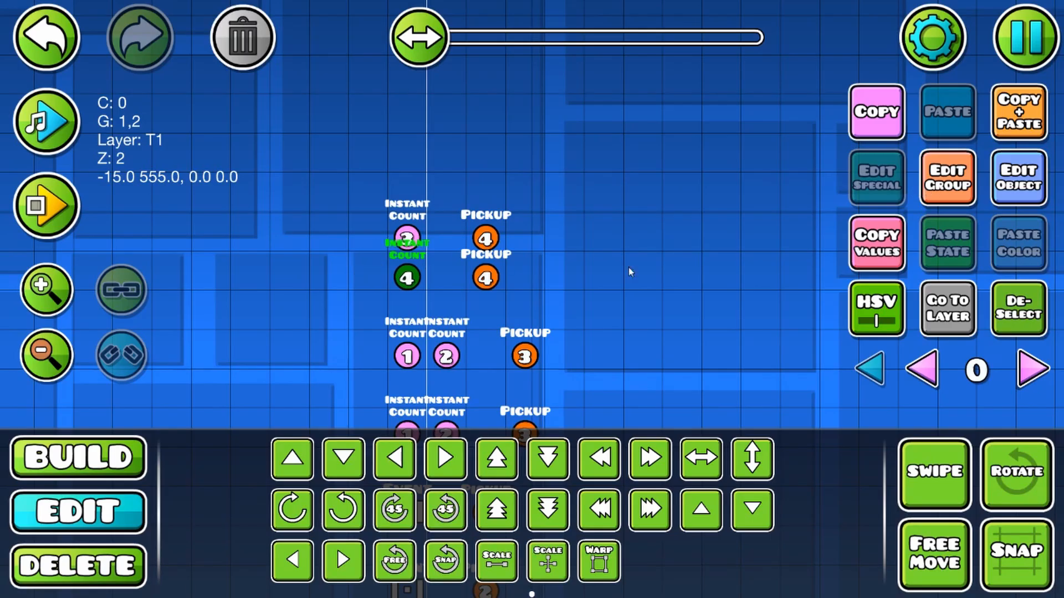
{"action": "double_click", "coordinate": [486, 279]}
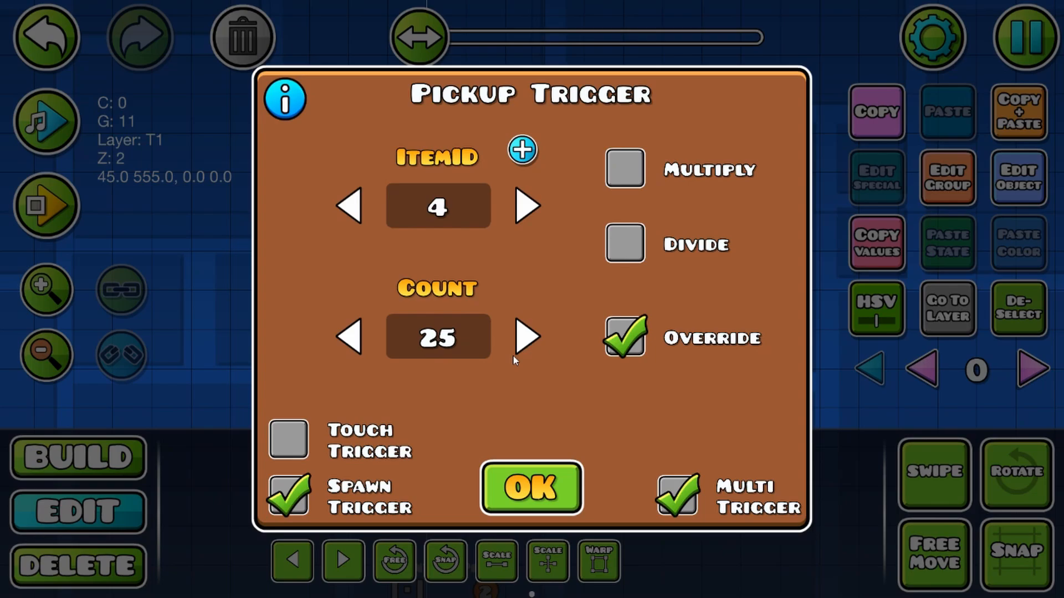
{"action": "left_click", "coordinate": [554, 486]}
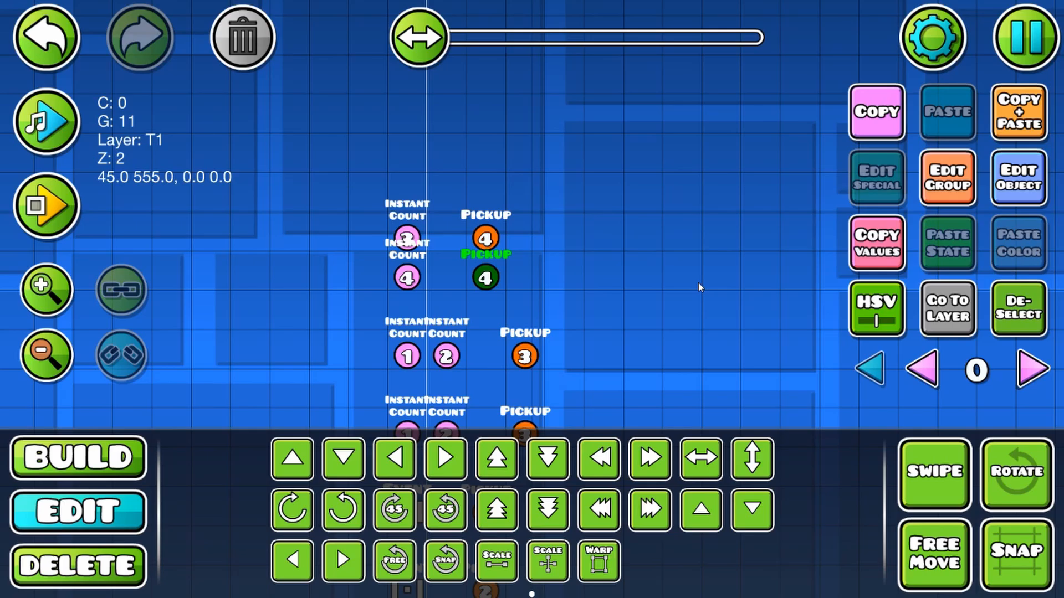
Step: Playtest the level, walking the character back and forth to check the item 3 state and looping item 4 countdown, and stop the playtest
{"action": "key", "text": "Return"}
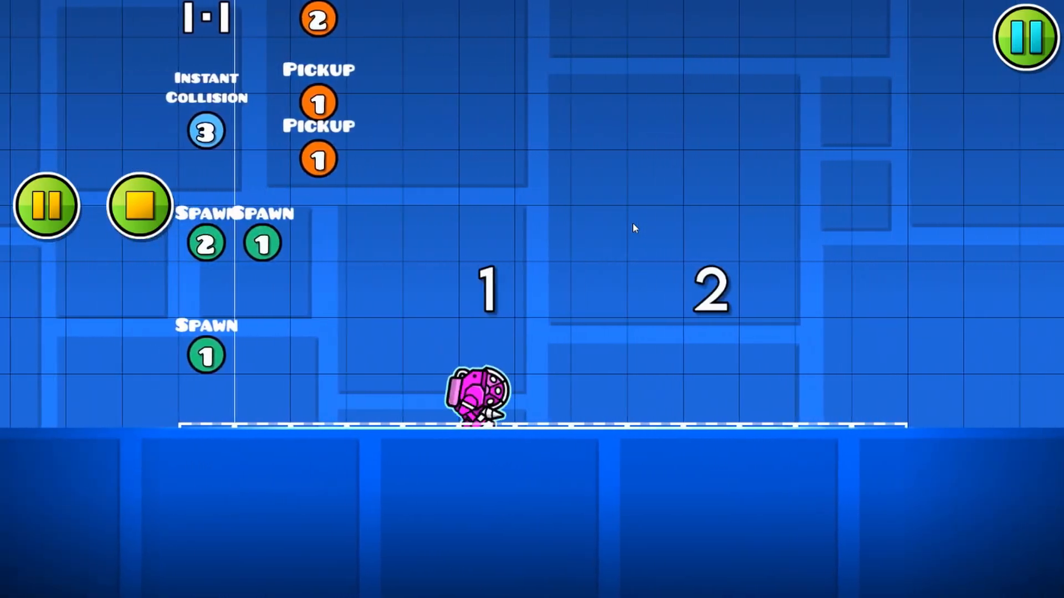
{"action": "key", "text": "a"}
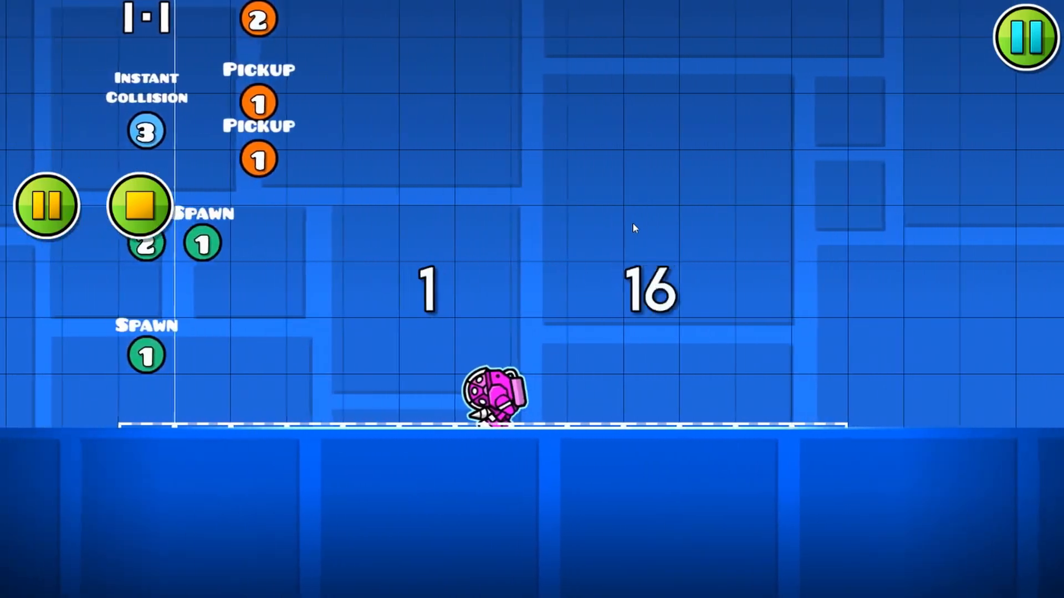
{"action": "key", "text": "d"}
{"action": "key", "text": "a"}
{"action": "key", "text": "d"}
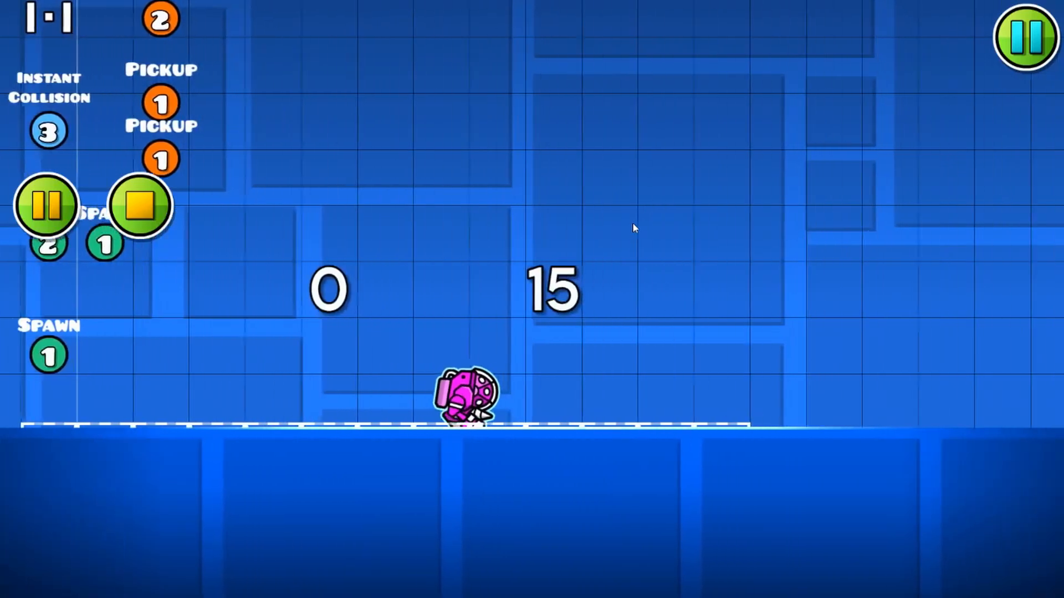
{"action": "key", "text": "a"}
{"action": "key", "text": "d"}
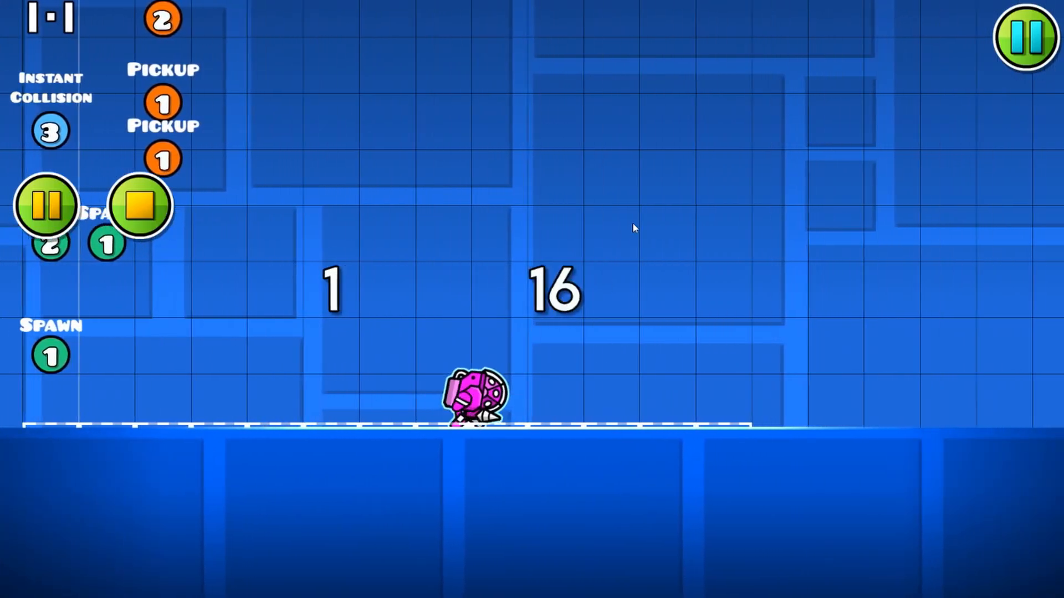
{"action": "key", "text": "a"}
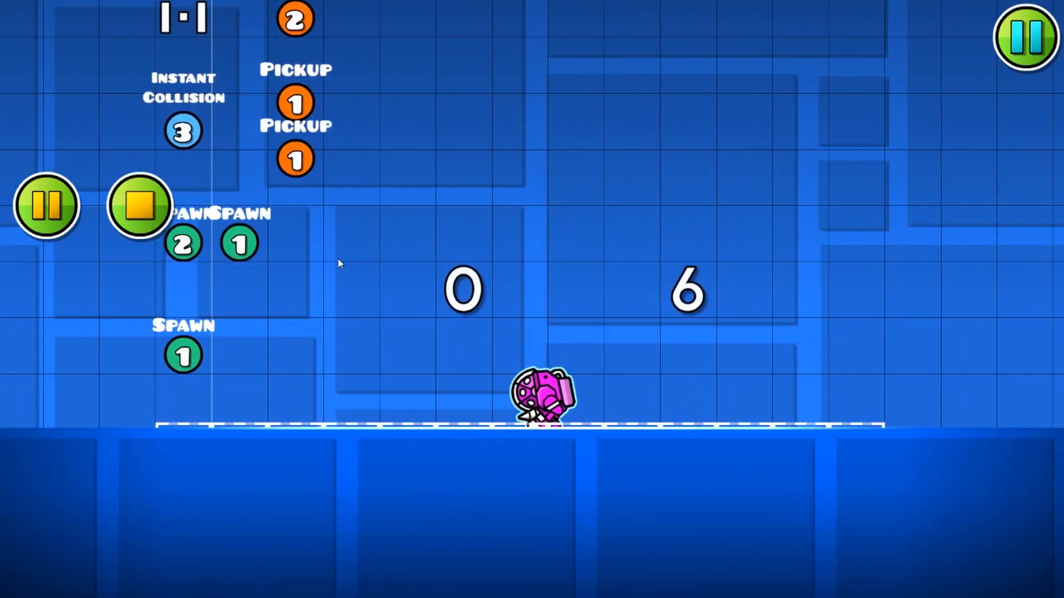
{"action": "key", "text": "d"}
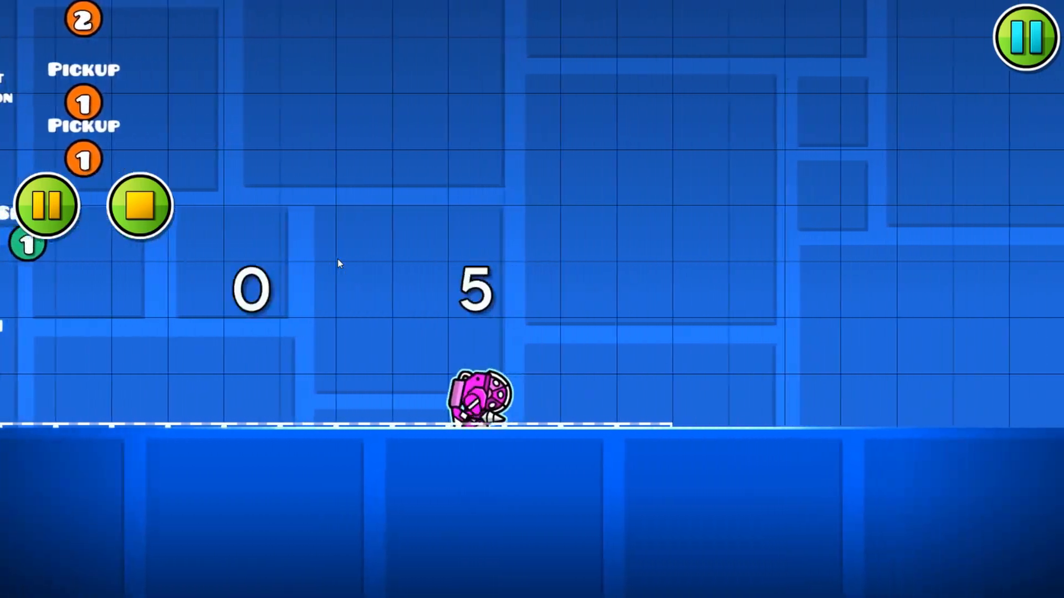
{"action": "key", "text": "a"}
{"action": "key", "text": "d"}
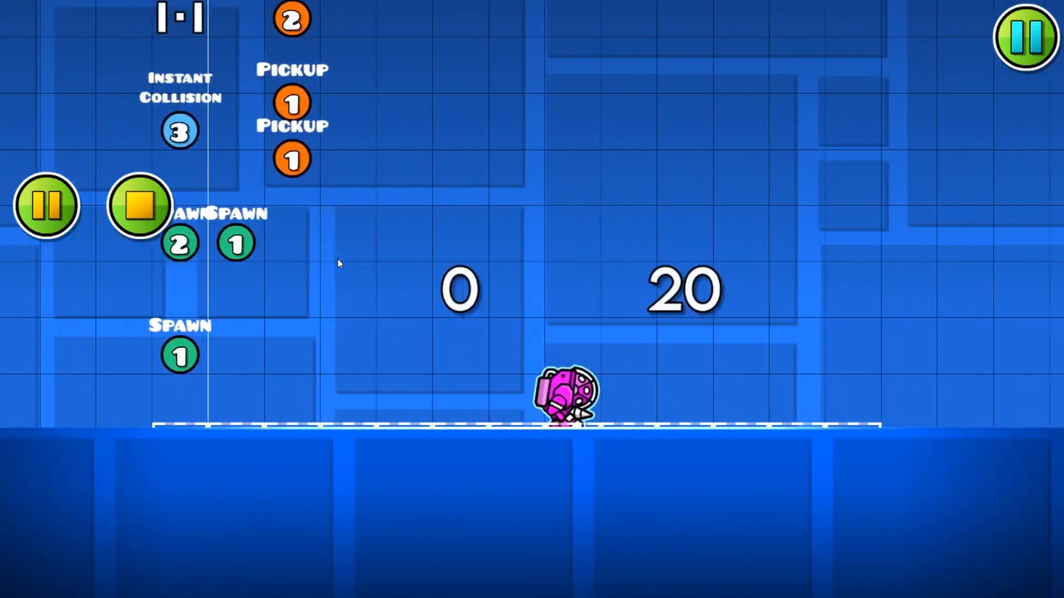
{"action": "key", "text": "a"}
{"action": "key", "text": "d"}
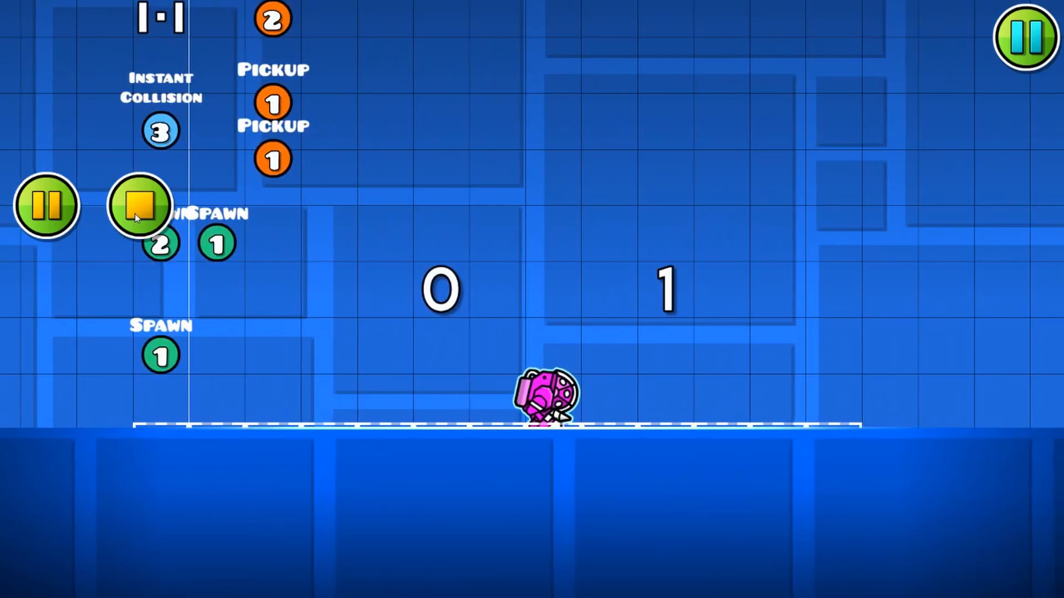
{"action": "left_click", "coordinate": [138, 206]}
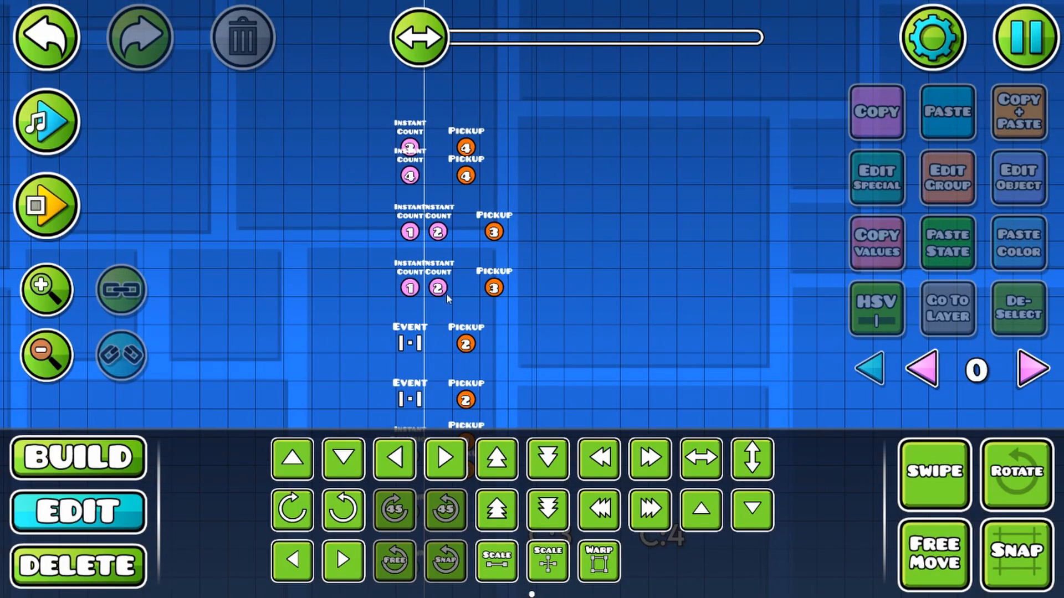
Step: Review the settings of the item 2 and item 1 Instant Count triggers in the row above the Event triggers
{"action": "left_click", "coordinate": [438, 286]}
{"action": "left_click", "coordinate": [1007, 198]}
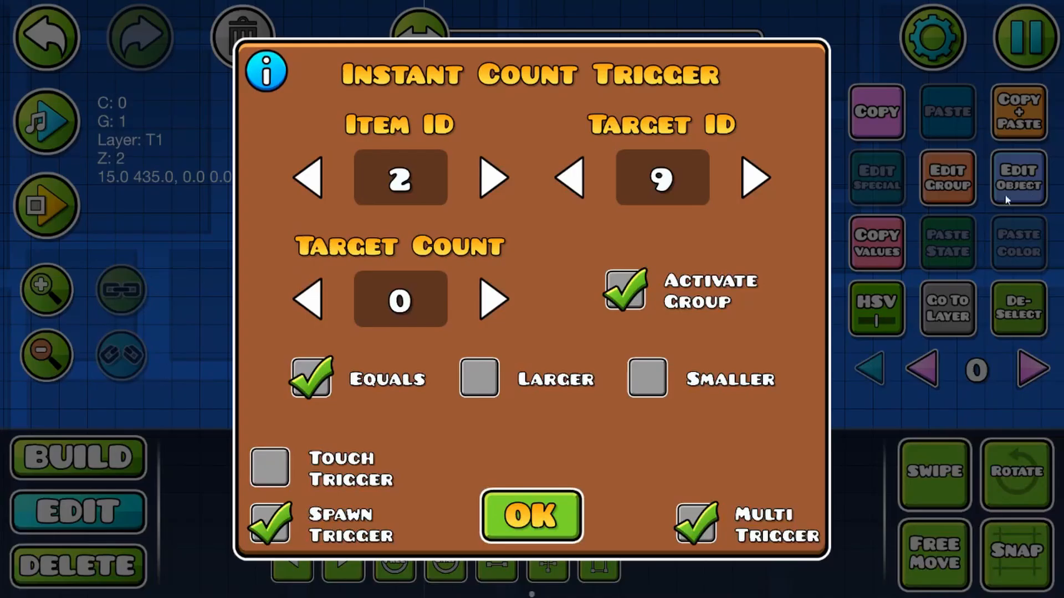
{"action": "left_click", "coordinate": [530, 515]}
{"action": "left_click", "coordinate": [410, 288]}
{"action": "left_click", "coordinate": [1018, 177]}
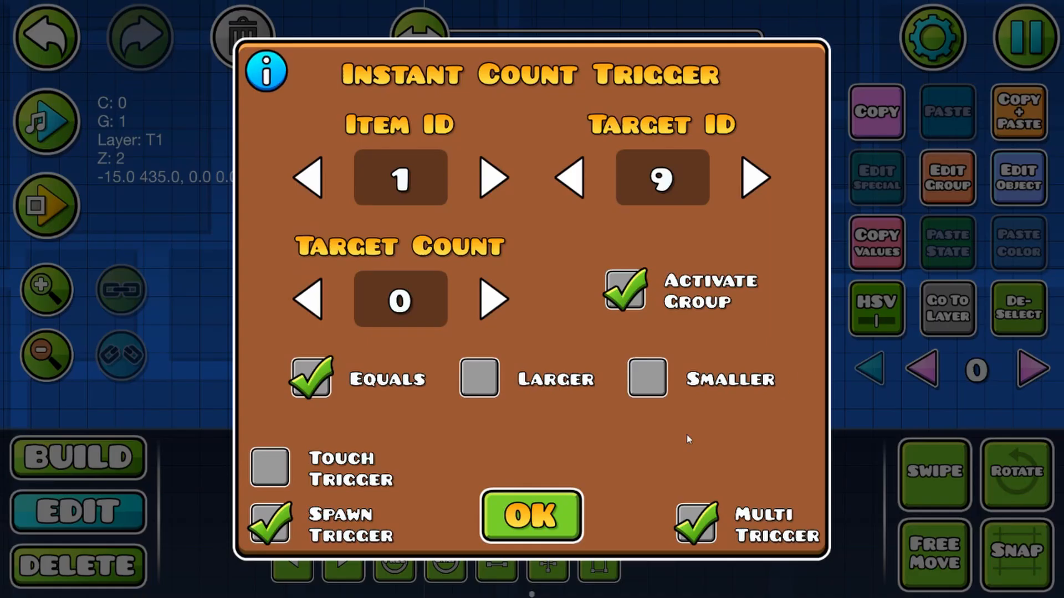
{"action": "left_click", "coordinate": [531, 516]}
{"action": "left_click", "coordinate": [594, 320]}
Step: Duplicate that row's item 3 Pickup trigger one cell to the right and set the copy to Item ID 4 with Count 5
{"action": "left_click", "coordinate": [494, 287]}
{"action": "left_click", "coordinate": [1018, 111]}
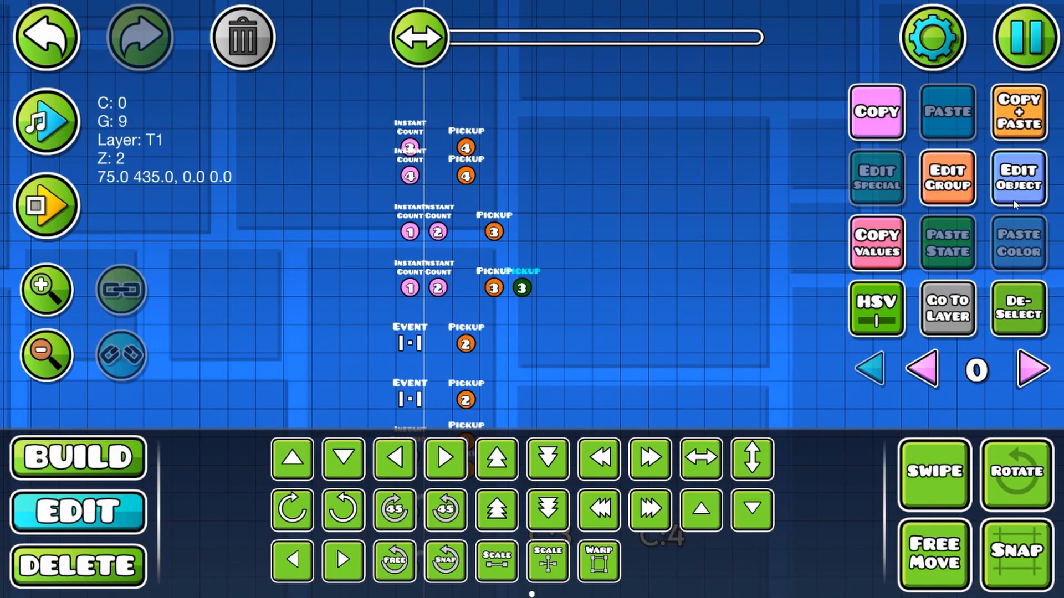
{"action": "left_click", "coordinate": [1018, 177]}
{"action": "left_click", "coordinate": [527, 205]}
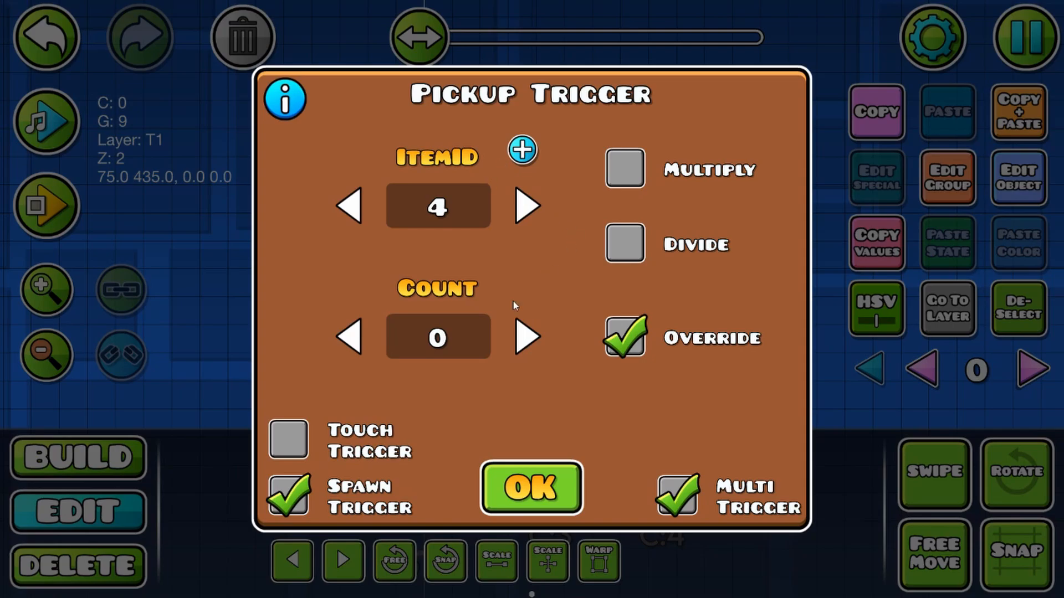
{"action": "type", "text": "5"}
{"action": "left_click", "coordinate": [531, 476]}
Step: Playtest the level, walking back and forth and jumping to check how the item 3 and item 4 counters respond, and stop the playtest
{"action": "scroll", "coordinate": [388, 321], "scroll_direction": "down", "scroll_amount": 2}
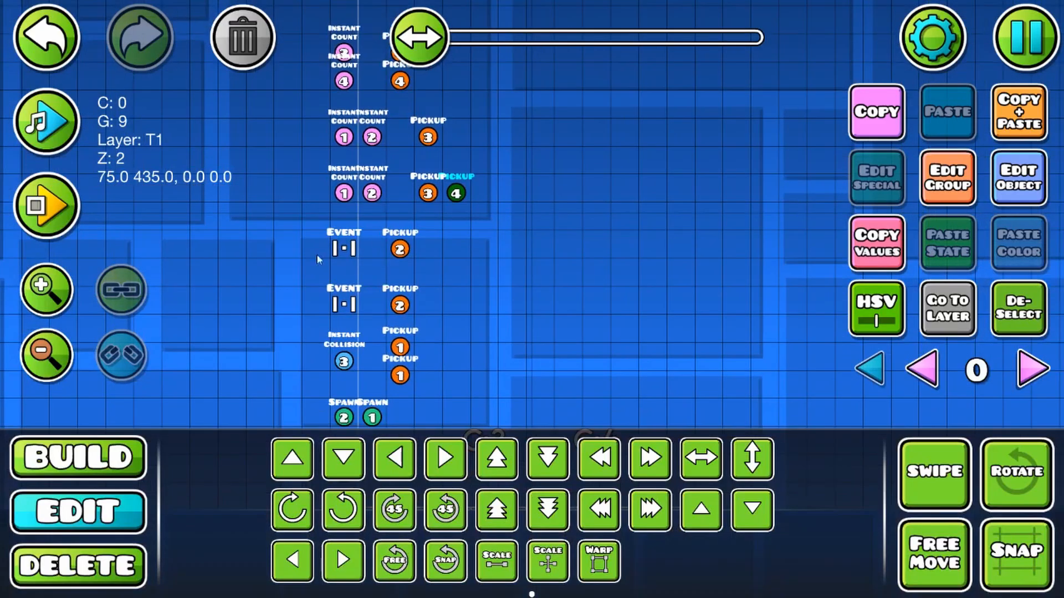
{"action": "left_click", "coordinate": [46, 205]}
{"action": "key", "text": "d"}
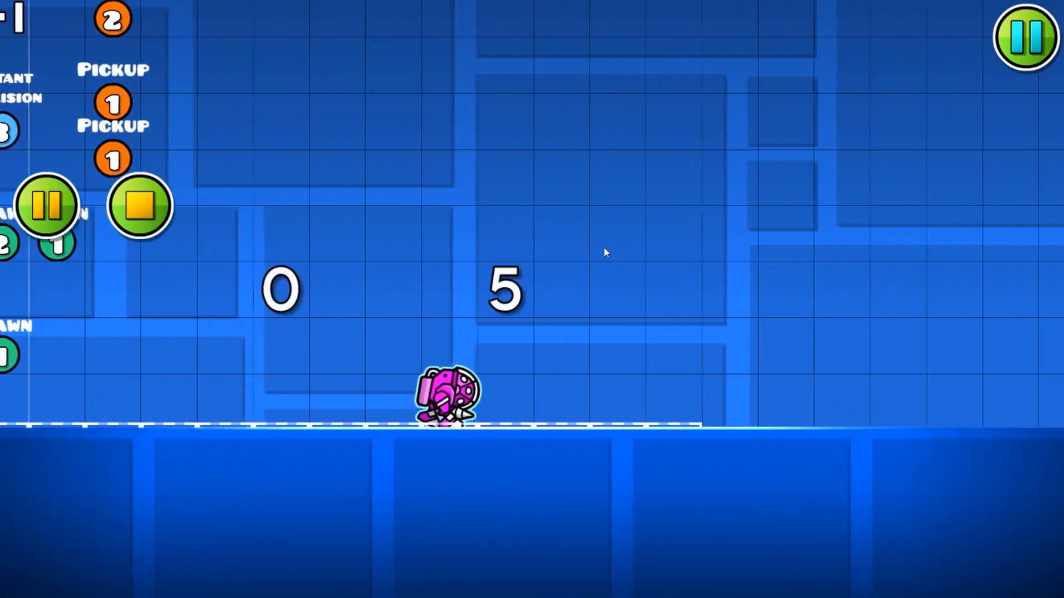
{"action": "key", "text": "a"}
{"action": "key", "text": "space"}
{"action": "key", "text": "d"}
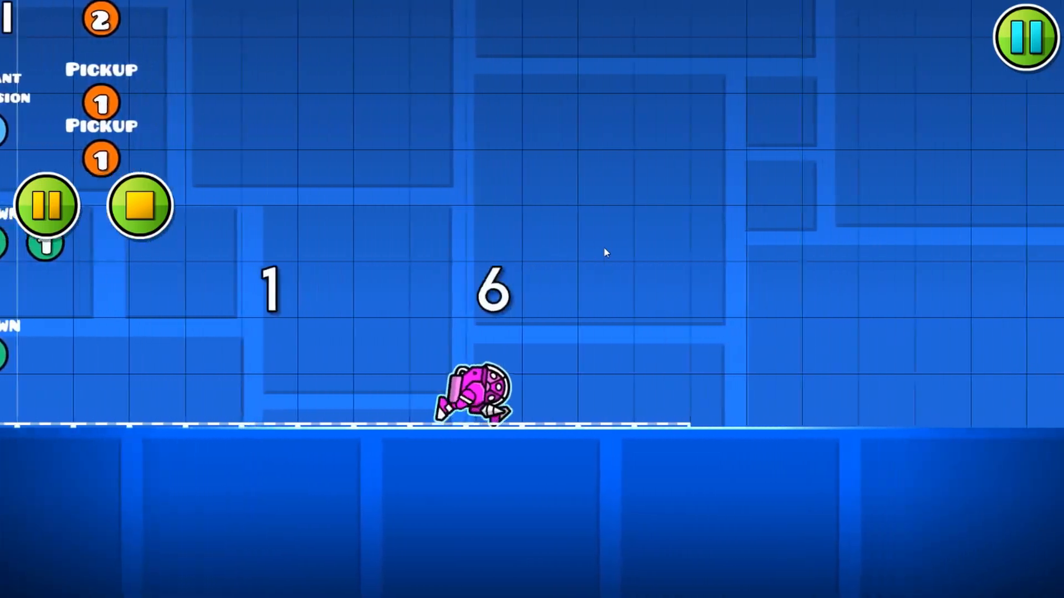
{"action": "key", "text": "a"}
{"action": "key", "text": "d"}
{"action": "key", "text": "a"}
{"action": "key", "text": "space"}
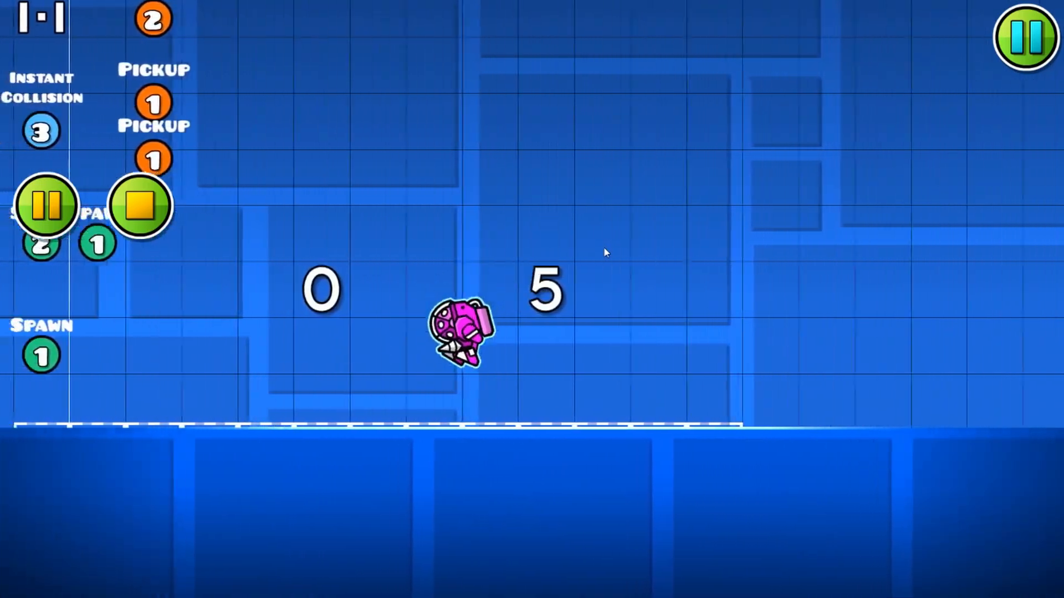
{"action": "key", "text": "d"}
{"action": "key", "text": "a"}
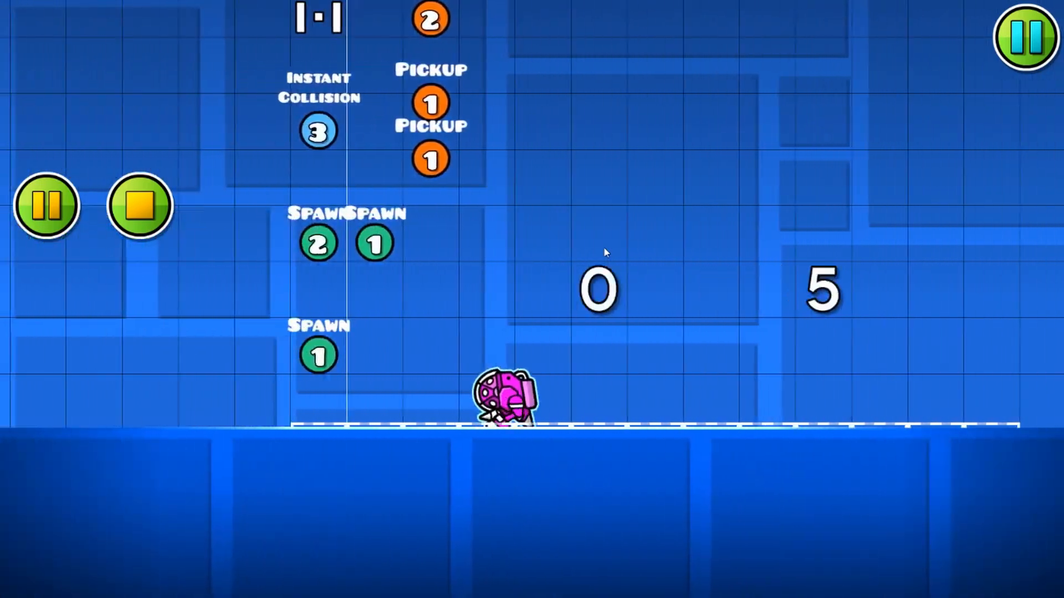
{"action": "key", "text": "d"}
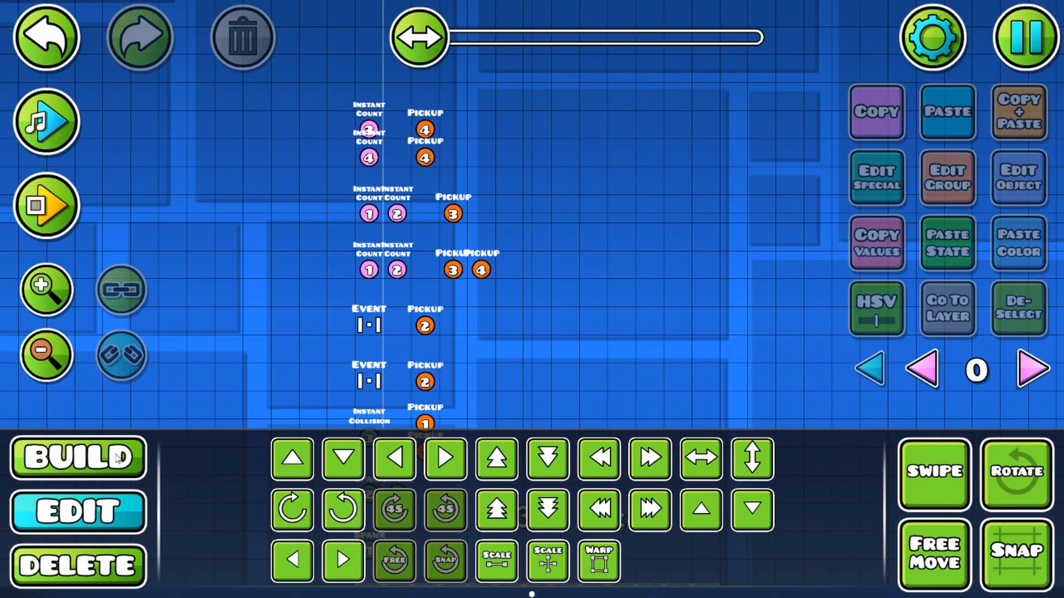
Step: Check the group assignment and settings of the lower item 4 Pickup trigger with Count 25
{"action": "left_click", "coordinate": [117, 459]}
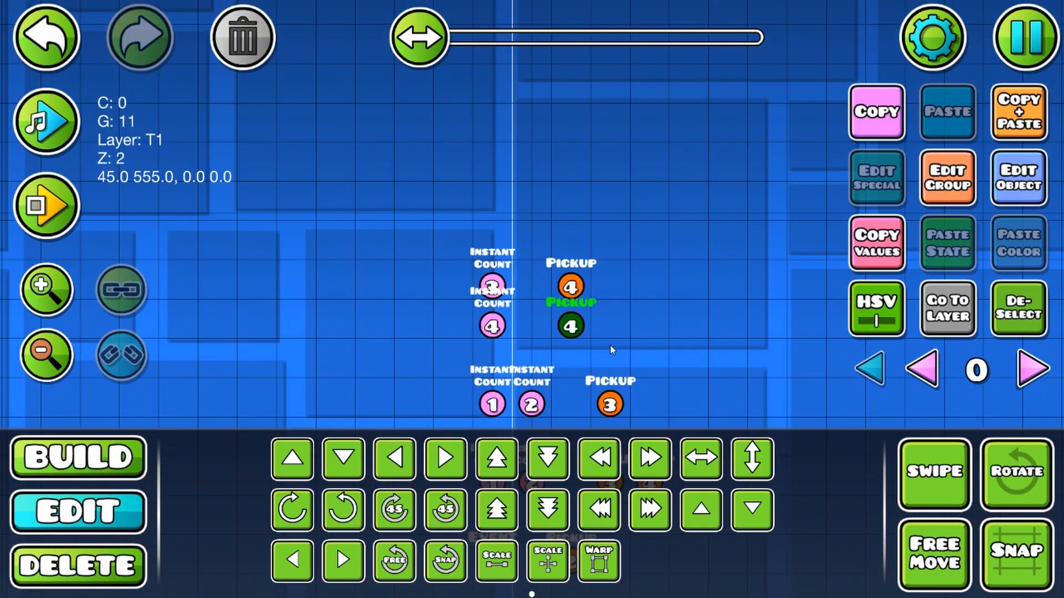
{"action": "left_click_drag", "start_coordinate": [610, 345], "coordinate": [596, 286]}
{"action": "left_click", "coordinate": [942, 185]}
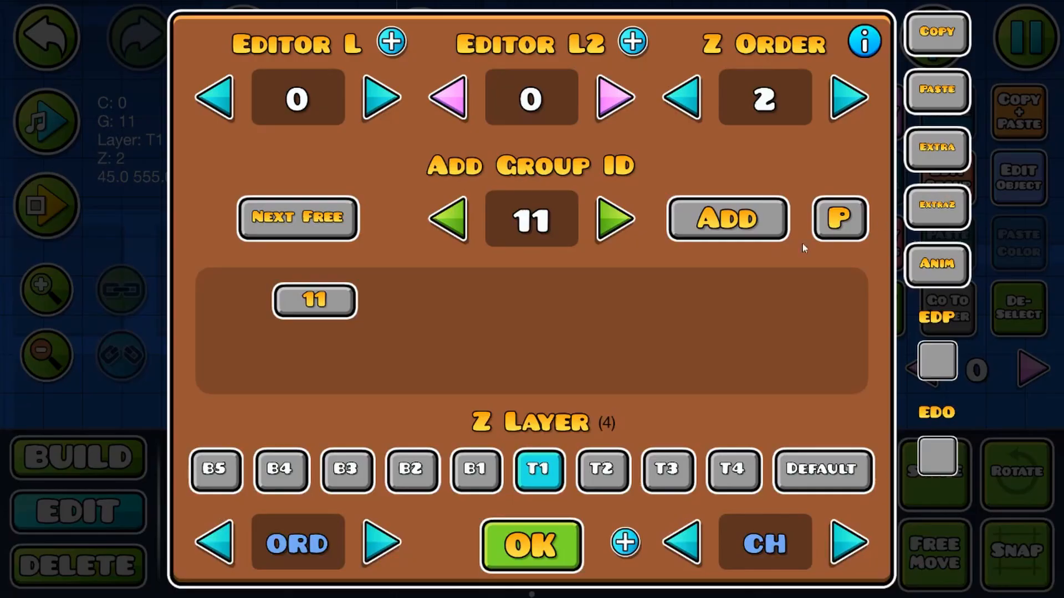
{"action": "left_click", "coordinate": [506, 535]}
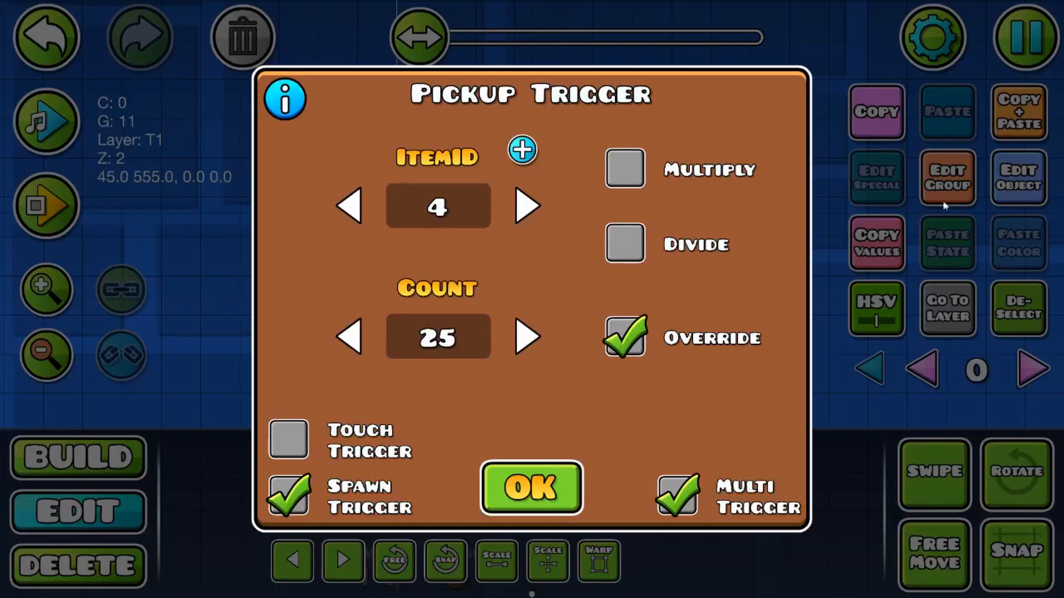
{"action": "left_click", "coordinate": [581, 464]}
Step: Place an SFX trigger directly beside the lower item 4 Pickup trigger
{"action": "key", "text": "1"}
{"action": "left_click", "coordinate": [861, 510]}
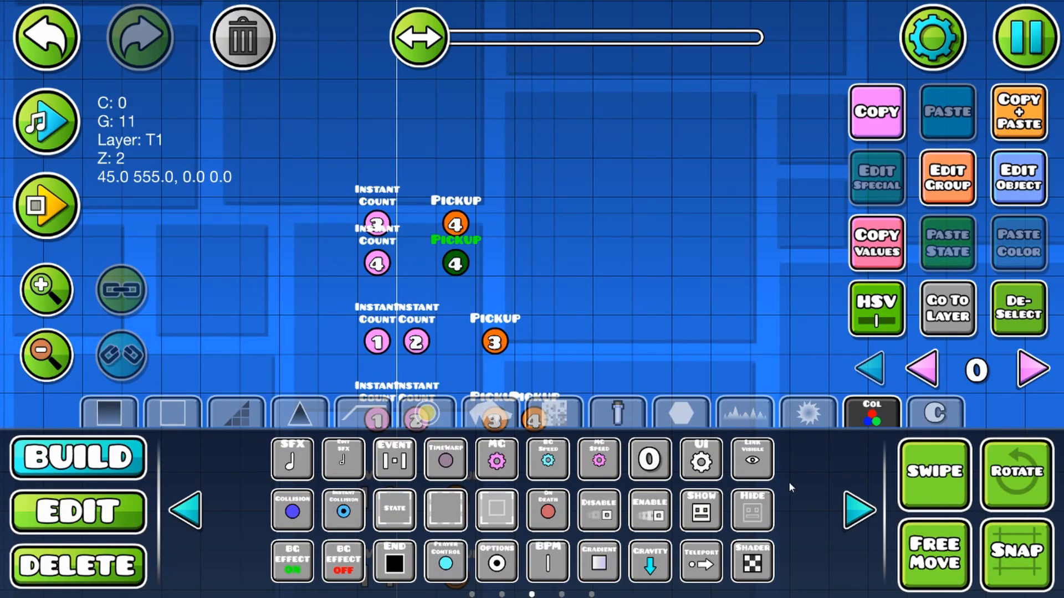
{"action": "left_click", "coordinate": [291, 458]}
{"action": "left_click", "coordinate": [492, 261]}
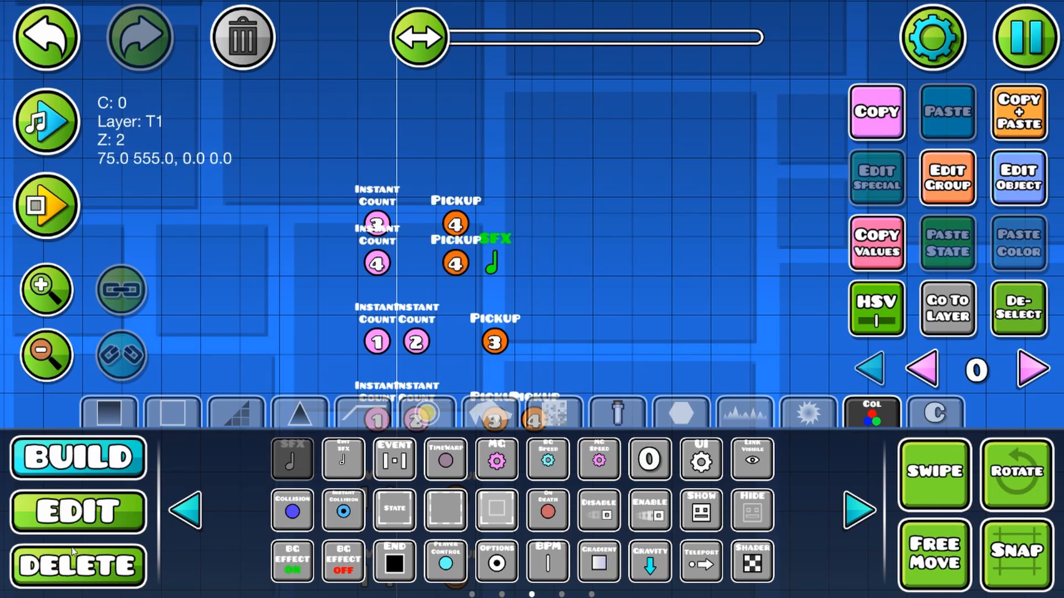
Step: Assign the Dirt 01 sound from the Footsteps library folder to the SFX trigger and make it spawn-triggered
{"action": "key", "text": "2"}
{"action": "left_click", "coordinate": [1018, 177]}
{"action": "left_click", "coordinate": [848, 78]}
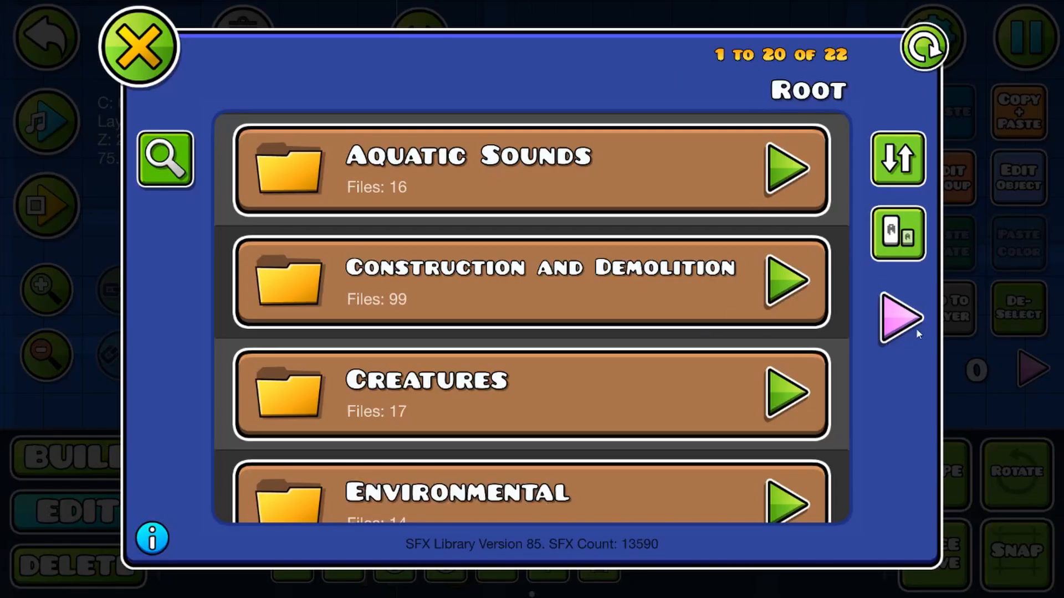
{"action": "left_click", "coordinate": [900, 317]}
{"action": "left_click", "coordinate": [150, 318]}
{"action": "scroll", "coordinate": [692, 349], "scroll_direction": "down", "scroll_amount": 10}
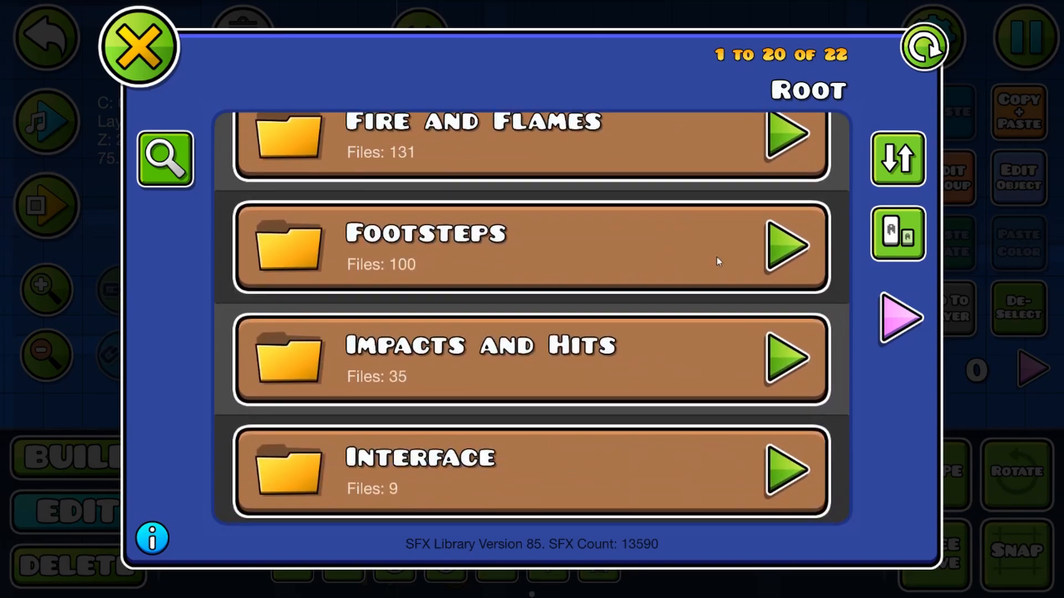
{"action": "left_click", "coordinate": [719, 262]}
{"action": "left_click", "coordinate": [726, 177]}
{"action": "left_click", "coordinate": [142, 66]}
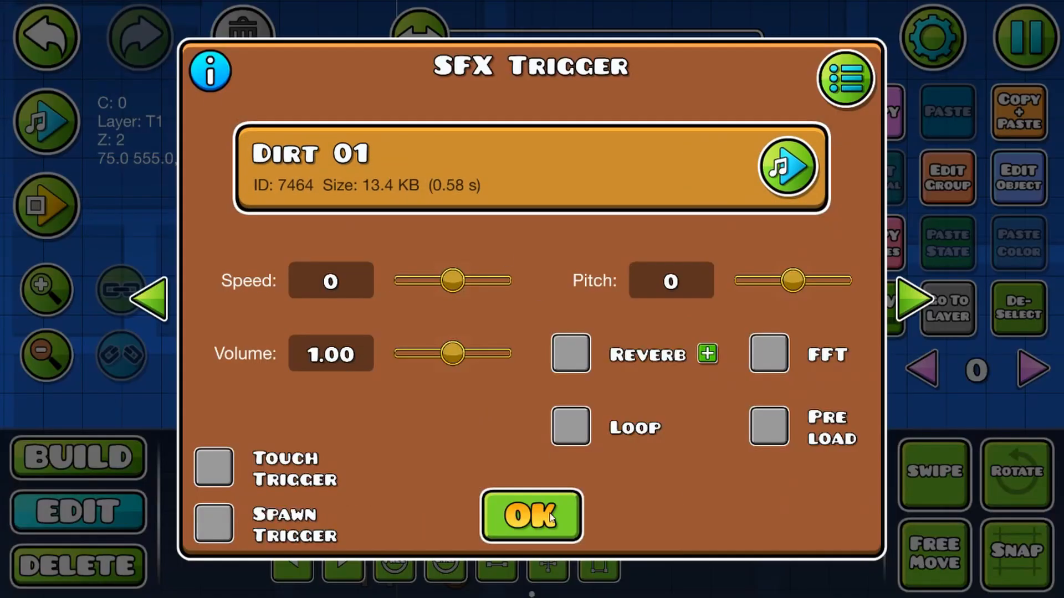
{"action": "left_click", "coordinate": [213, 523]}
{"action": "left_click", "coordinate": [531, 515]}
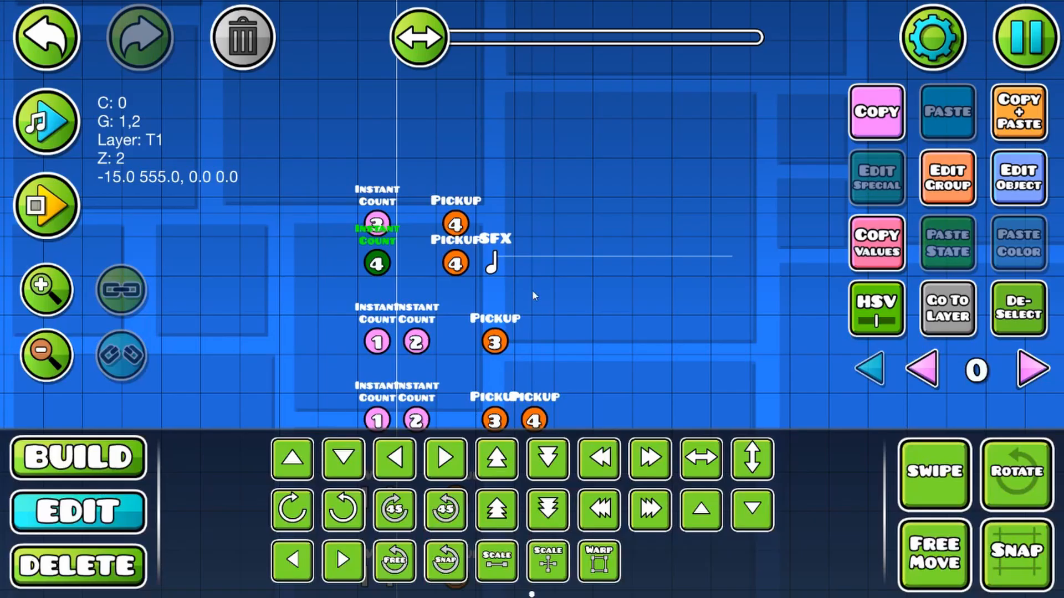
Step: Check the item 4 Instant Count trigger's groups, add the SFX trigger to group 11, and deselect it
{"action": "left_click", "coordinate": [932, 183]}
{"action": "left_click", "coordinate": [531, 544]}
{"action": "left_click", "coordinate": [492, 262]}
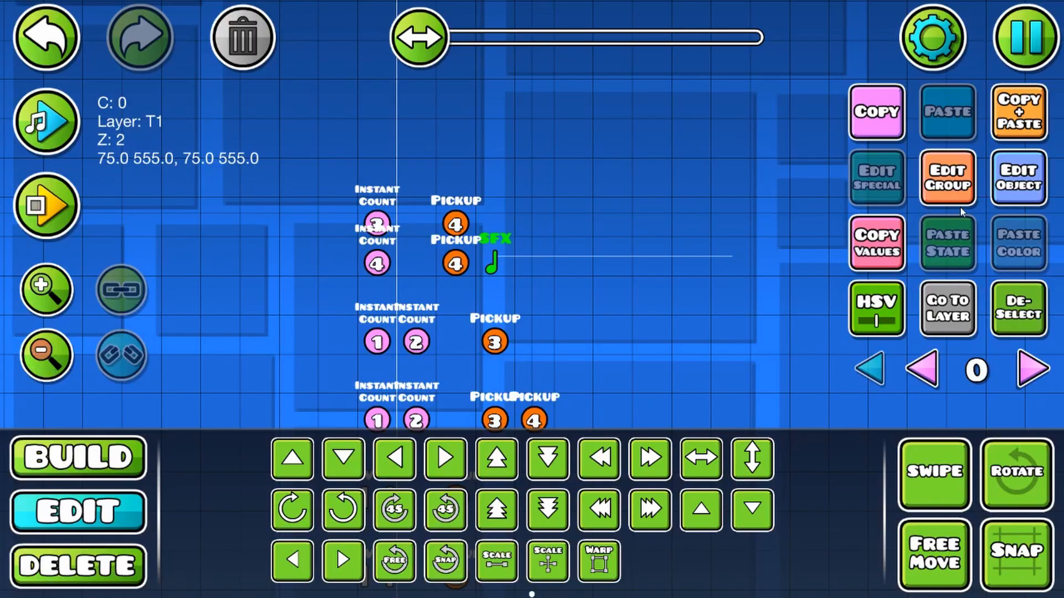
{"action": "left_click", "coordinate": [948, 180]}
{"action": "left_click", "coordinate": [715, 233]}
{"action": "left_click", "coordinate": [531, 544]}
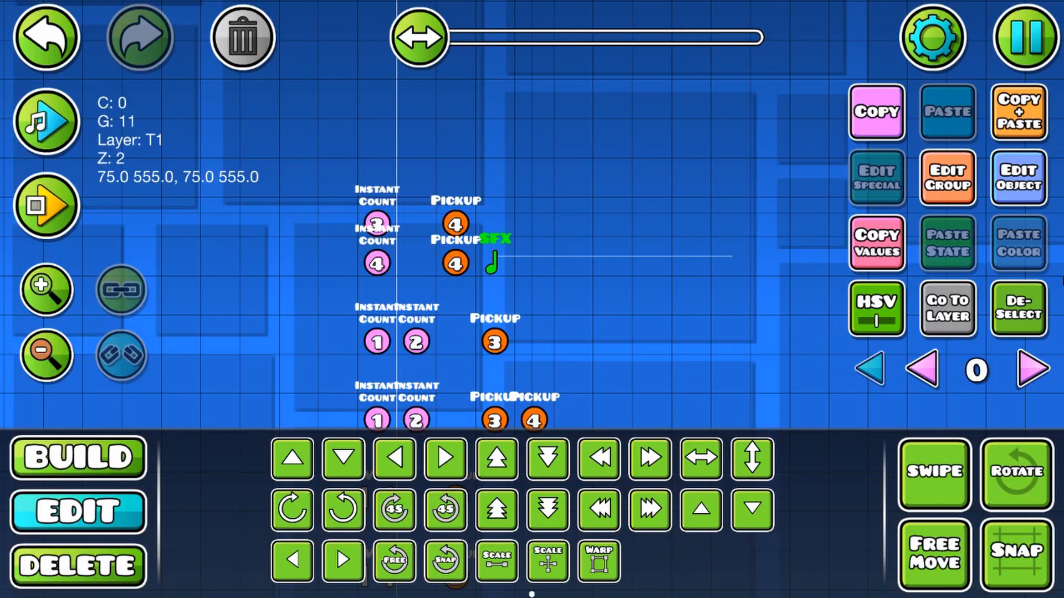
{"action": "left_click", "coordinate": [1032, 299]}
Step: Playtest the level to hear the footstep sound while walking, and stop the playtest
{"action": "left_click", "coordinate": [49, 209]}
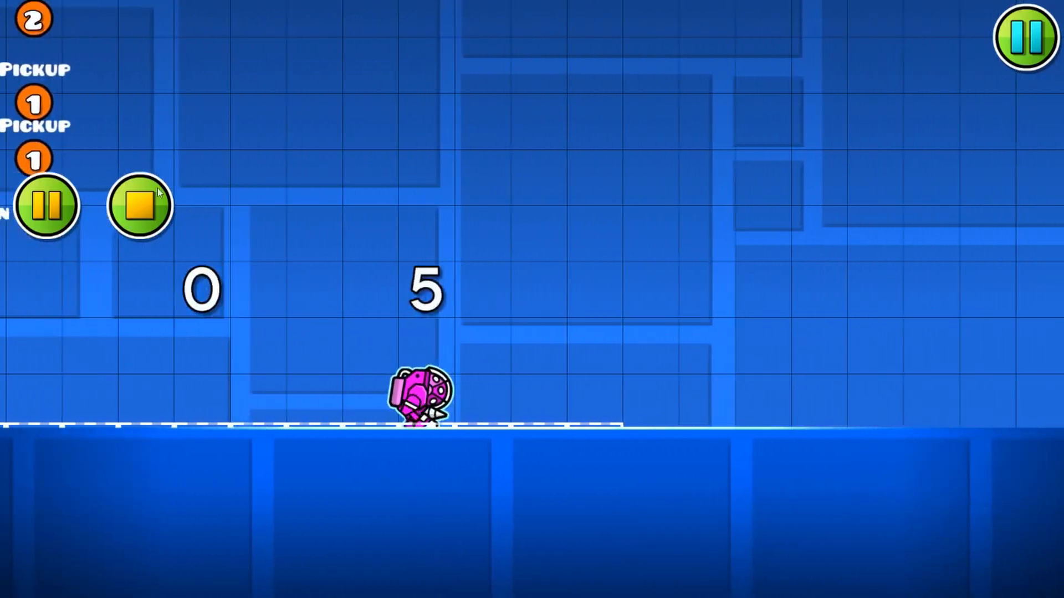
{"action": "left_click", "coordinate": [139, 206]}
{"action": "left_click", "coordinate": [62, 360]}
{"action": "scroll", "coordinate": [355, 217], "scroll_direction": "up", "scroll_amount": 4}
{"action": "left_click_drag", "start_coordinate": [379, 224], "coordinate": [542, 267]}
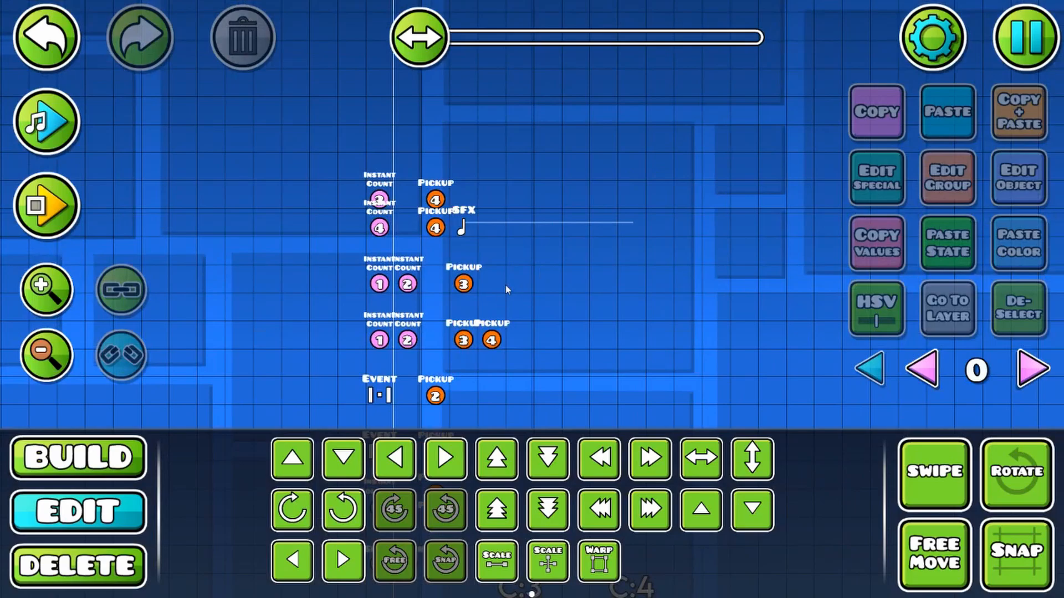
Step: Build a row of seven black brick blocks on the ground, starting where the collision block strip ends
{"action": "scroll", "coordinate": [505, 285], "scroll_direction": "down", "scroll_amount": 6}
{"action": "left_click_drag", "start_coordinate": [328, 260], "coordinate": [376, 248]}
{"action": "left_click", "coordinate": [1027, 378]}
{"action": "left_click", "coordinate": [923, 368]}
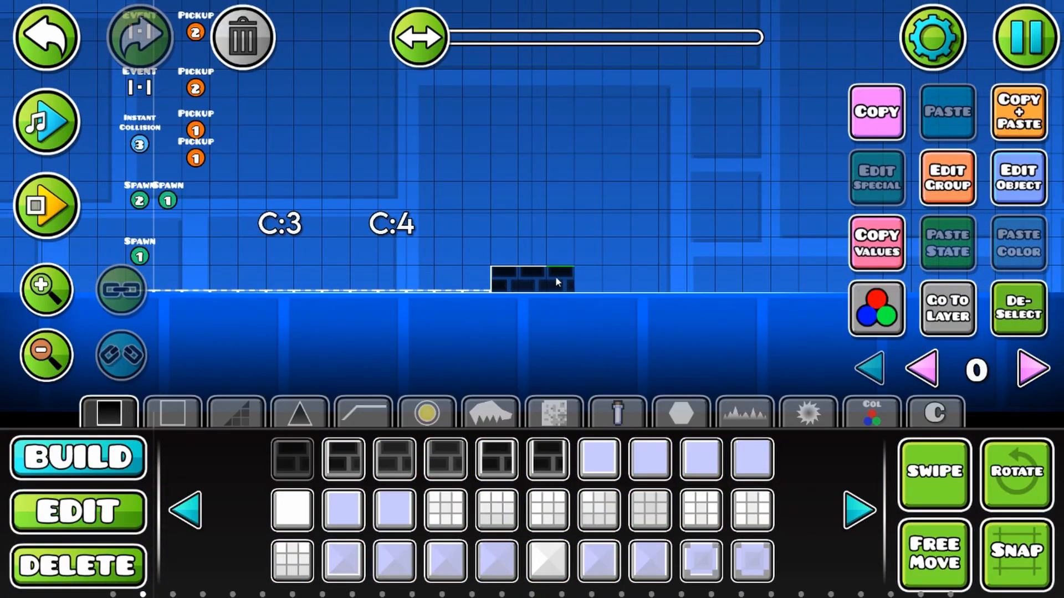
{"action": "left_click", "coordinate": [292, 459]}
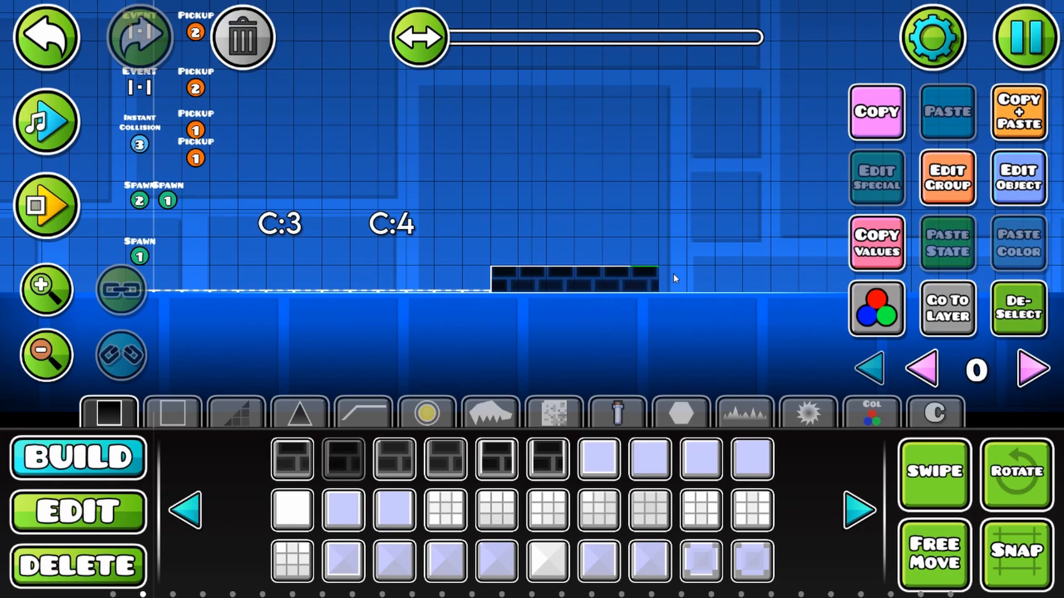
{"action": "left_click", "coordinate": [672, 279]}
Step: Duplicate nine of the ground's collision blocks and move the copies over the brick platform
{"action": "left_click", "coordinate": [56, 526]}
{"action": "left_click", "coordinate": [696, 465]}
{"action": "left_click_drag", "start_coordinate": [759, 326], "coordinate": [918, 321]}
{"action": "left_click", "coordinate": [1028, 311]}
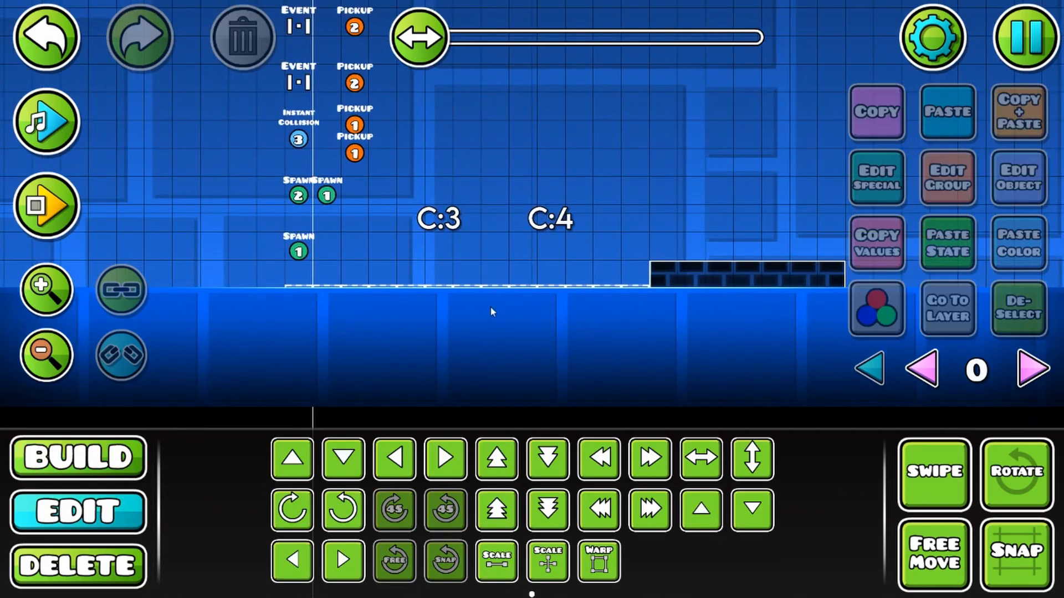
{"action": "left_click_drag", "start_coordinate": [399, 288], "coordinate": [629, 337]}
{"action": "left_click", "coordinate": [1007, 108]}
{"action": "key", "text": "w"}
{"action": "key", "text": "d"}
{"action": "key", "text": "w"}
{"action": "key", "text": "d"}
{"action": "key", "text": "d"}
{"action": "key", "text": "d"}
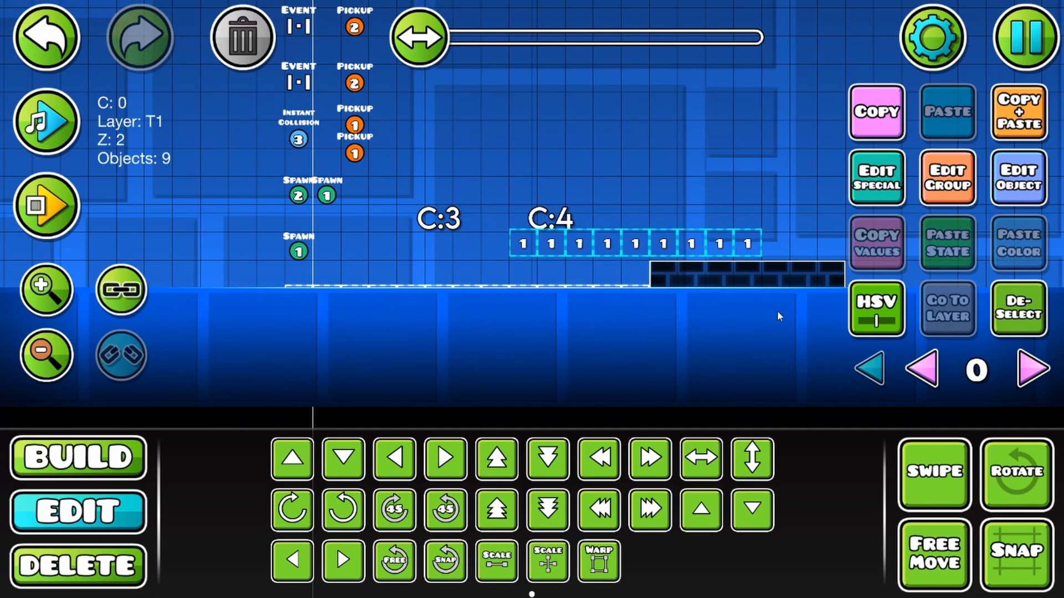
{"action": "left_click_drag", "start_coordinate": [779, 314], "coordinate": [697, 314]}
{"action": "key", "text": "d"}
{"action": "key", "text": "s"}
{"action": "key", "text": "d"}
{"action": "key", "text": "d"}
{"action": "key", "text": "d"}
Step: Delete the copied collision blocks that overhang both ends of the brick platform
{"action": "left_click", "coordinate": [145, 565]}
{"action": "left_click", "coordinate": [547, 267]}
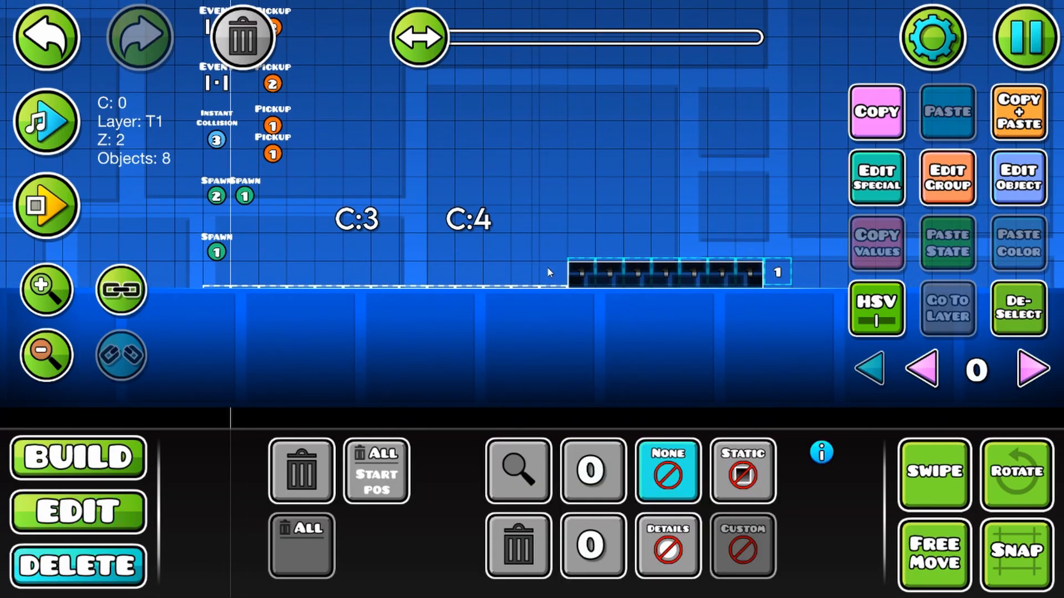
{"action": "left_click", "coordinate": [778, 272]}
{"action": "left_click", "coordinate": [83, 507]}
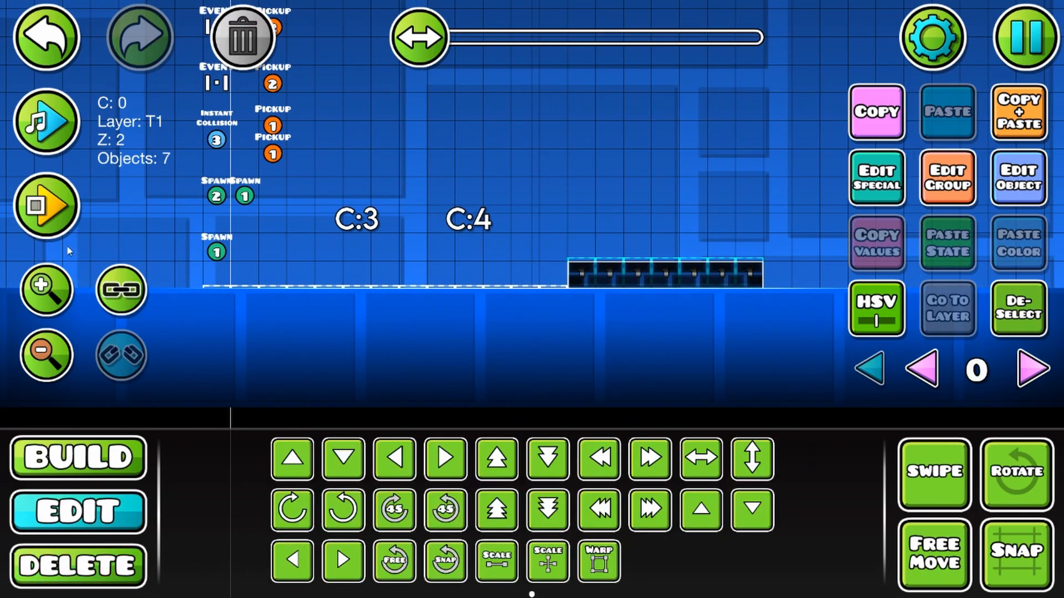
Step: Playtest the level by walking across the brick platform, and stop the playtest
{"action": "left_click", "coordinate": [48, 207]}
{"action": "left_click", "coordinate": [827, 280]}
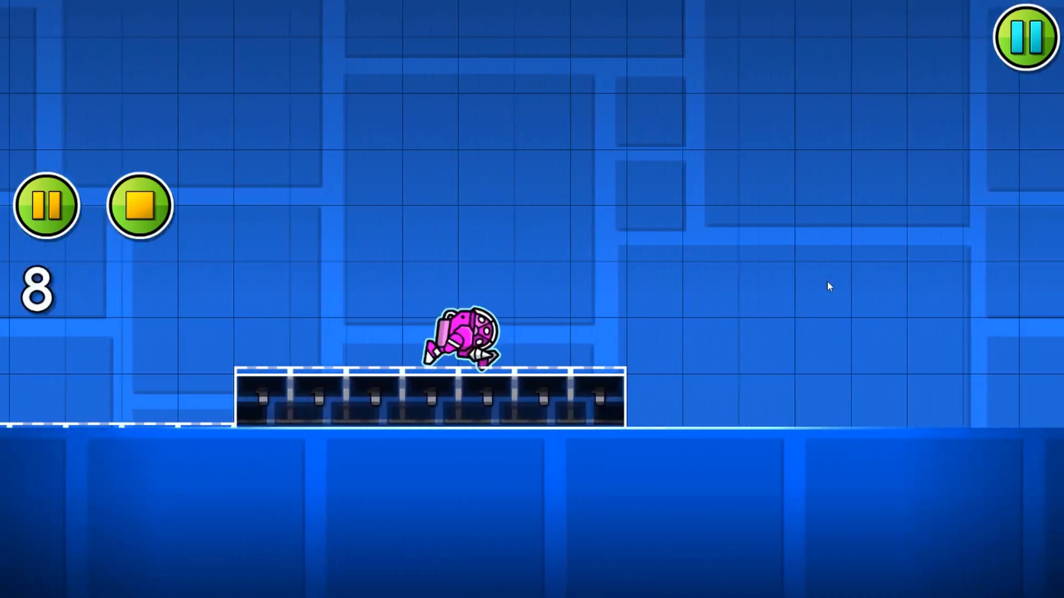
{"action": "left_click", "coordinate": [127, 203]}
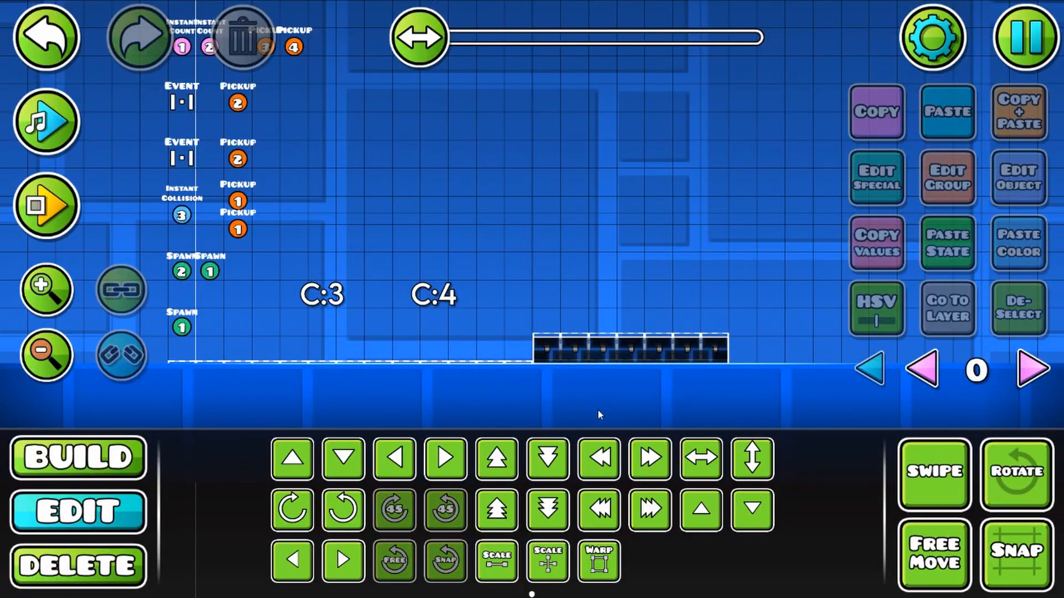
Step: Inspect a brick block's group and second extra configuration with the channel and material options, and deselect it
{"action": "left_click", "coordinate": [555, 361]}
{"action": "left_click", "coordinate": [556, 361]}
{"action": "left_click", "coordinate": [949, 191]}
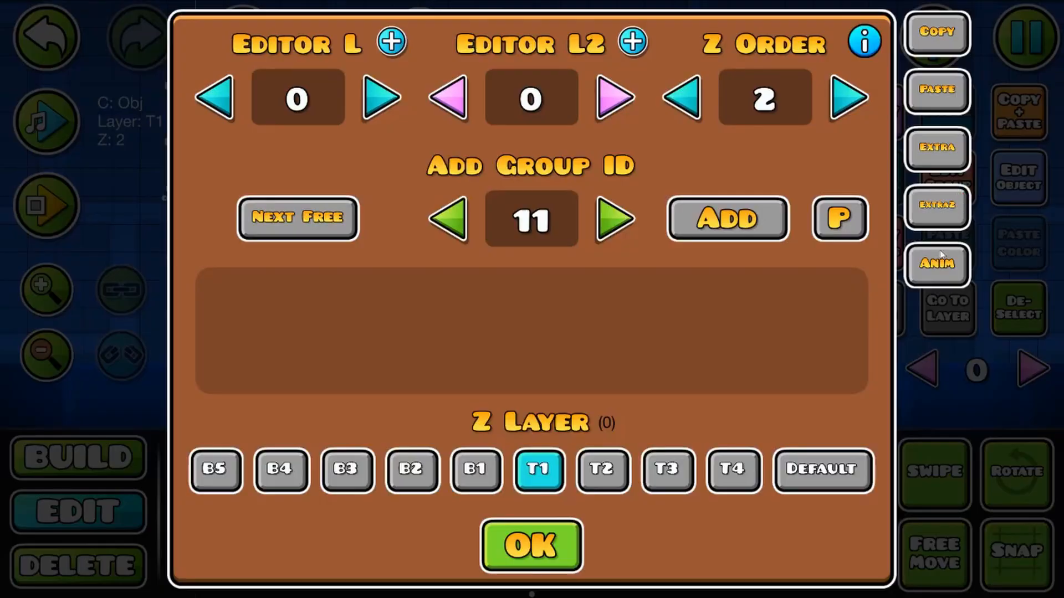
{"action": "left_click", "coordinate": [931, 216]}
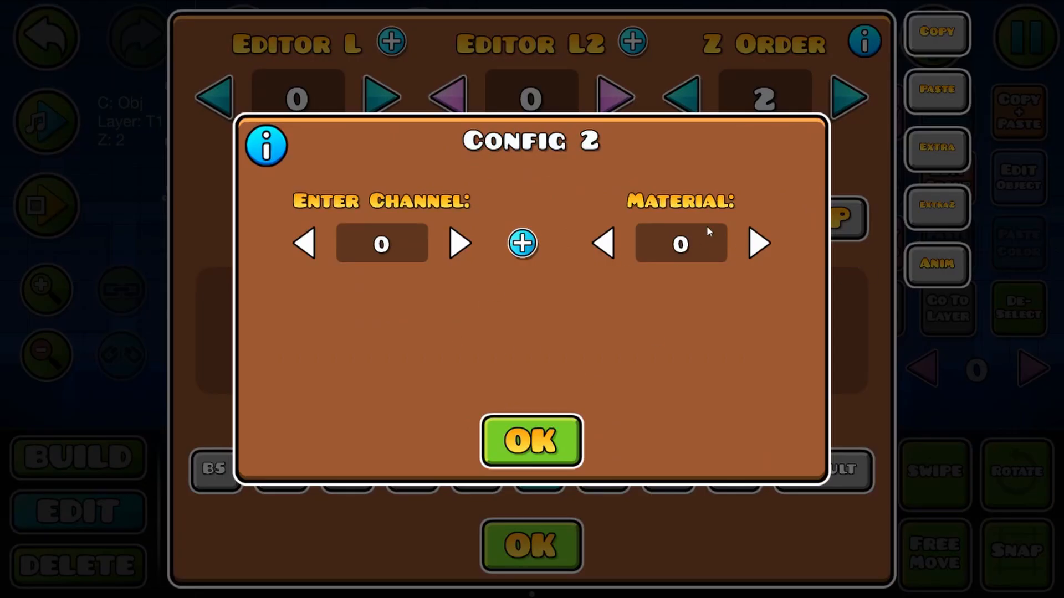
{"action": "left_click", "coordinate": [540, 433]}
{"action": "left_click", "coordinate": [545, 546]}
{"action": "key", "text": "alt+d"}
Step: Select the brick platform's seven collision blocks, shifting them up off the bricks and back down onto them
{"action": "left_click_drag", "start_coordinate": [595, 332], "coordinate": [543, 256]}
{"action": "scroll", "coordinate": [536, 263], "scroll_direction": "up", "scroll_amount": 3}
{"action": "left_click_drag", "start_coordinate": [435, 237], "coordinate": [734, 277]}
{"action": "key", "text": "w"}
{"action": "left_click_drag", "start_coordinate": [372, 303], "coordinate": [723, 461]}
{"action": "left_click", "coordinate": [47, 355]}
{"action": "left_click", "coordinate": [46, 355]}
{"action": "left_click", "coordinate": [47, 355]}
{"action": "mouse_move", "coordinate": [462, 161]}
{"action": "left_mouse_down"}
{"action": "mouse_move", "coordinate": [484, 360]}
{"action": "mouse_move", "coordinate": [425, 232]}
{"action": "mouse_move", "coordinate": [360, 178]}
{"action": "left_mouse_up"}
{"action": "left_click_drag", "start_coordinate": [475, 254], "coordinate": [401, 202]}
{"action": "left_click_drag", "start_coordinate": [393, 247], "coordinate": [588, 403]}
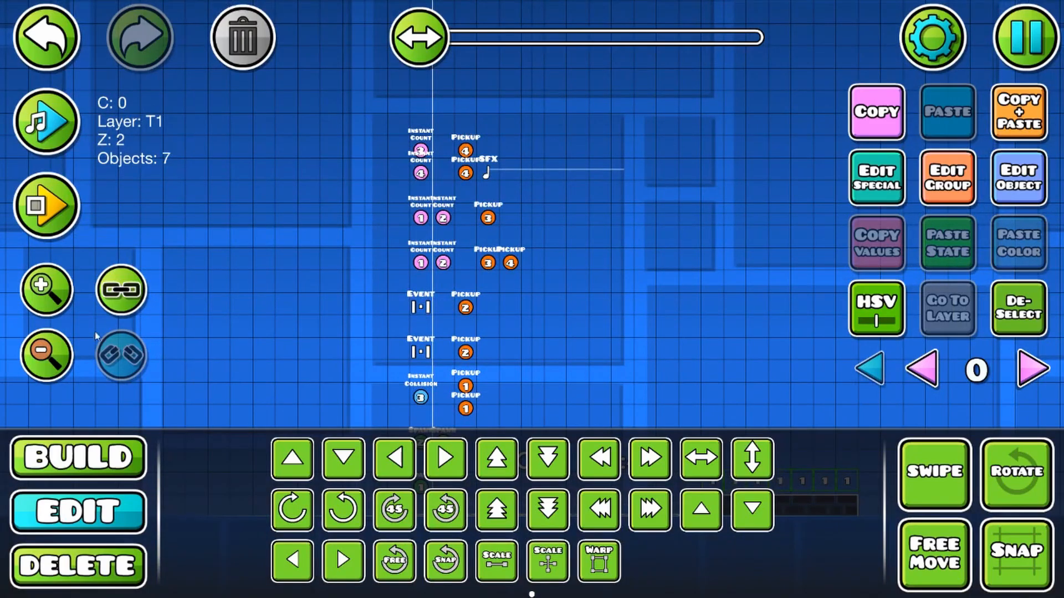
{"action": "key", "text": "s"}
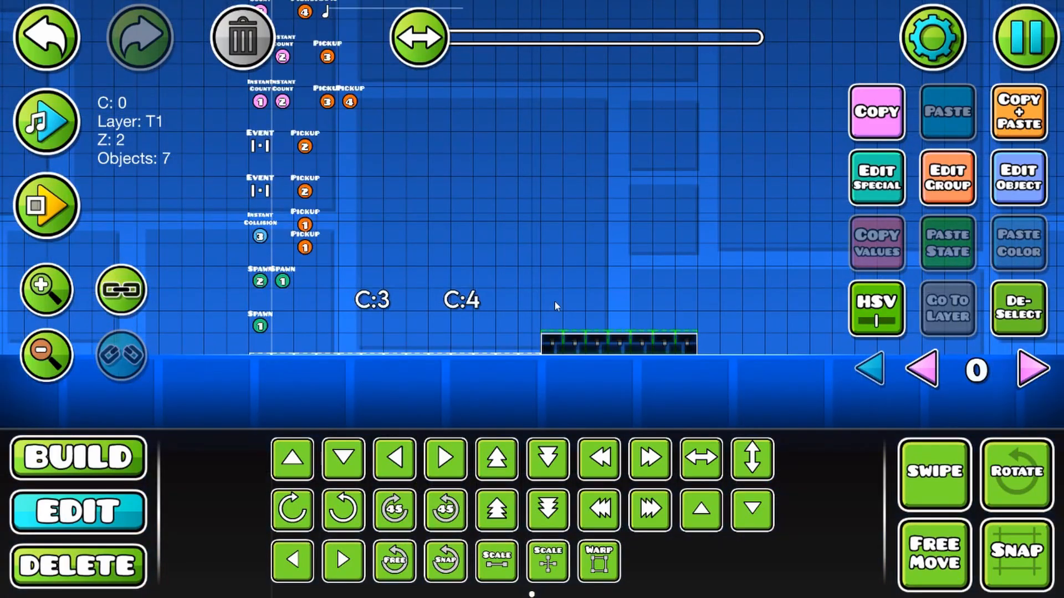
Step: Add the ground collision blocks to the selected platform collision blocks and set all of them to editor layer 1
{"action": "left_click_drag", "start_coordinate": [554, 300], "coordinate": [671, 303]}
{"action": "left_click_drag", "start_coordinate": [356, 352], "coordinate": [653, 405]}
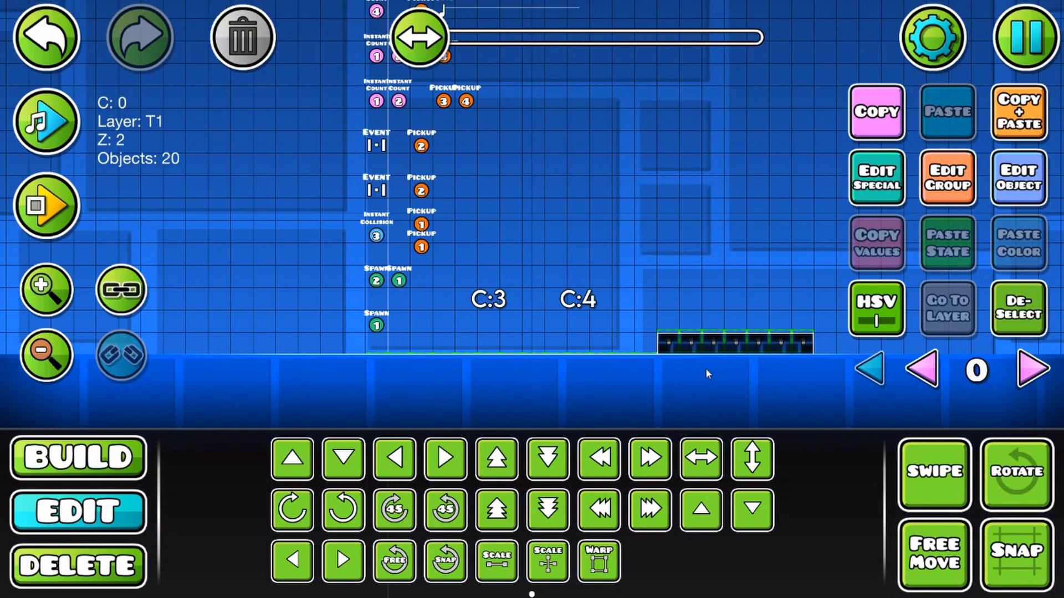
{"action": "left_click", "coordinate": [1021, 370]}
{"action": "left_click", "coordinate": [947, 191]}
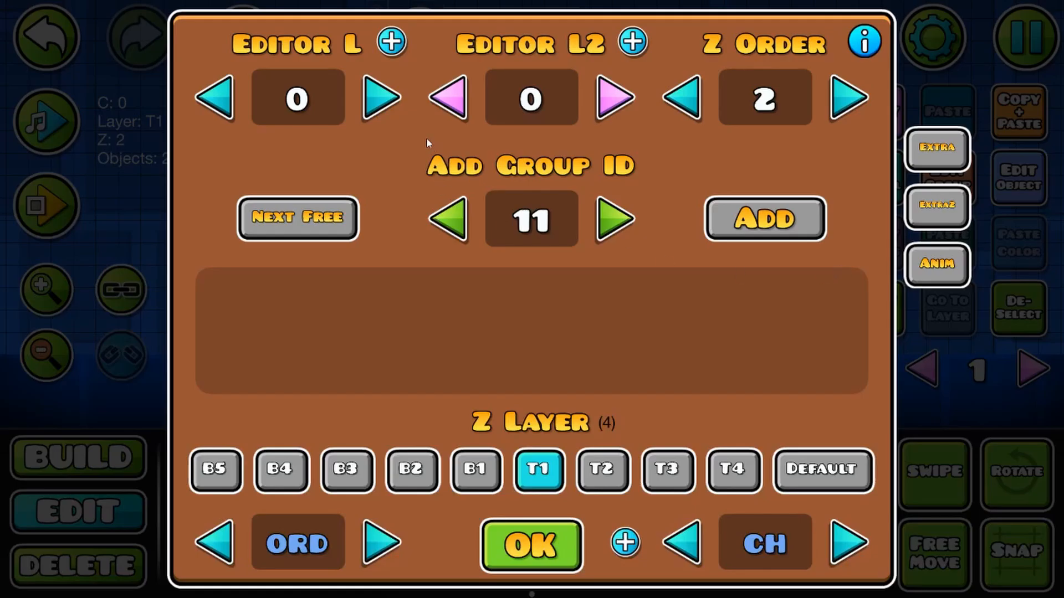
{"action": "left_click", "coordinate": [382, 96]}
{"action": "left_click", "coordinate": [571, 537]}
Step: Select all the ground and platform collision blocks on layer 1, raise them one grid unit, and deselect them
{"action": "left_click_drag", "start_coordinate": [529, 347], "coordinate": [474, 328]}
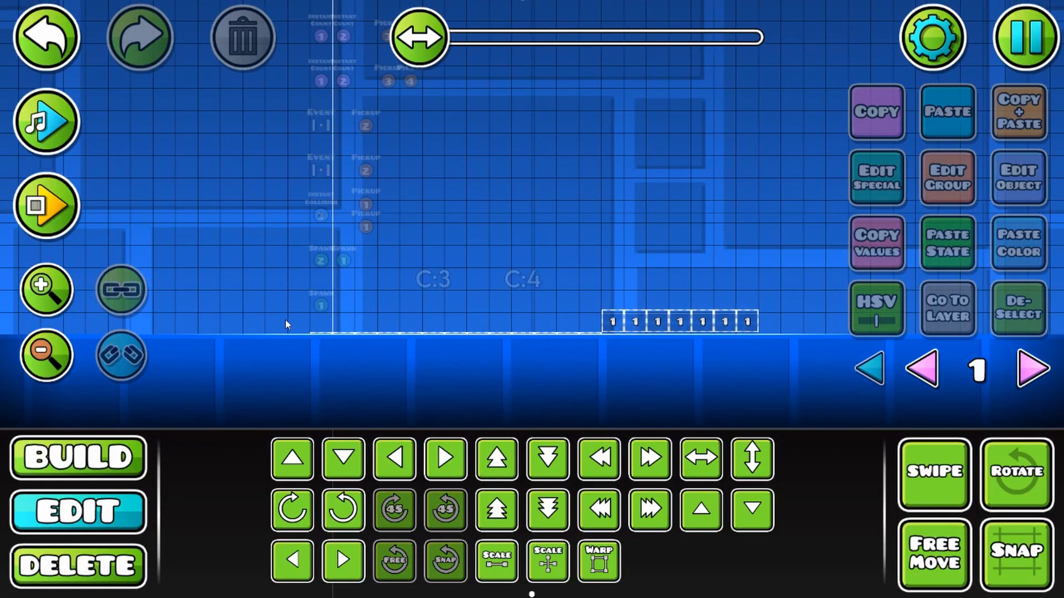
{"action": "left_click_drag", "start_coordinate": [285, 319], "coordinate": [594, 405]}
{"action": "left_click_drag", "start_coordinate": [295, 256], "coordinate": [929, 440]}
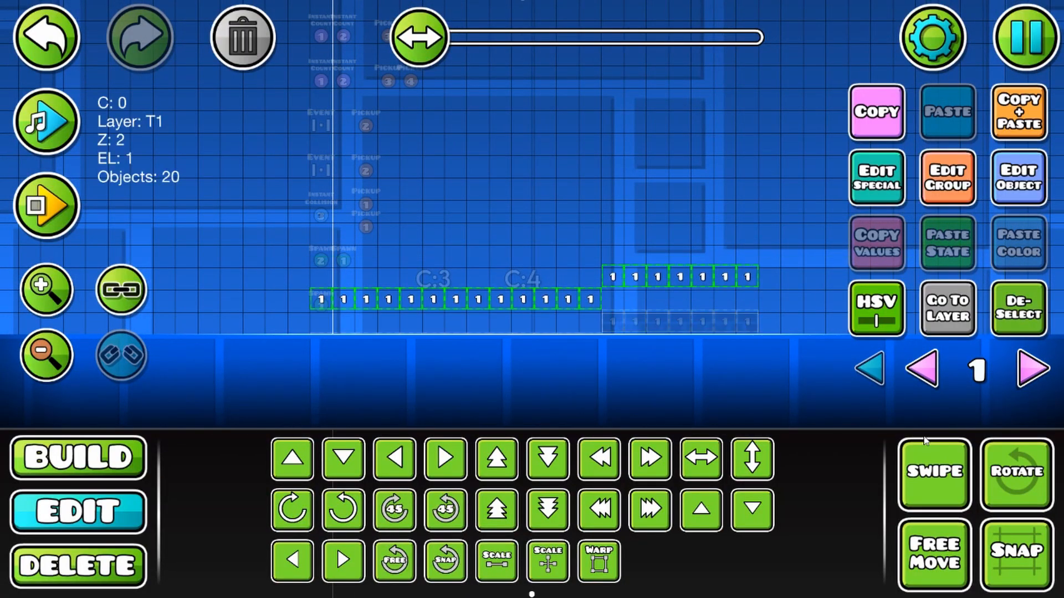
{"action": "key", "text": "w"}
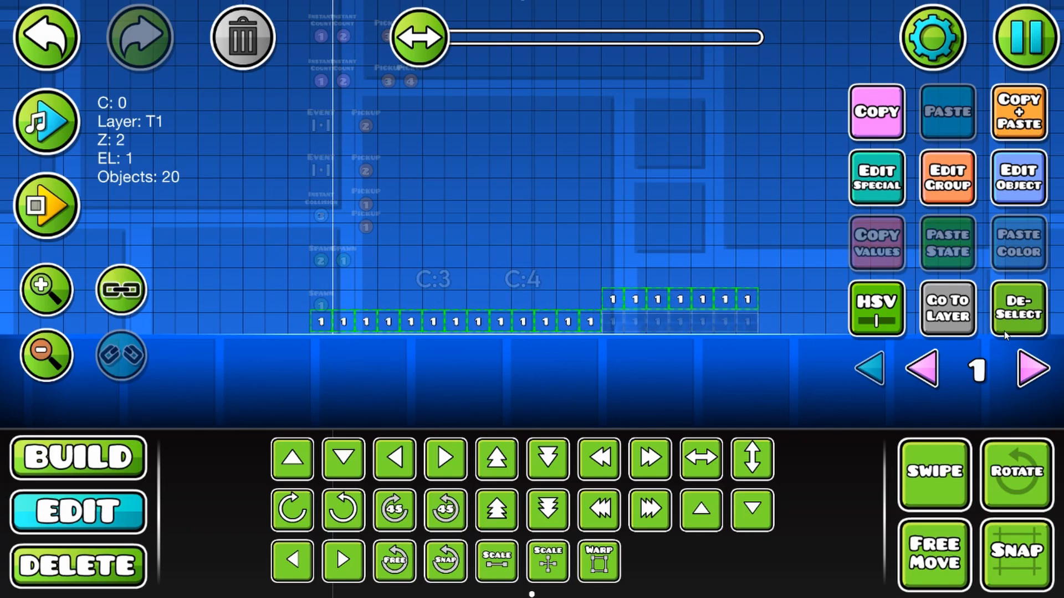
{"action": "left_click", "coordinate": [1014, 328]}
Step: Select the 13 ground collision blocks and set their Block ID to 2
{"action": "left_click_drag", "start_coordinate": [302, 323], "coordinate": [586, 358]}
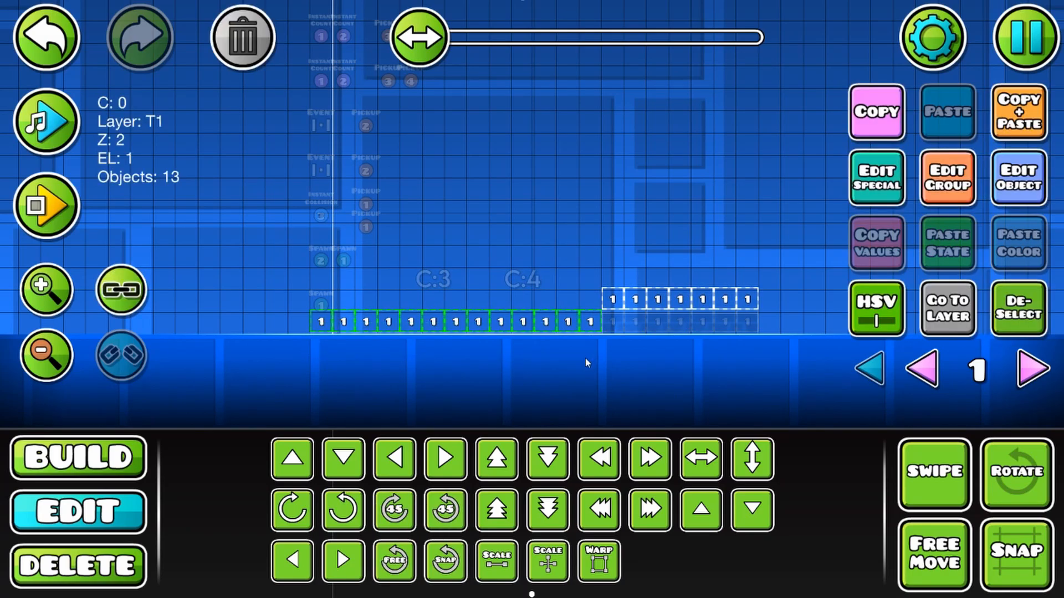
{"action": "left_click", "coordinate": [1006, 188]}
{"action": "left_click", "coordinate": [626, 286]}
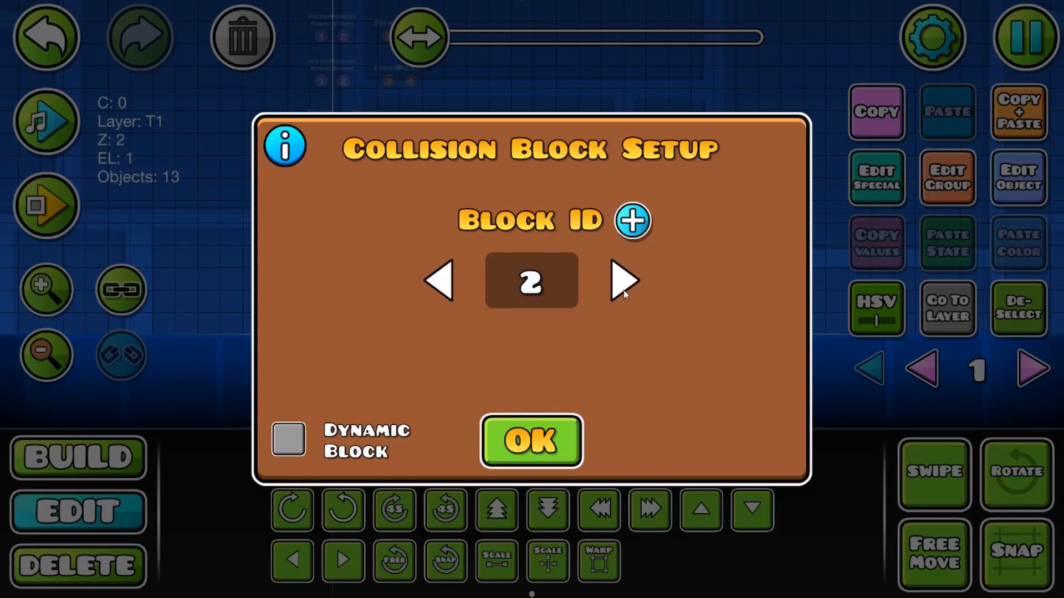
{"action": "left_click", "coordinate": [528, 451]}
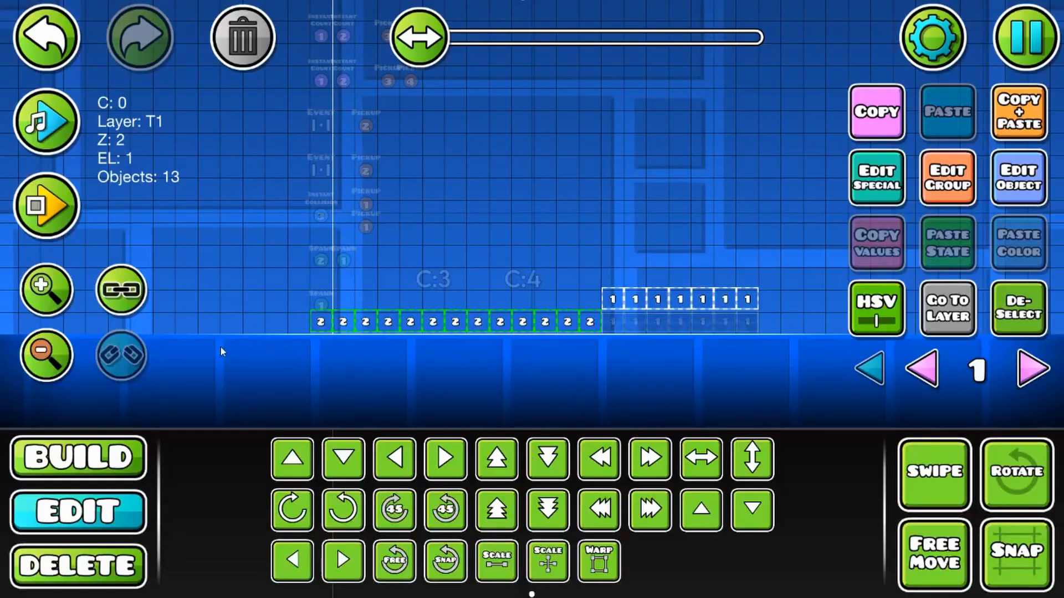
Step: Select the seven collision blocks over the brick platform and set their Block ID to 3
{"action": "left_click", "coordinate": [35, 284]}
{"action": "left_click", "coordinate": [34, 283]}
{"action": "left_click", "coordinate": [35, 284]}
{"action": "left_click", "coordinate": [1006, 325]}
{"action": "left_click_drag", "start_coordinate": [494, 328], "coordinate": [347, 319]}
{"action": "left_click_drag", "start_coordinate": [475, 227], "coordinate": [831, 301]}
{"action": "left_click", "coordinate": [1018, 188]}
{"action": "left_click", "coordinate": [625, 280]}
{"action": "left_click", "coordinate": [625, 280]}
{"action": "left_click", "coordinate": [531, 440]}
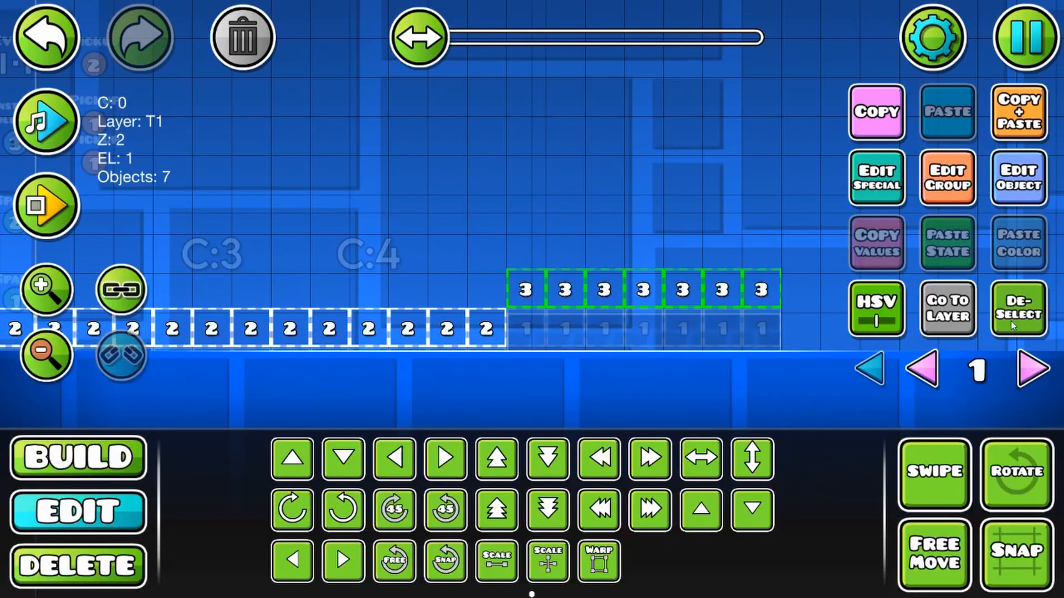
Step: Select all the ground and platform collision blocks, lower them one grid unit back into place, and deselect them
{"action": "left_click_drag", "start_coordinate": [459, 315], "coordinate": [762, 315]}
{"action": "left_click_drag", "start_coordinate": [318, 268], "coordinate": [1031, 400]}
{"action": "left_click_drag", "start_coordinate": [715, 373], "coordinate": [374, 314]}
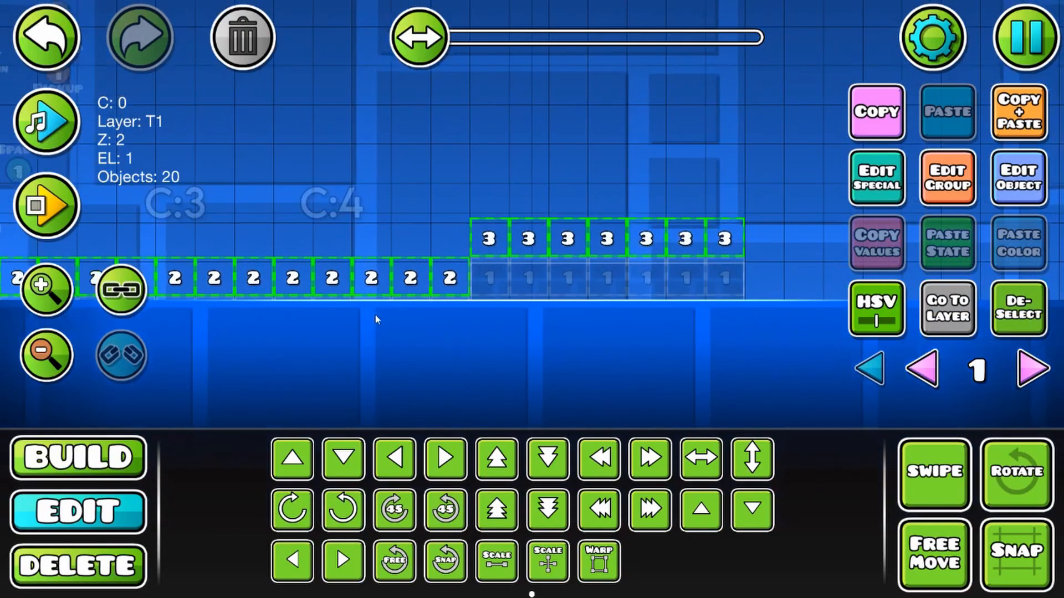
{"action": "key", "text": "s"}
{"action": "left_click", "coordinate": [1013, 304]}
{"action": "left_click", "coordinate": [47, 355]}
{"action": "left_click", "coordinate": [47, 356]}
{"action": "left_click", "coordinate": [46, 355]}
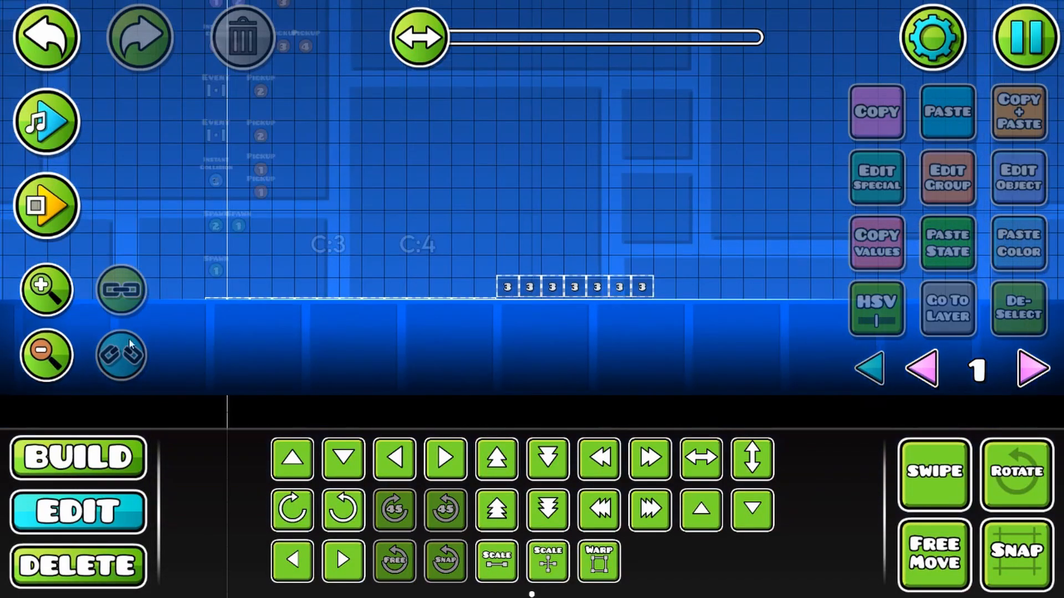
Step: Return to editor layer 0 and choose the dirt texture as the level's ground
{"action": "left_click", "coordinate": [922, 369]}
{"action": "left_click", "coordinate": [932, 38]}
{"action": "left_click", "coordinate": [886, 253]}
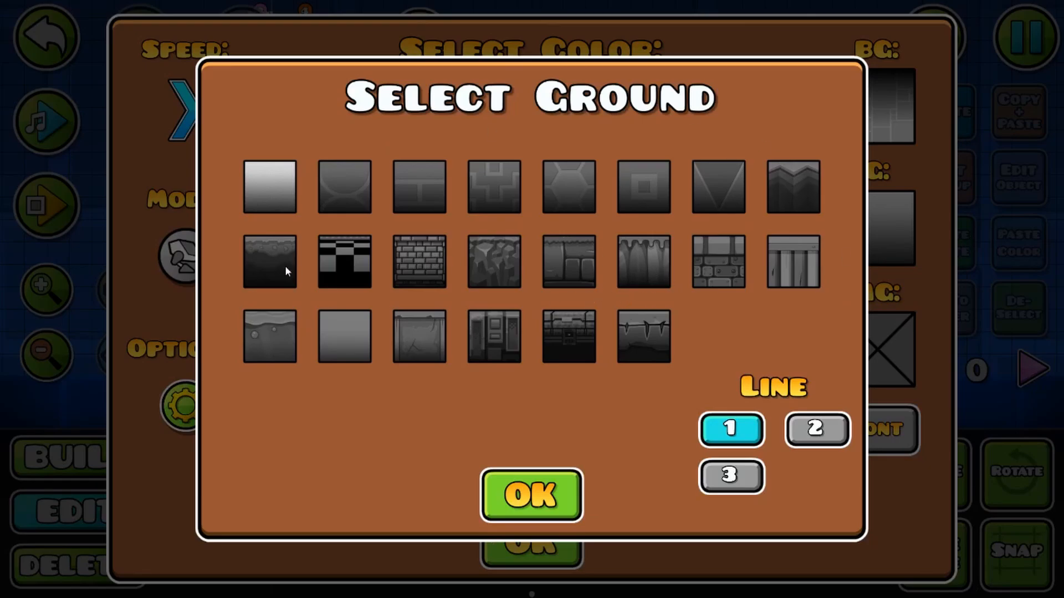
{"action": "left_click", "coordinate": [286, 270]}
{"action": "left_click", "coordinate": [544, 506]}
Step: Set the level's ground color to the dark brown 401D0E
{"action": "left_click", "coordinate": [372, 131]}
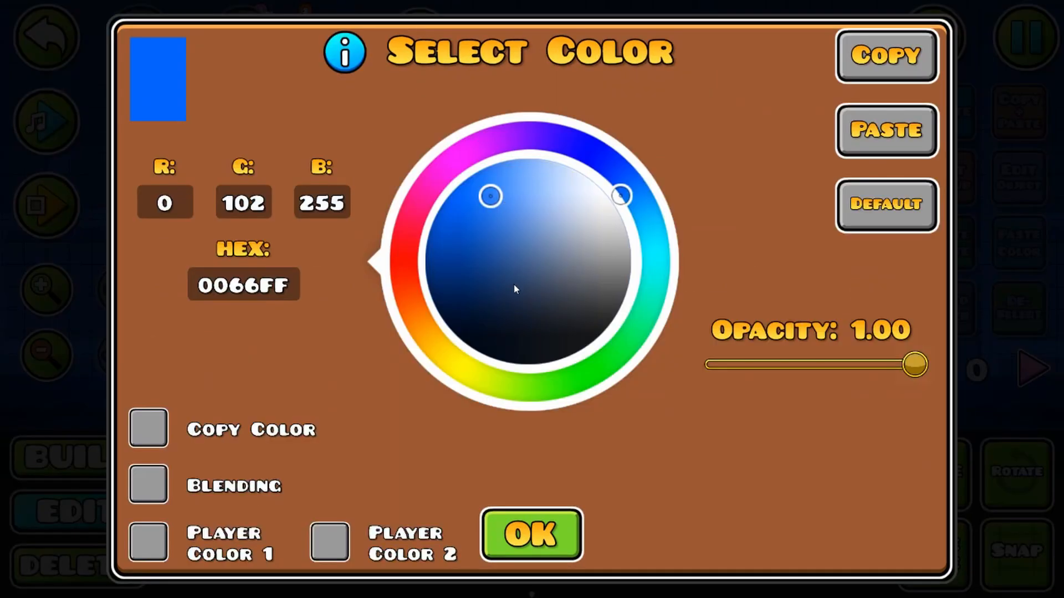
{"action": "left_click", "coordinate": [427, 307]}
{"action": "left_click", "coordinate": [552, 257]}
{"action": "left_click", "coordinate": [546, 537]}
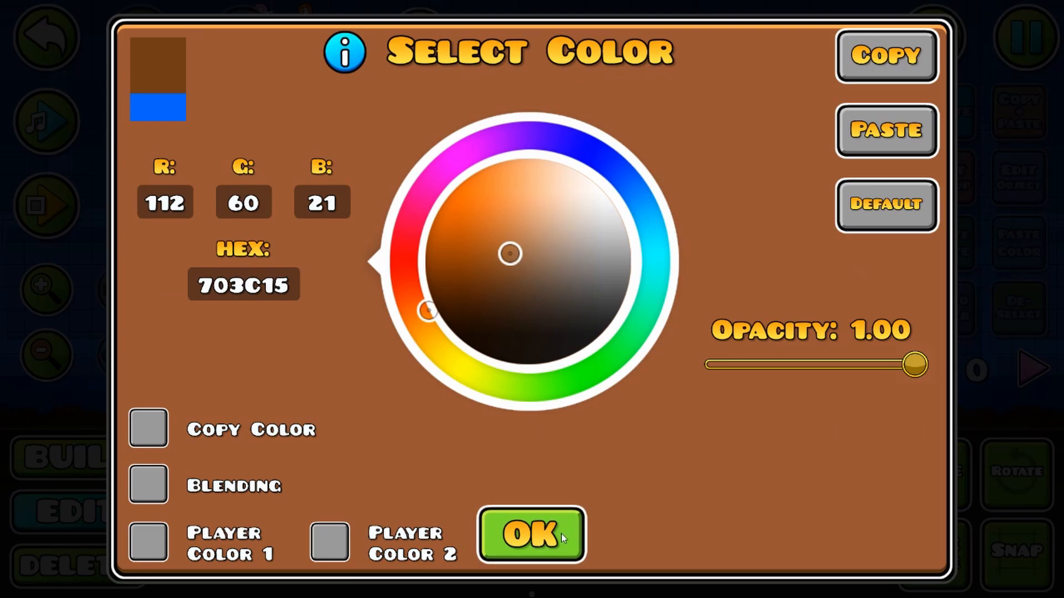
{"action": "left_click_drag", "start_coordinate": [411, 307], "coordinate": [379, 311]}
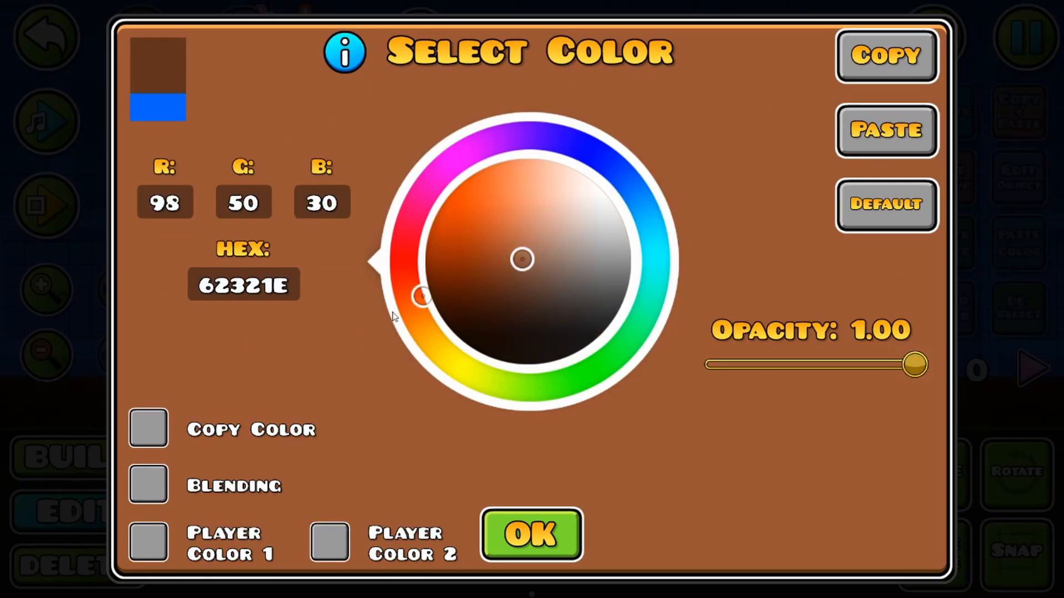
{"action": "left_click_drag", "start_coordinate": [519, 297], "coordinate": [514, 274]}
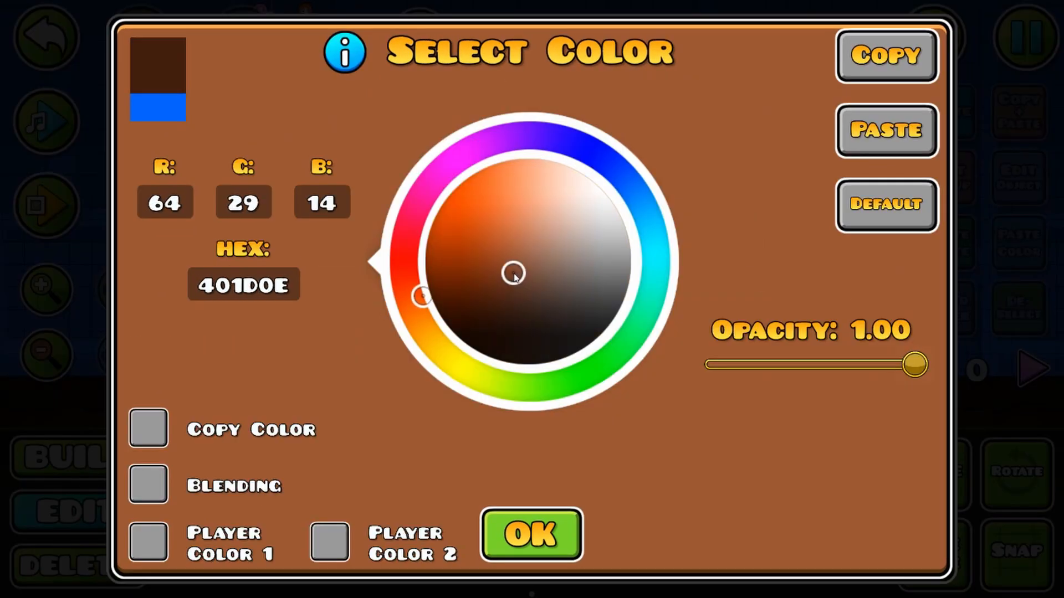
{"action": "left_click", "coordinate": [538, 530]}
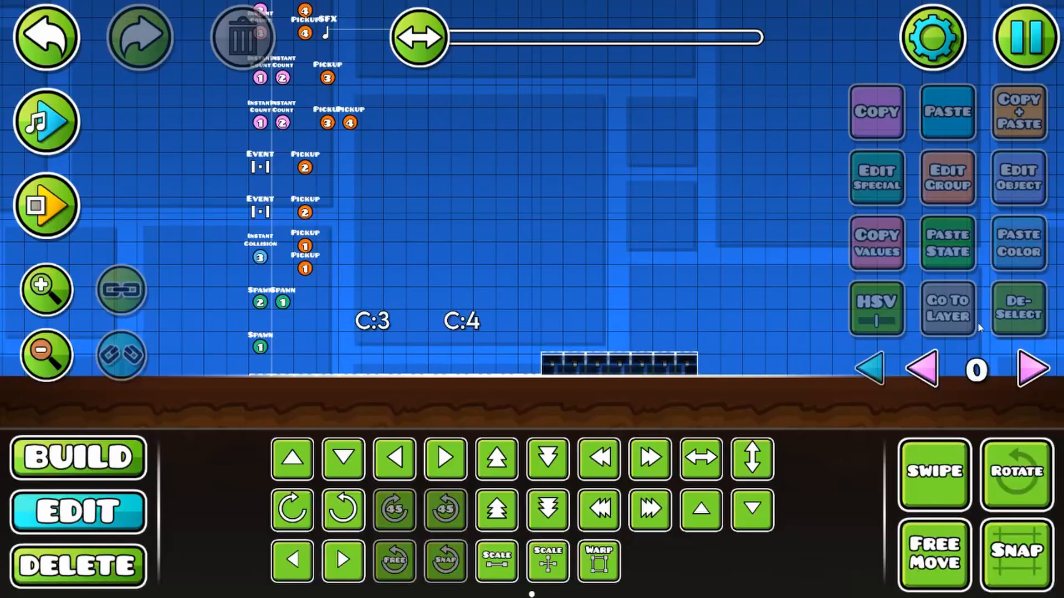
Step: Playtest the level by walking over the dirt ground and brick platform, and stop the playtest
{"action": "left_click_drag", "start_coordinate": [608, 330], "coordinate": [703, 254]}
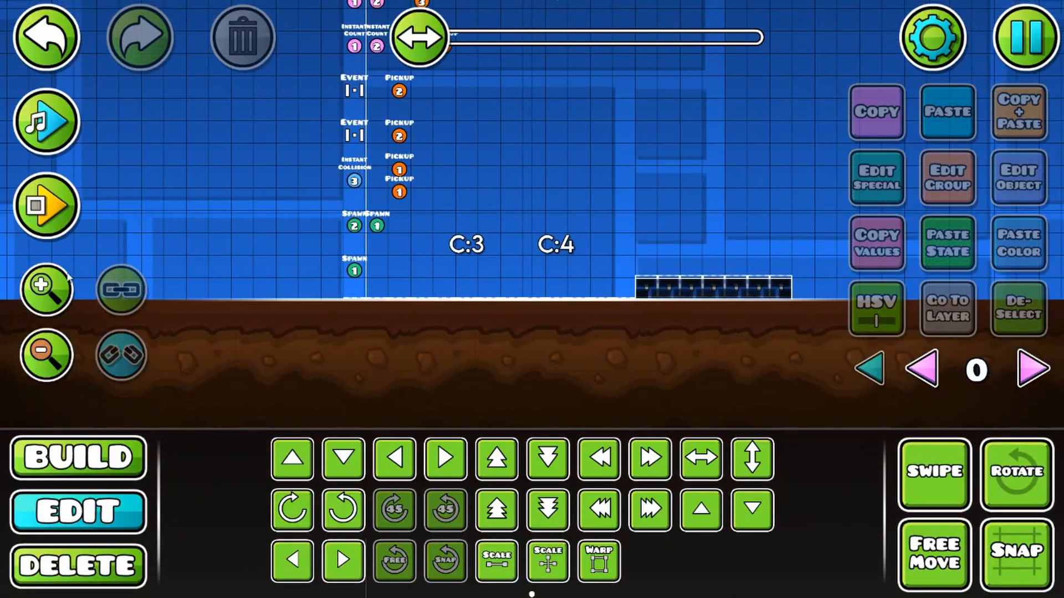
{"action": "left_click", "coordinate": [38, 279]}
{"action": "left_click", "coordinate": [38, 278]}
{"action": "left_click", "coordinate": [47, 206]}
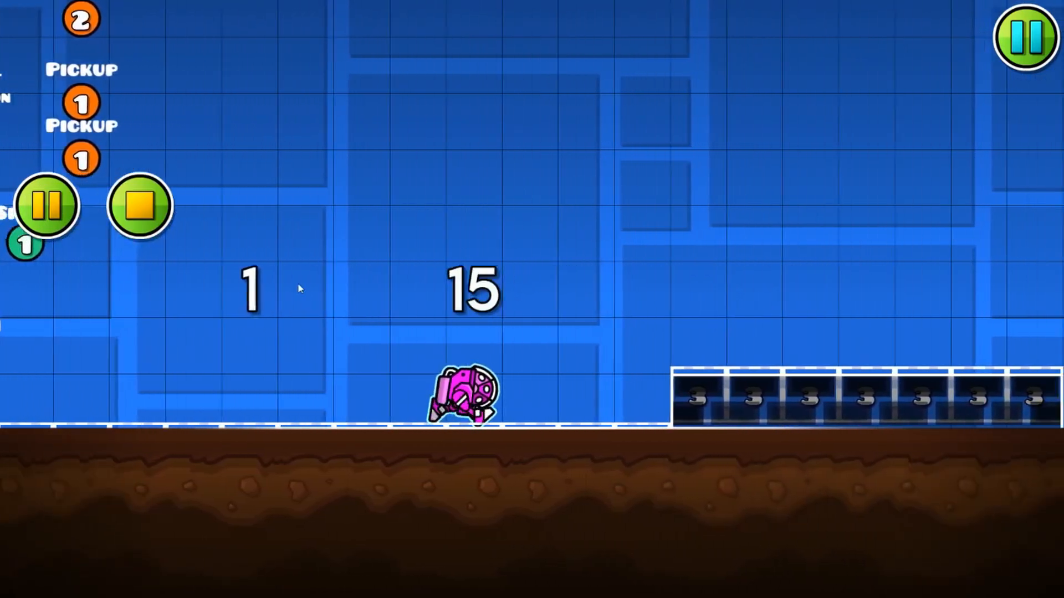
{"action": "left_click", "coordinate": [140, 206]}
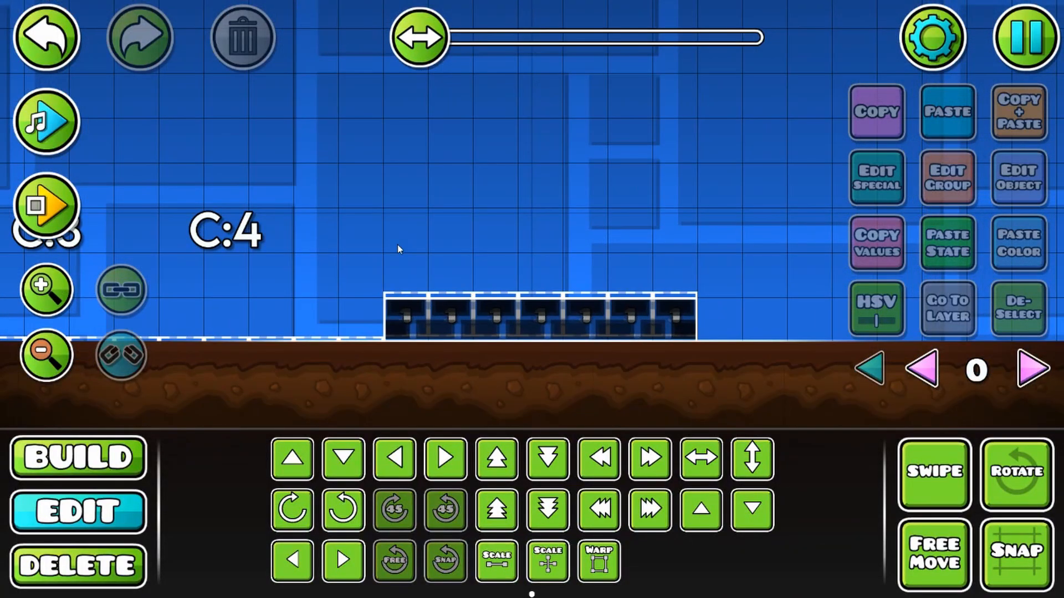
Step: Check the brick platform's objects across the editor layers by selecting and deselecting its bricks and collision blocks
{"action": "left_click", "coordinate": [451, 314]}
{"action": "left_click", "coordinate": [585, 308]}
{"action": "left_click", "coordinate": [629, 305]}
{"action": "left_click", "coordinate": [1023, 310]}
{"action": "left_click", "coordinate": [1040, 366]}
{"action": "left_click", "coordinate": [1042, 366]}
{"action": "left_click", "coordinate": [1042, 366]}
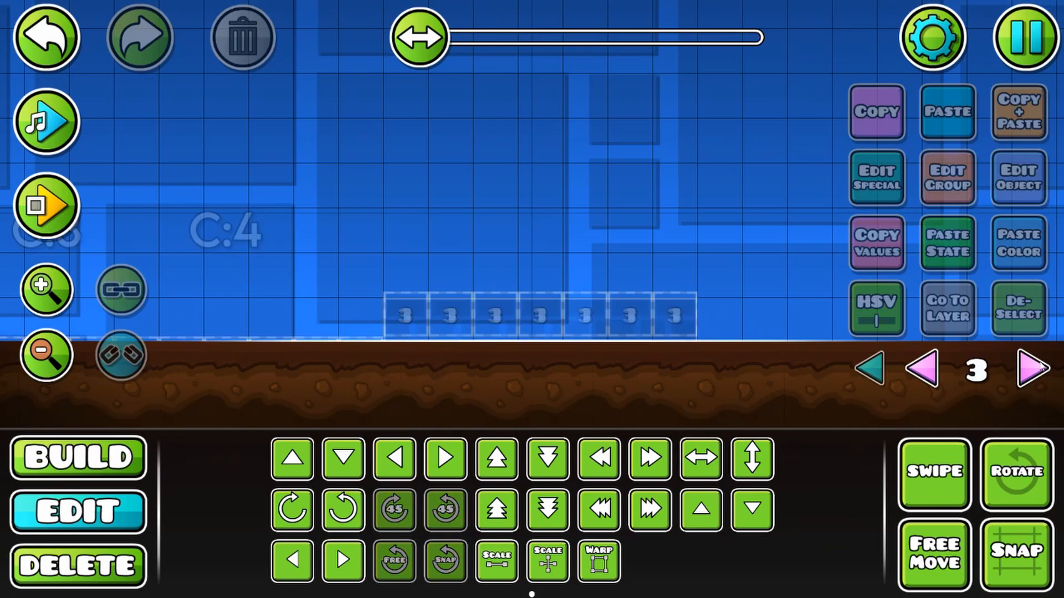
{"action": "left_click", "coordinate": [934, 373]}
{"action": "left_click_drag", "start_coordinate": [468, 302], "coordinate": [747, 324]}
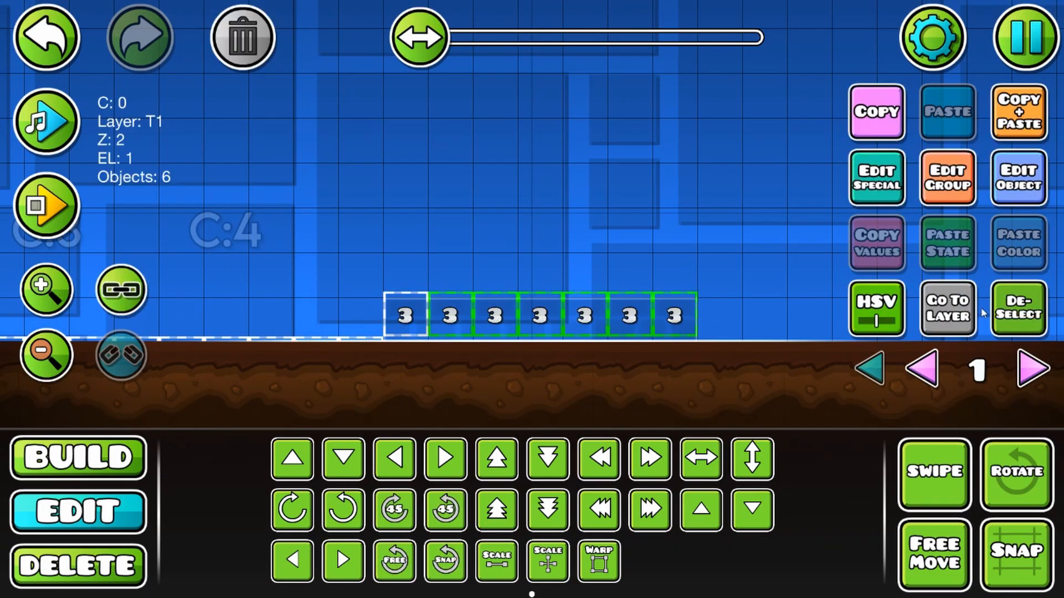
{"action": "left_click", "coordinate": [1017, 310]}
{"action": "left_click_drag", "start_coordinate": [482, 248], "coordinate": [714, 261]}
{"action": "left_click", "coordinate": [494, 353]}
{"action": "left_click", "coordinate": [1015, 331]}
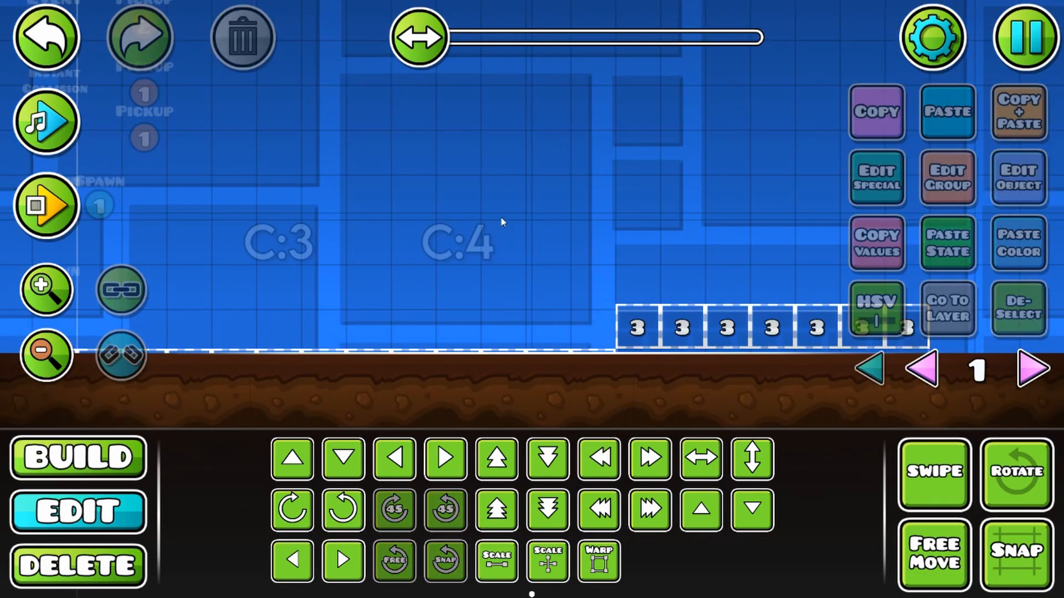
Step: On editor layer 0, place an Instant Collision trigger beside the lower of the two topmost item 4 Pickup triggers
{"action": "left_click", "coordinate": [47, 355]}
{"action": "left_click", "coordinate": [922, 370]}
{"action": "left_click", "coordinate": [47, 355]}
{"action": "left_click", "coordinate": [47, 354]}
{"action": "left_click", "coordinate": [47, 354]}
{"action": "left_click_drag", "start_coordinate": [498, 247], "coordinate": [565, 490]}
{"action": "left_click", "coordinate": [54, 296]}
{"action": "left_click", "coordinate": [54, 296]}
{"action": "left_click", "coordinate": [55, 297]}
{"action": "left_click", "coordinate": [102, 564]}
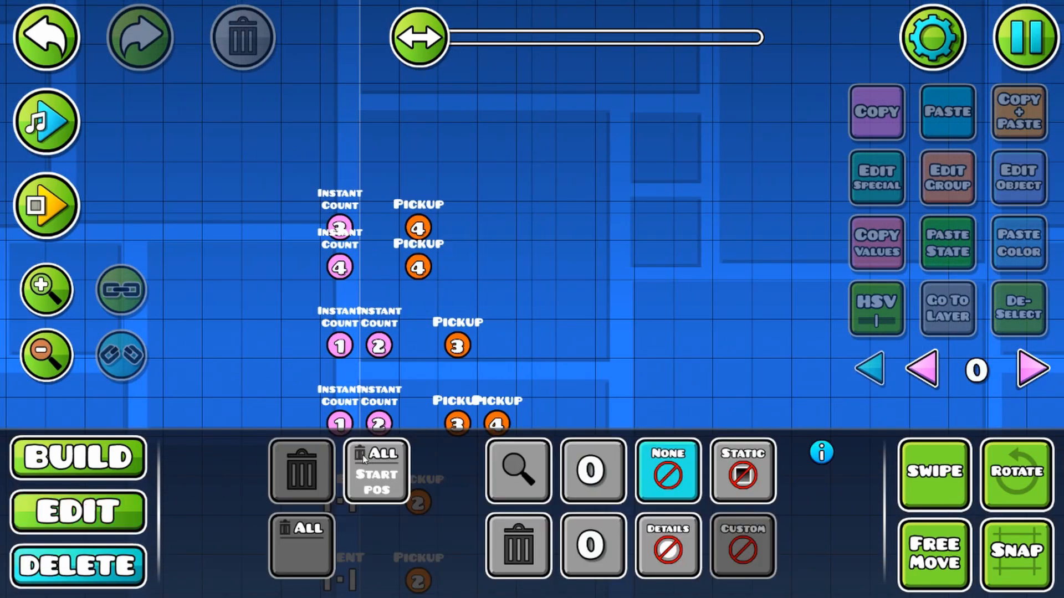
{"action": "left_click", "coordinate": [78, 458]}
{"action": "left_click", "coordinate": [871, 413]}
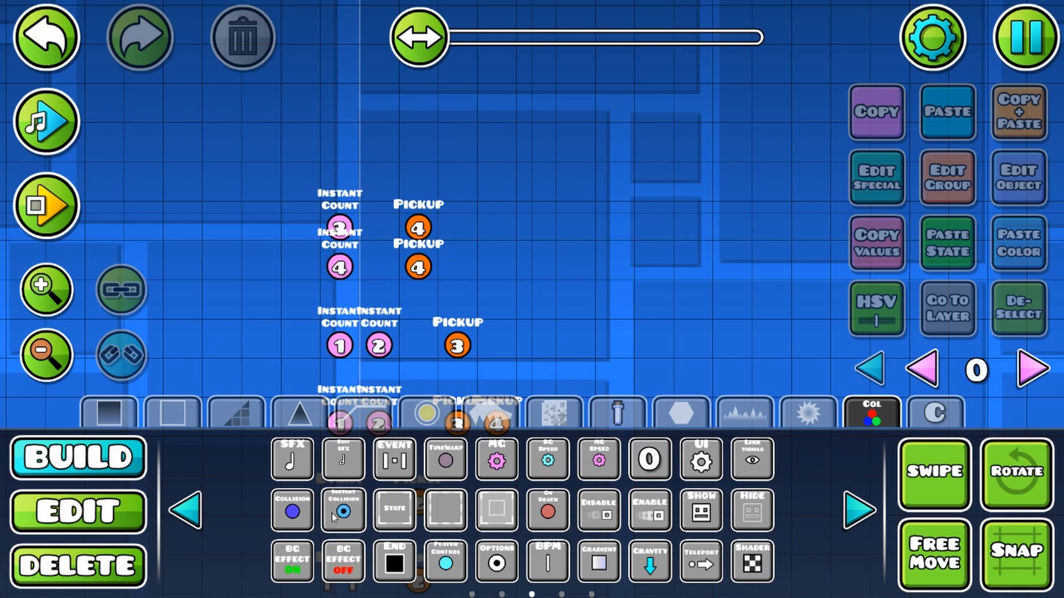
{"action": "left_click", "coordinate": [334, 517]}
{"action": "left_click", "coordinate": [551, 243]}
{"action": "left_click", "coordinate": [77, 510]}
Step: Check the neighbouring Pickup trigger's group, and add group 11 to the Instant Collision trigger
{"action": "left_click", "coordinate": [418, 268]}
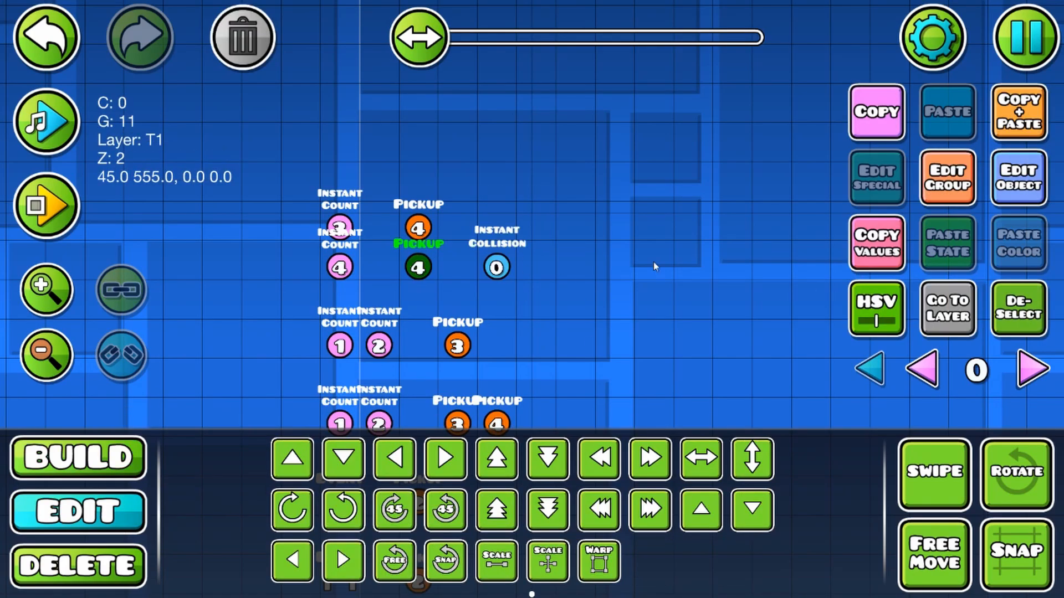
{"action": "left_click", "coordinate": [946, 177]}
{"action": "left_click", "coordinate": [534, 545]}
{"action": "left_click", "coordinate": [497, 268]}
{"action": "left_click", "coordinate": [947, 177]}
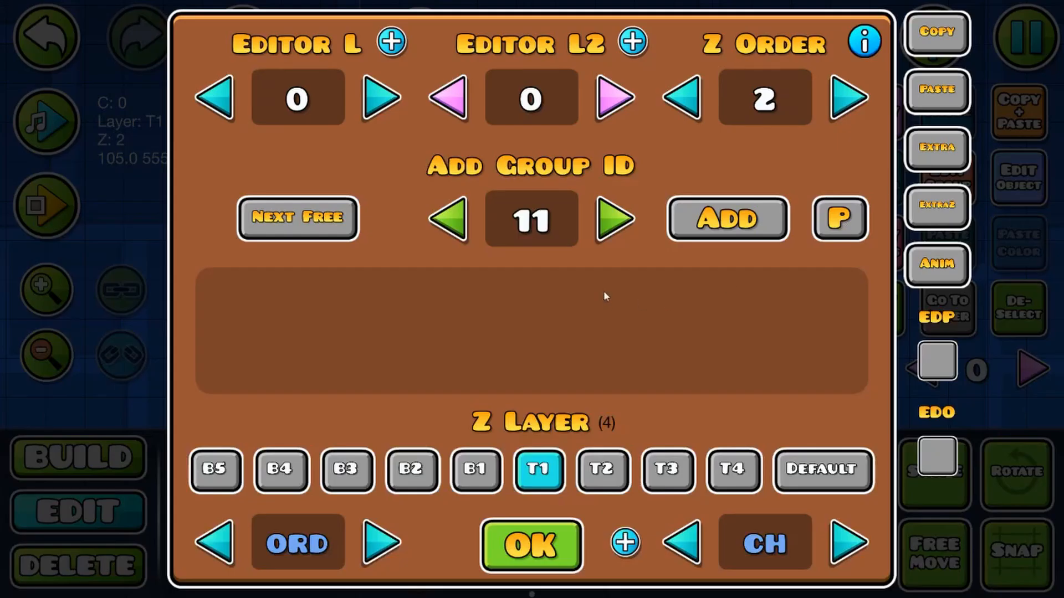
{"action": "left_click", "coordinate": [732, 221]}
{"action": "left_click", "coordinate": [554, 561]}
Step: Configure the Instant Collision trigger for P1 against block ID 2 with True ID 12, using spawn trigger and multi trigger
{"action": "left_click", "coordinate": [1018, 178]}
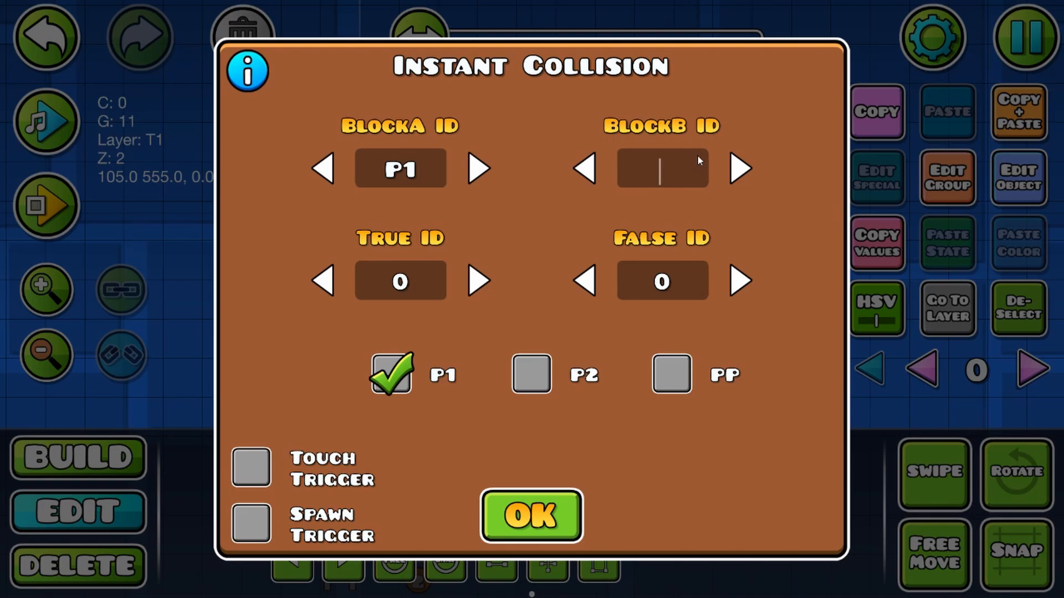
{"action": "type", "text": "2"}
{"action": "left_click", "coordinate": [251, 523]}
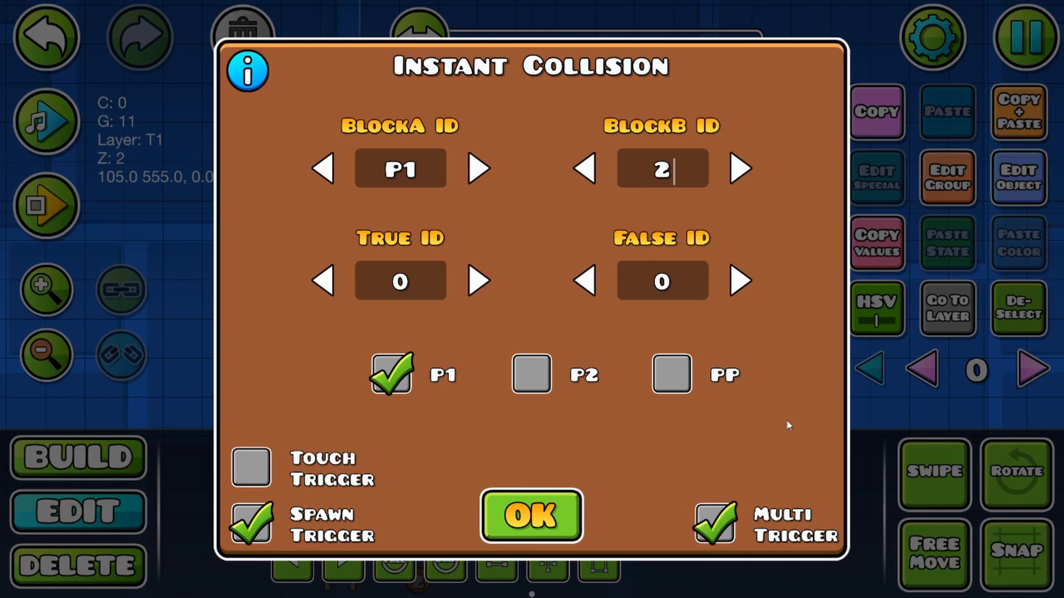
{"action": "left_click", "coordinate": [565, 512]}
{"action": "left_click", "coordinate": [961, 185]}
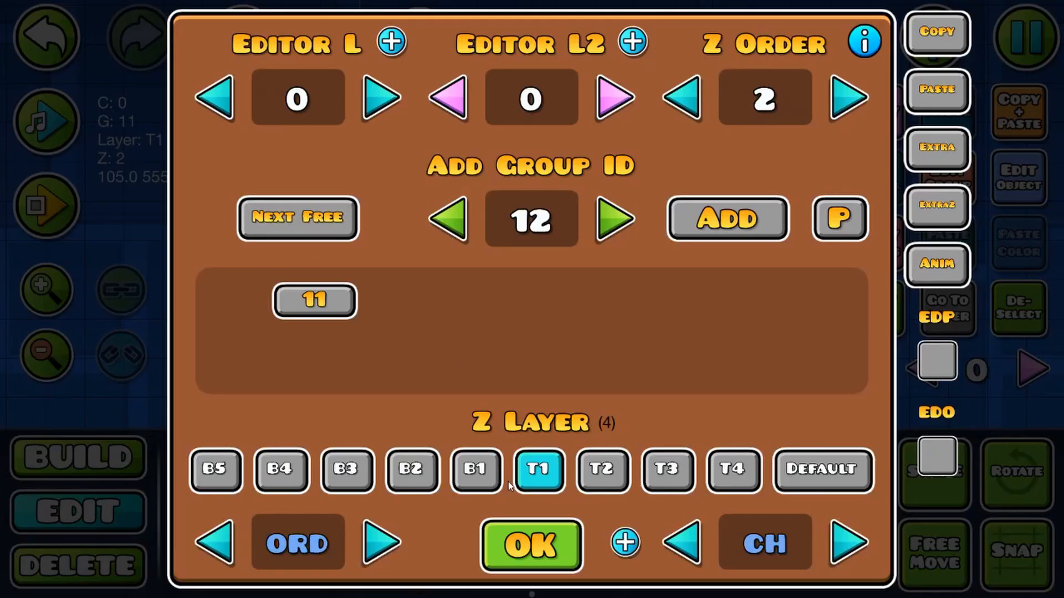
{"action": "left_click", "coordinate": [548, 558]}
{"action": "left_click", "coordinate": [1019, 177]}
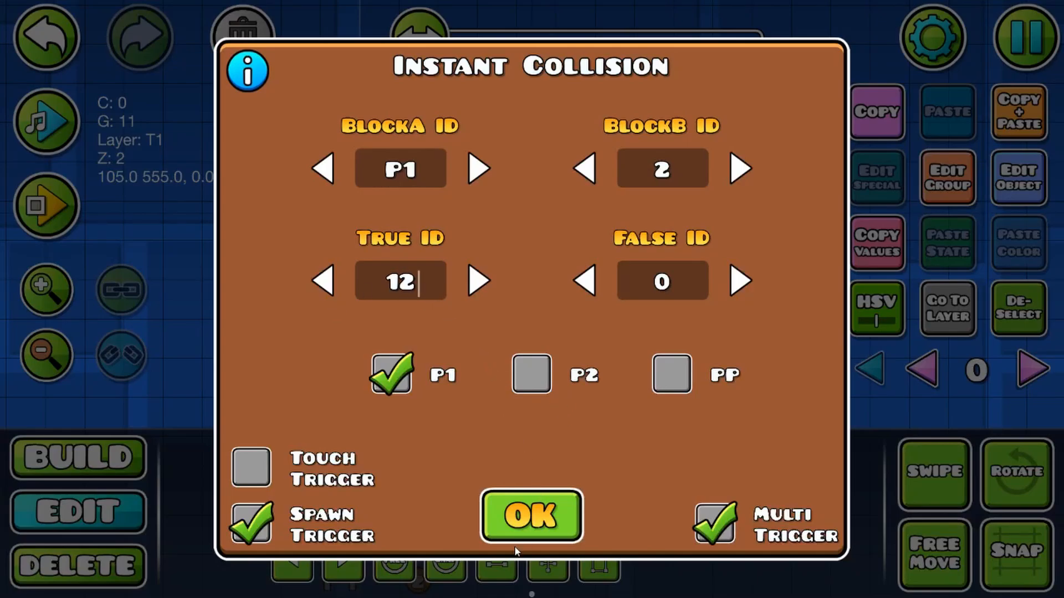
{"action": "left_click", "coordinate": [545, 519]}
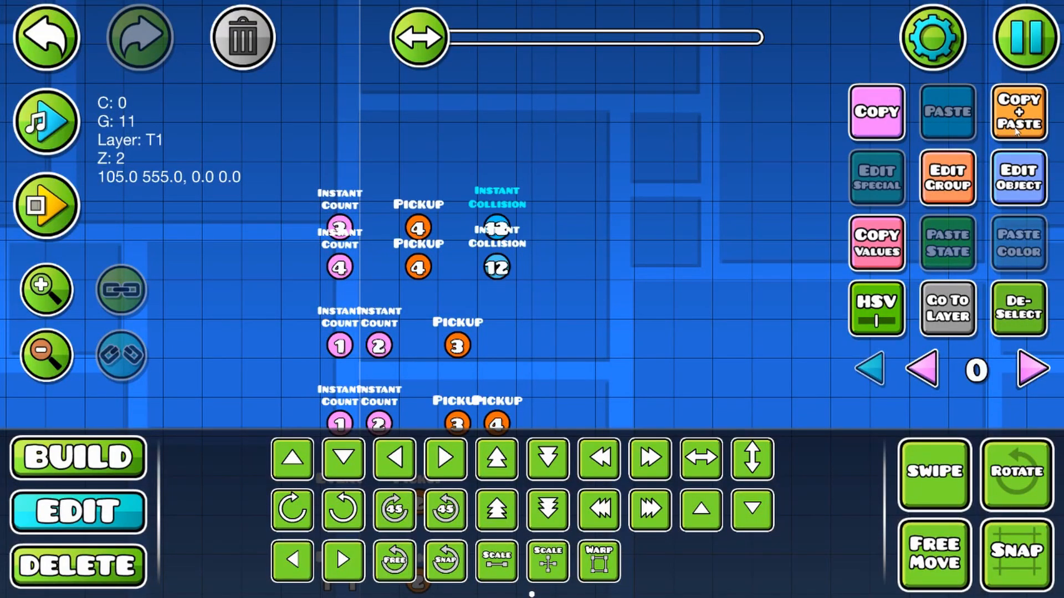
Step: Duplicate the Instant Collision trigger one grid unit higher and set its BlockB ID to 3 and True ID to 13
{"action": "left_click", "coordinate": [1017, 181]}
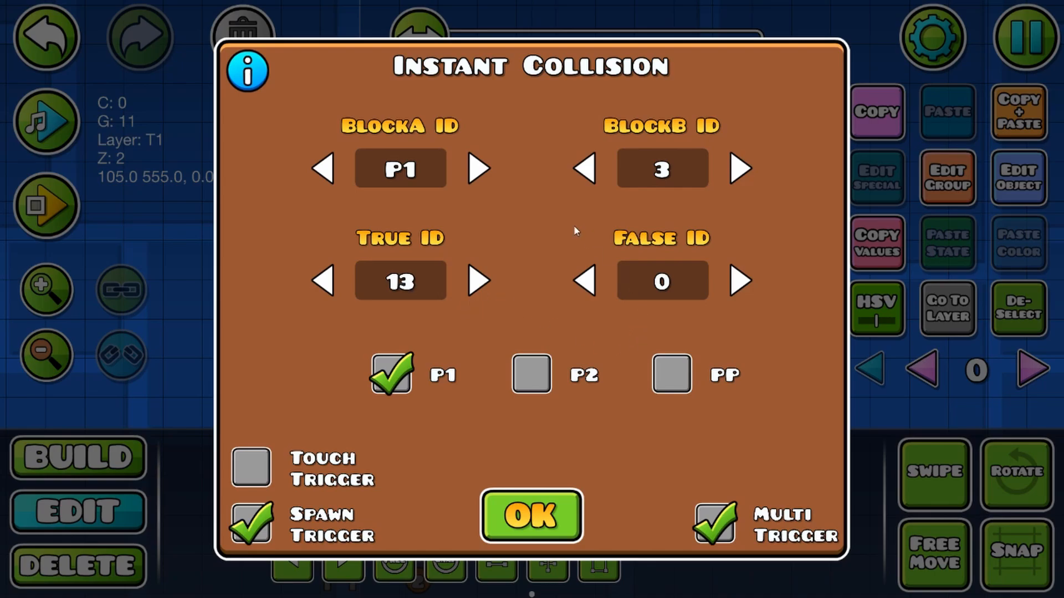
{"action": "left_click", "coordinate": [521, 529]}
Step: Place an SFX trigger beside the Instant Collision trigger that targets group 12, and add group 12 to it
{"action": "left_click_drag", "start_coordinate": [358, 403], "coordinate": [289, 393]}
{"action": "left_click", "coordinate": [82, 468]}
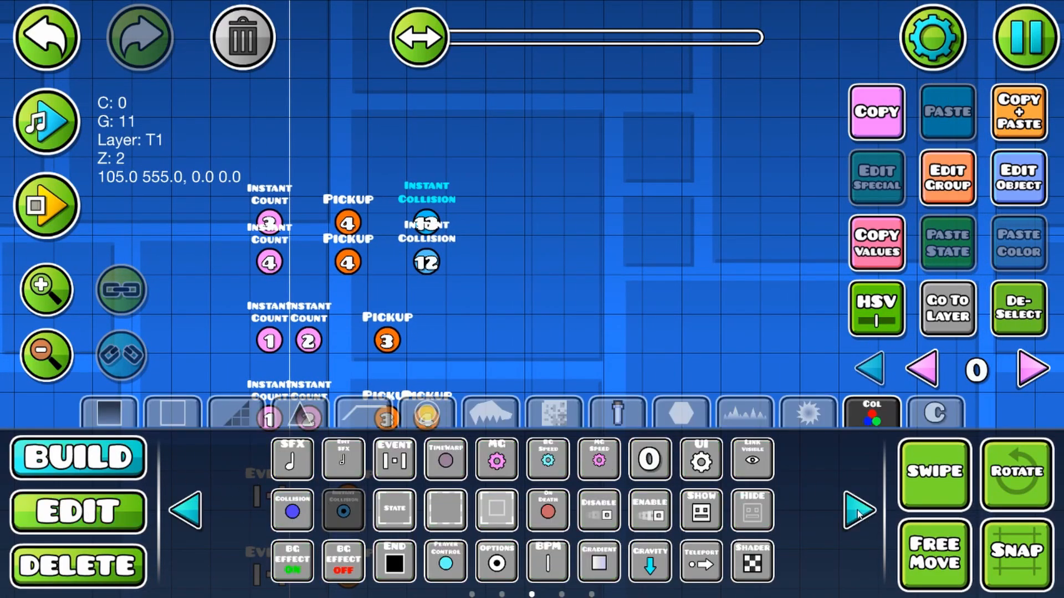
{"action": "left_click", "coordinate": [292, 459]}
{"action": "left_click", "coordinate": [503, 255]}
{"action": "left_click", "coordinate": [78, 511]}
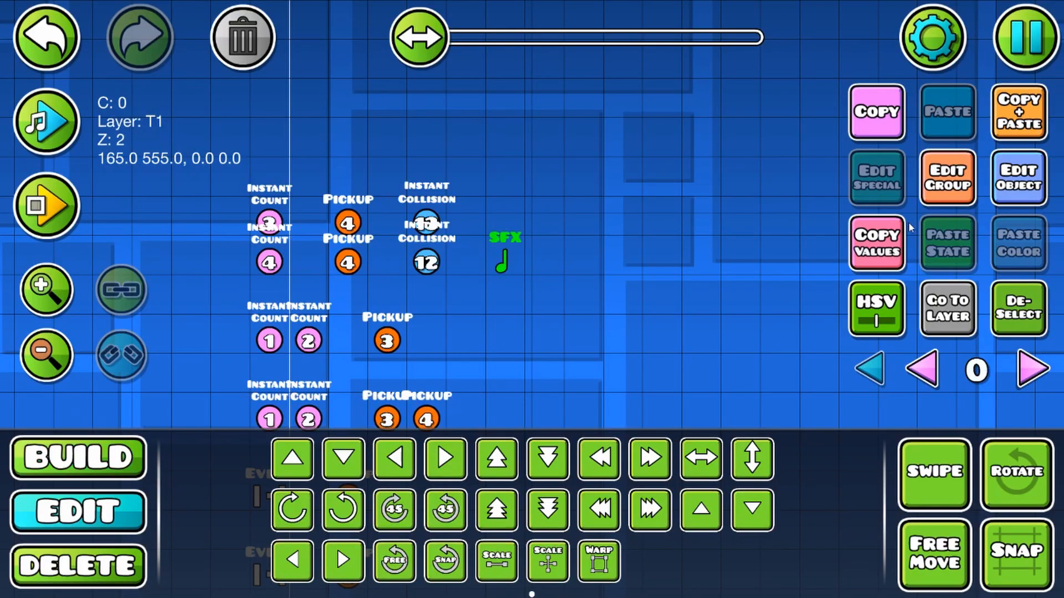
{"action": "left_click", "coordinate": [937, 178]}
{"action": "left_click", "coordinate": [716, 232]}
{"action": "left_click", "coordinate": [549, 548]}
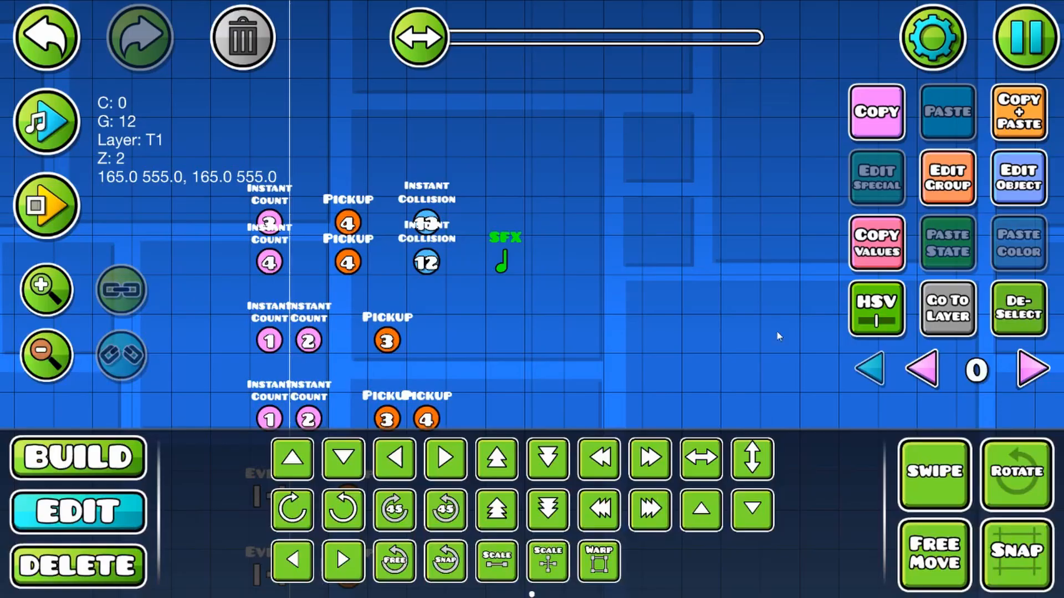
Step: Assign the Dirt 01 sound from the SFX library's Footsteps folder to the SFX trigger
{"action": "left_click", "coordinate": [1030, 186]}
{"action": "left_click", "coordinate": [846, 77]}
{"action": "scroll", "coordinate": [615, 355], "scroll_direction": "down", "scroll_amount": 10}
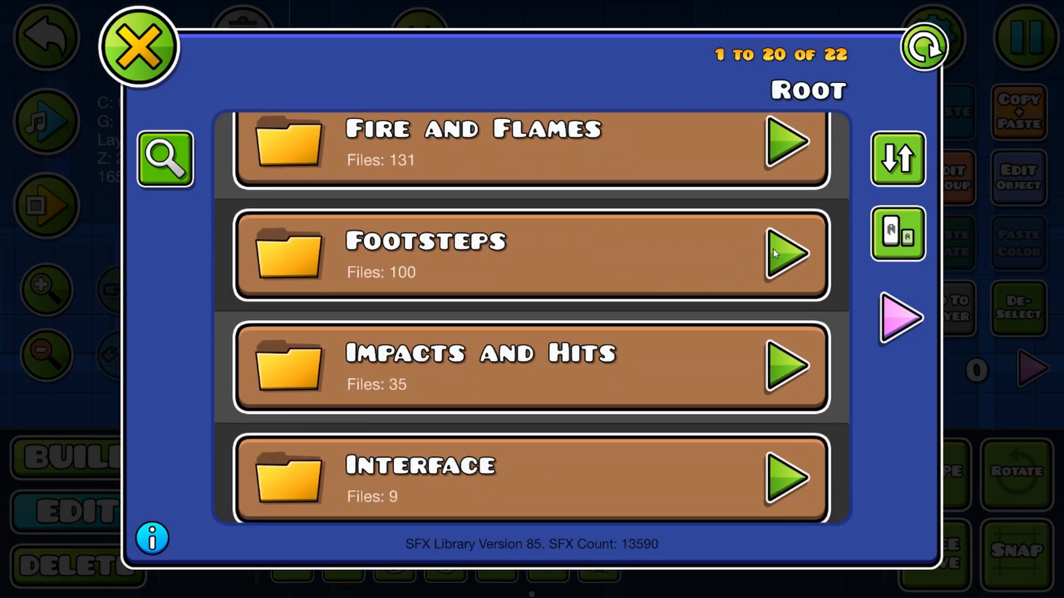
{"action": "left_click", "coordinate": [781, 252]}
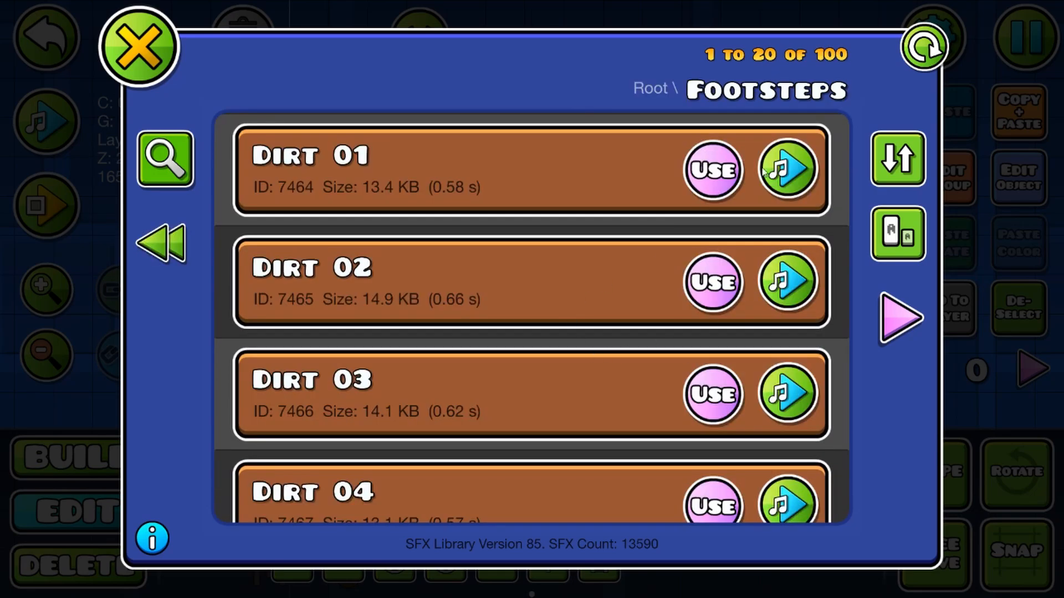
{"action": "left_click", "coordinate": [715, 172]}
{"action": "key", "text": "Escape"}
{"action": "left_click", "coordinate": [515, 512]}
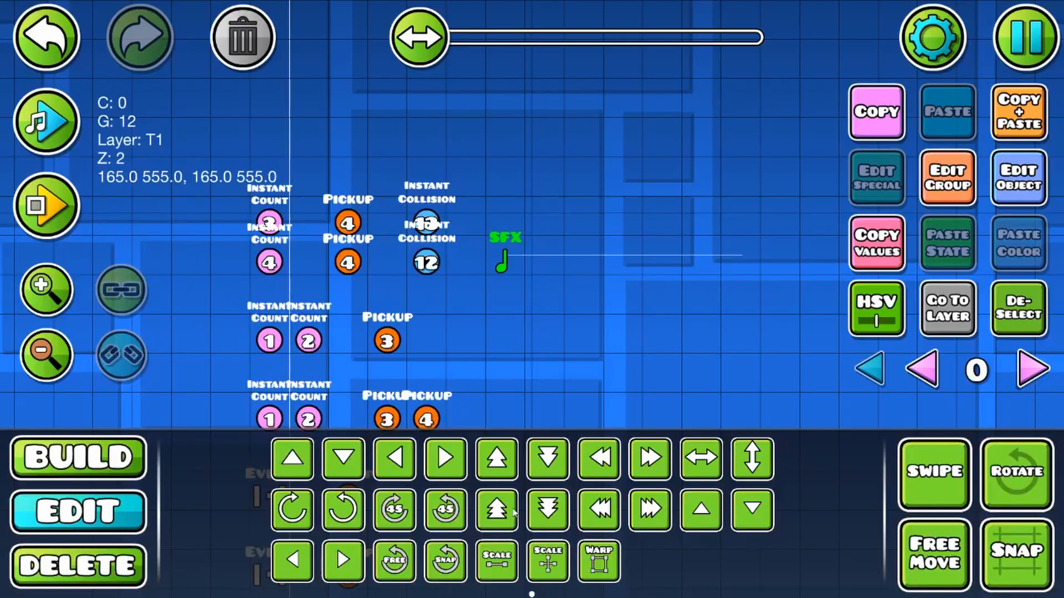
Step: Check the SFX trigger's group and enable spawn trigger, multi trigger and preload on it
{"action": "left_click", "coordinate": [941, 192]}
{"action": "left_click", "coordinate": [532, 543]}
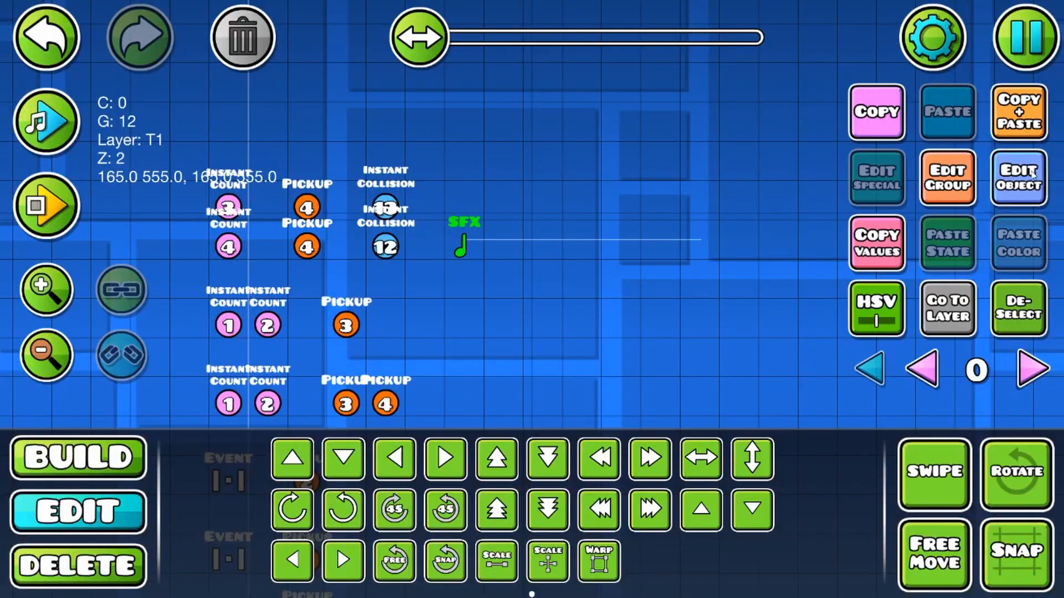
{"action": "left_click", "coordinate": [1018, 177]}
{"action": "left_click", "coordinate": [213, 522]}
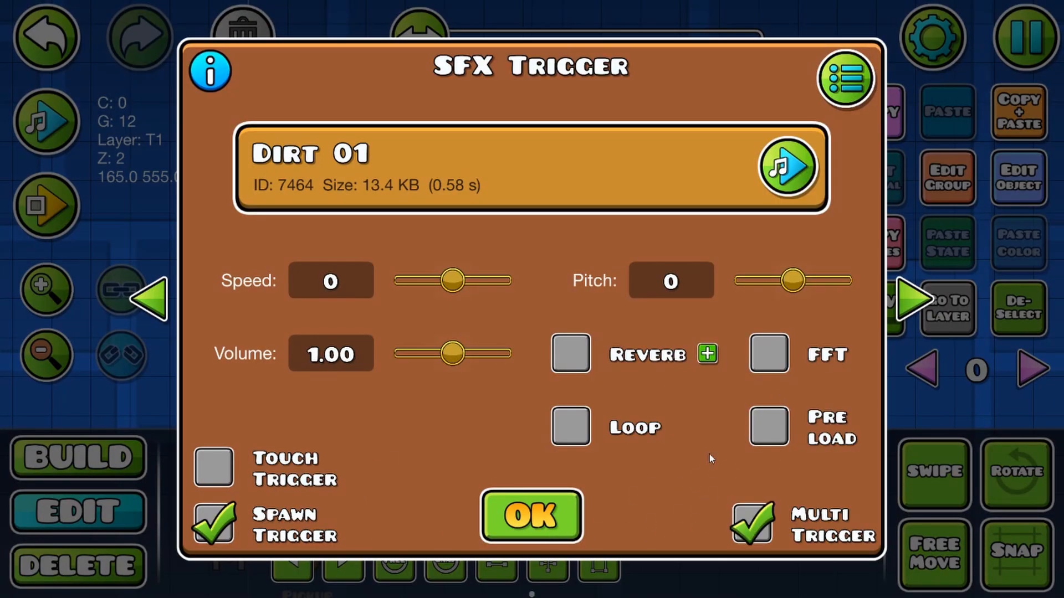
{"action": "left_click", "coordinate": [552, 521]}
Step: Duplicate the SFX trigger one grid unit higher and assign the copy the Run Stone 03 sound from the Footsteps folder
{"action": "left_click", "coordinate": [1007, 190]}
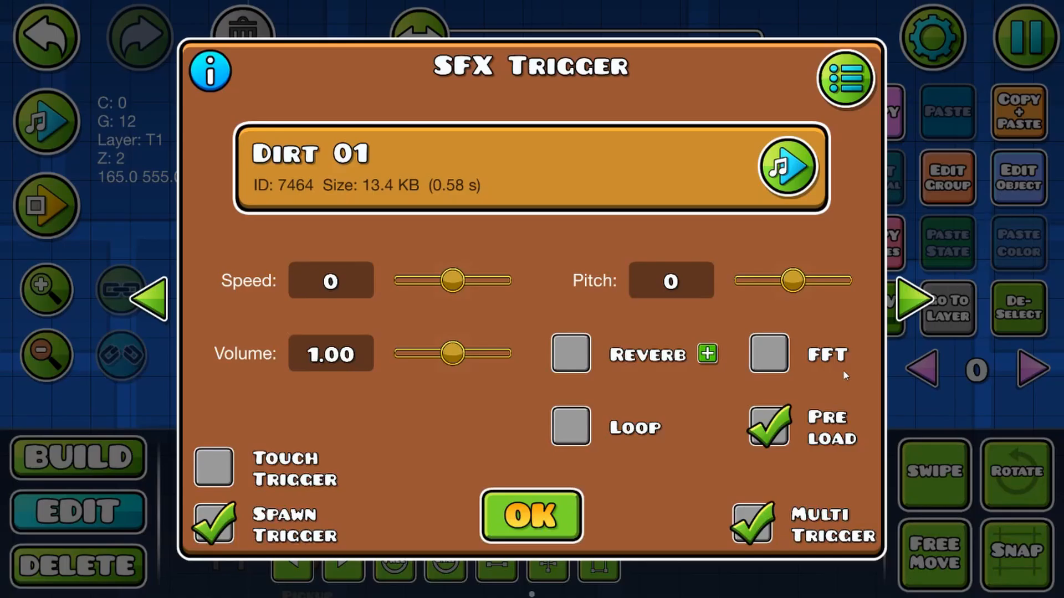
{"action": "left_click", "coordinate": [861, 78]}
{"action": "scroll", "coordinate": [551, 467], "scroll_direction": "down", "scroll_amount": 5}
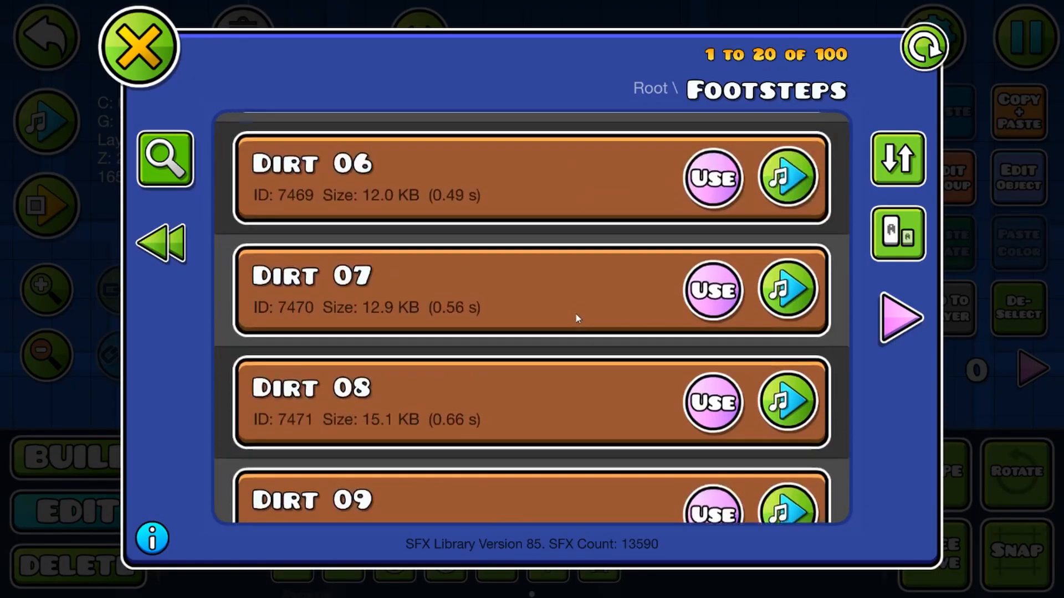
{"action": "scroll", "coordinate": [376, 377], "scroll_direction": "down", "scroll_amount": 6}
{"action": "left_click", "coordinate": [900, 317]}
{"action": "left_click", "coordinate": [900, 318]}
{"action": "scroll", "coordinate": [643, 164], "scroll_direction": "down", "scroll_amount": 3}
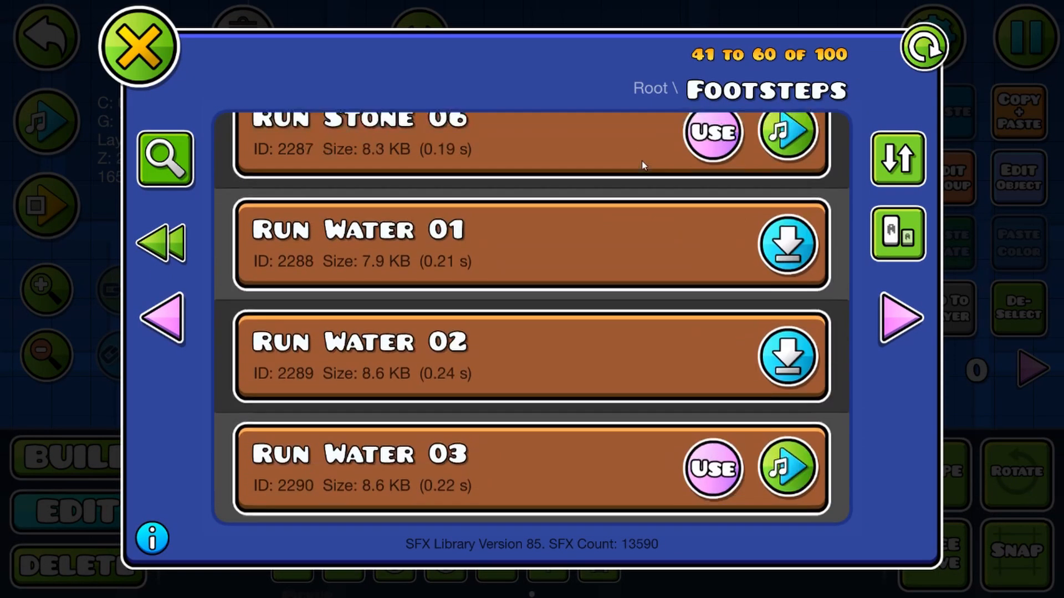
{"action": "scroll", "coordinate": [592, 177], "scroll_direction": "up", "scroll_amount": 4}
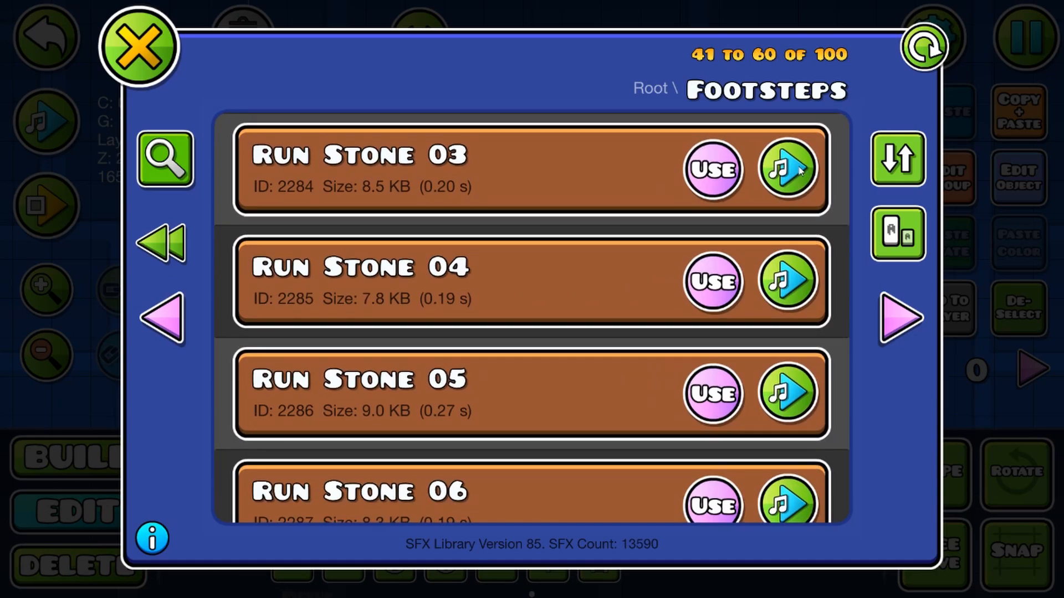
{"action": "left_click", "coordinate": [713, 170]}
{"action": "key", "text": "Escape"}
{"action": "left_click", "coordinate": [539, 502]}
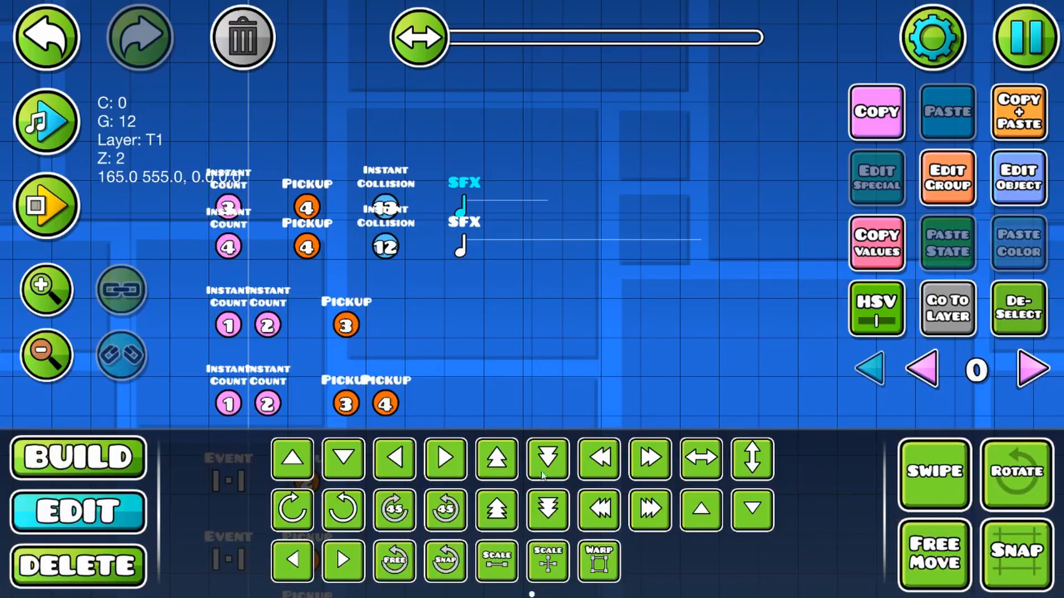
Step: Replace group 12 with group 13 on the upper SFX trigger
{"action": "left_click", "coordinate": [959, 175]}
{"action": "left_click", "coordinate": [321, 308]}
{"action": "left_click", "coordinate": [615, 219]}
{"action": "left_click", "coordinate": [727, 219]}
{"action": "left_click", "coordinate": [542, 541]}
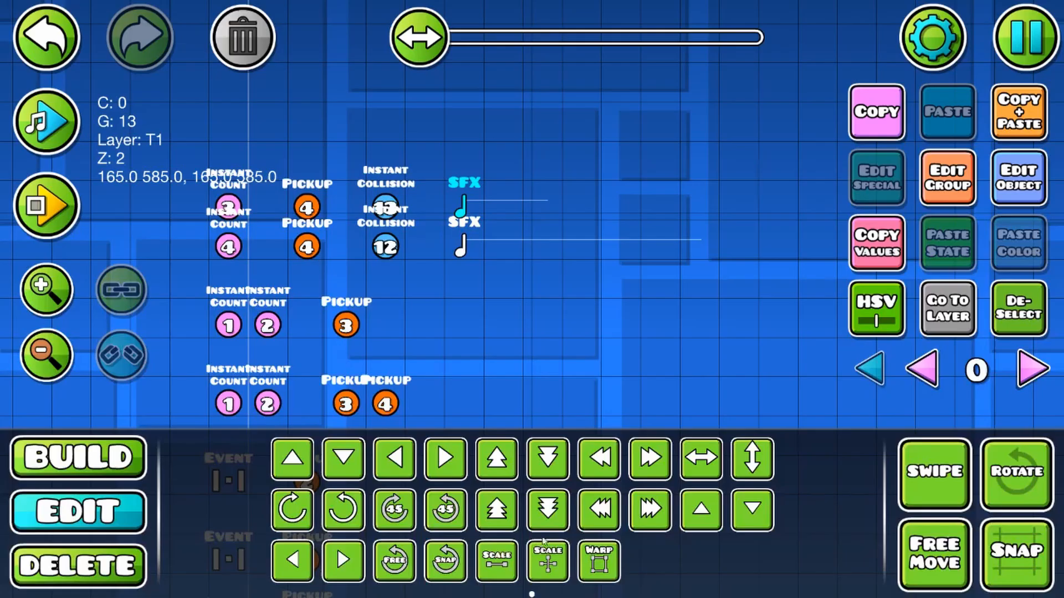
Step: Playtest the level, running along the dirt ground and jumping onto the block platform to check each surface's footstep sound
{"action": "key", "text": "d"}
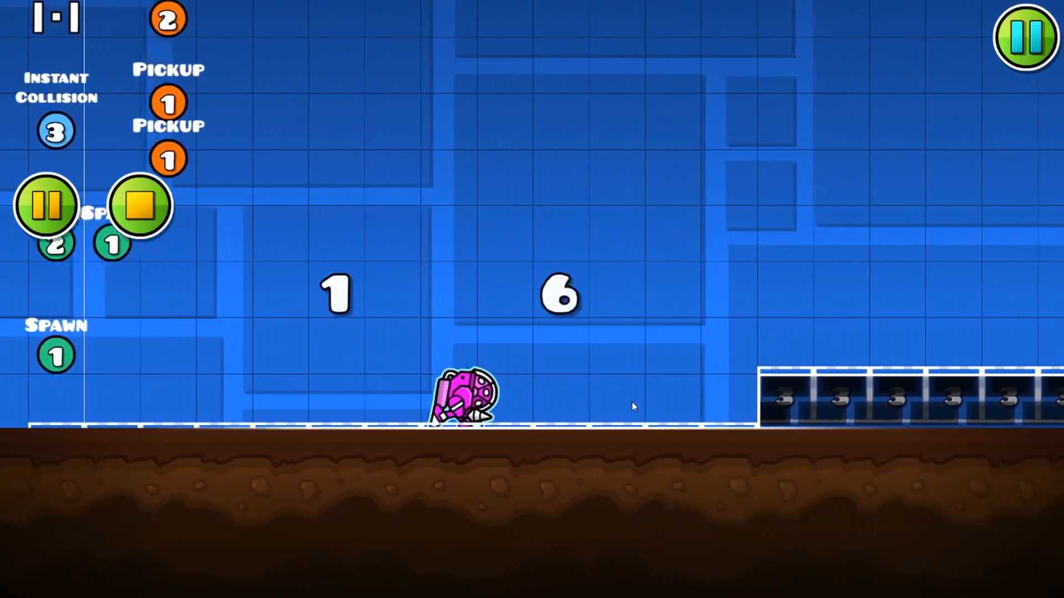
{"action": "key", "text": "a"}
{"action": "key", "text": "d"}
{"action": "key", "text": "space"}
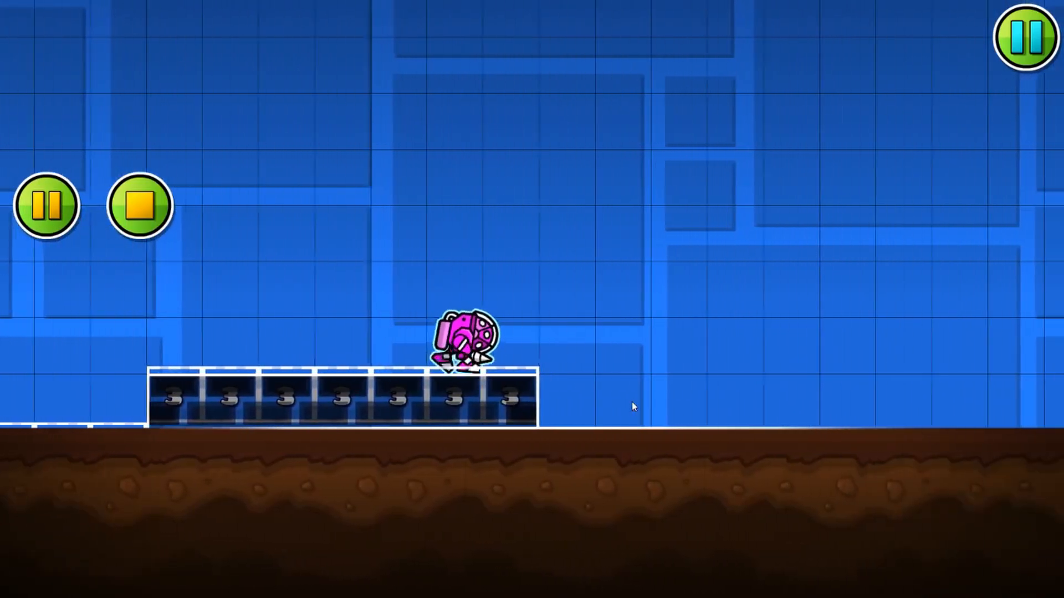
{"action": "key", "text": "a"}
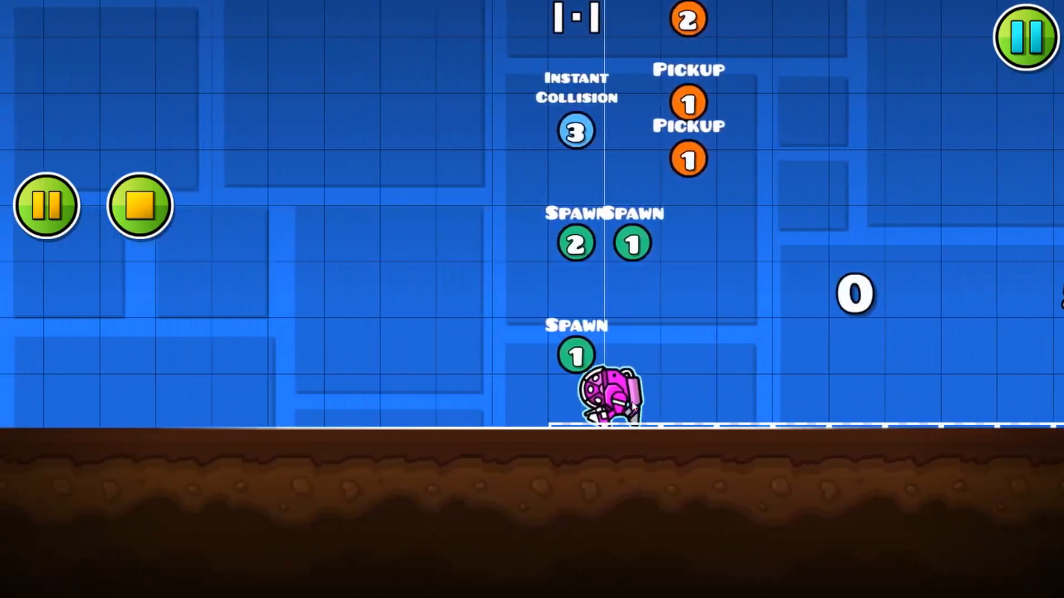
{"action": "key", "text": "d"}
{"action": "key", "text": "space"}
{"action": "key", "text": "a"}
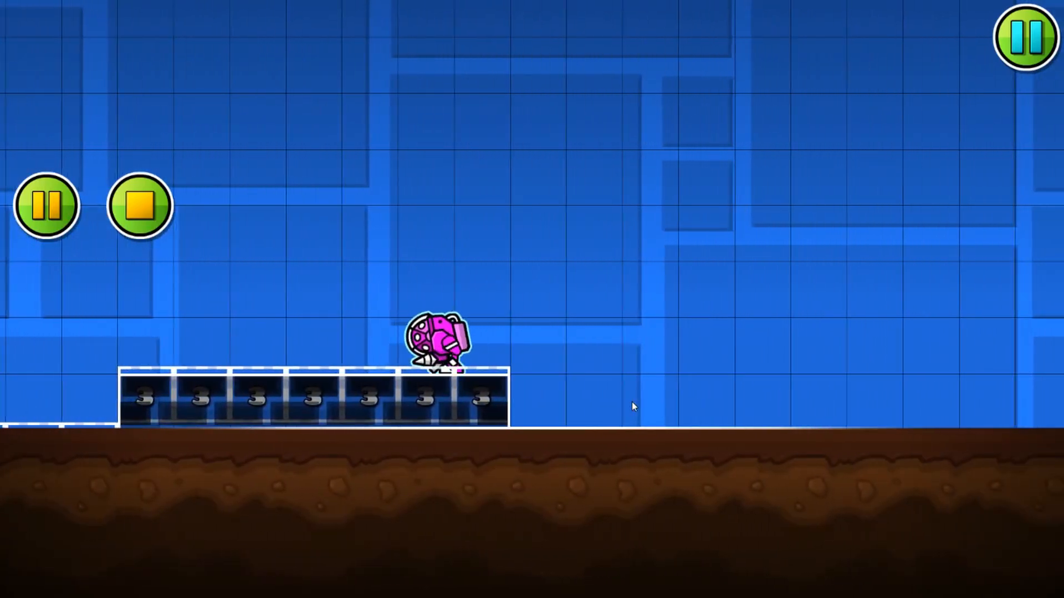
{"action": "key", "text": "d"}
{"action": "key", "text": "a"}
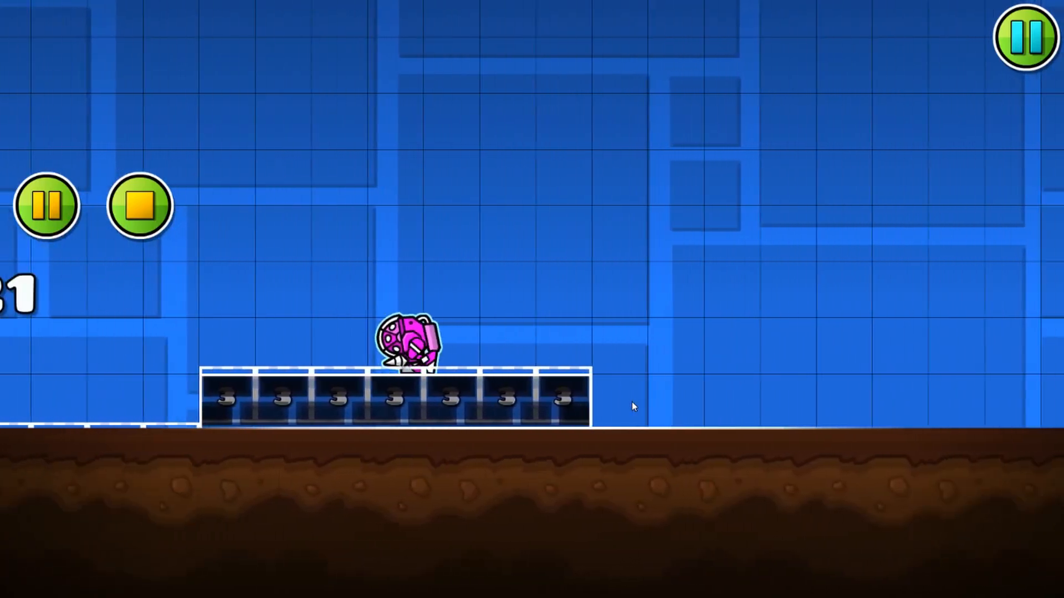
{"action": "key", "text": "d"}
{"action": "key", "text": "space"}
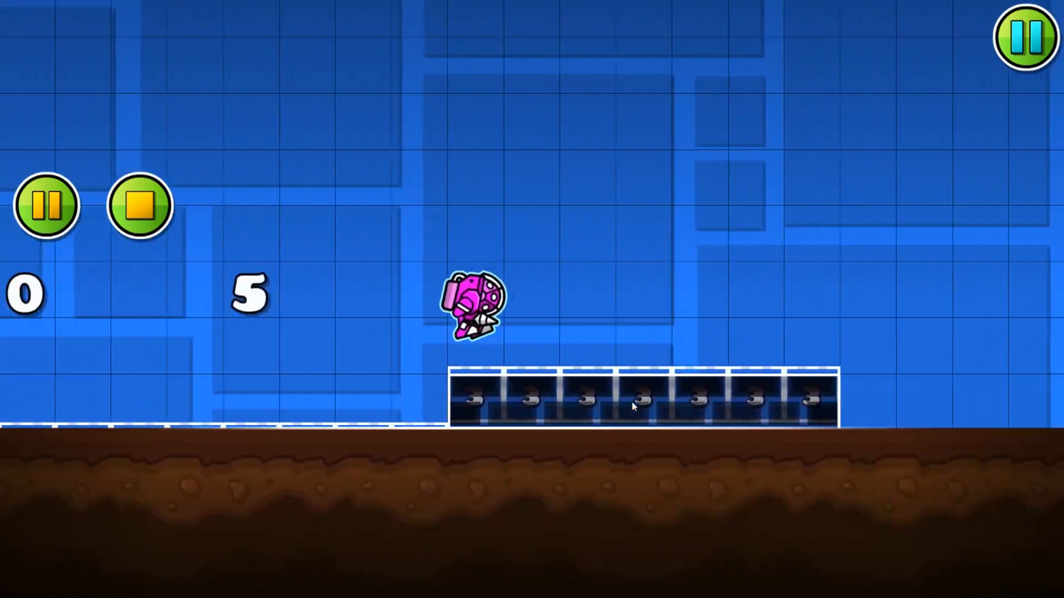
{"action": "key", "text": "a"}
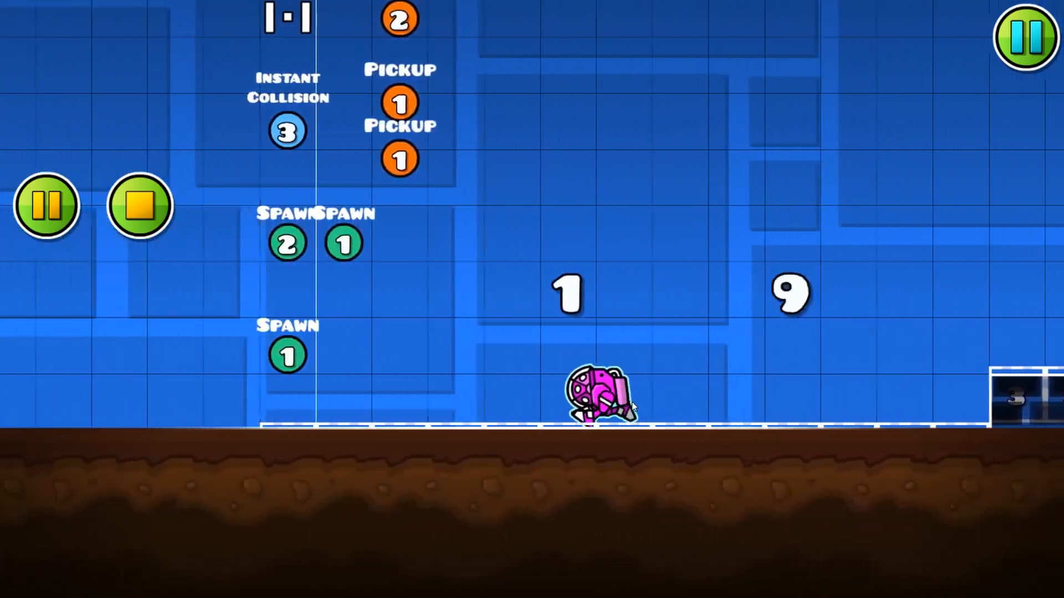
{"action": "key", "text": "Return"}
Step: Try stacking further copies of the upper Instant Collision and SFX trigger pair above the existing rows
{"action": "left_click_drag", "start_coordinate": [544, 125], "coordinate": [476, 212]}
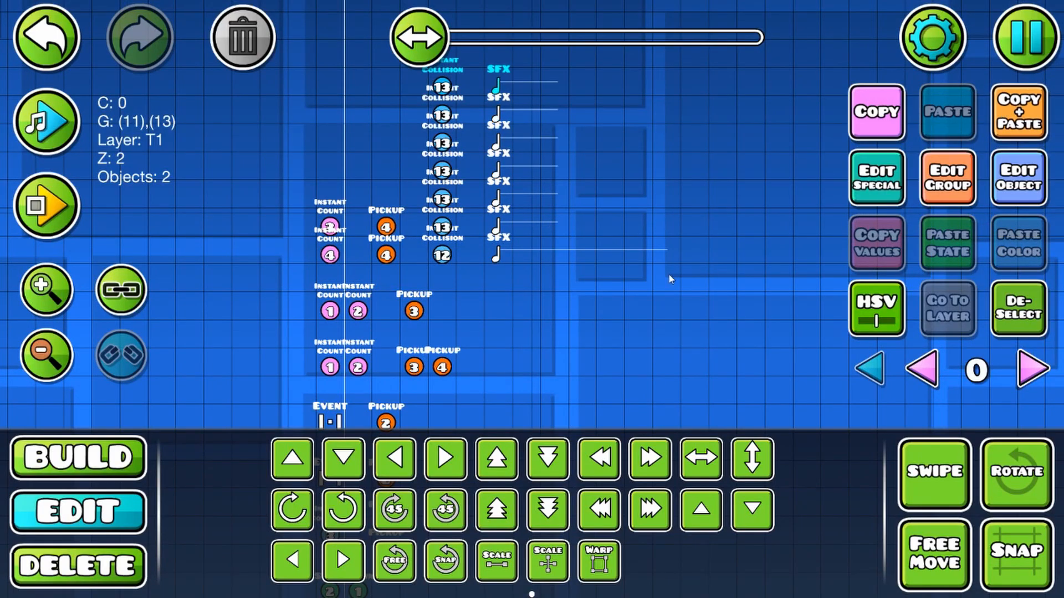
{"action": "key", "text": "3"}
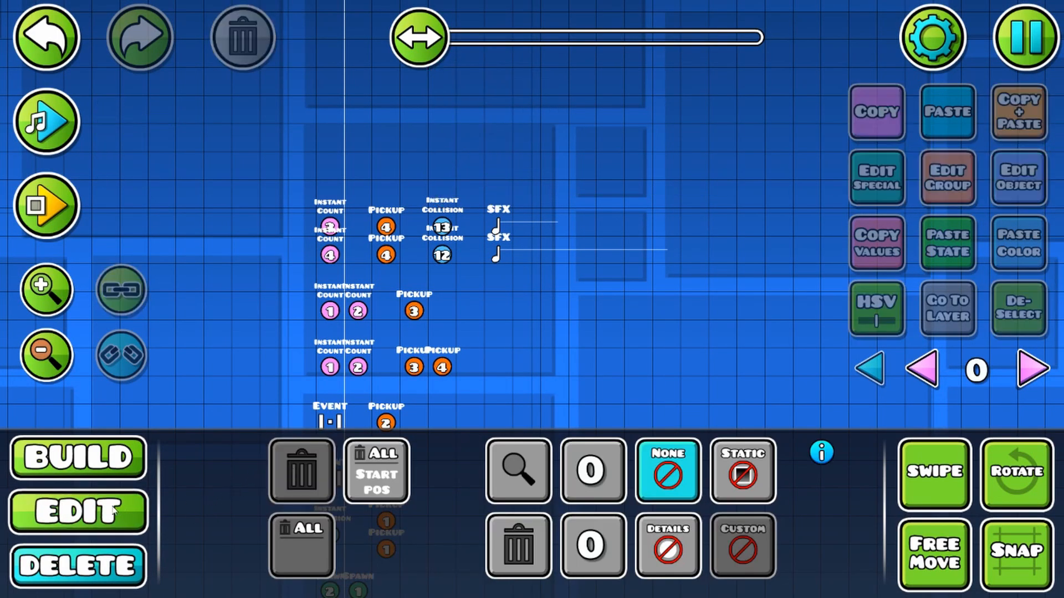
{"action": "left_click", "coordinate": [113, 511]}
Step: Playtest once more, moving back and forth between the ground and the platform to compare their footsteps, and stop the playtest
{"action": "scroll", "coordinate": [521, 249], "scroll_direction": "down", "scroll_amount": 3}
{"action": "left_click_drag", "start_coordinate": [531, 333], "coordinate": [518, 249]}
{"action": "scroll", "coordinate": [532, 332], "scroll_direction": "up", "scroll_amount": 2}
{"action": "left_click_drag", "start_coordinate": [537, 352], "coordinate": [432, 248]}
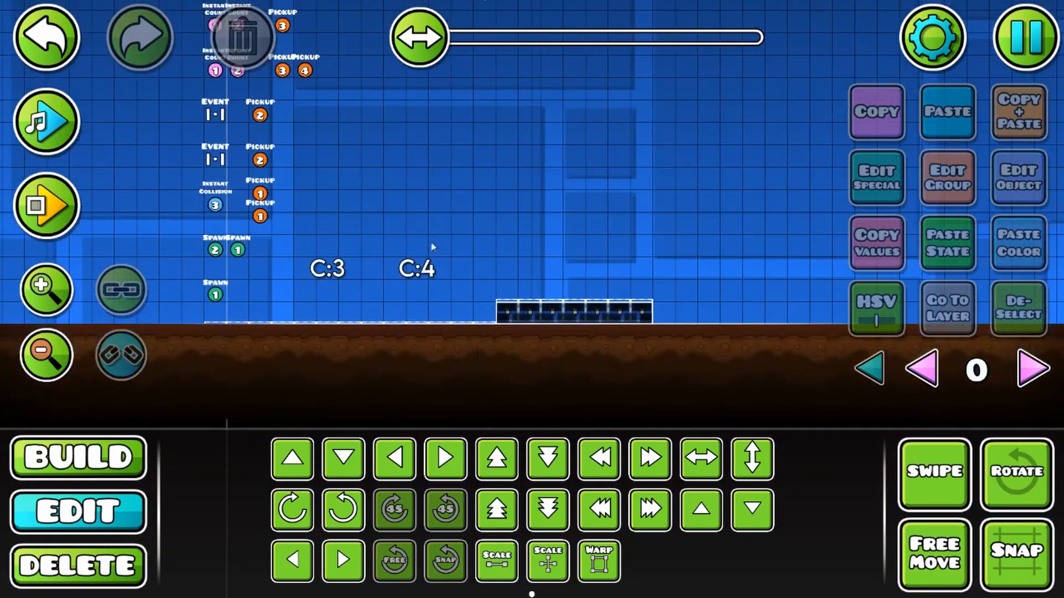
{"action": "key", "text": "Return"}
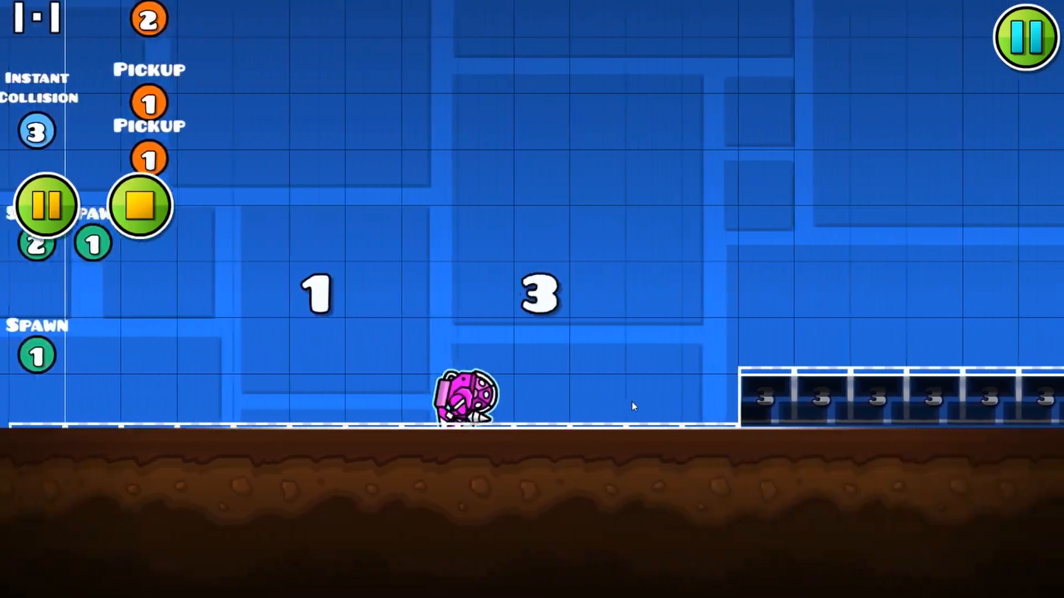
{"action": "key", "text": "a"}
{"action": "key", "text": "d"}
{"action": "key", "text": "space"}
{"action": "key", "text": "a"}
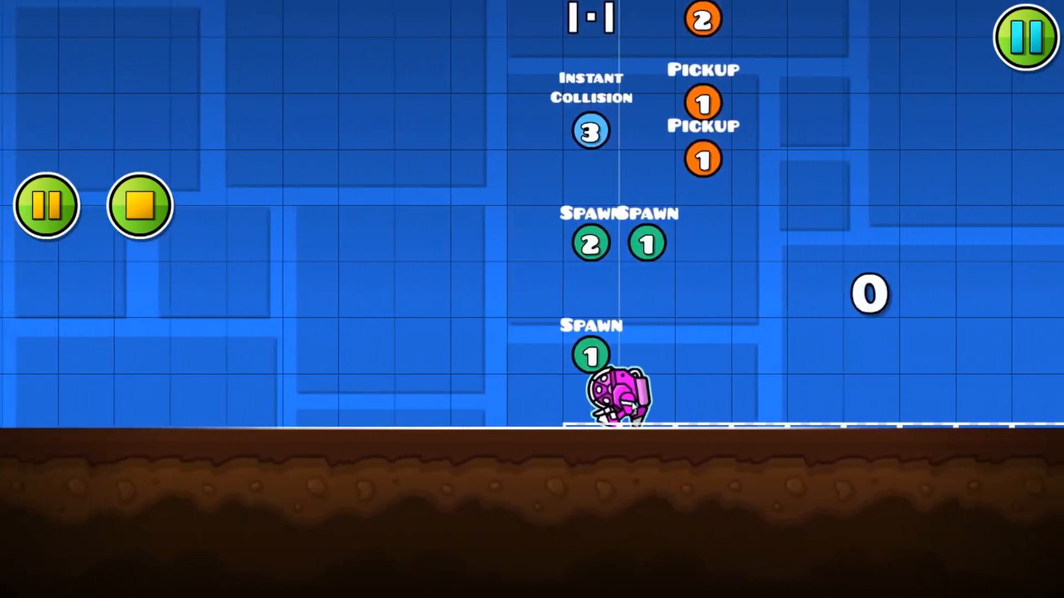
{"action": "key", "text": "d"}
{"action": "key", "text": "space"}
{"action": "key", "text": "a"}
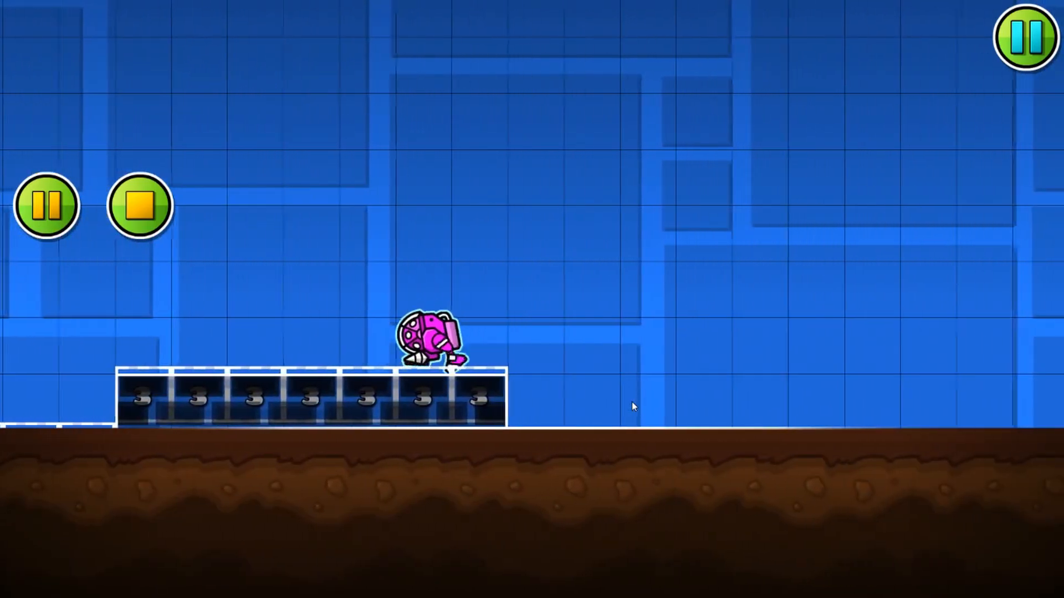
{"action": "key", "text": "d"}
{"action": "key", "text": "a"}
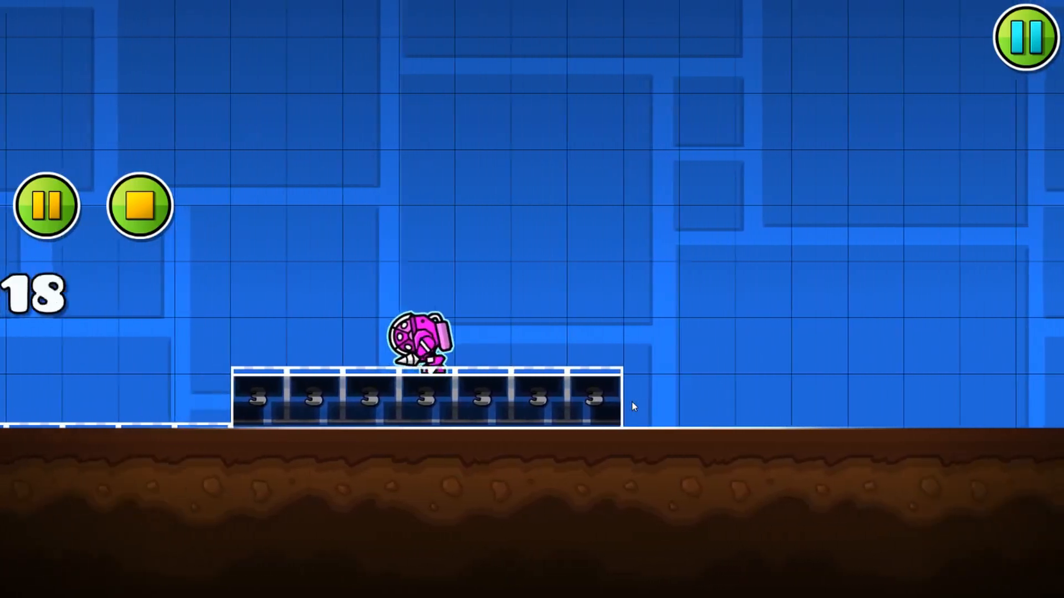
{"action": "key", "text": "d"}
{"action": "key", "text": "space"}
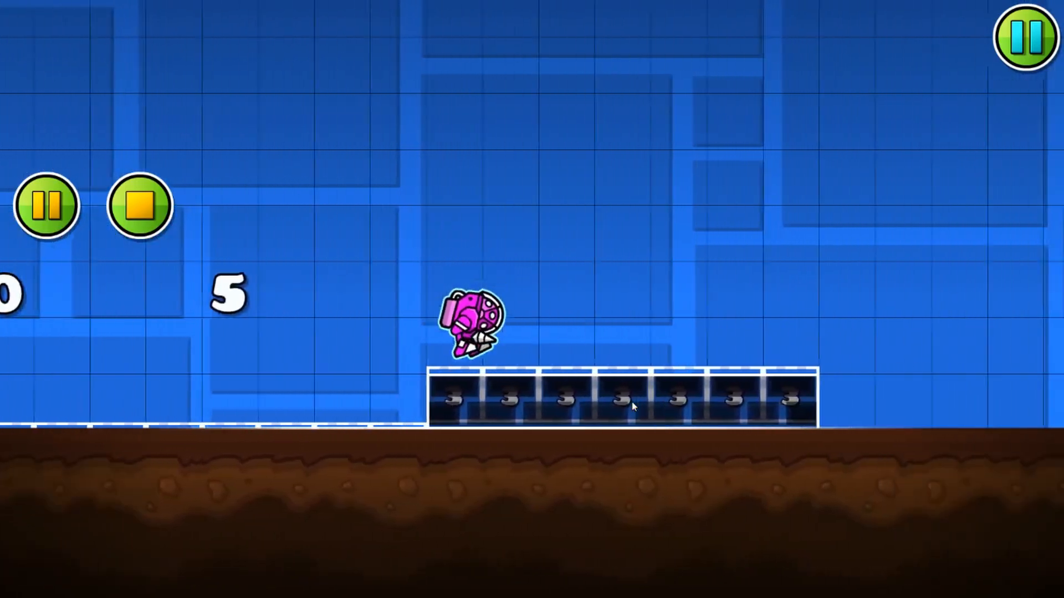
{"action": "key", "text": "a"}
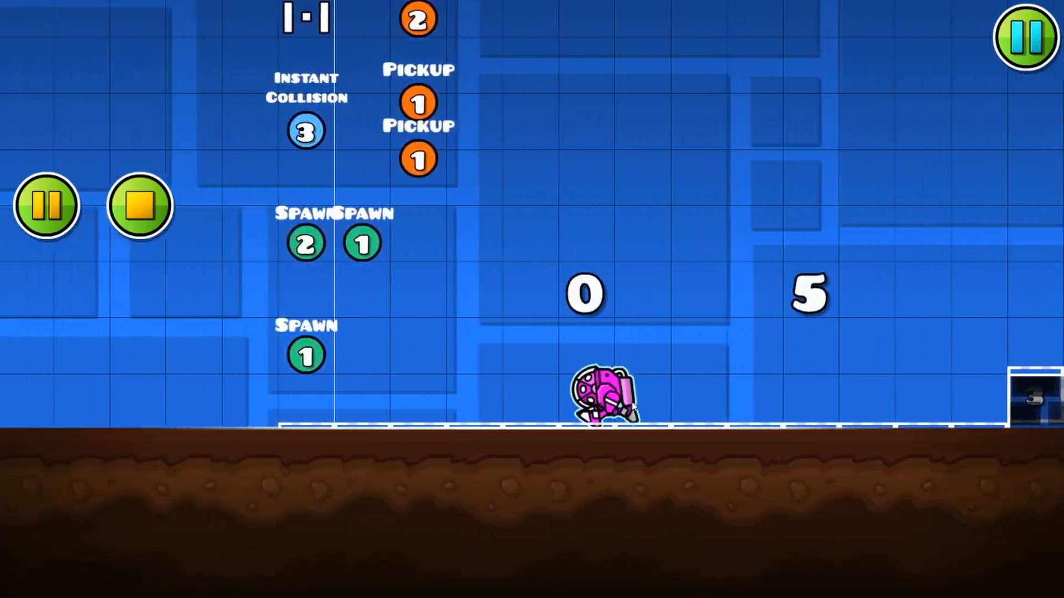
{"action": "left_click", "coordinate": [140, 205]}
{"action": "left_click_drag", "start_coordinate": [340, 245], "coordinate": [392, 297]}
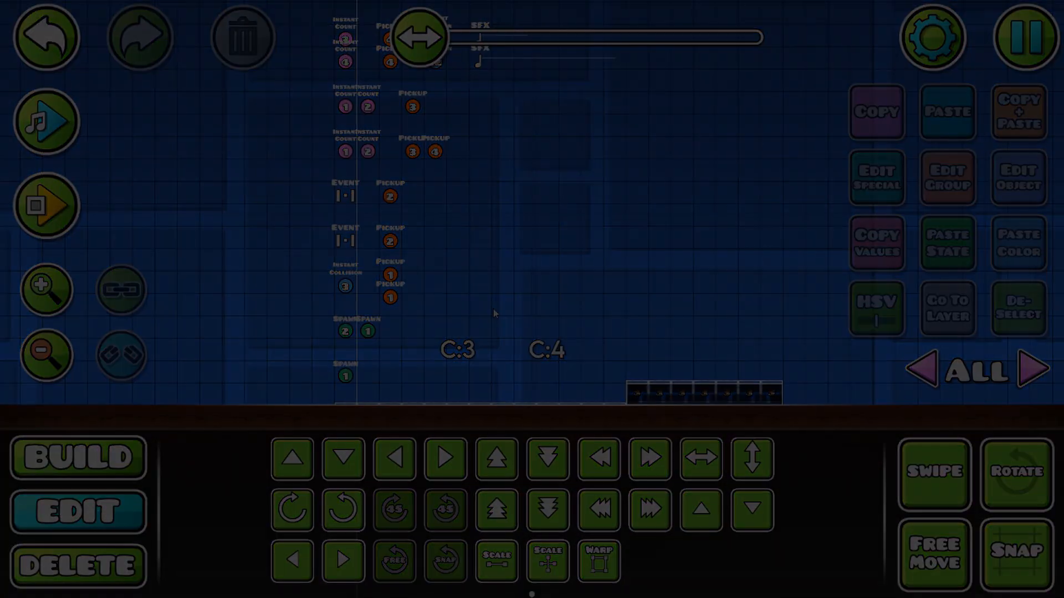